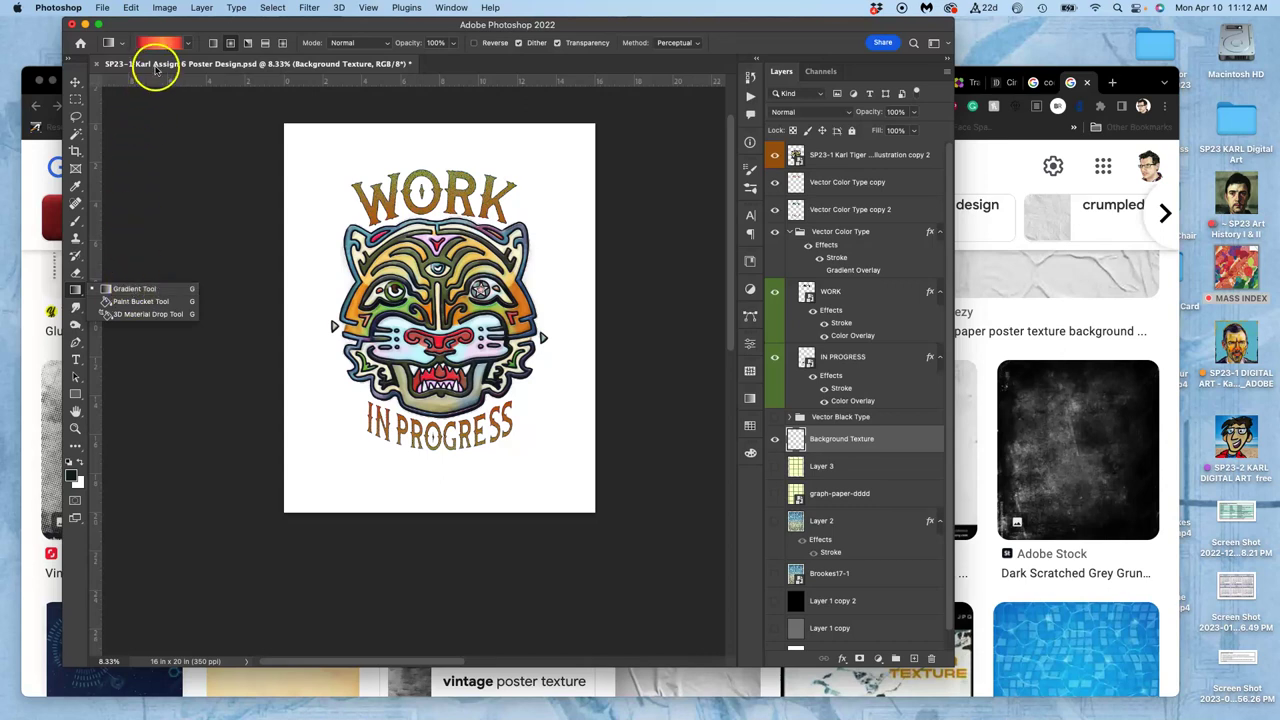
- Choose the pale yellow-to-pink Iridescent_07 preset for the Gradient tool
click(185, 45)
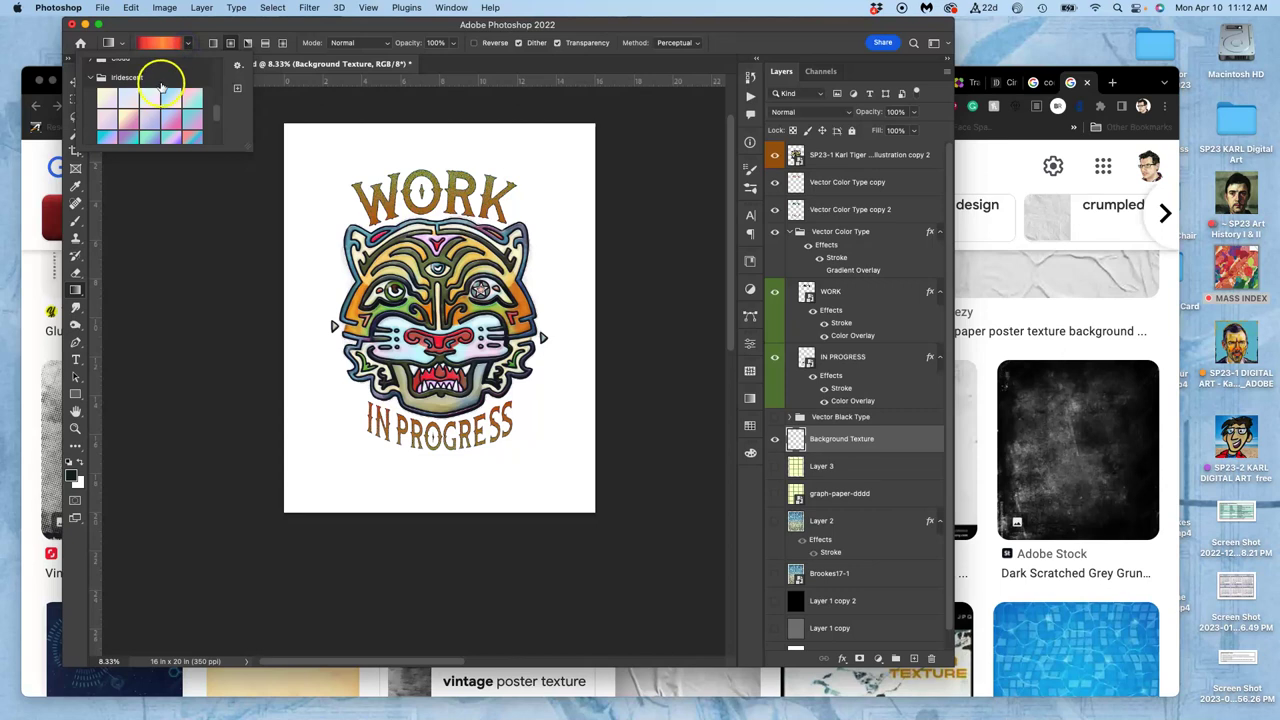
scroll(155, 110, down, 1)
scroll(155, 110, up, 2)
scroll(150, 110, down, 3)
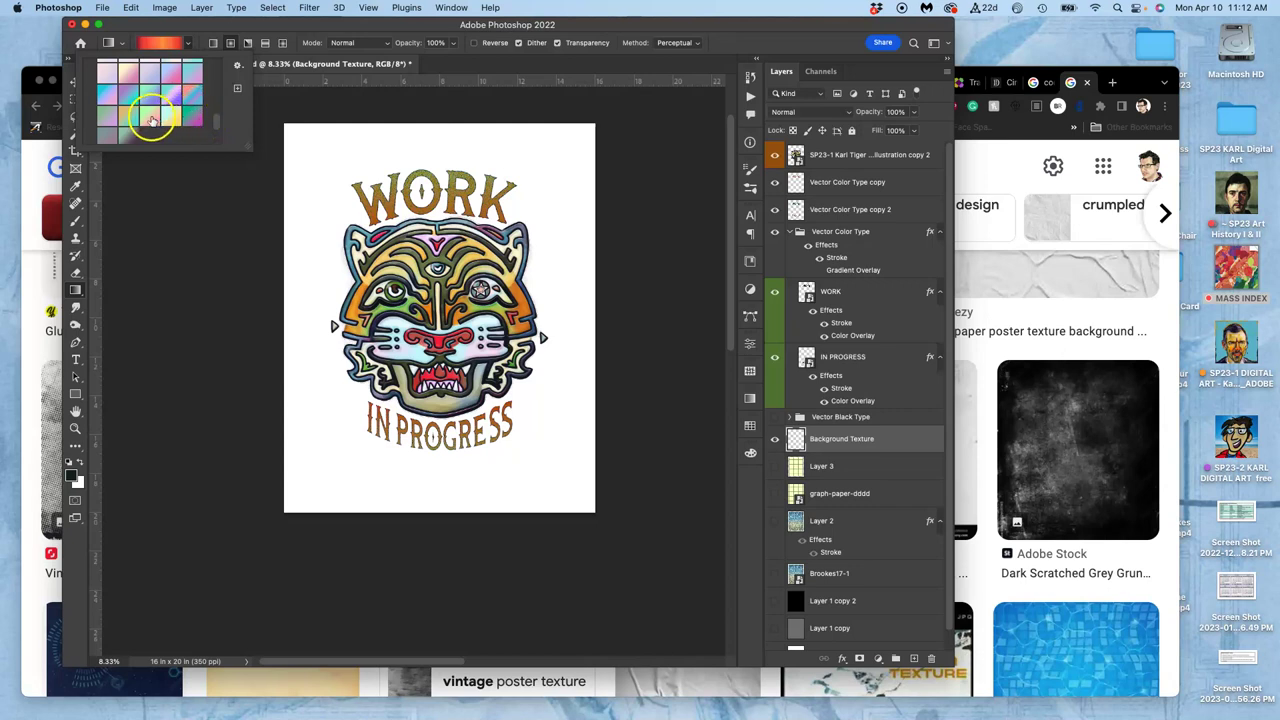
click(128, 74)
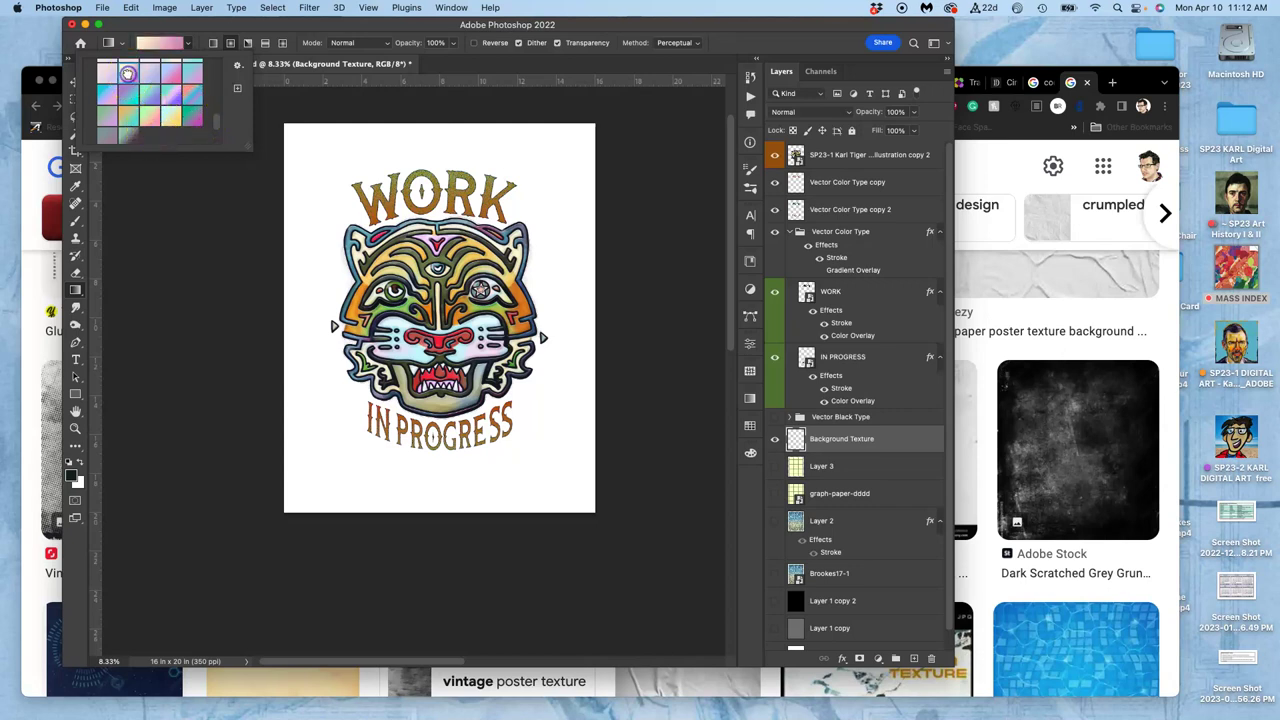
- Edit the gradient and change its pink end color stop to red d56262
click(163, 48)
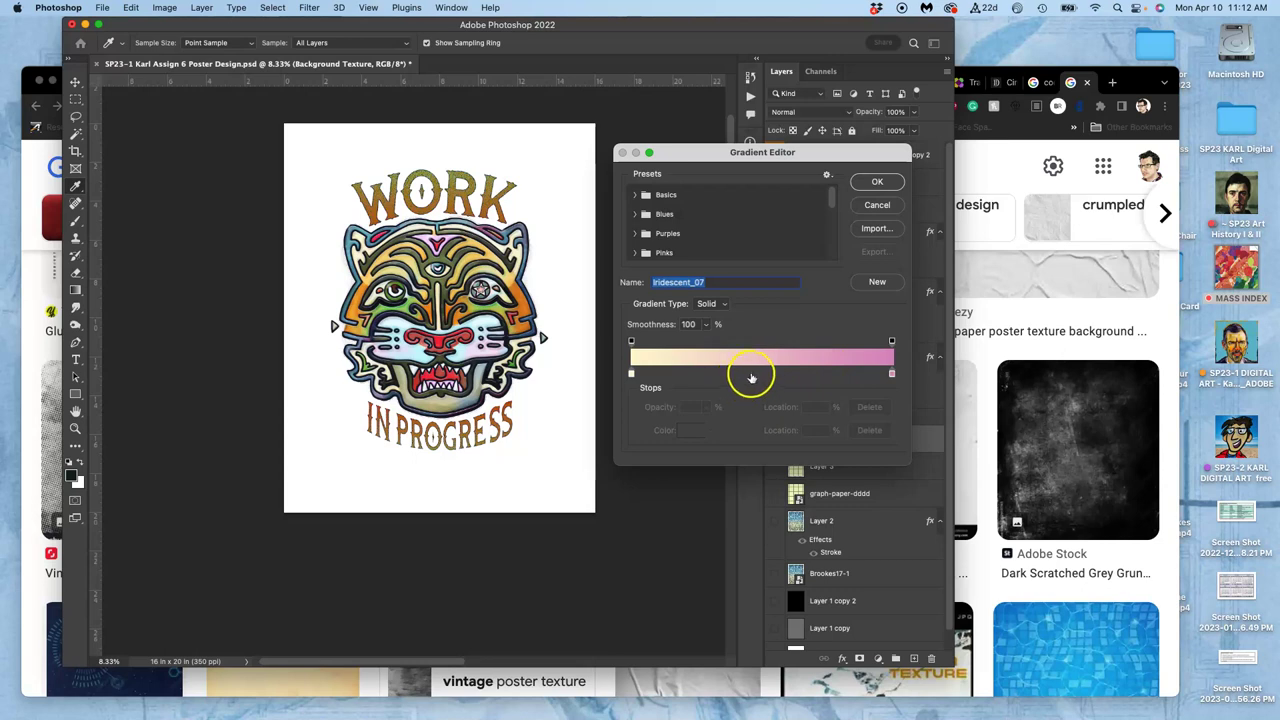
click(892, 375)
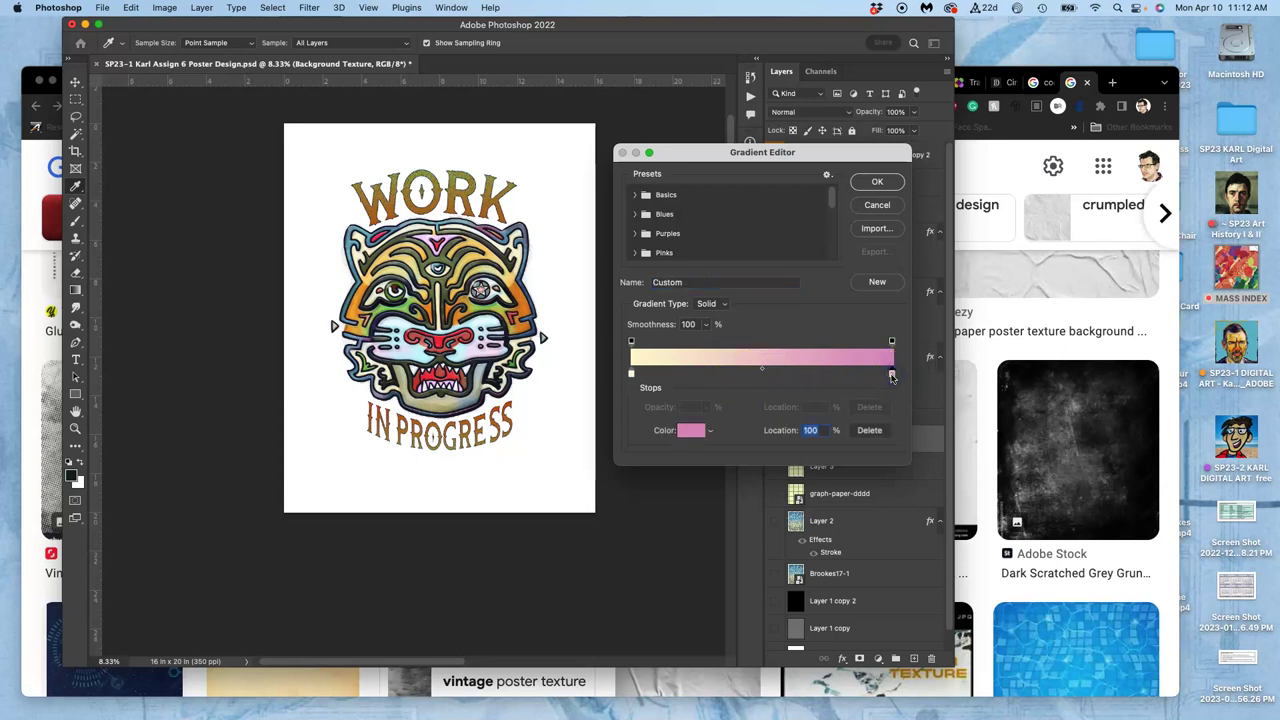
click(696, 430)
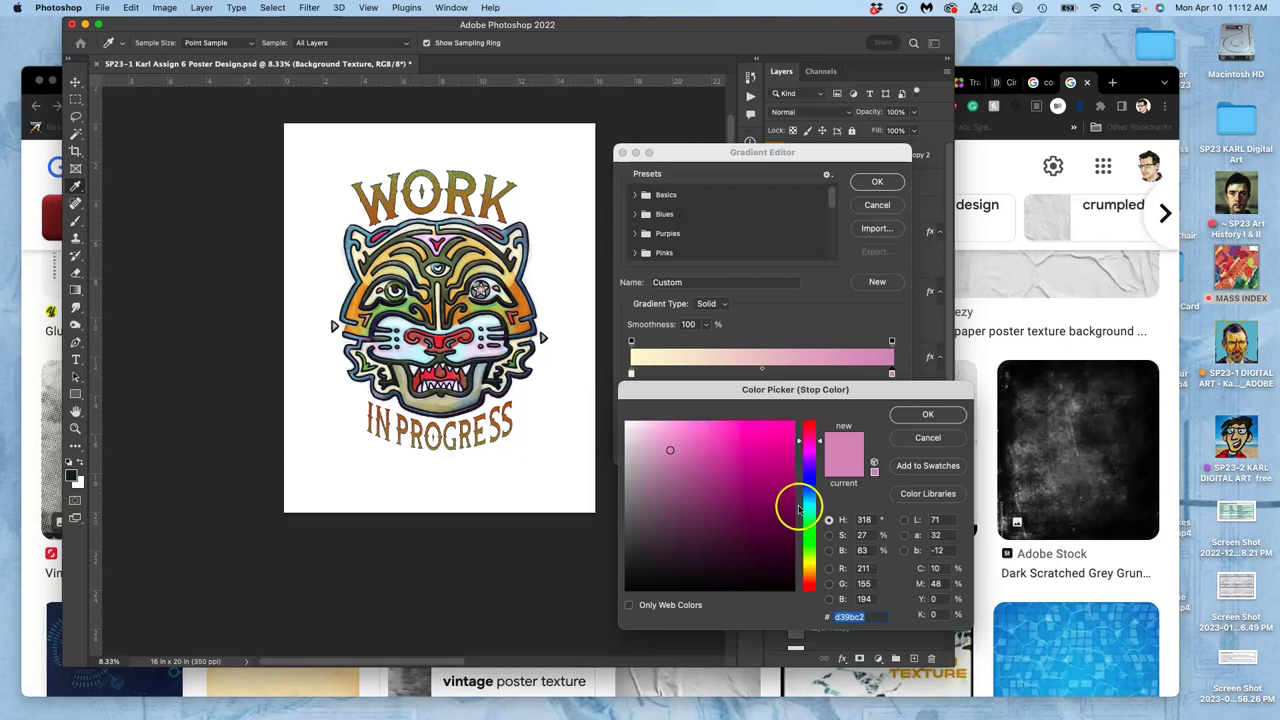
drag(800, 440, 797, 597)
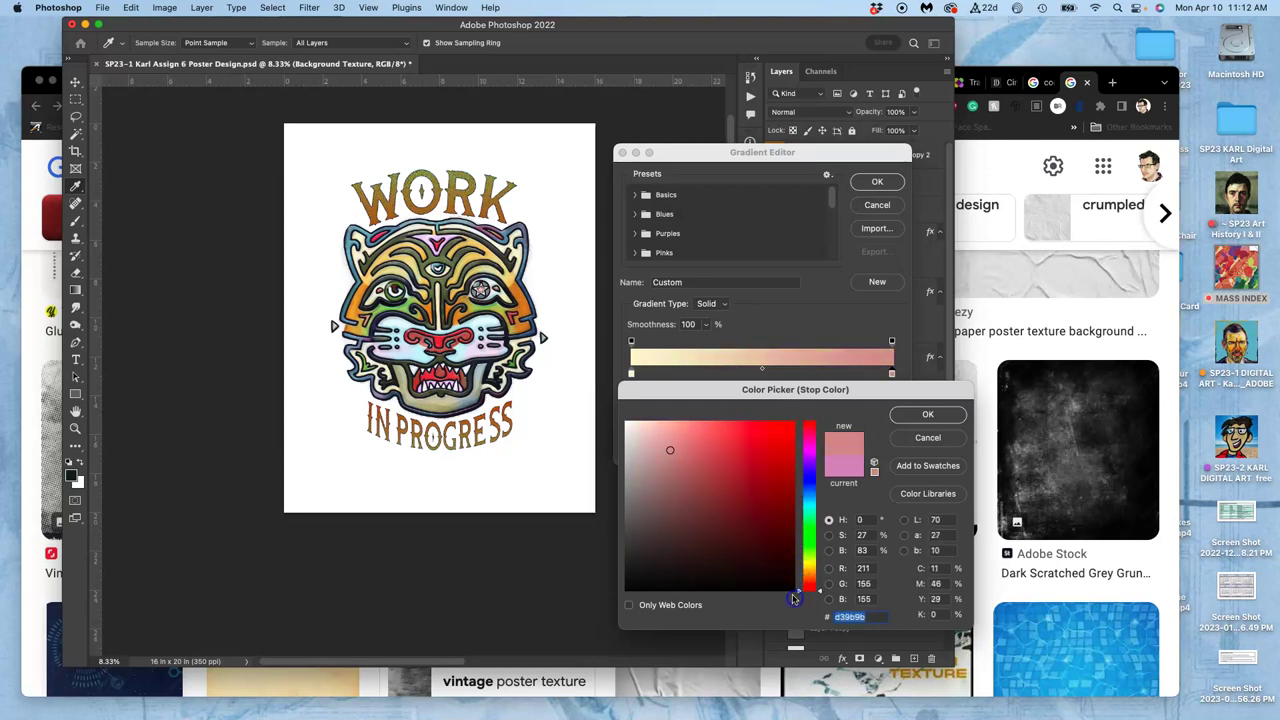
click(712, 450)
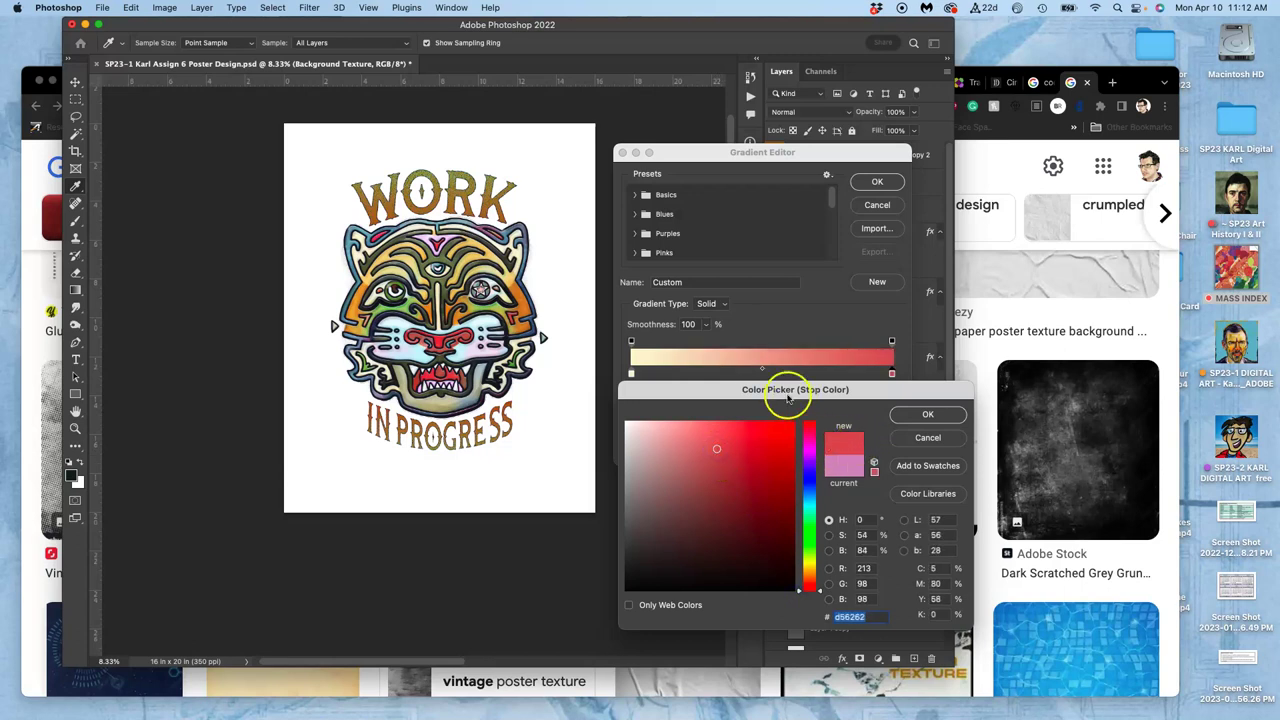
click(922, 414)
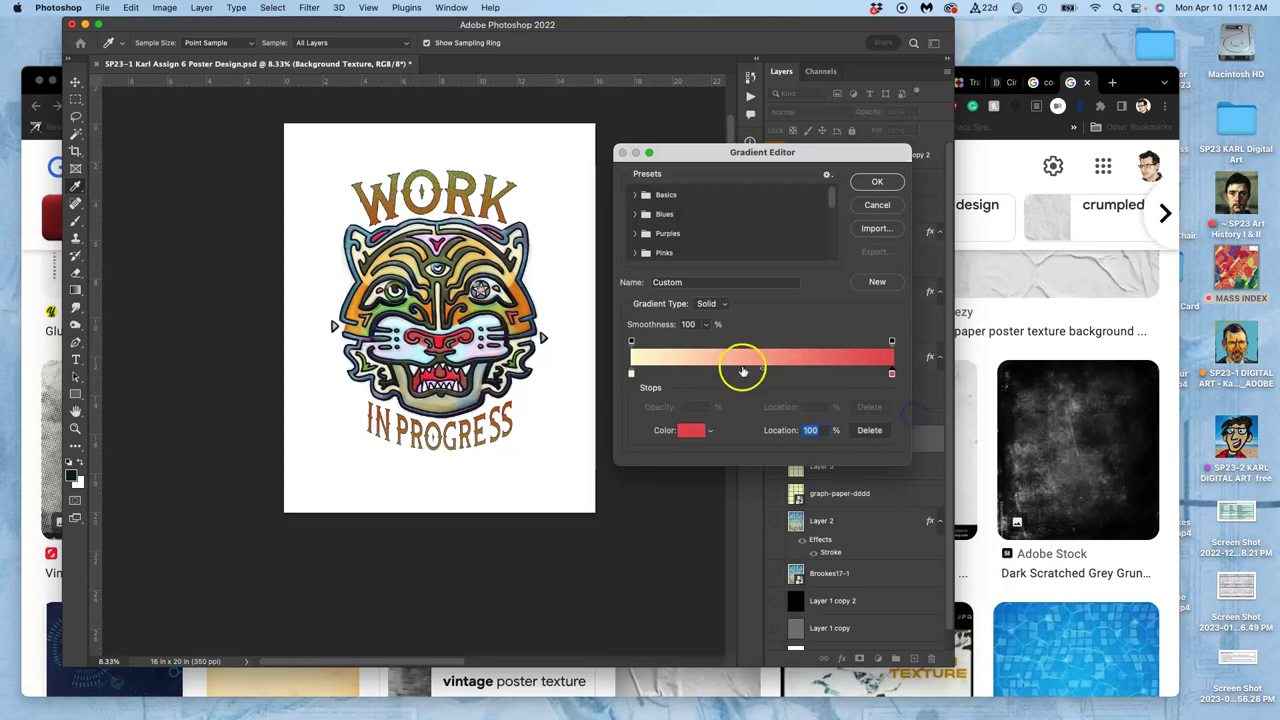
- Add an orange color stop, db9f6a, at location 33% and accept the edited gradient
click(717, 373)
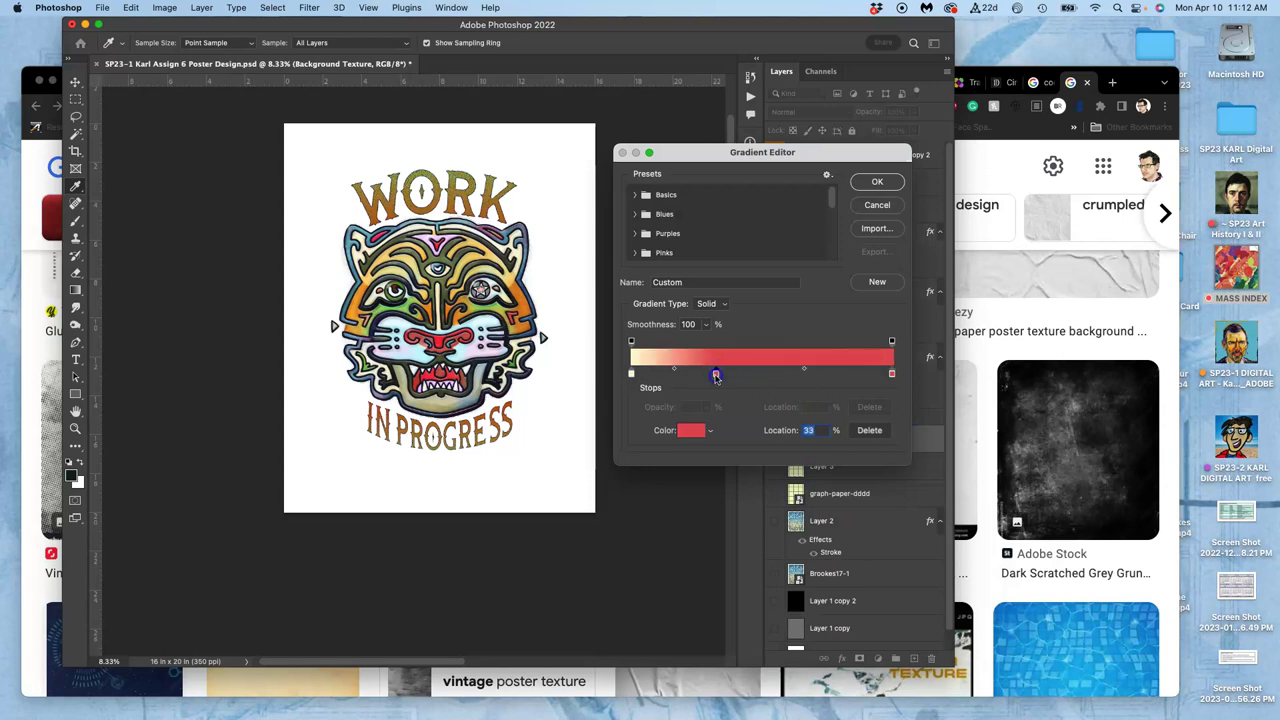
click(691, 429)
click(690, 428)
click(808, 585)
drag(808, 585, 808, 578)
drag(686, 434, 712, 444)
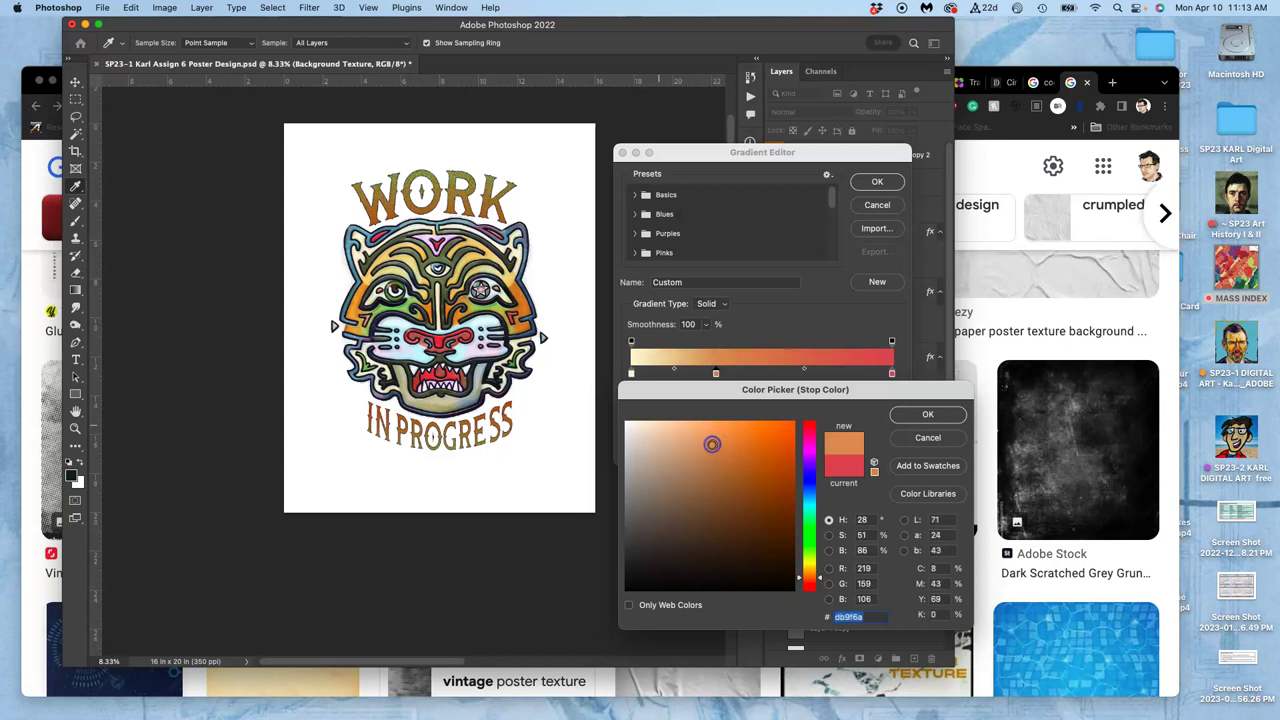
click(909, 414)
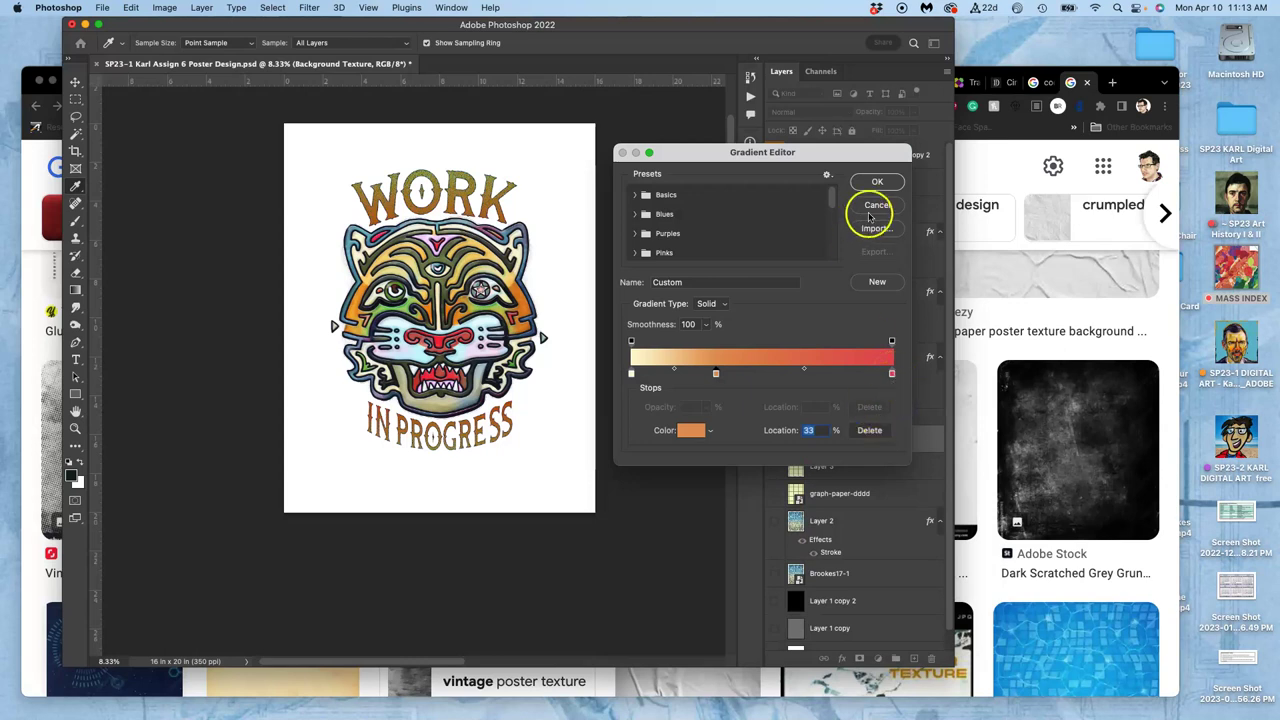
click(877, 181)
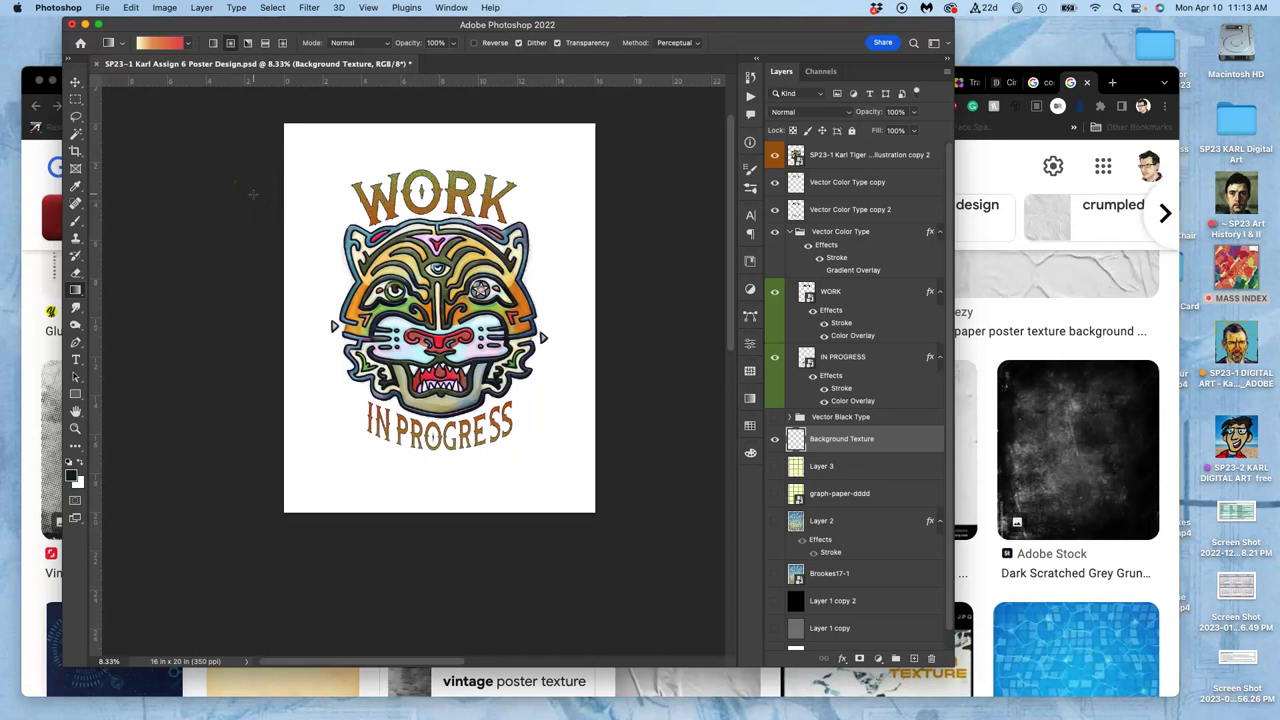
- Switch to a linear gradient and fill the Background Texture layer diagonally from the upper-left to the lower-right corner of the poster
scroll(338, 122, up, 2)
click(341, 98)
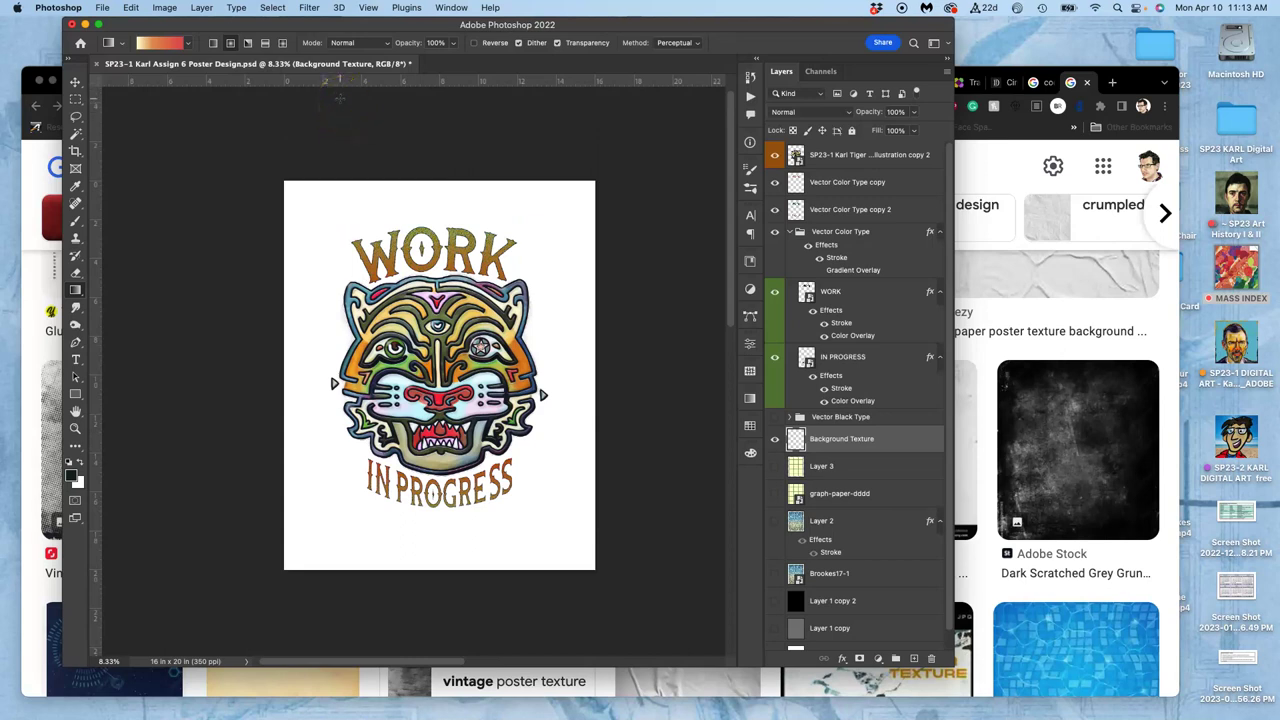
click(213, 43)
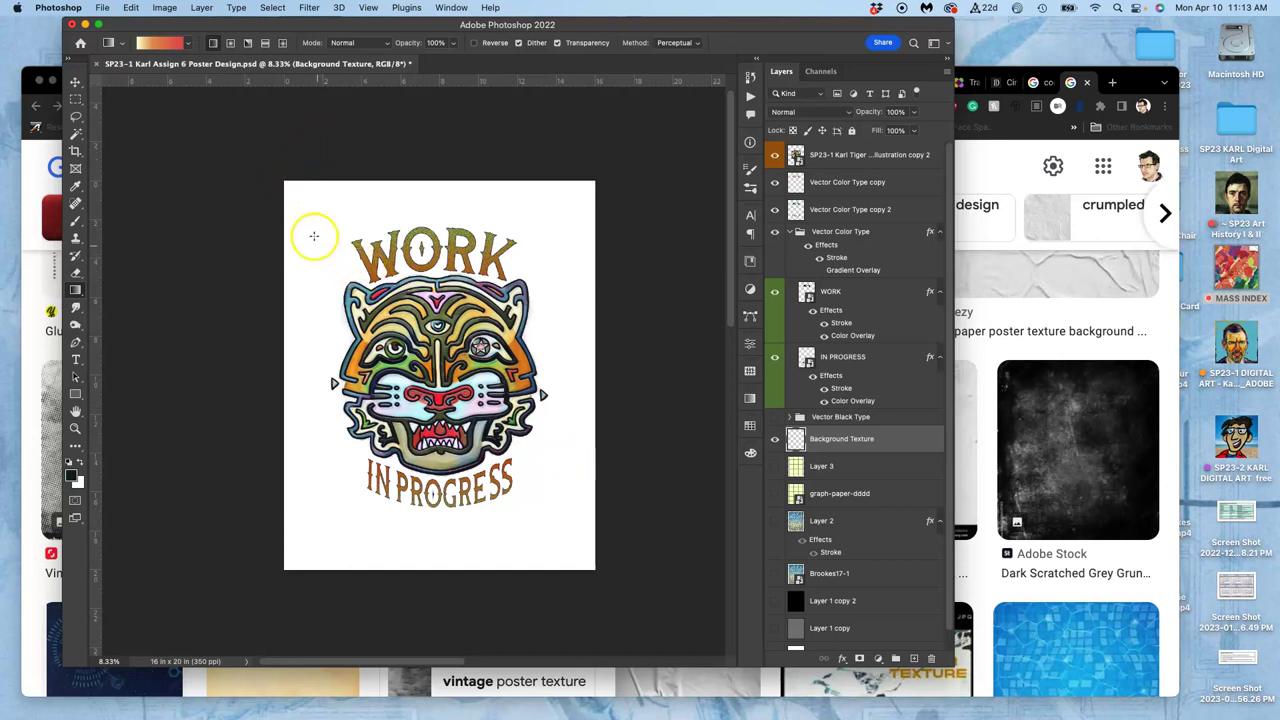
drag(284, 180, 594, 568)
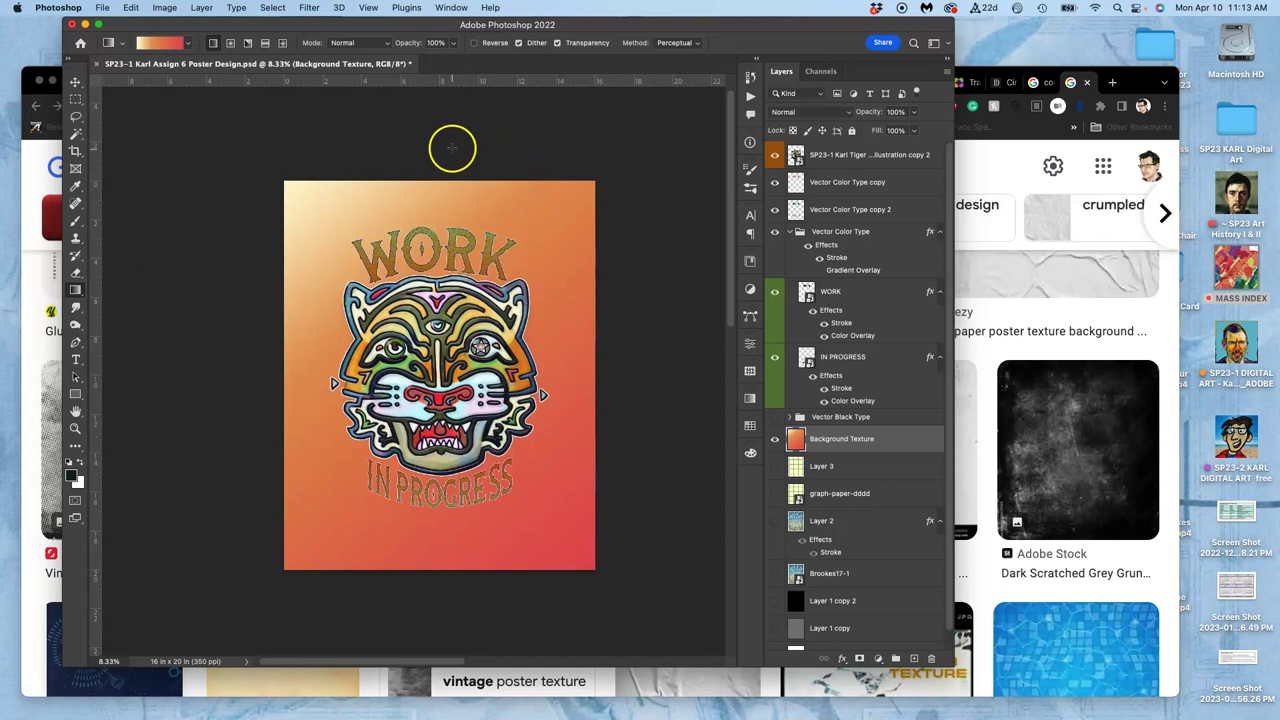
- Redraw the Background Texture gradient vertically, starting well above the poster and ending below it for a softer color transition
drag(433, 150, 445, 511)
drag(433, 610, 432, 612)
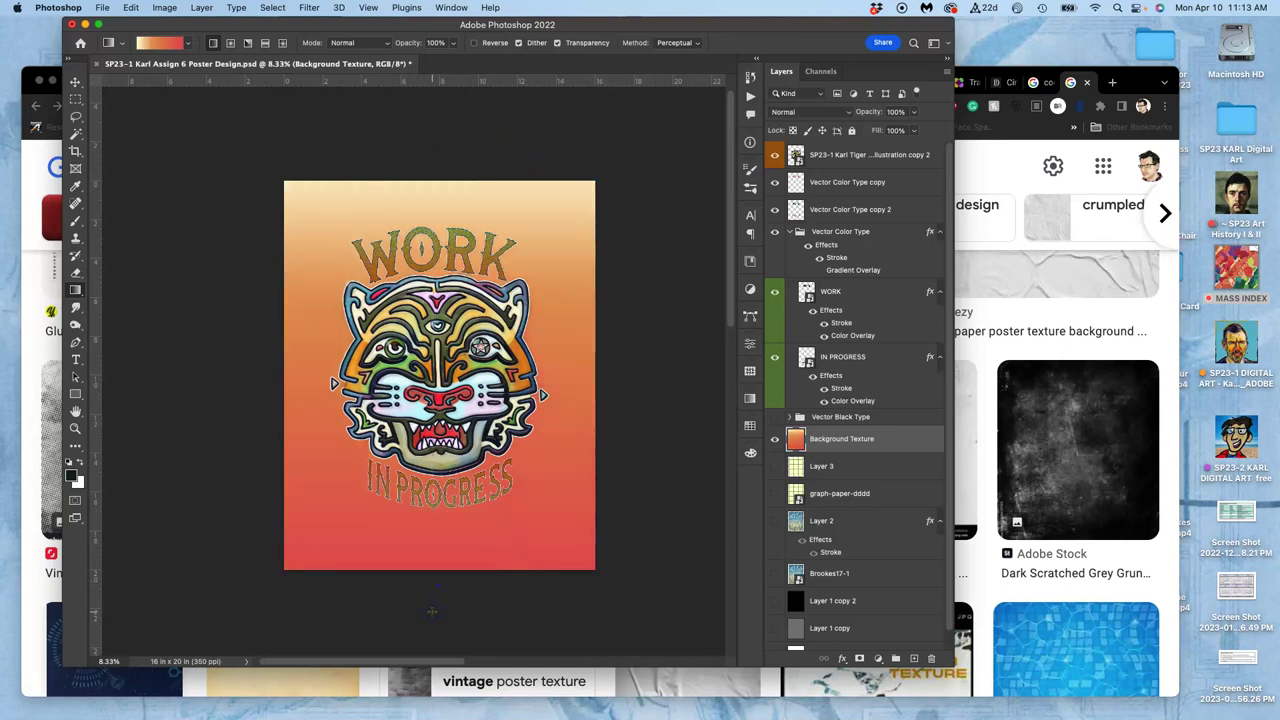
scroll(450, 425, up, 5)
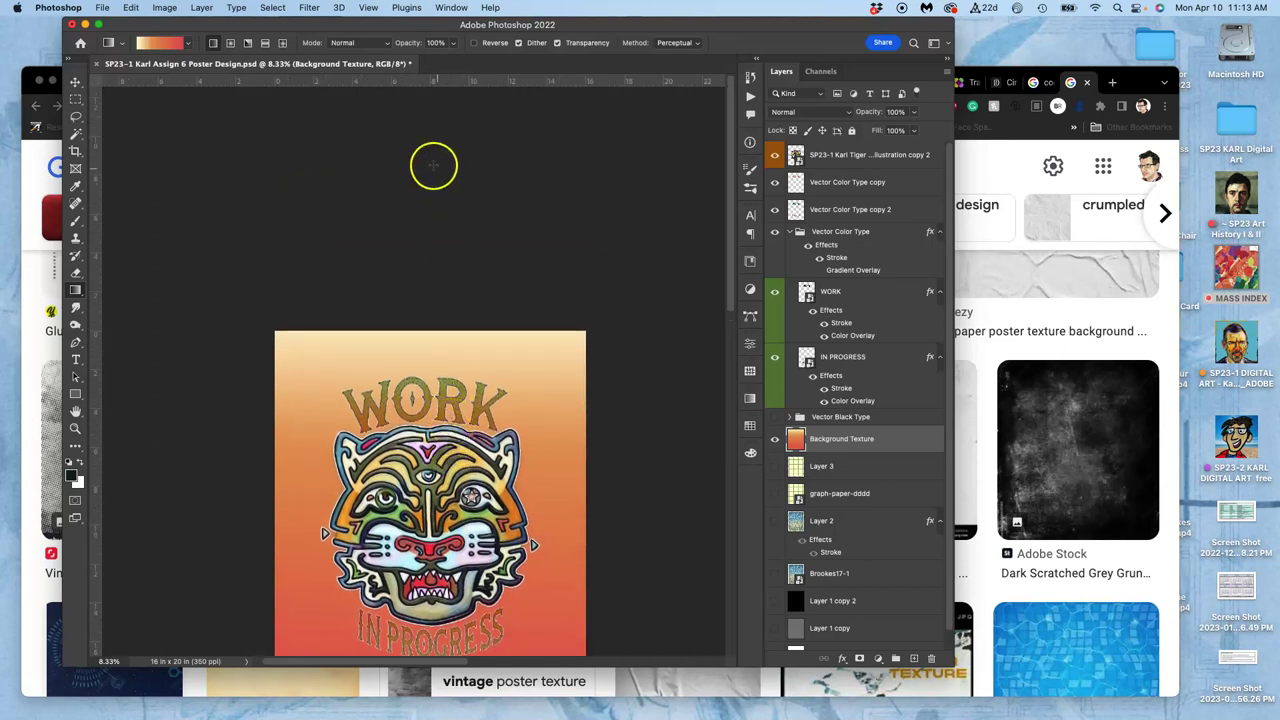
drag(422, 120, 428, 590)
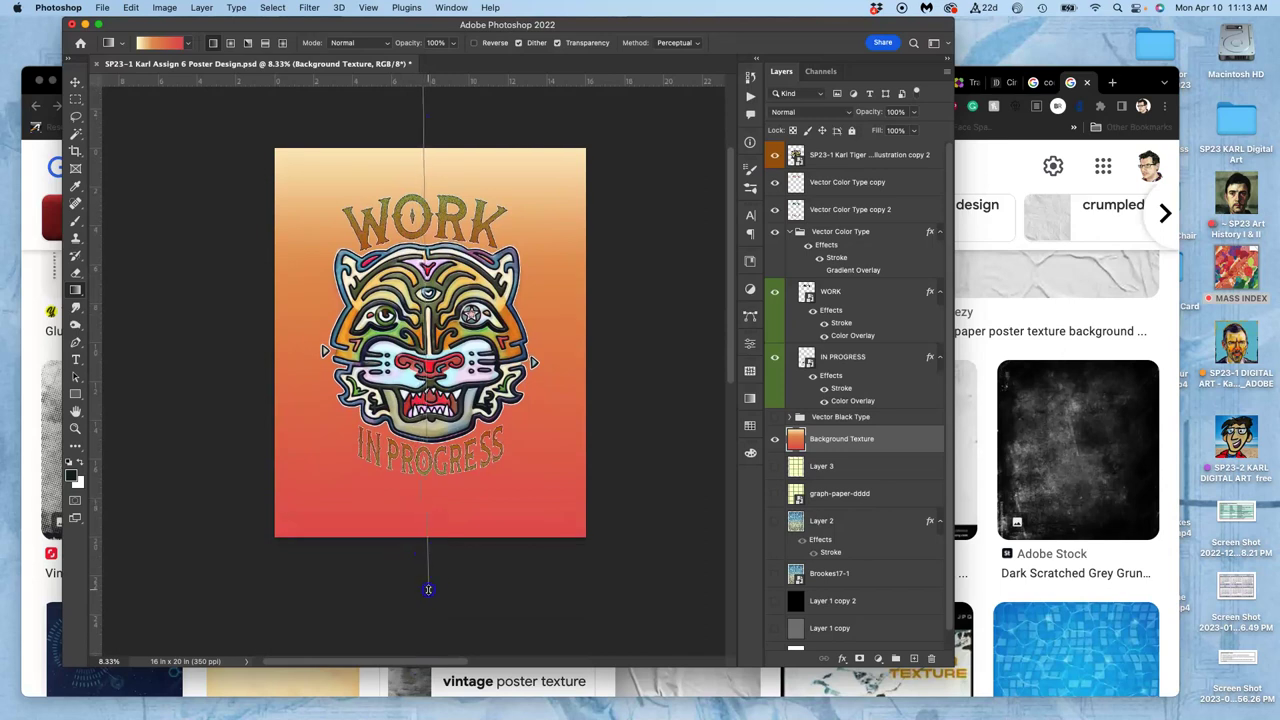
mouse_move(428, 650)
mouse_down()
mouse_move(440, 546)
mouse_move(431, 628)
mouse_up()
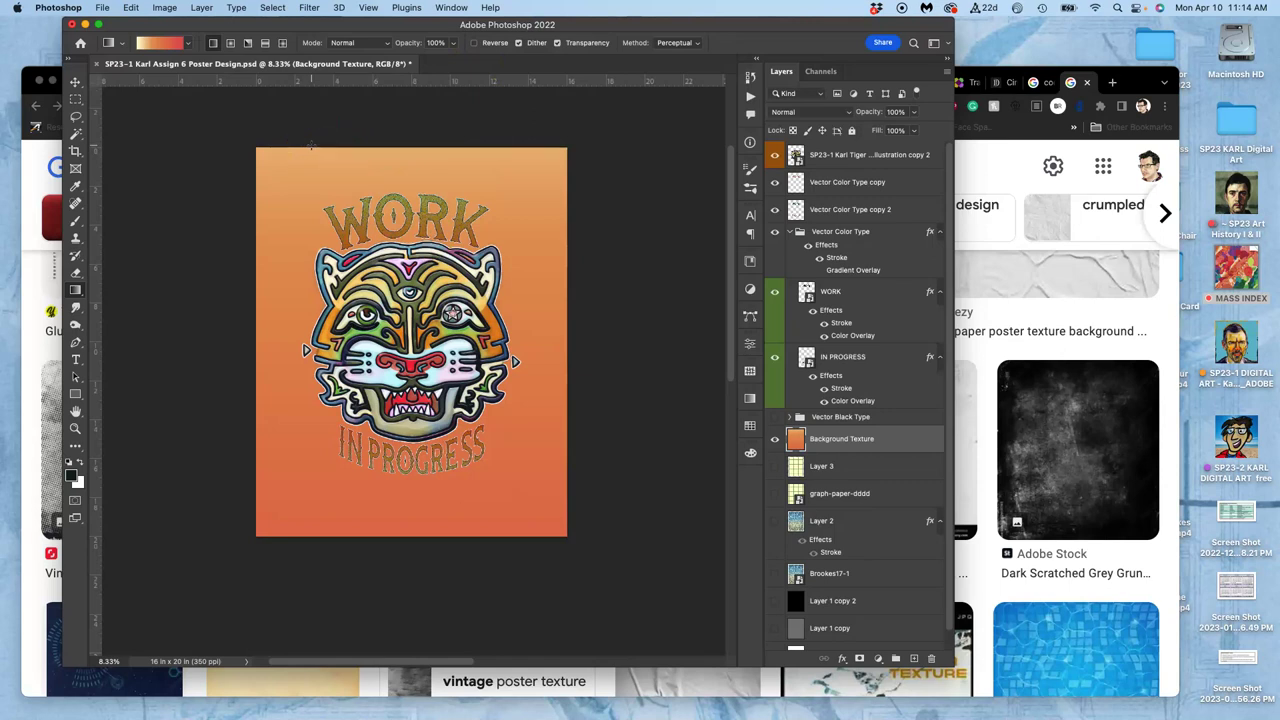
drag(312, 146, 355, 183)
- Create a new layer above Background Texture and fill it diagonally with a green-blue-purple iridescent preset gradient
click(913, 658)
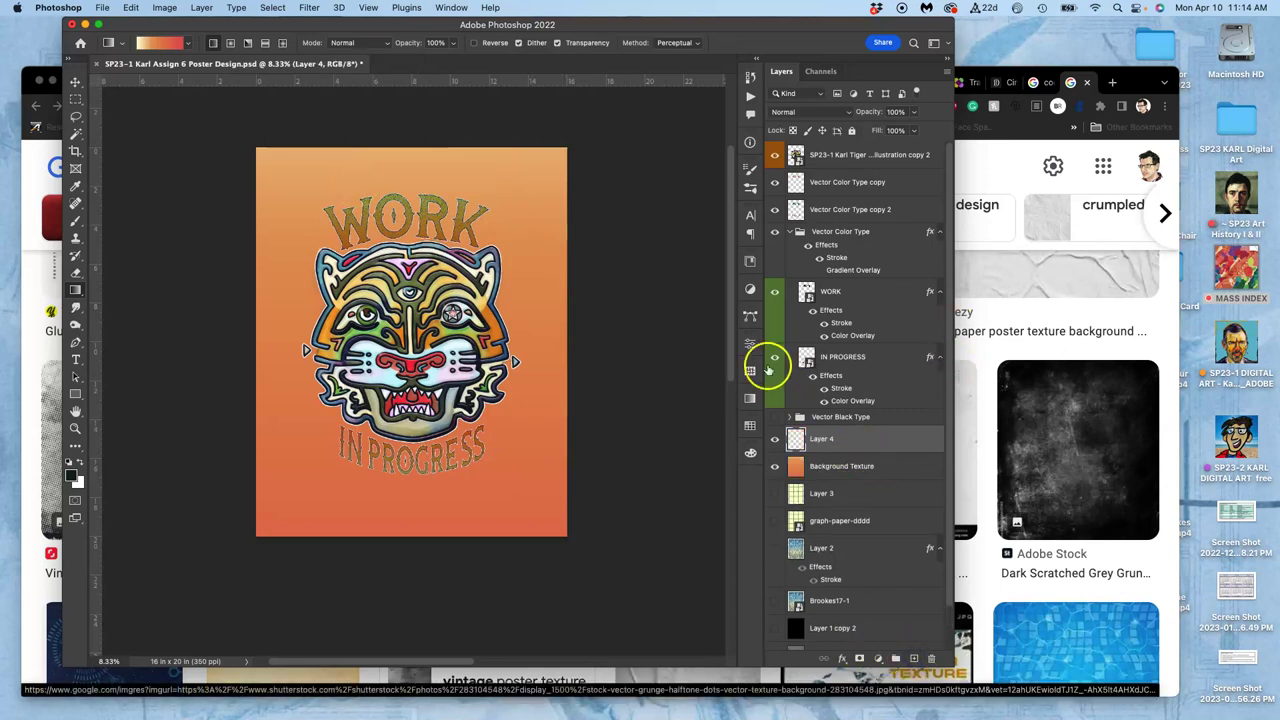
click(188, 43)
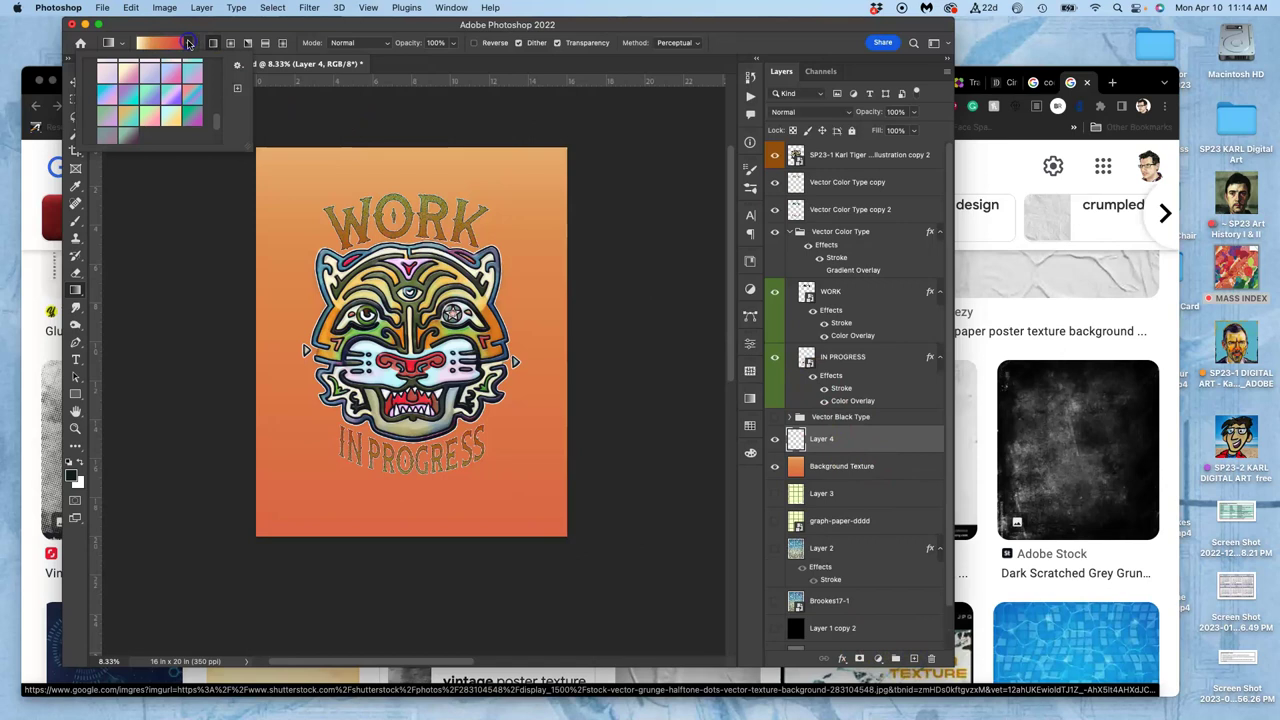
click(164, 97)
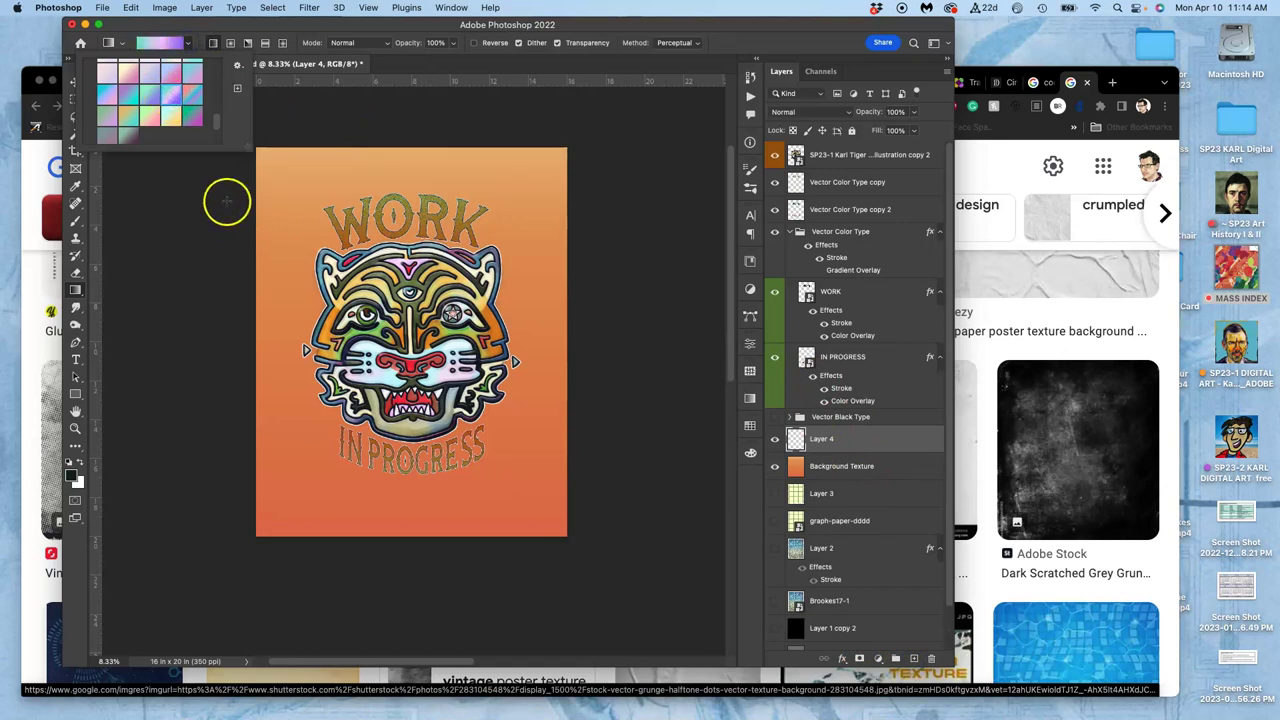
click(228, 203)
drag(226, 200, 581, 394)
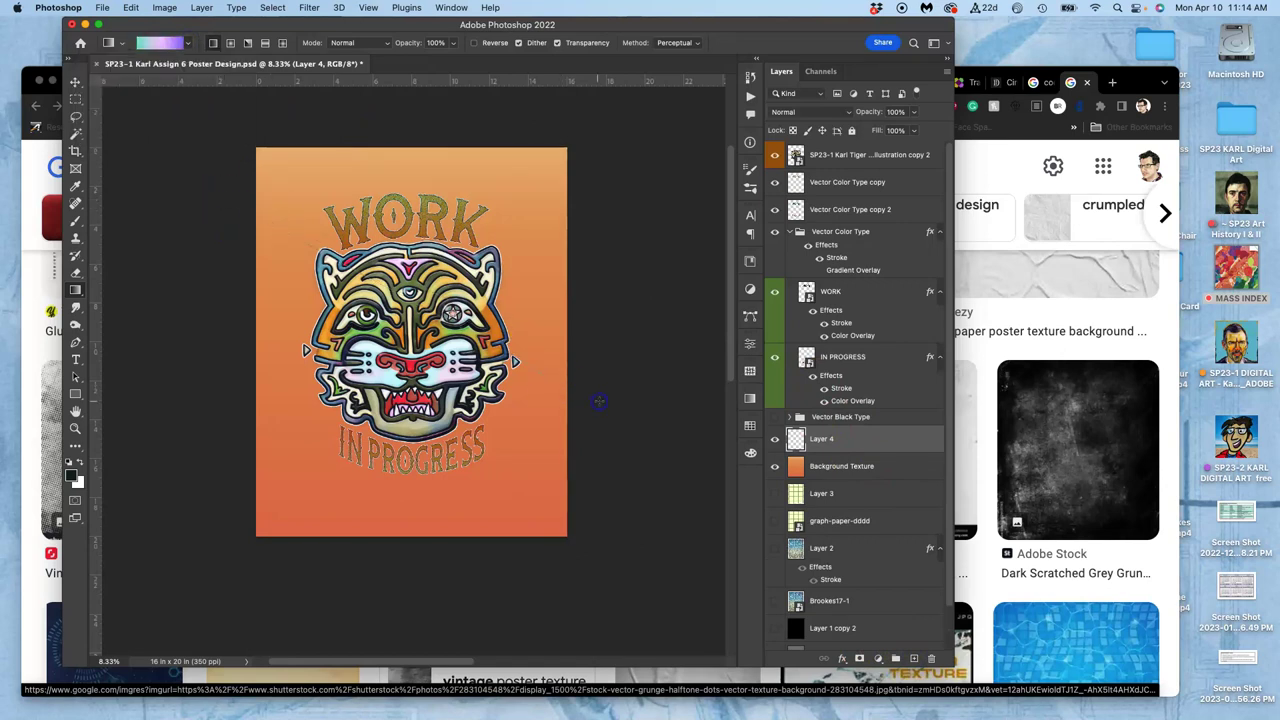
- Set the iridescent gradient layer's opacity to 49% and its blend mode to Difference
click(913, 112)
drag(895, 131, 890, 132)
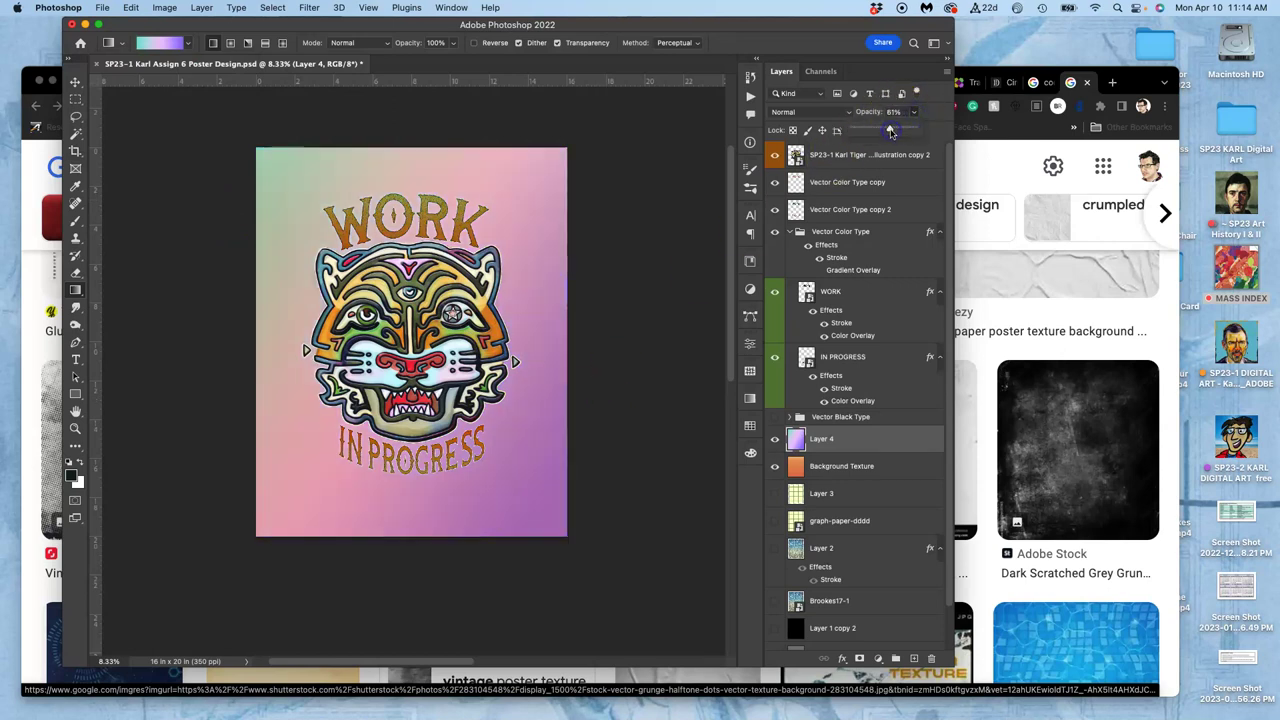
click(828, 112)
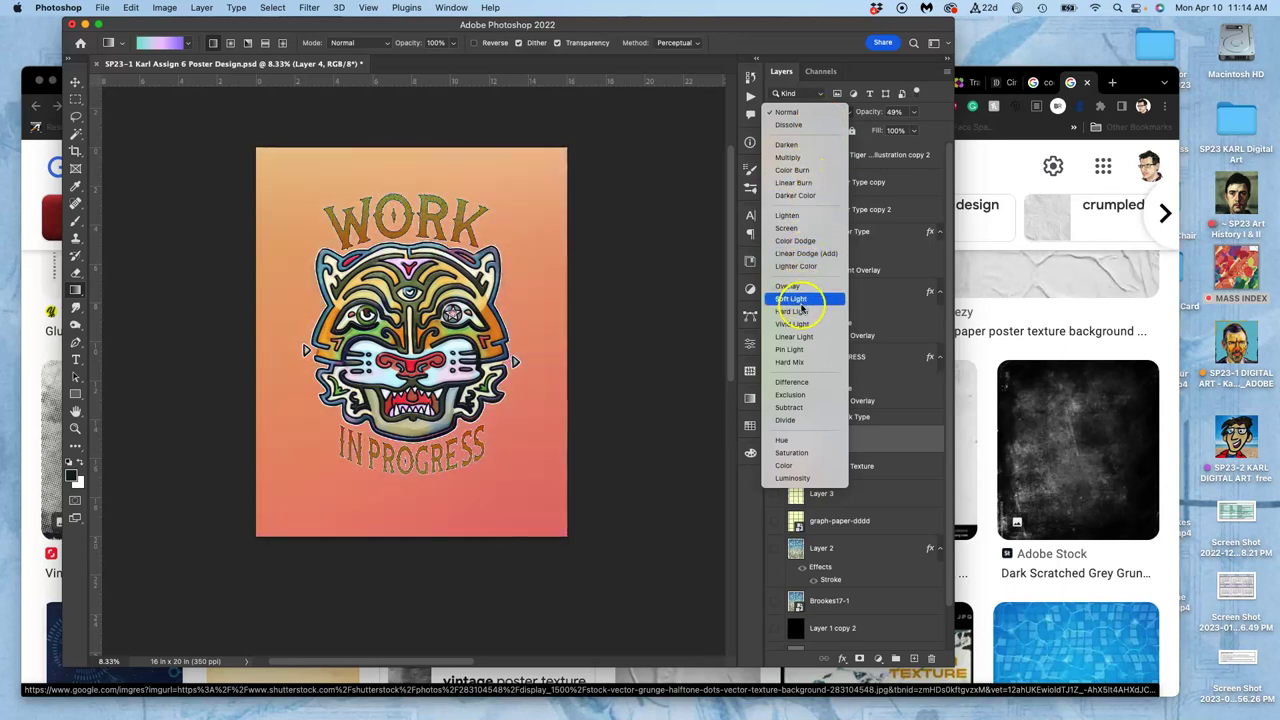
click(791, 382)
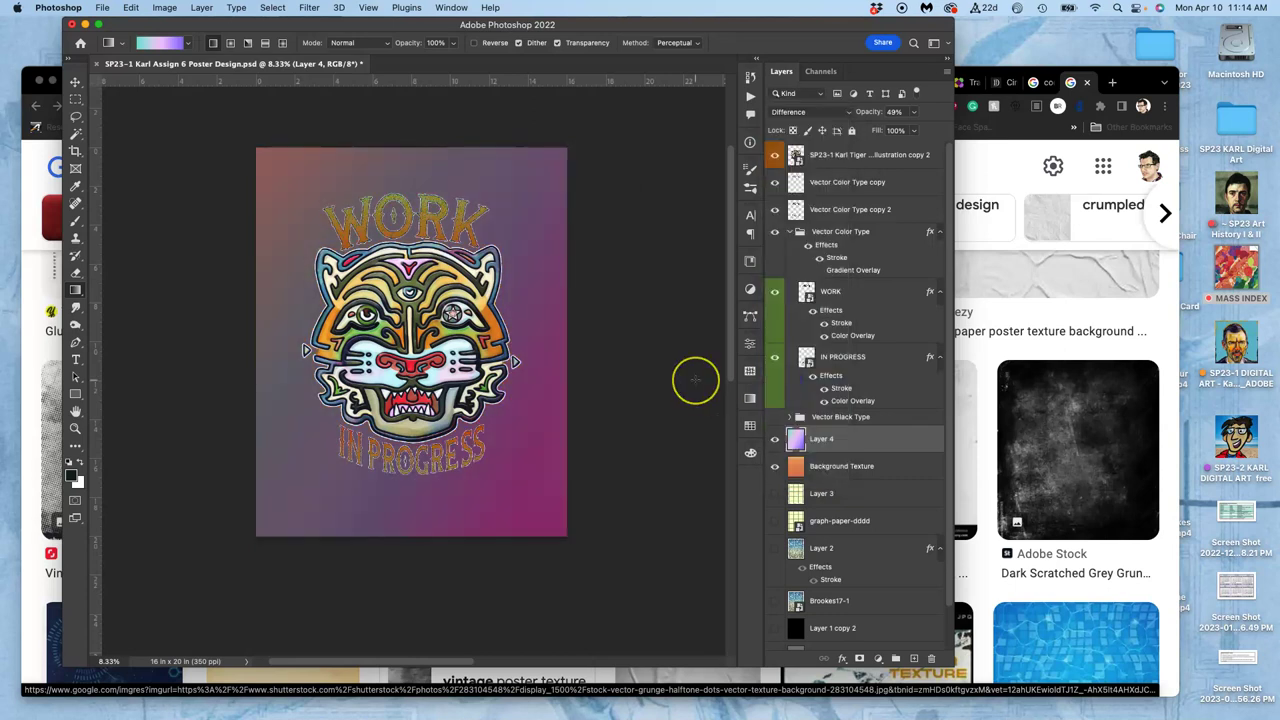
- Add a Satin layer style to the iridescent gradient layer and show its settings
key(super+equal)
key(super+equal)
key(super+equal)
scroll(645, 365, right, 10)
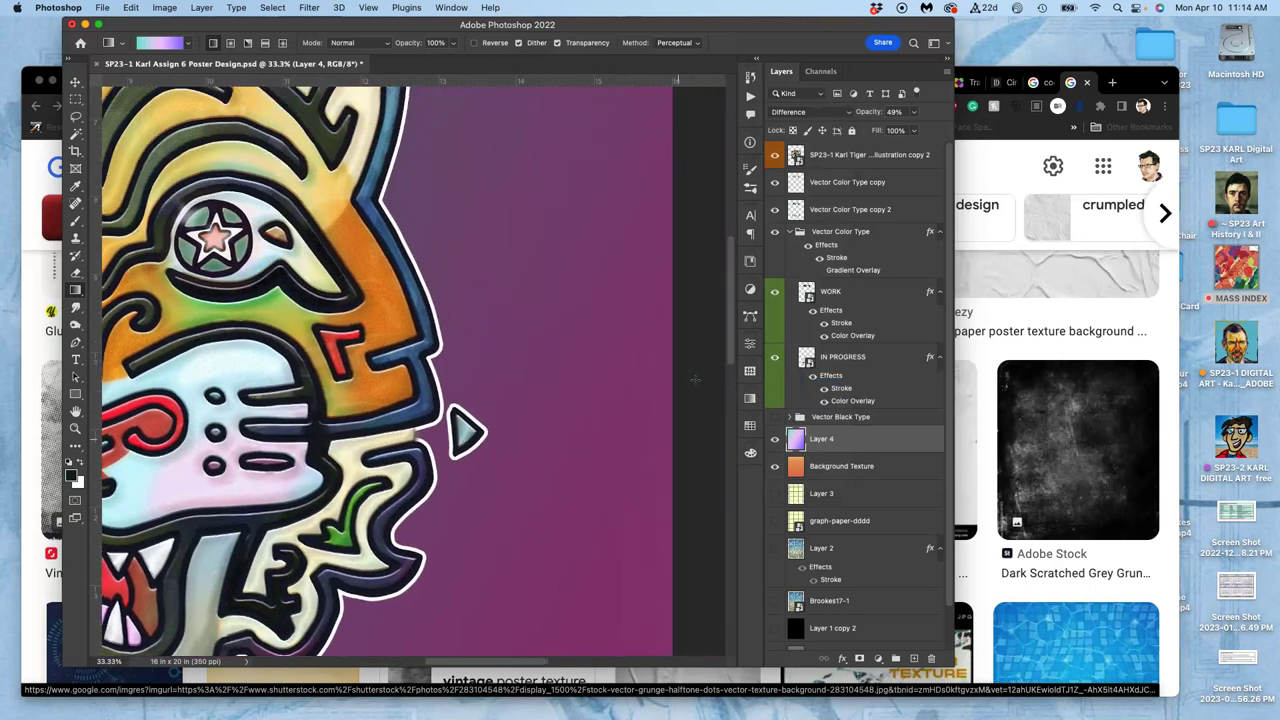
scroll(587, 349, left, 5)
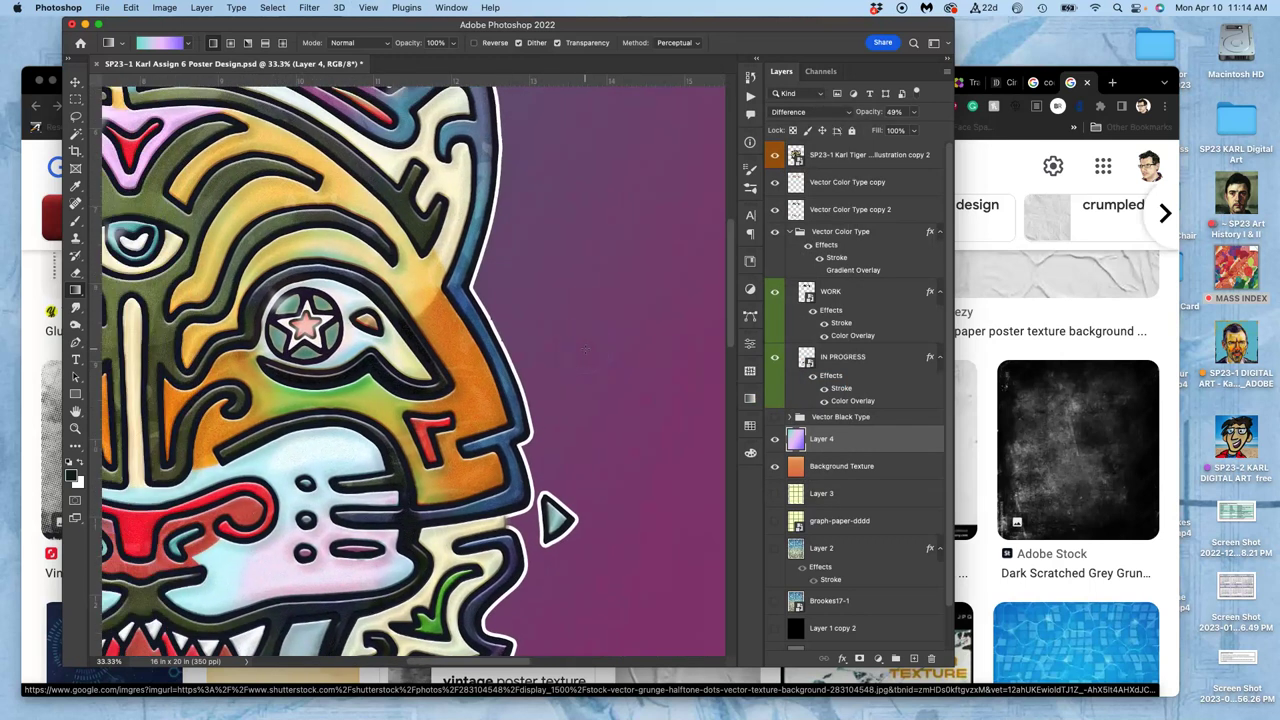
double_click(848, 439)
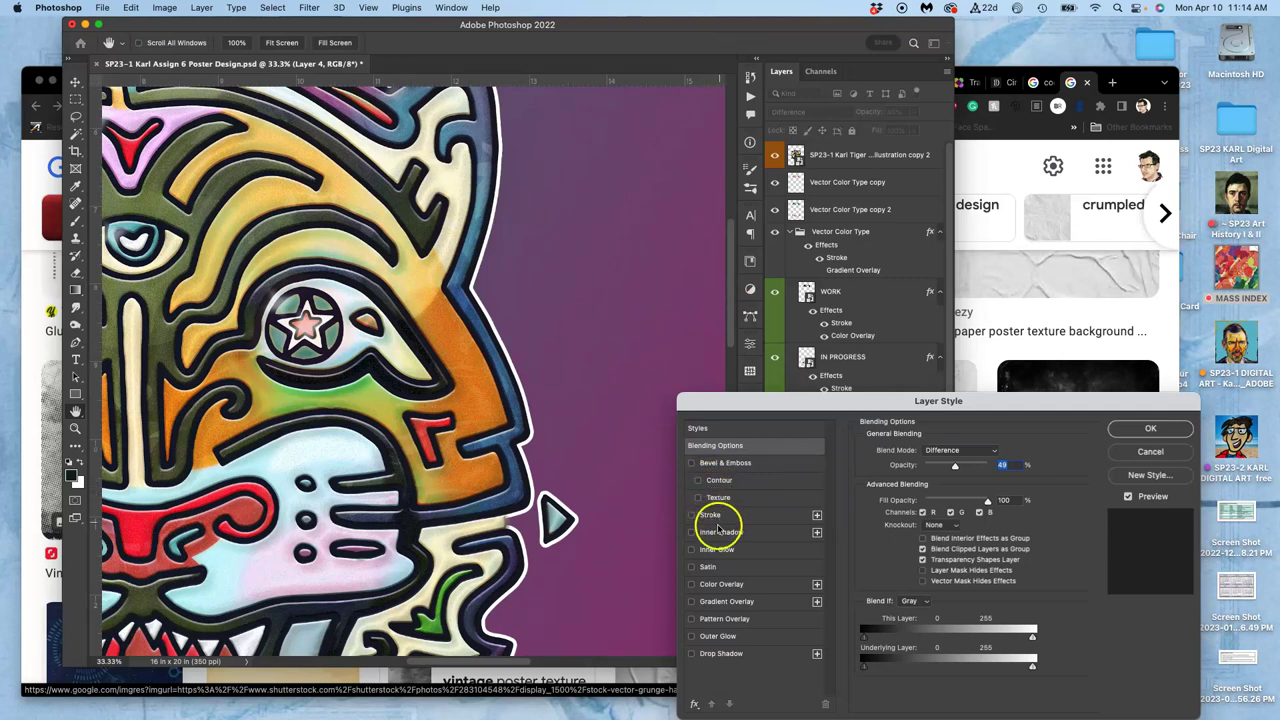
click(692, 567)
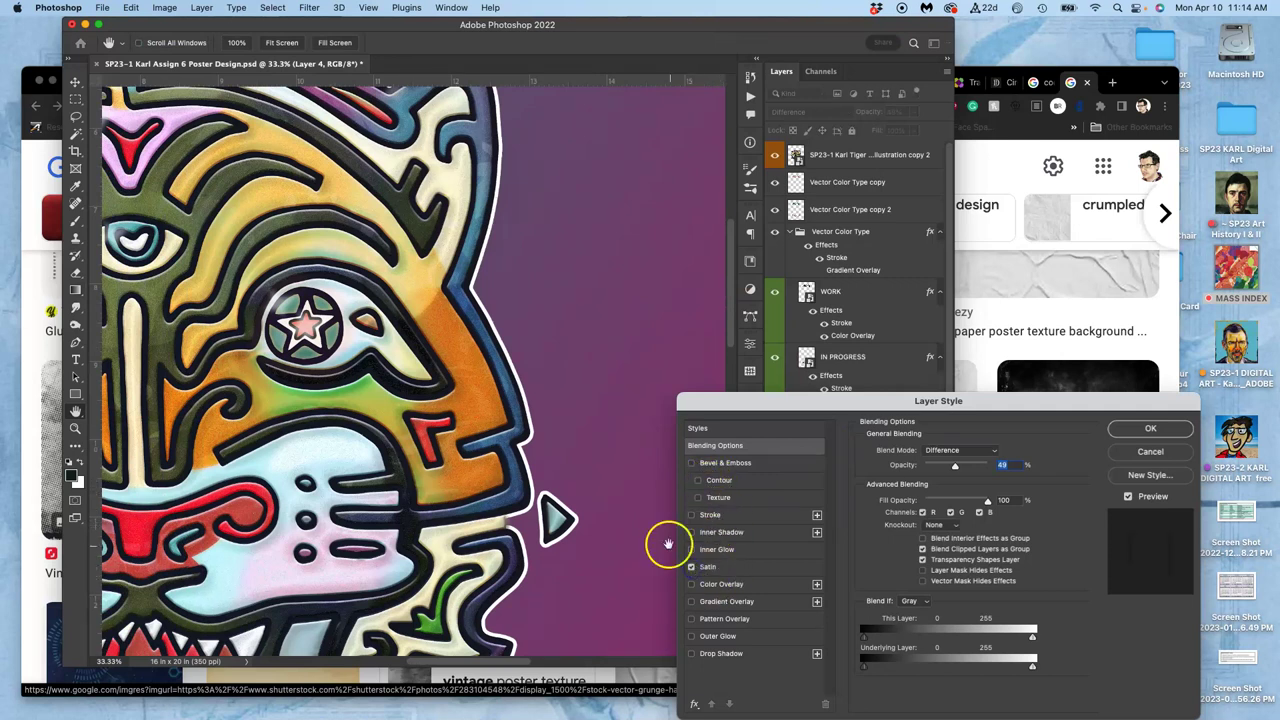
click(732, 567)
- Compare the whole poster with the Satin effect switched off and on
key(super+minus)
key(super+minus)
key(super+minus)
key(super+minus)
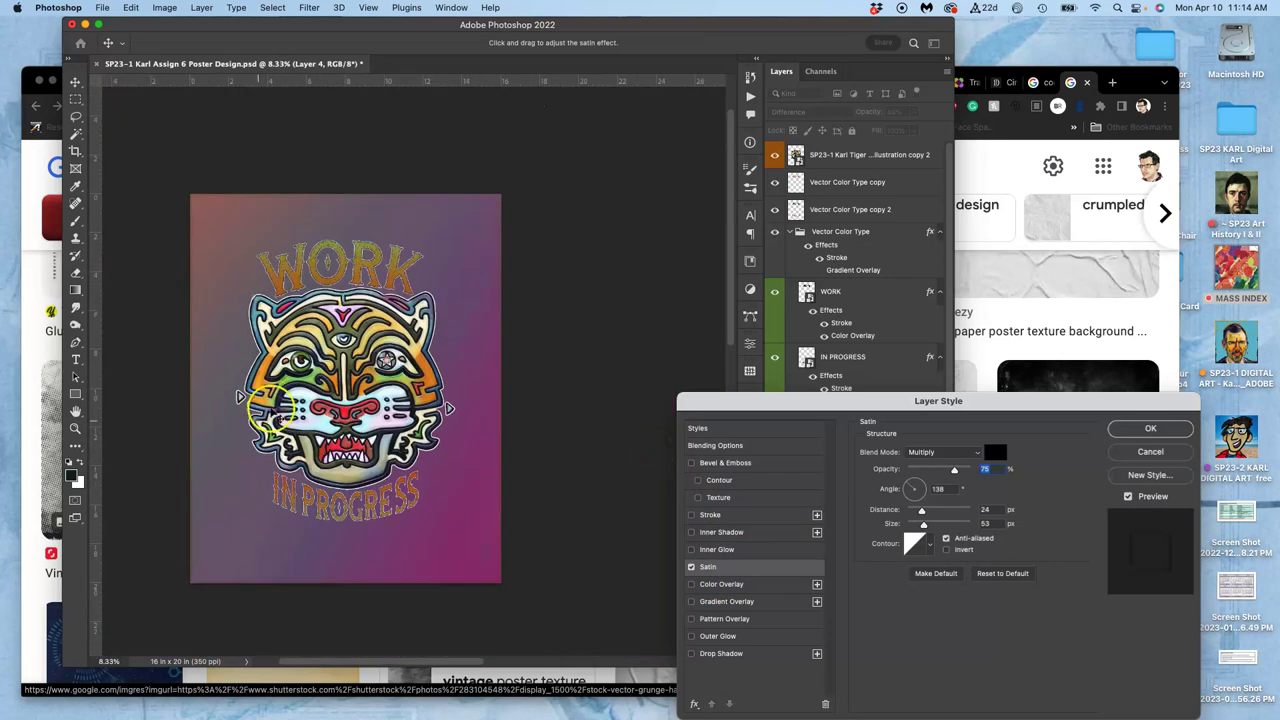
click(691, 567)
click(691, 569)
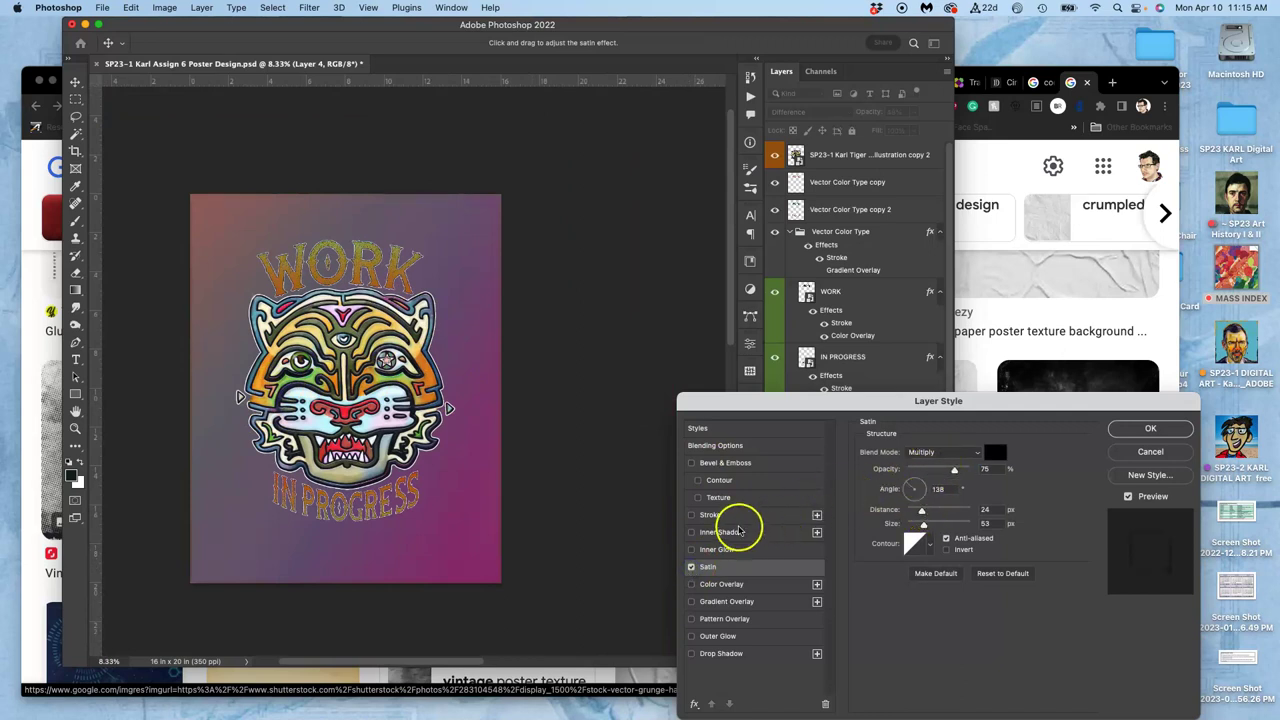
- Enable Bevel & Emboss with its Texture option on the iridescent gradient layer
click(691, 463)
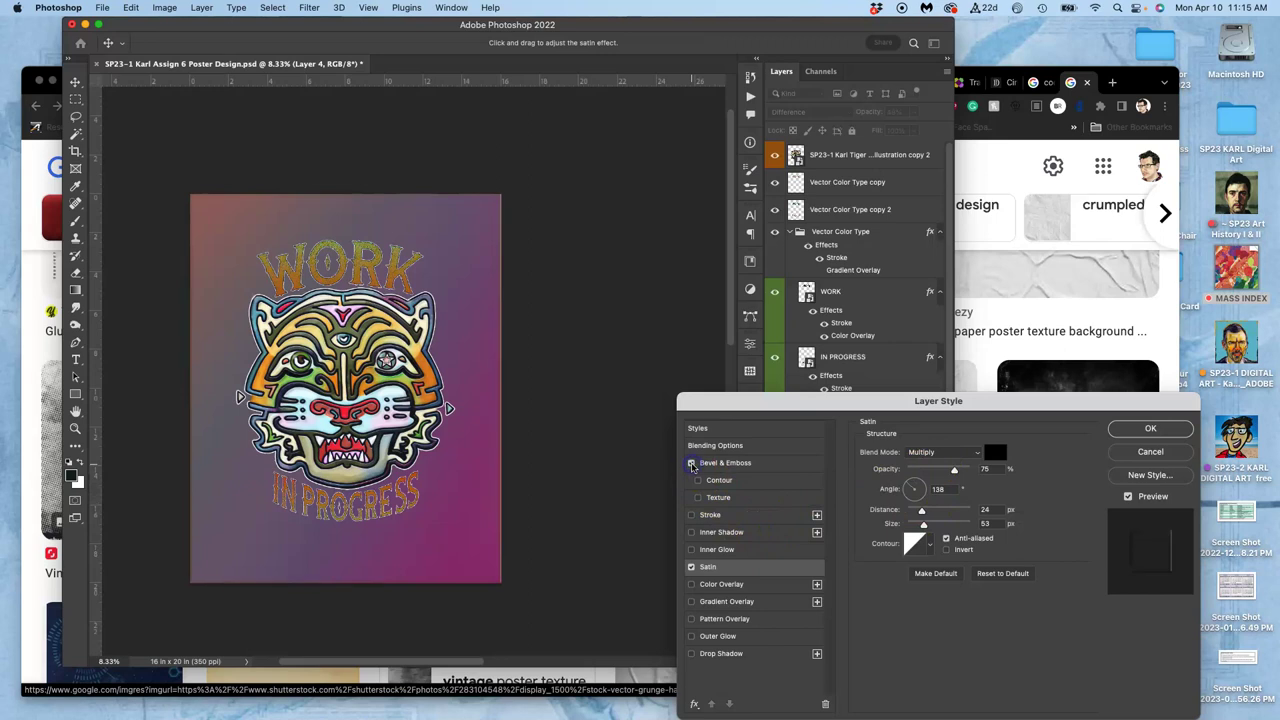
click(692, 465)
click(698, 497)
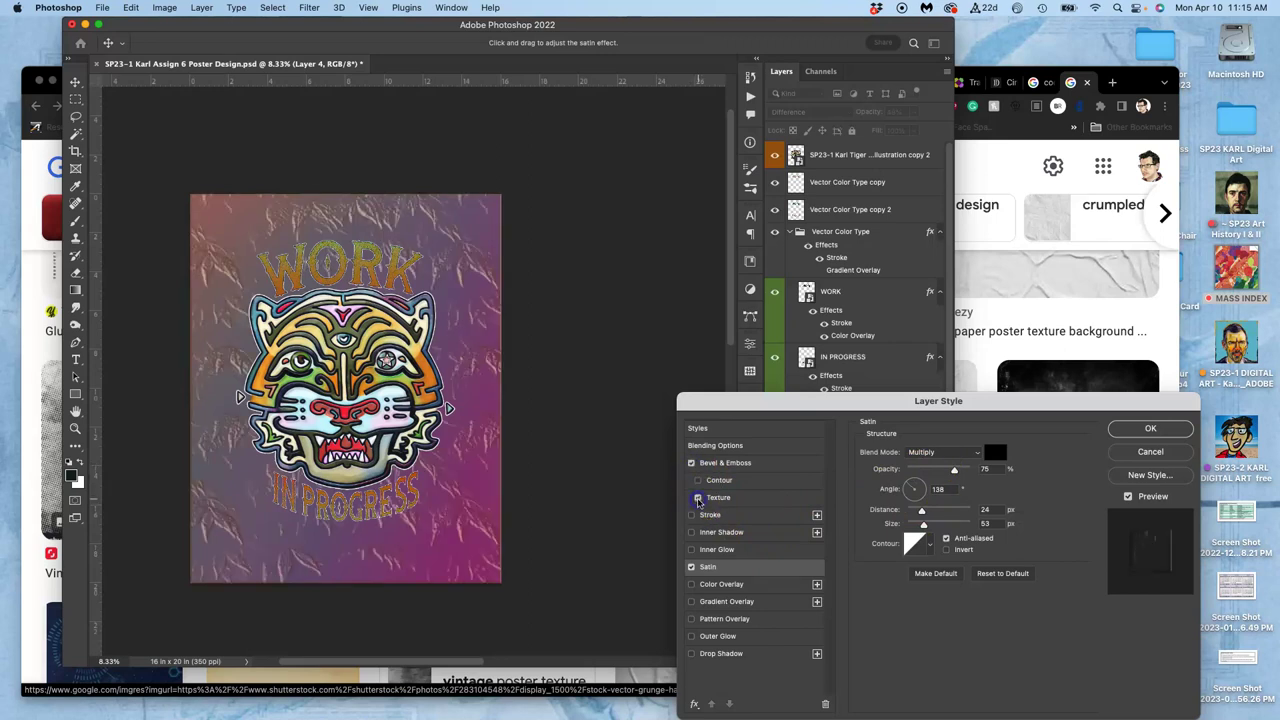
- Choose the third pattern in the Water group as the Bevel & Emboss texture for the iridescent gradient layer
click(710, 498)
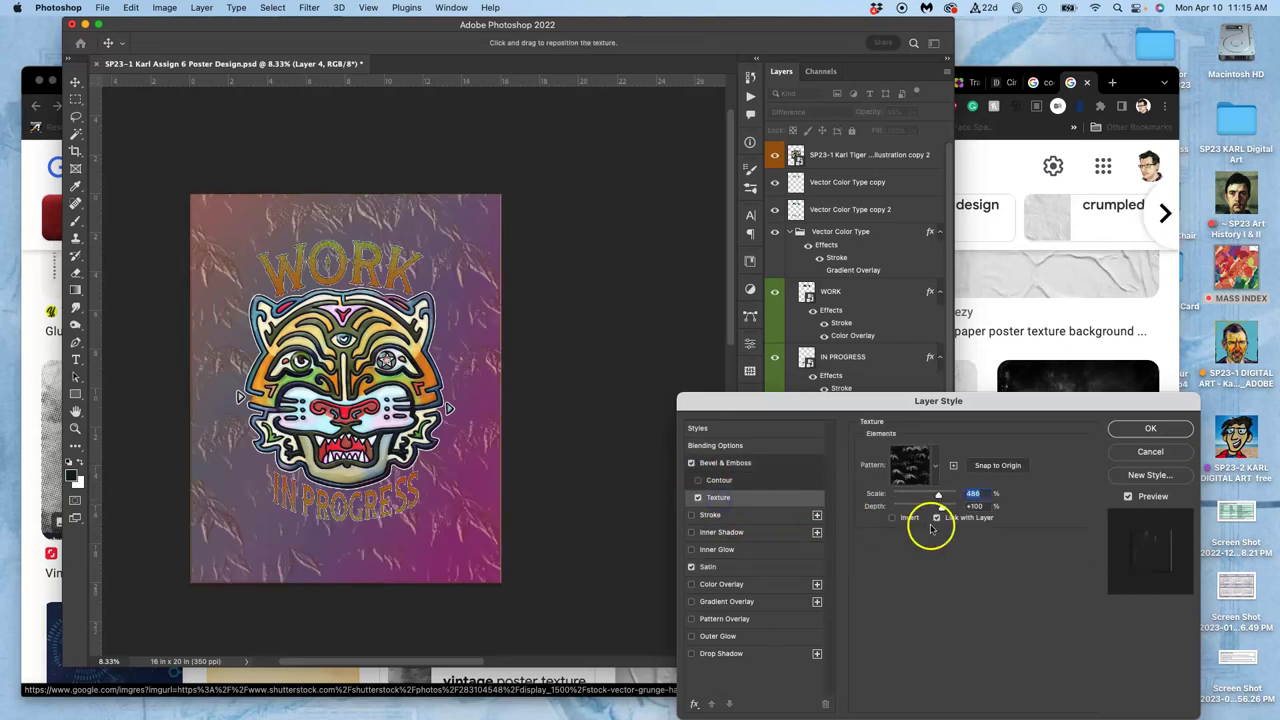
click(935, 470)
click(841, 559)
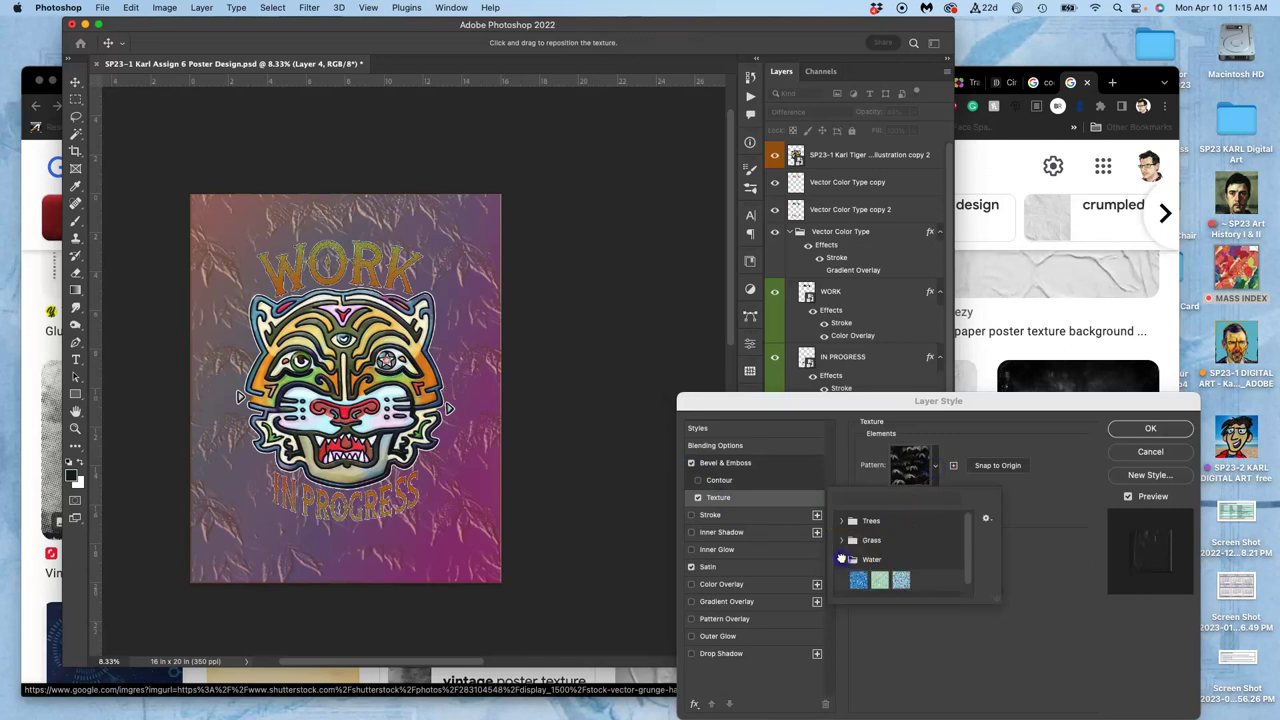
click(901, 580)
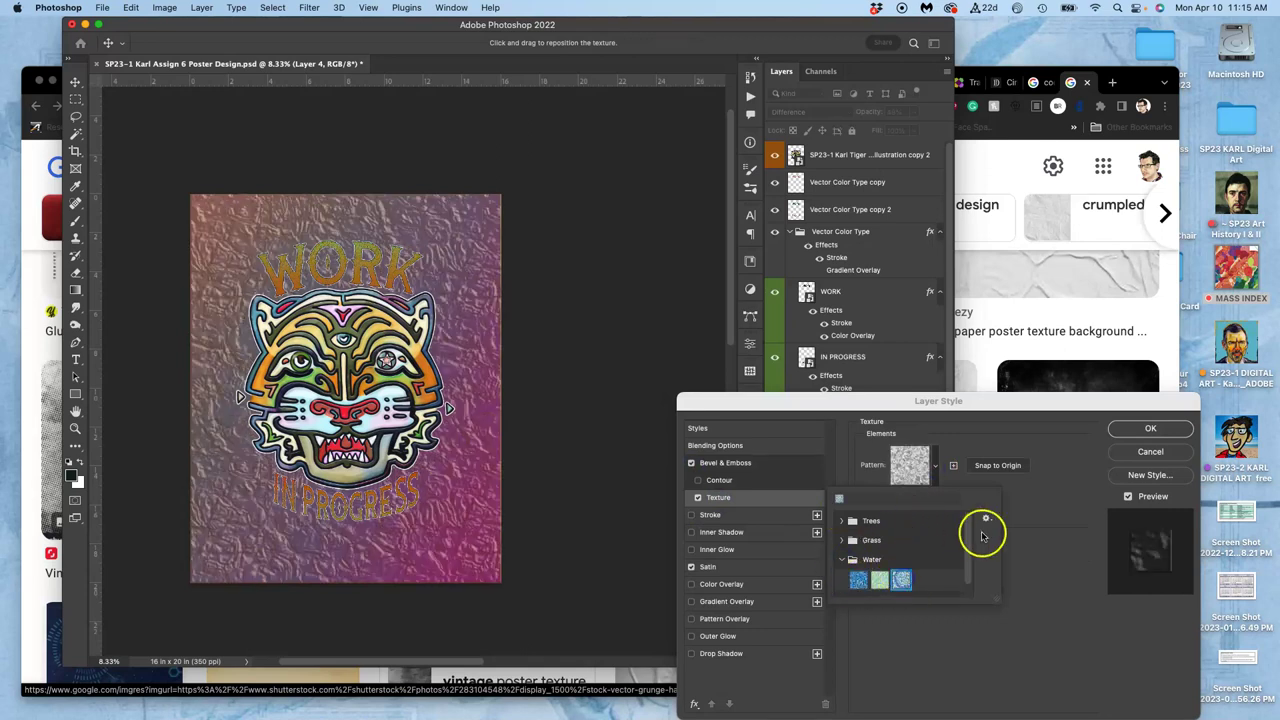
- Set the texture's scale to 31%, reduce its depth and apply the layer style
click(1033, 508)
mouse_move(920, 503)
mouse_down()
mouse_move(937, 489)
mouse_move(903, 497)
mouse_move(925, 510)
mouse_up()
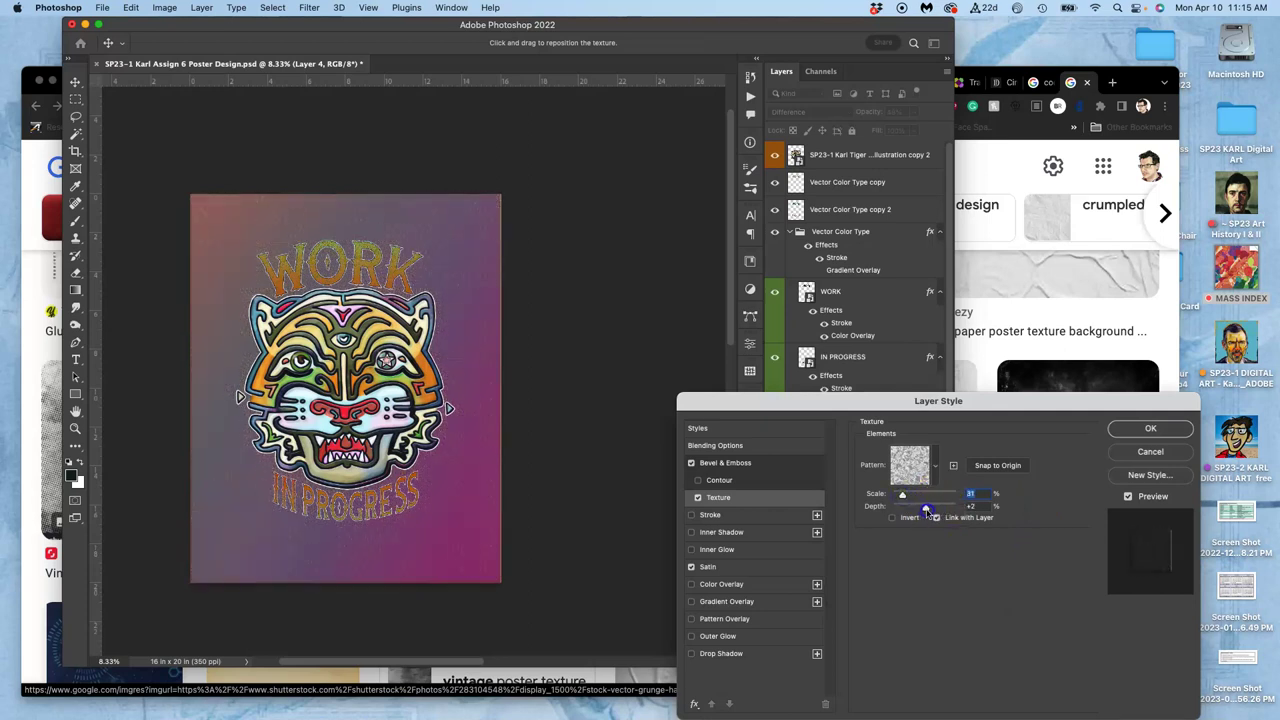
click(1151, 427)
- Inspect the background texture up close around the tiger and the WORK lettering, and return to the overall poster view
key(super+plus)
key(super+plus)
key(super+plus)
key(super+plus)
key(super+plus)
key(super+plus)
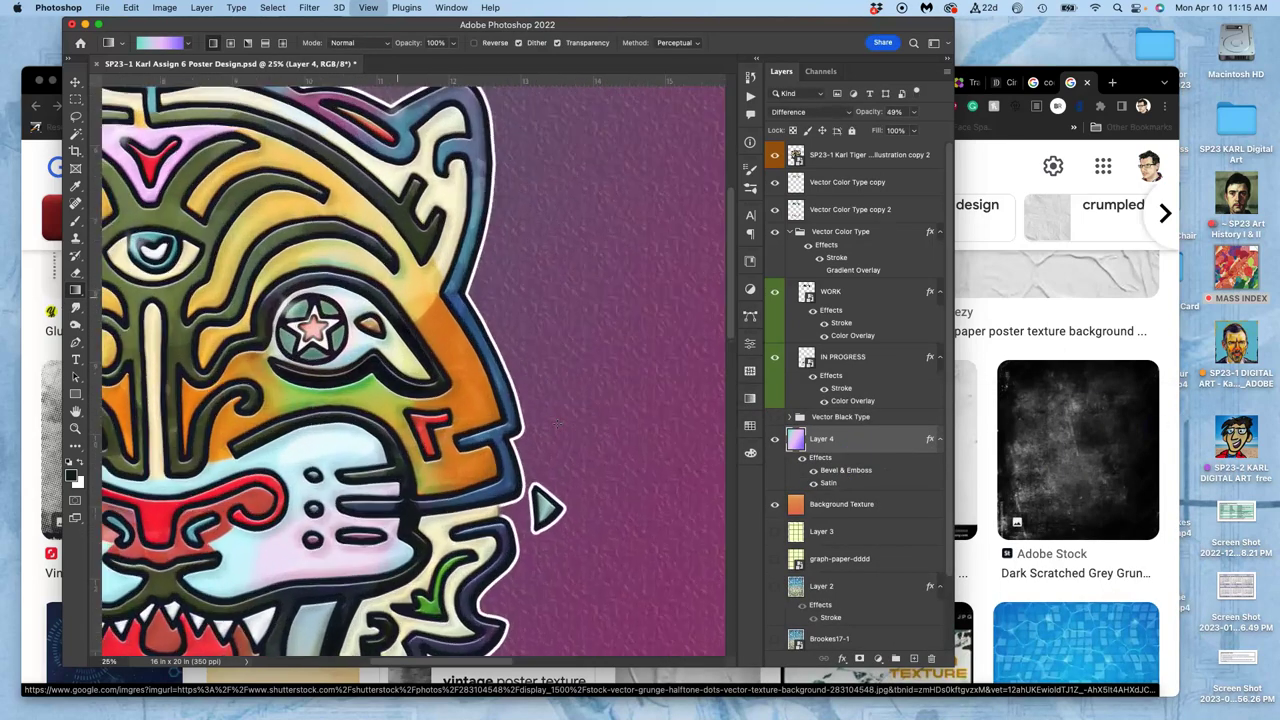
scroll(557, 424, up, 5)
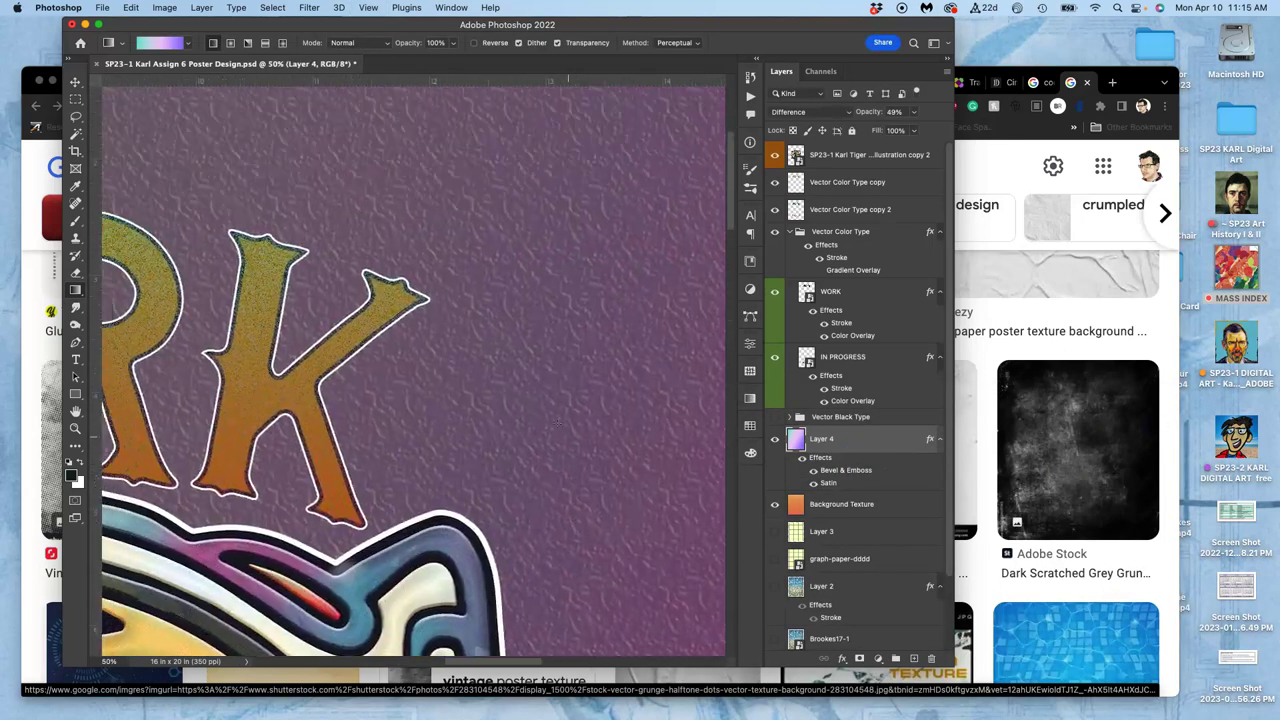
scroll(557, 424, left, 10)
scroll(557, 424, down, 10)
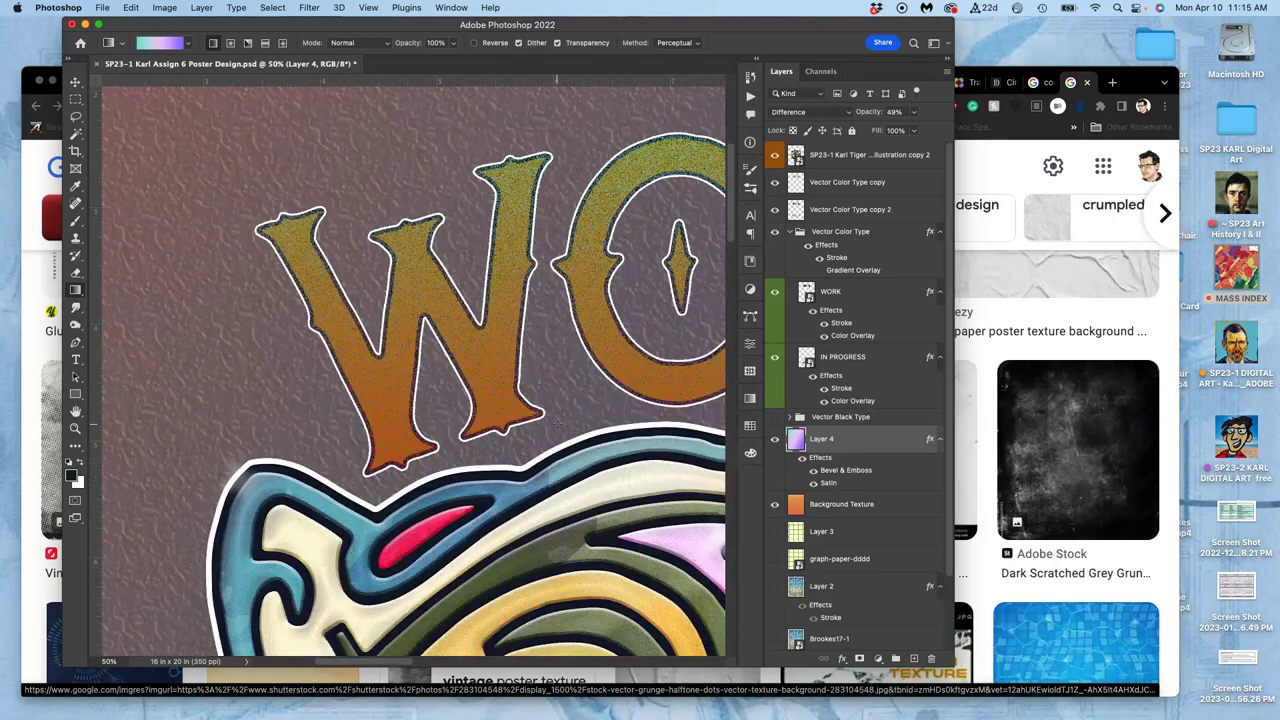
key(super+minus)
key(super+minus)
key(super+minus)
key(super+minus)
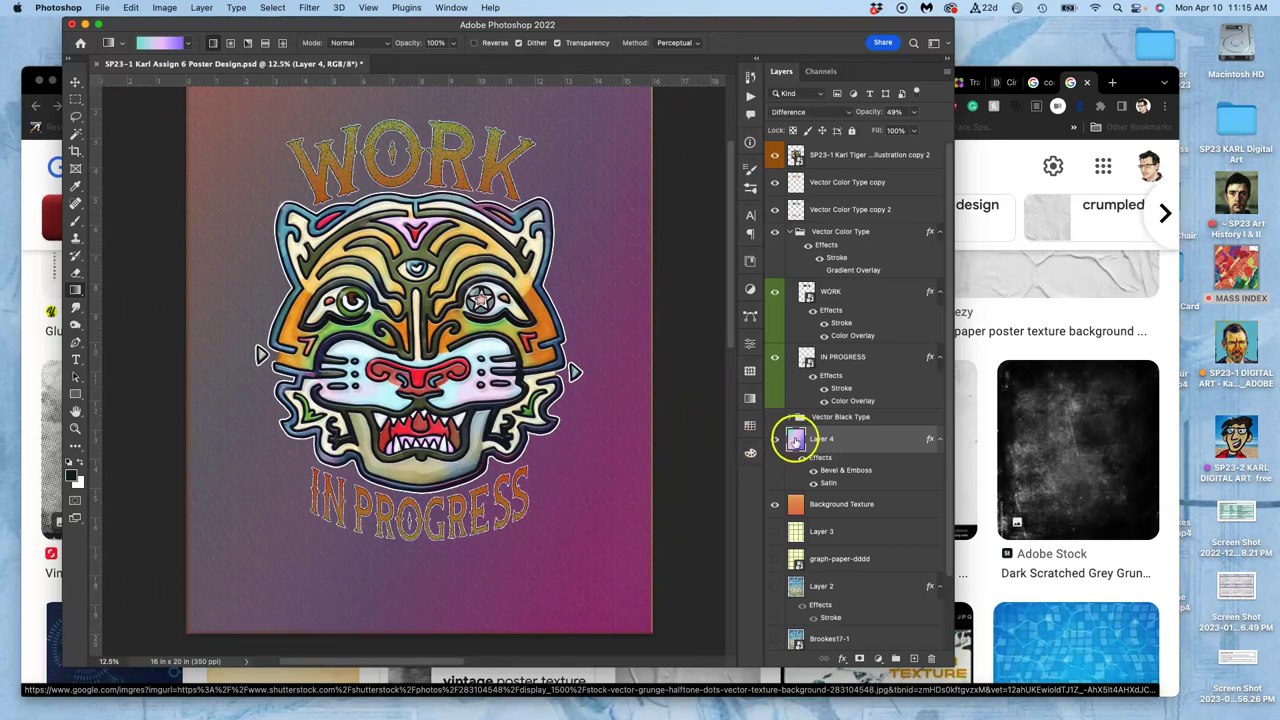
- Try the Hard Mix blend mode on Layer 4 and examine the textured background near the poster's right edge
click(828, 115)
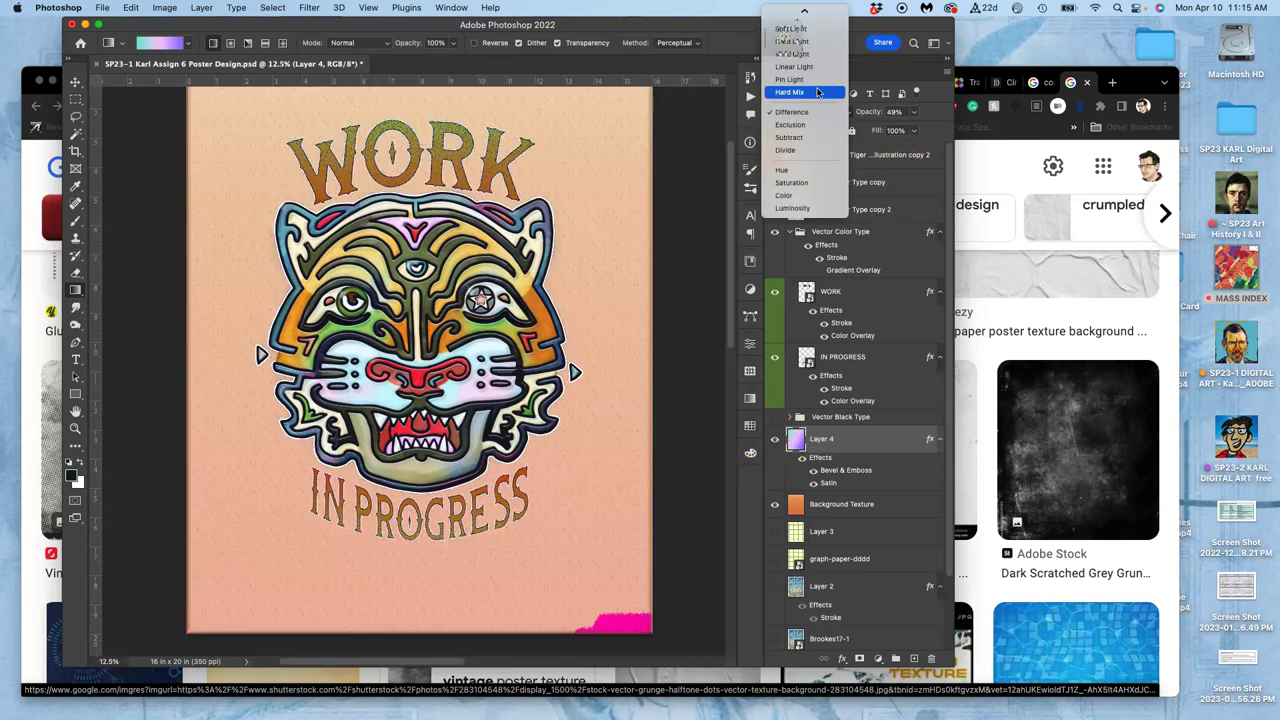
click(818, 92)
key(super+plus)
key(super+plus)
key(super+plus)
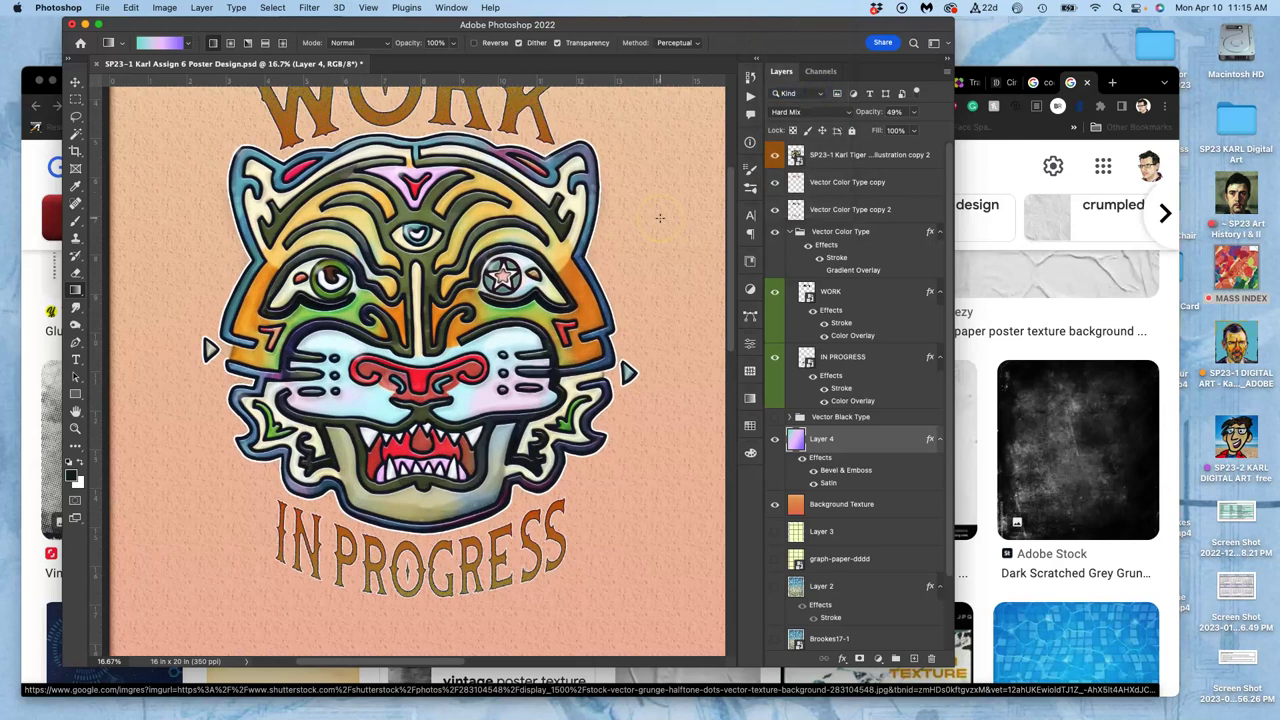
key(super+plus)
scroll(660, 218, right, 10)
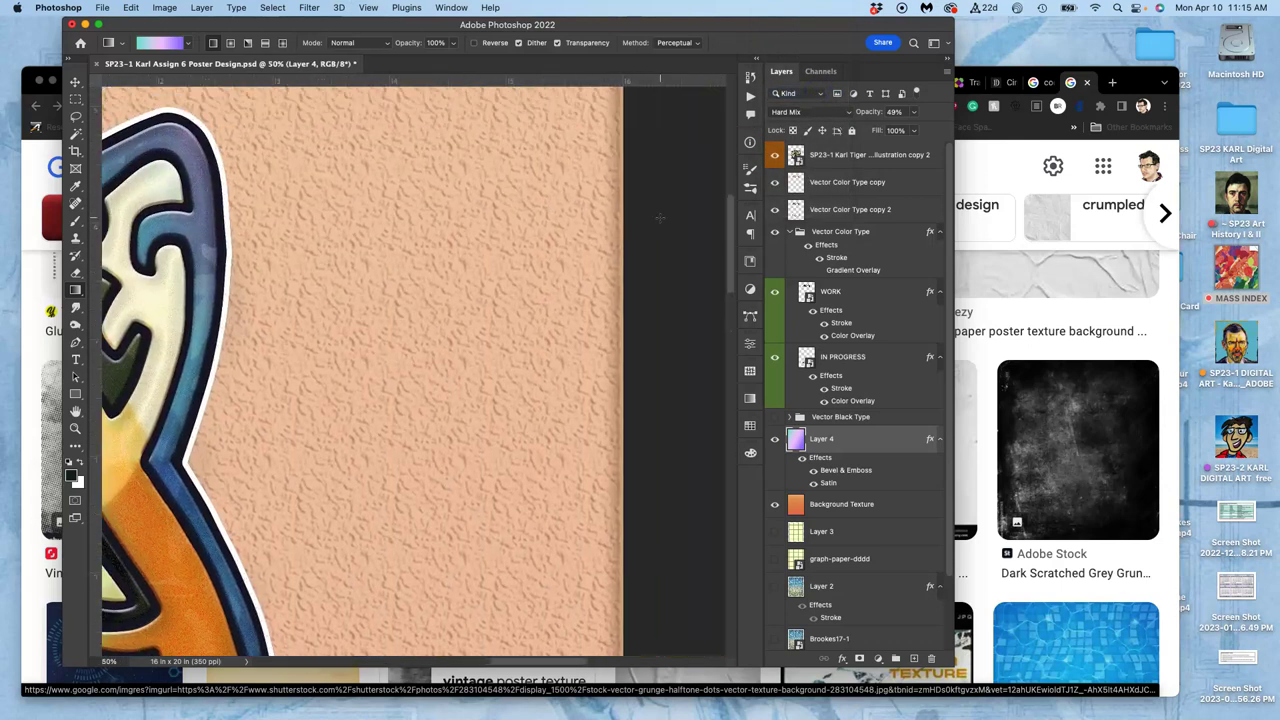
- Set Layer 4's blend mode to Pin Light and hide its Bevel & Emboss effect
click(815, 111)
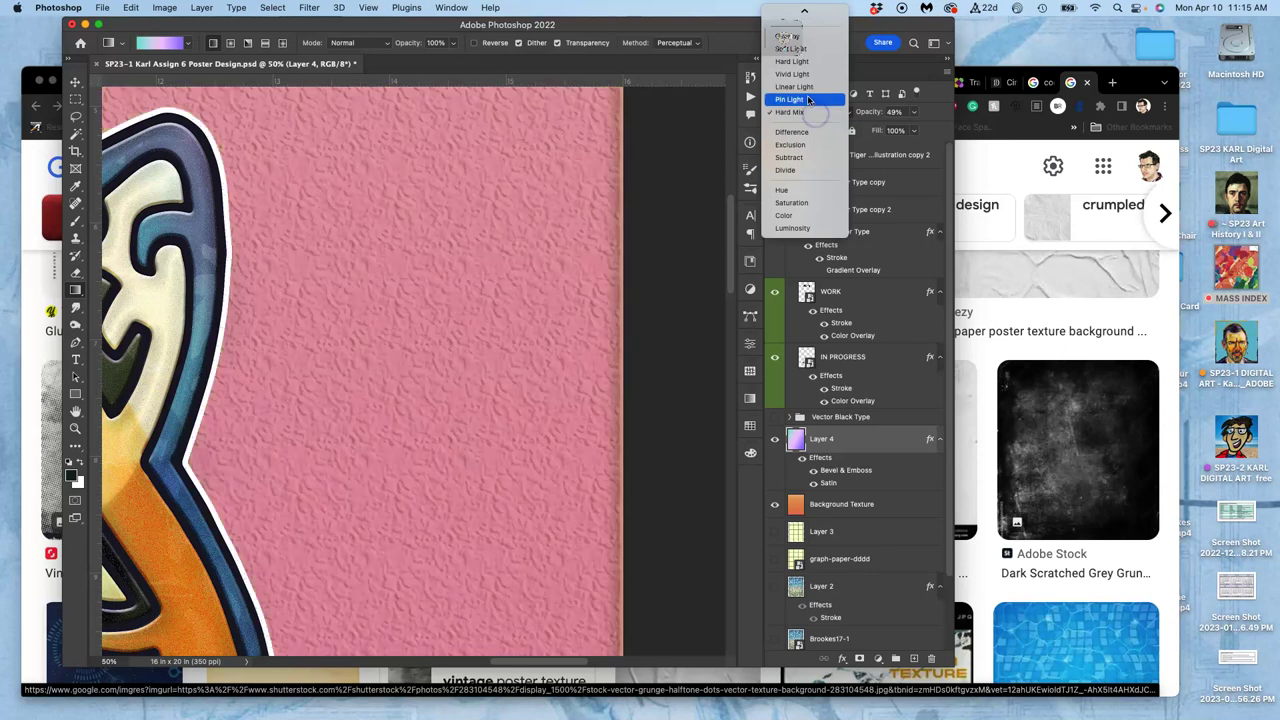
scroll(808, 110, up, 3)
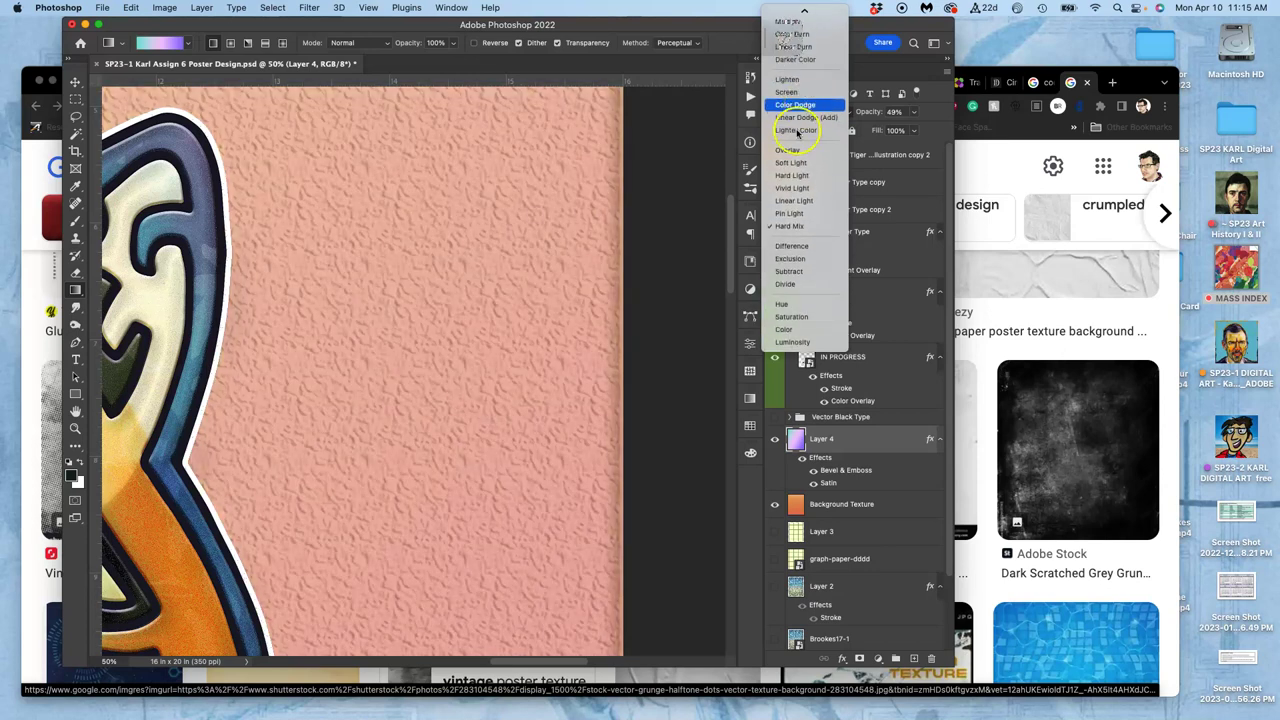
click(789, 213)
scroll(541, 290, down, 5)
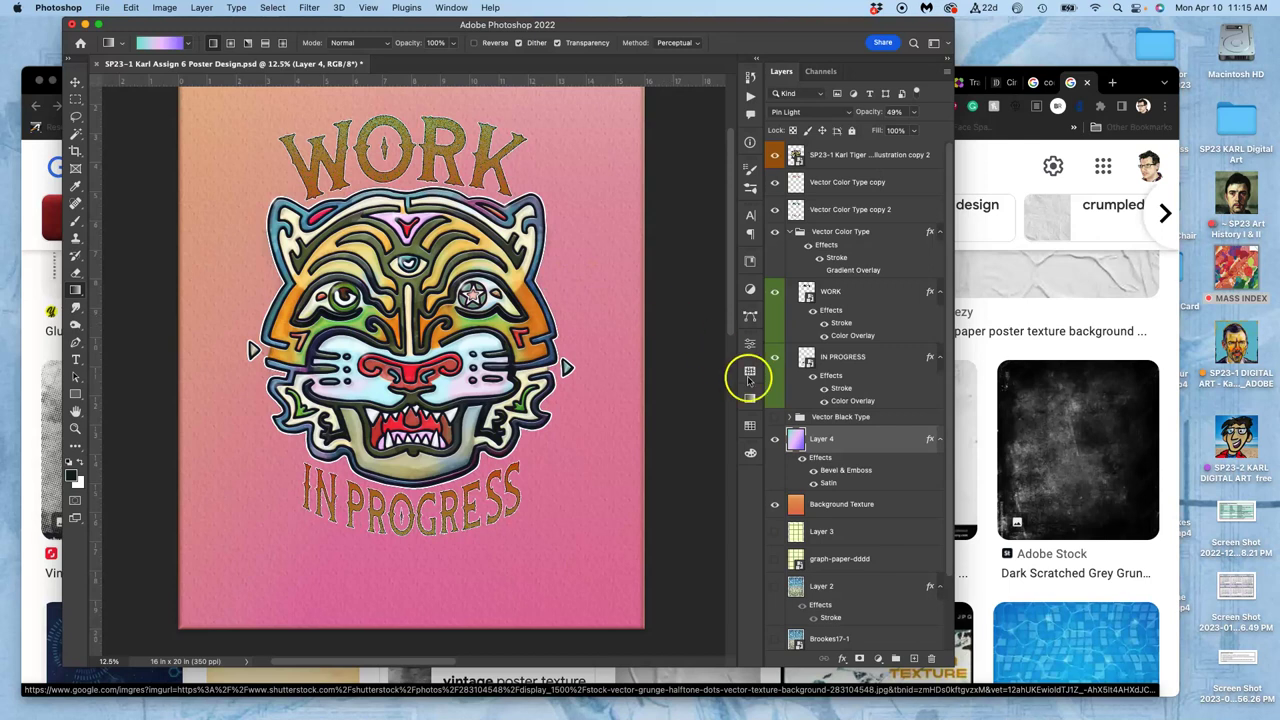
click(813, 470)
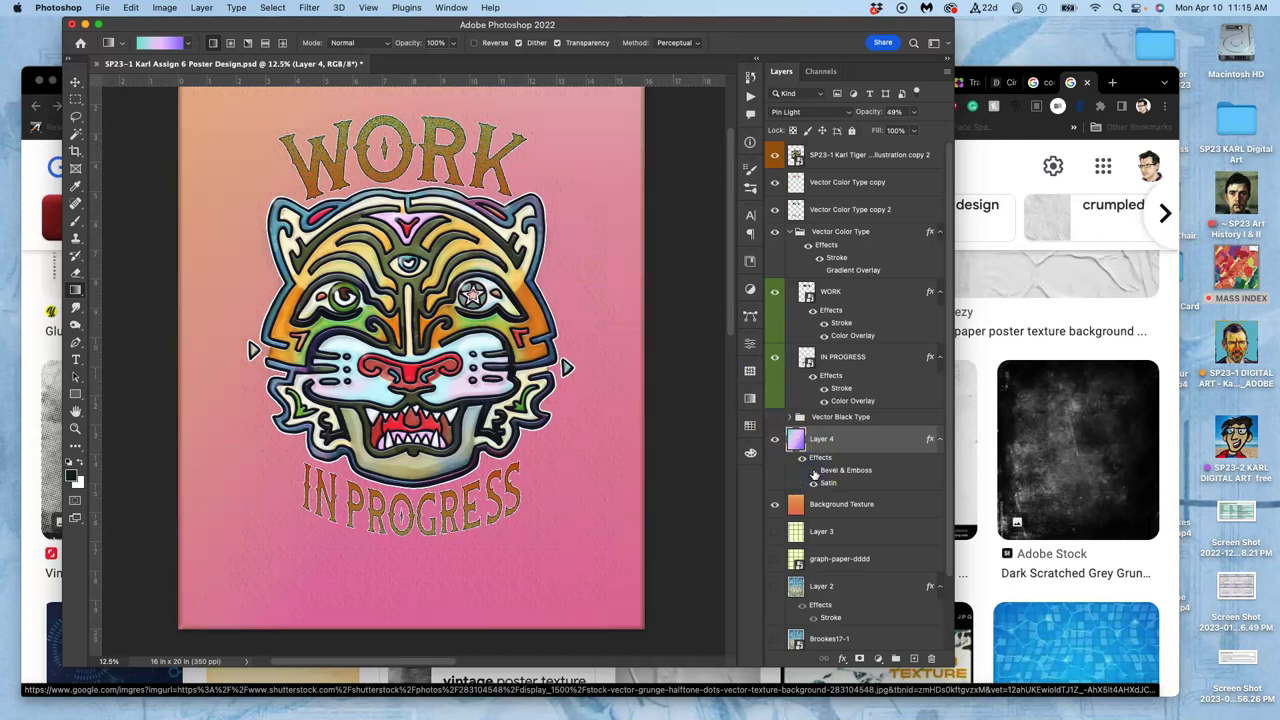
key(super+minus)
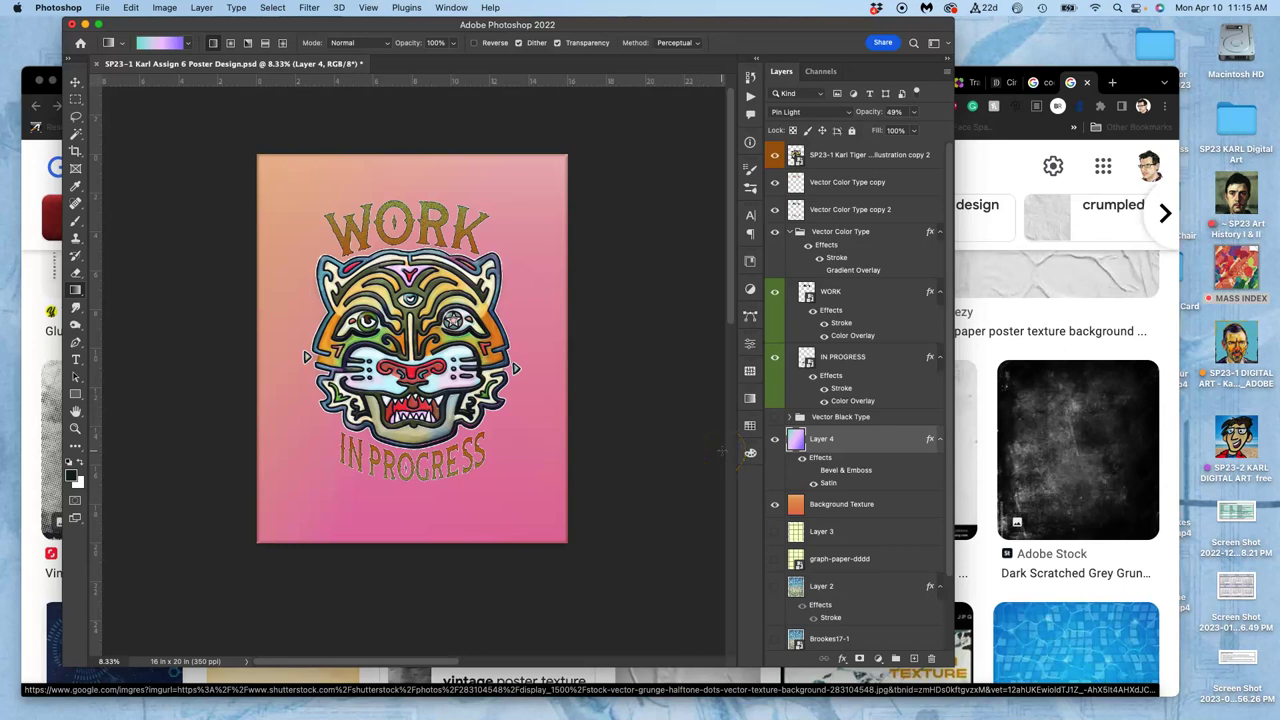
- Compare the poster with Layer 4 and the Background Texture layer hidden and shown
click(775, 441)
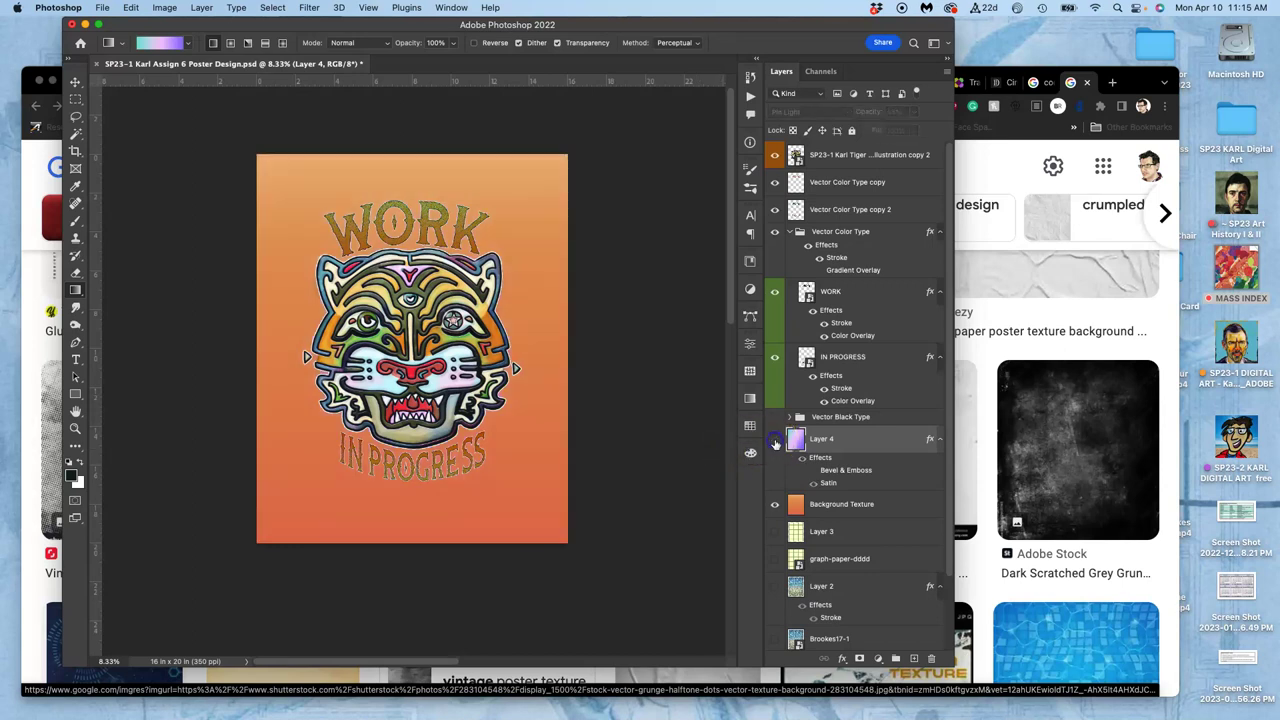
click(774, 504)
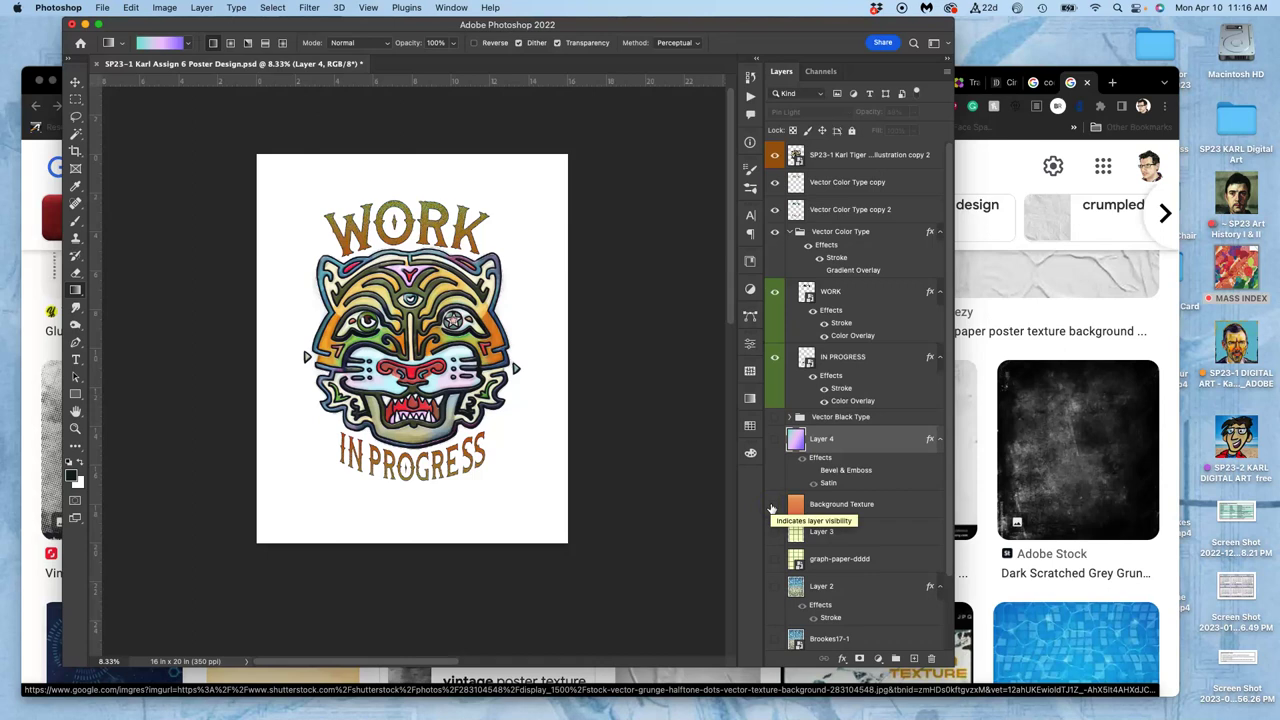
click(776, 440)
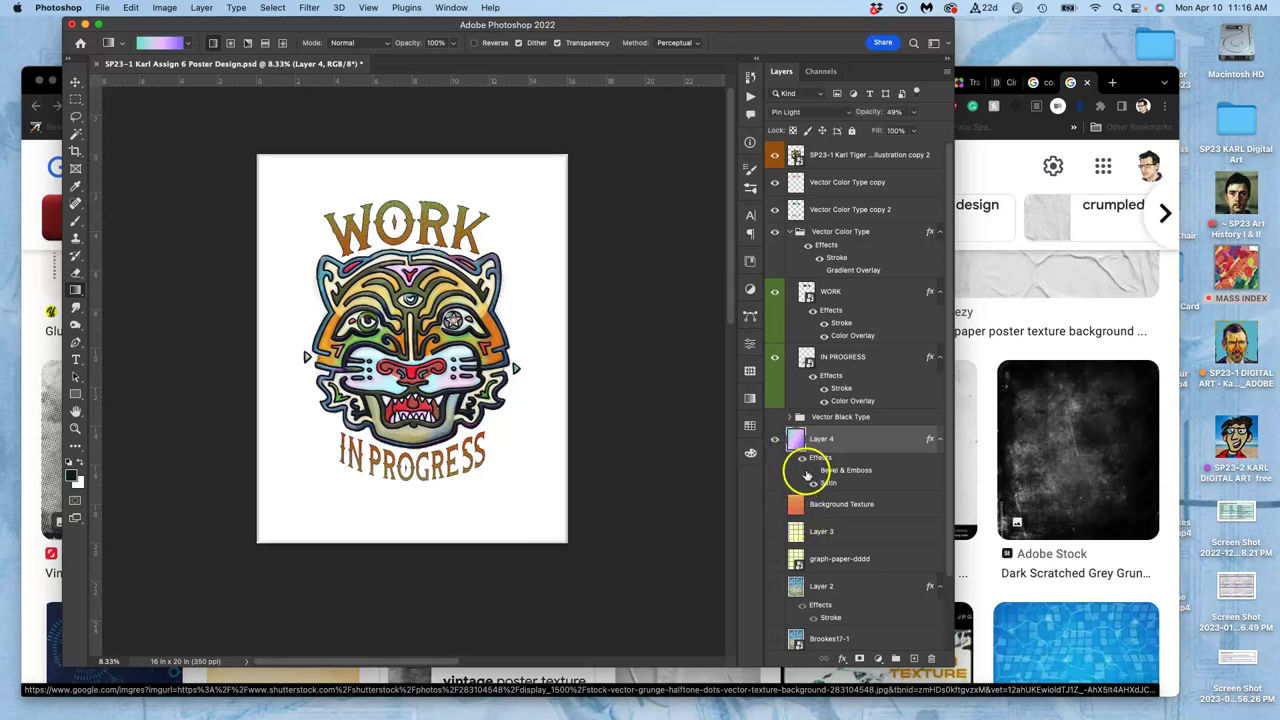
click(774, 506)
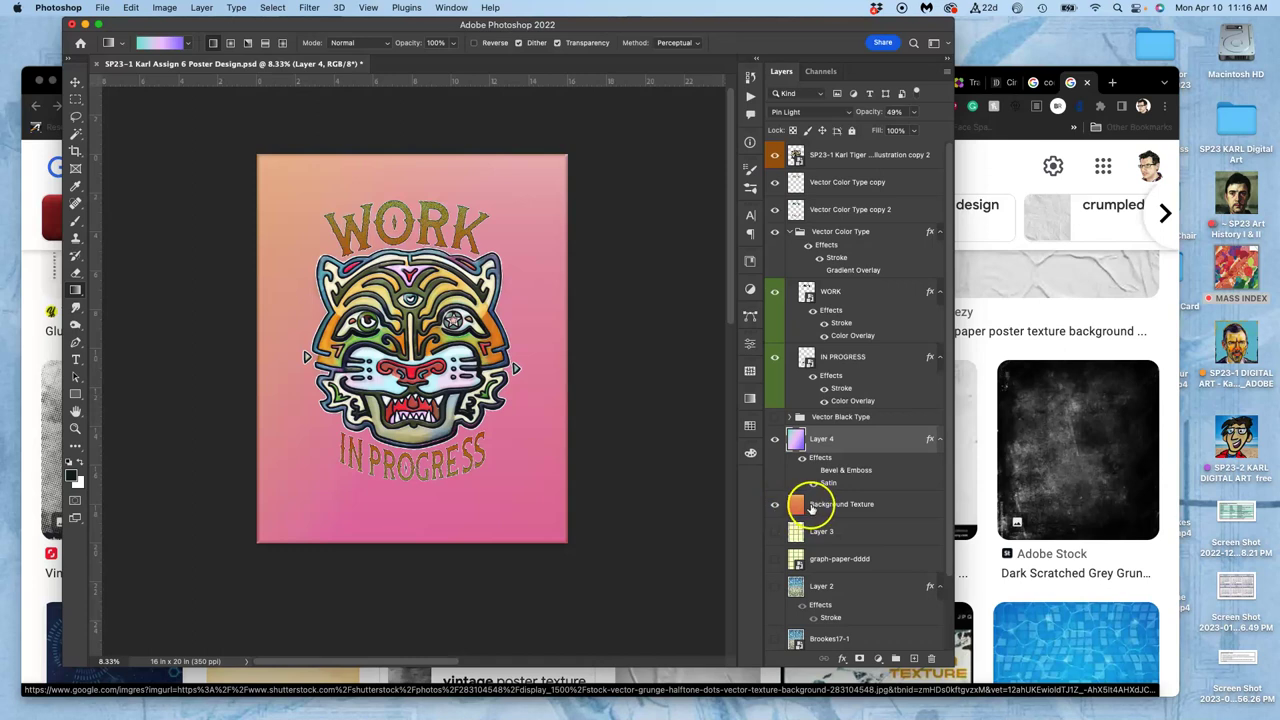
- Apply a Hue/Saturation adjustment to the Background Texture layer with hue +16, saturation -5 and lightness +2
click(798, 507)
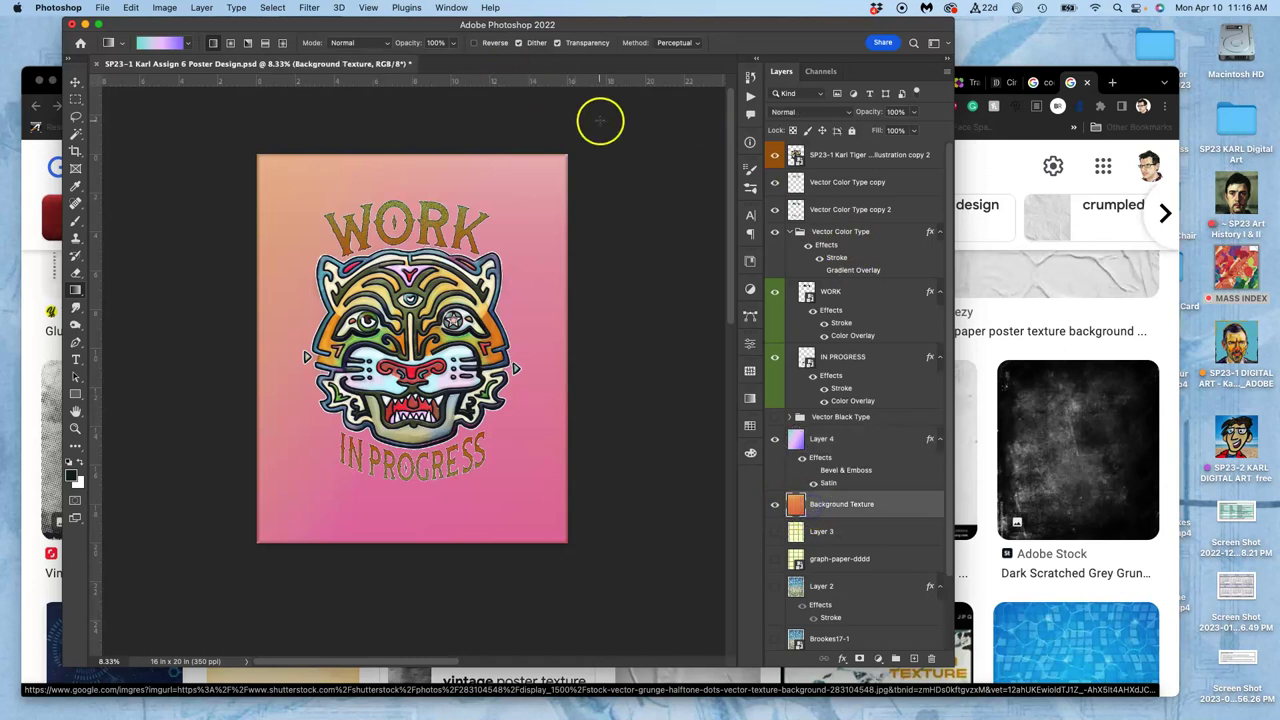
click(165, 8)
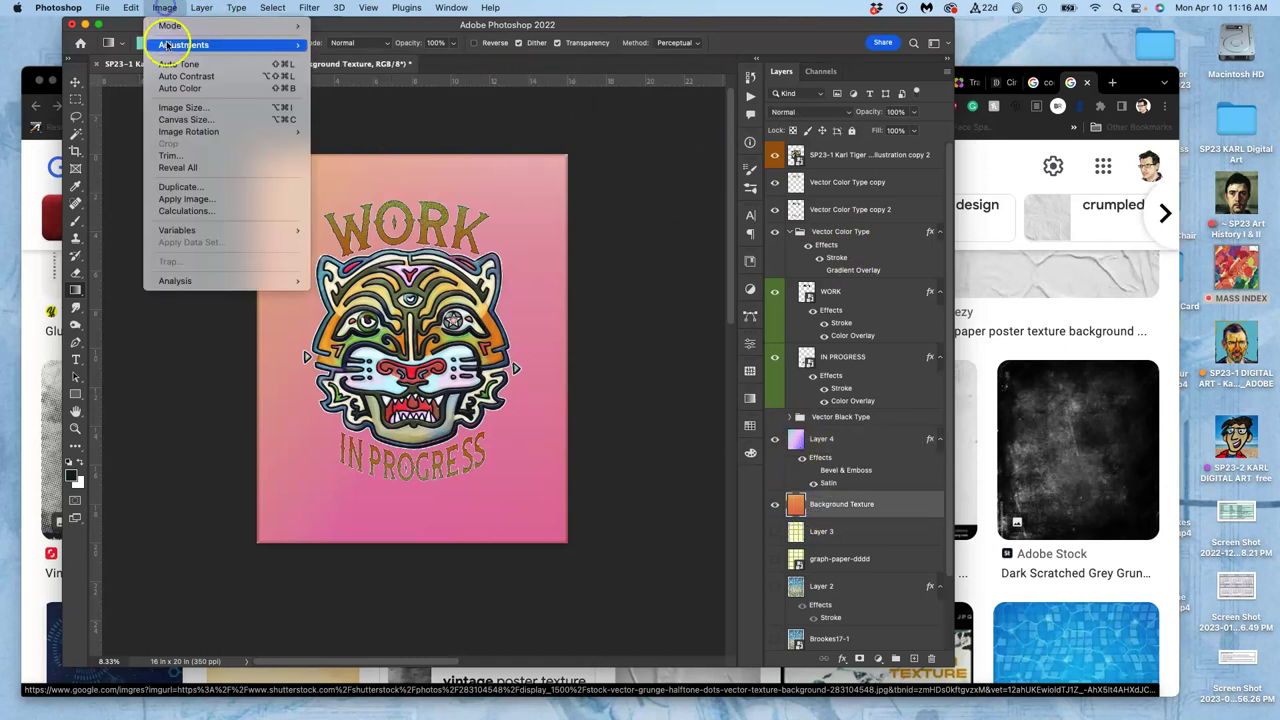
mouse_move(183, 44)
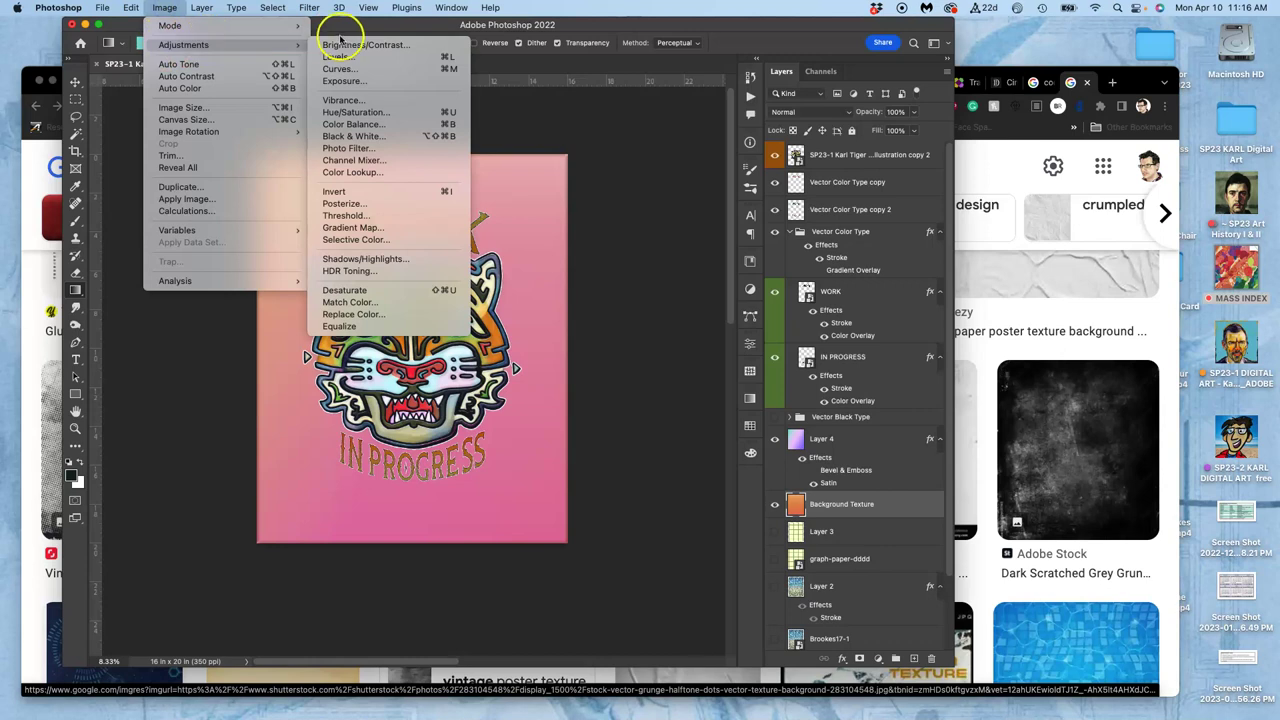
click(357, 112)
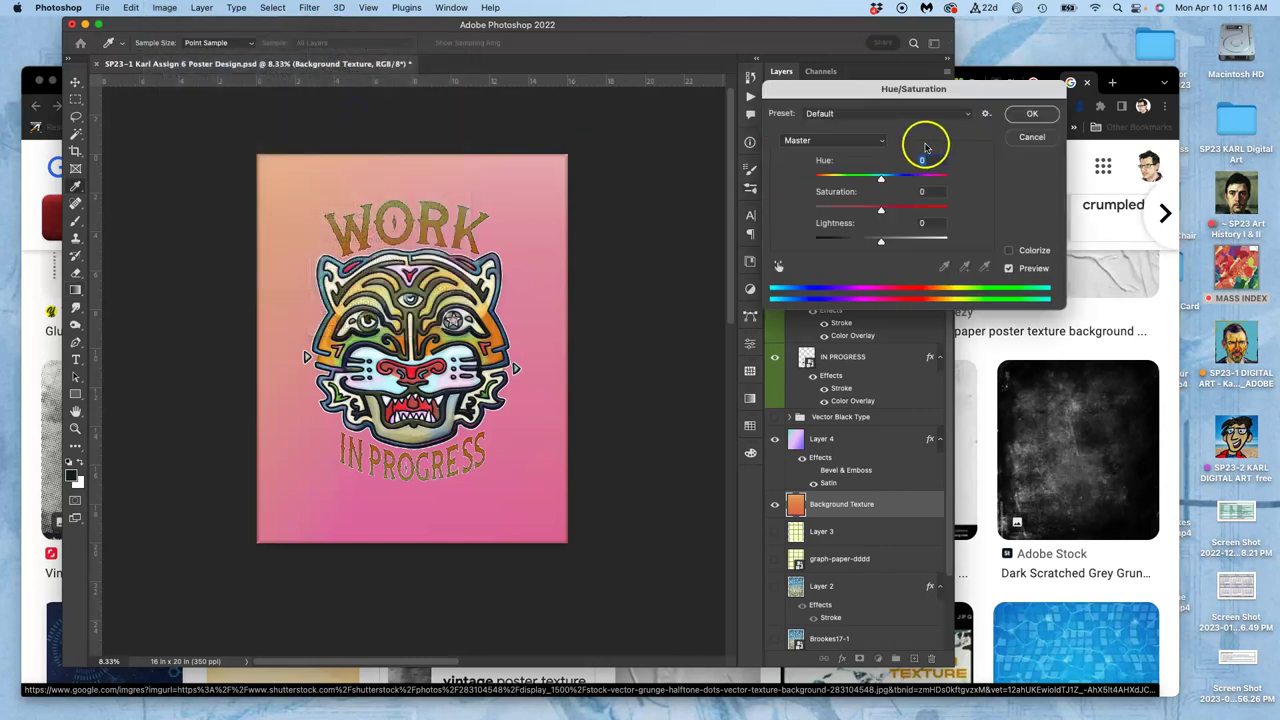
drag(882, 180, 880, 241)
mouse_move(894, 188)
mouse_down()
mouse_move(905, 177)
mouse_move(860, 177)
mouse_move(903, 177)
mouse_move(892, 177)
mouse_up()
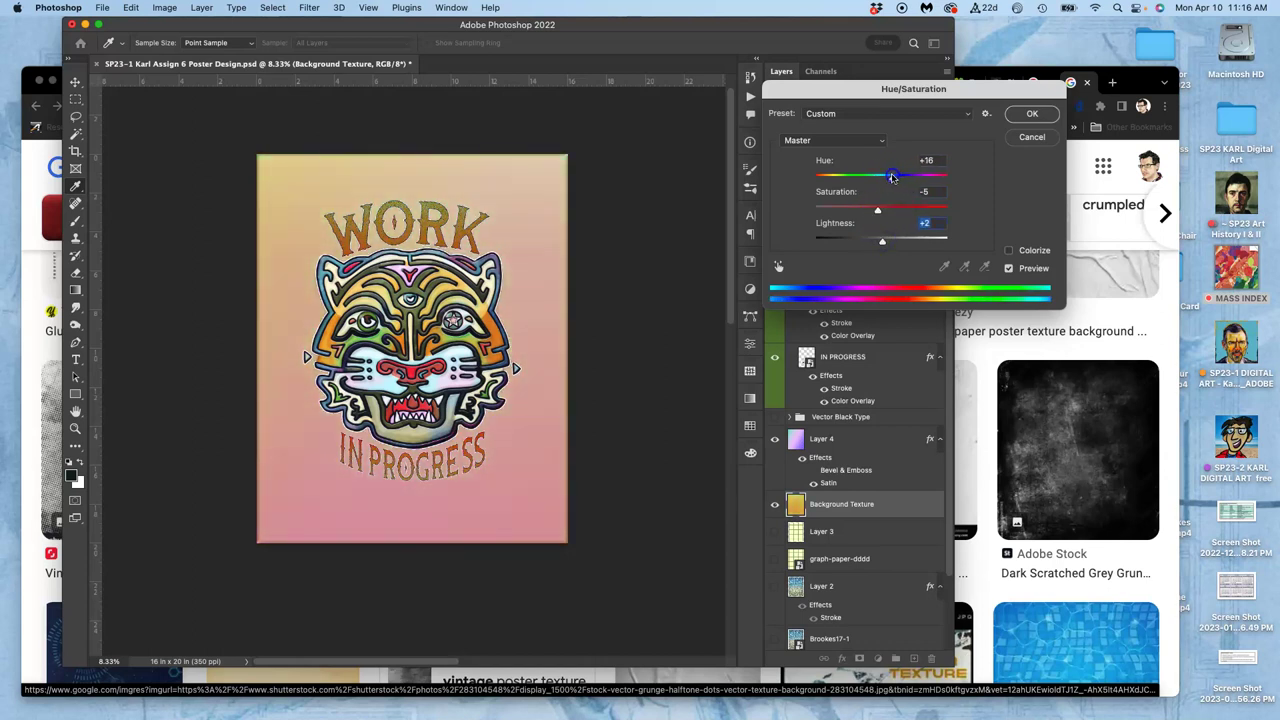
click(1031, 113)
- Set the Background Texture layer's blend mode to Dissolve and its opacity to 62%
click(823, 113)
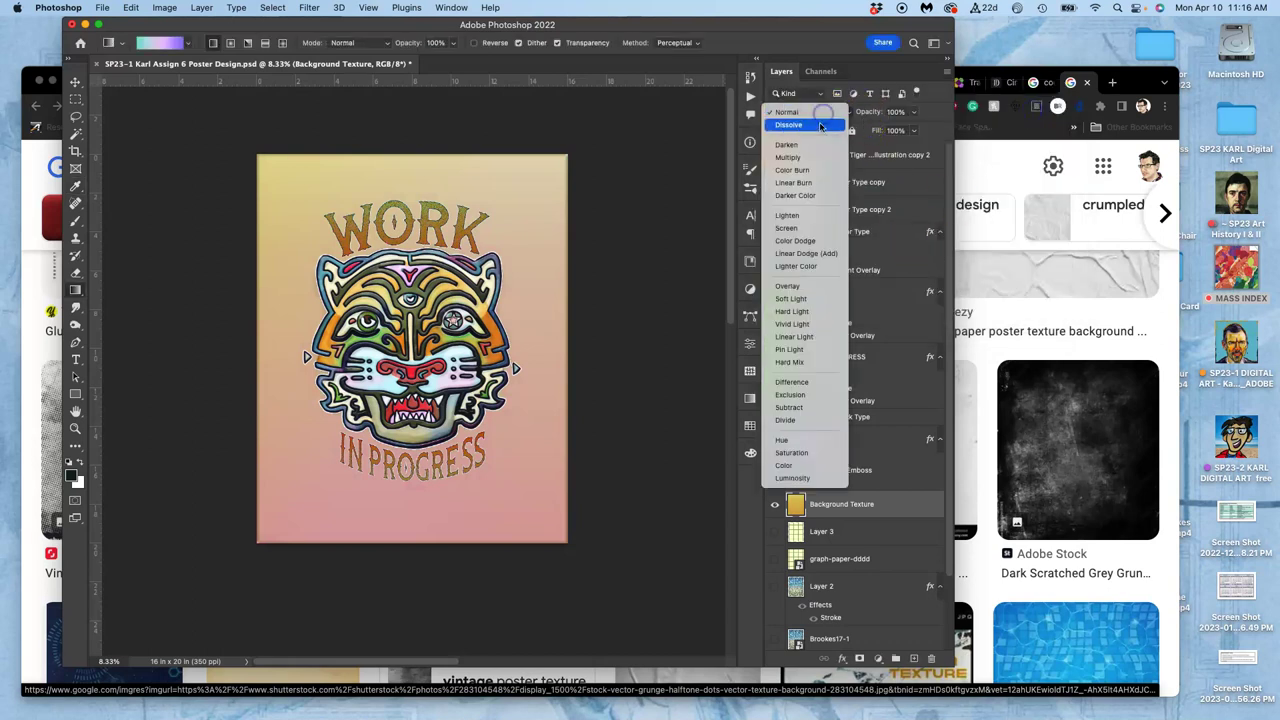
click(827, 126)
click(914, 112)
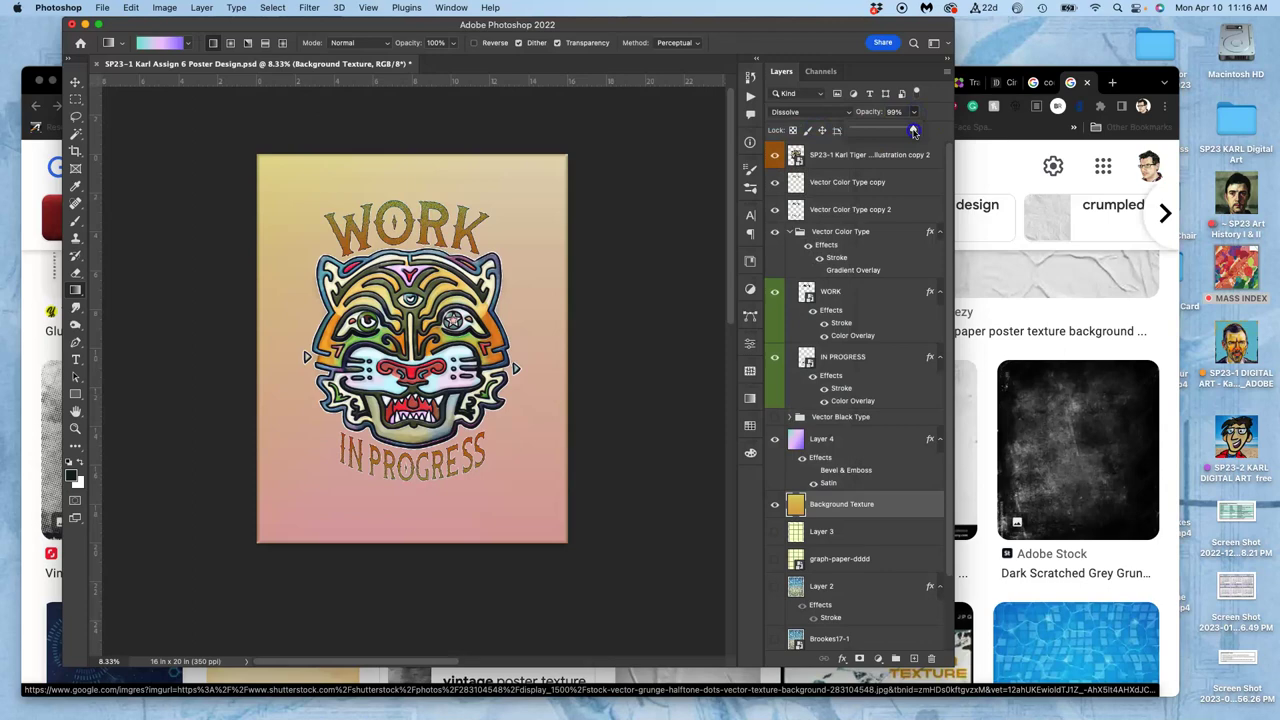
drag(897, 132, 891, 133)
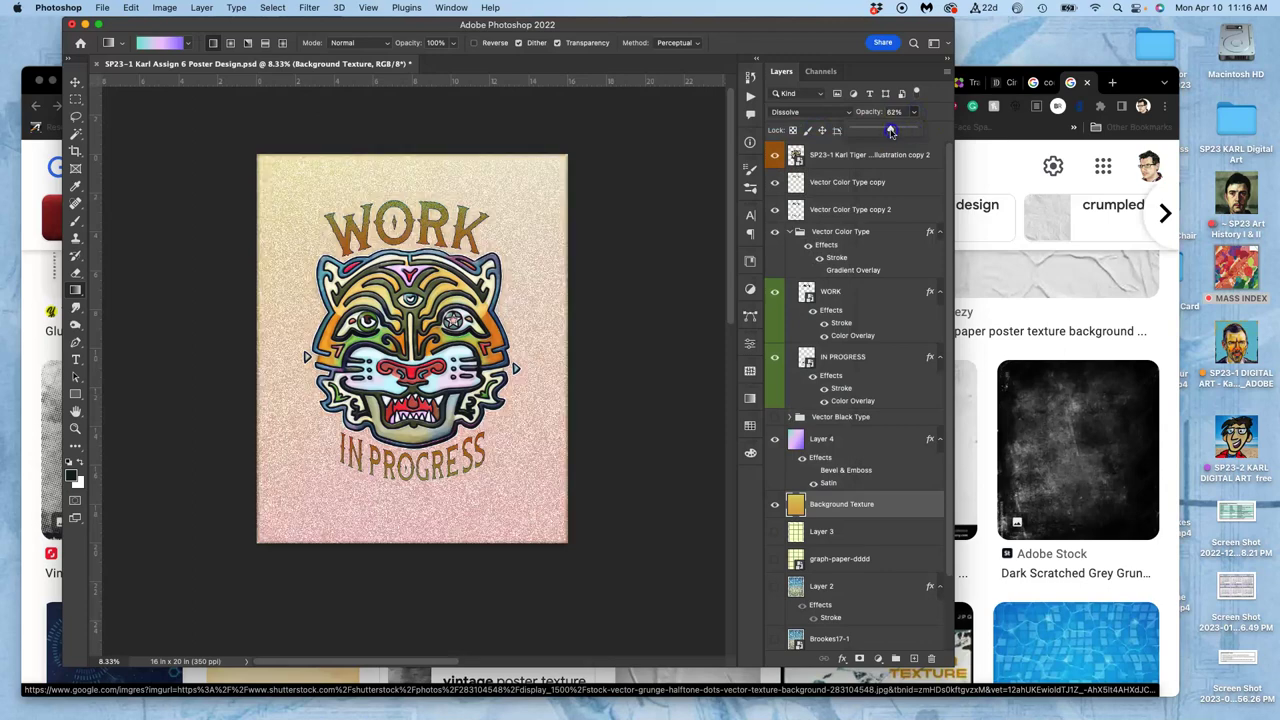
- Examine the Background Texture layer's dissolve grain up close around the WORK lettering and the tiger's ear and eye
scroll(629, 242, up, 5)
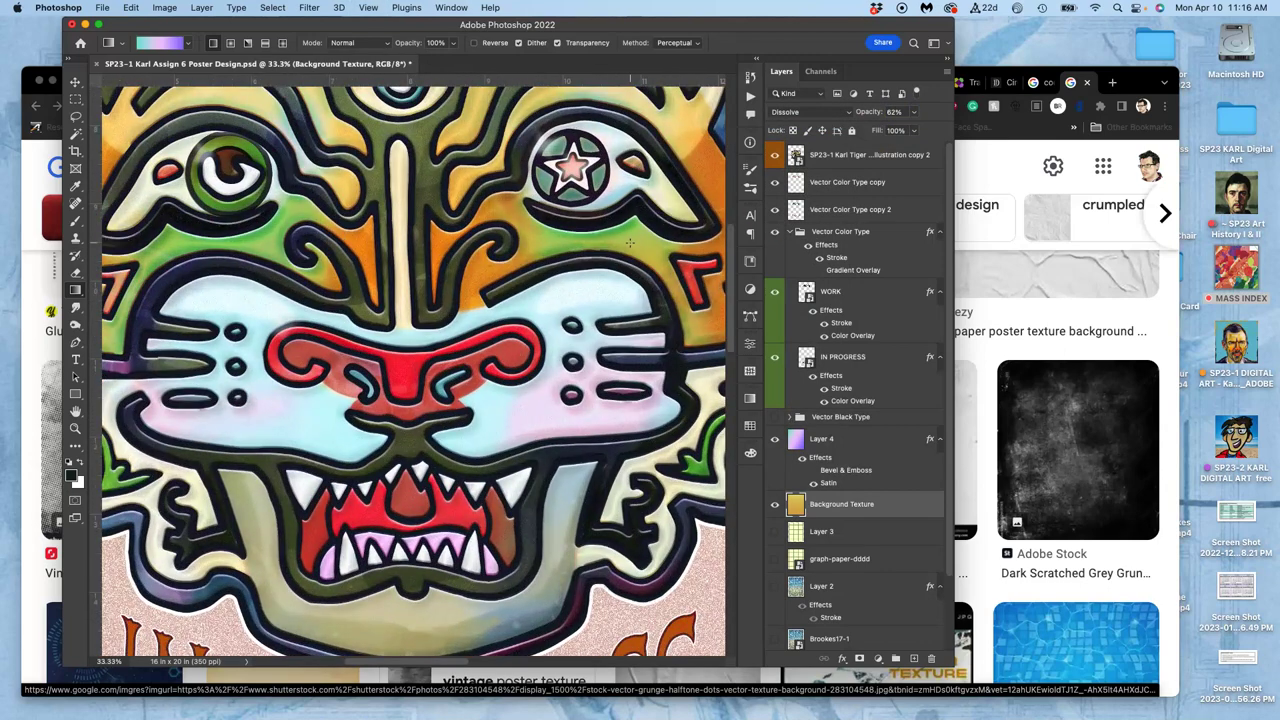
scroll(629, 242, right, 5)
scroll(629, 242, up, 4)
scroll(629, 242, up, 4)
scroll(629, 242, left, 3)
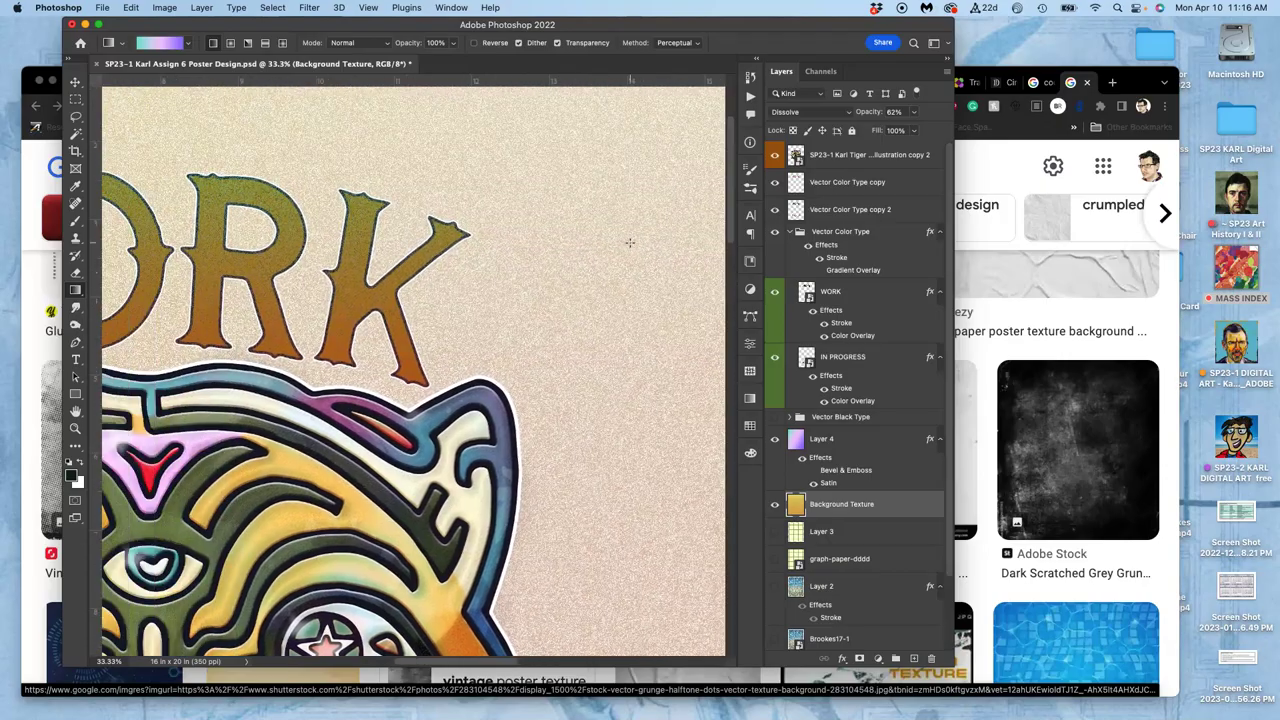
scroll(629, 242, up, 2)
scroll(629, 242, up, 6)
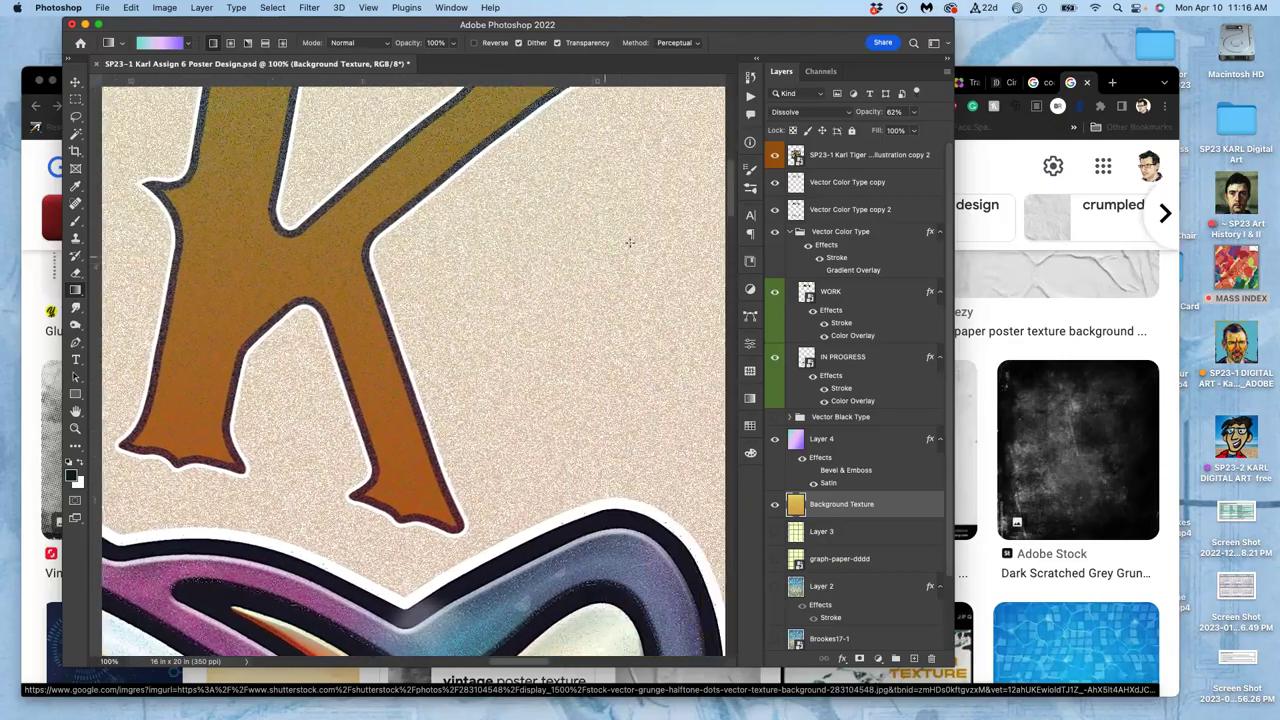
scroll(629, 242, up, 6)
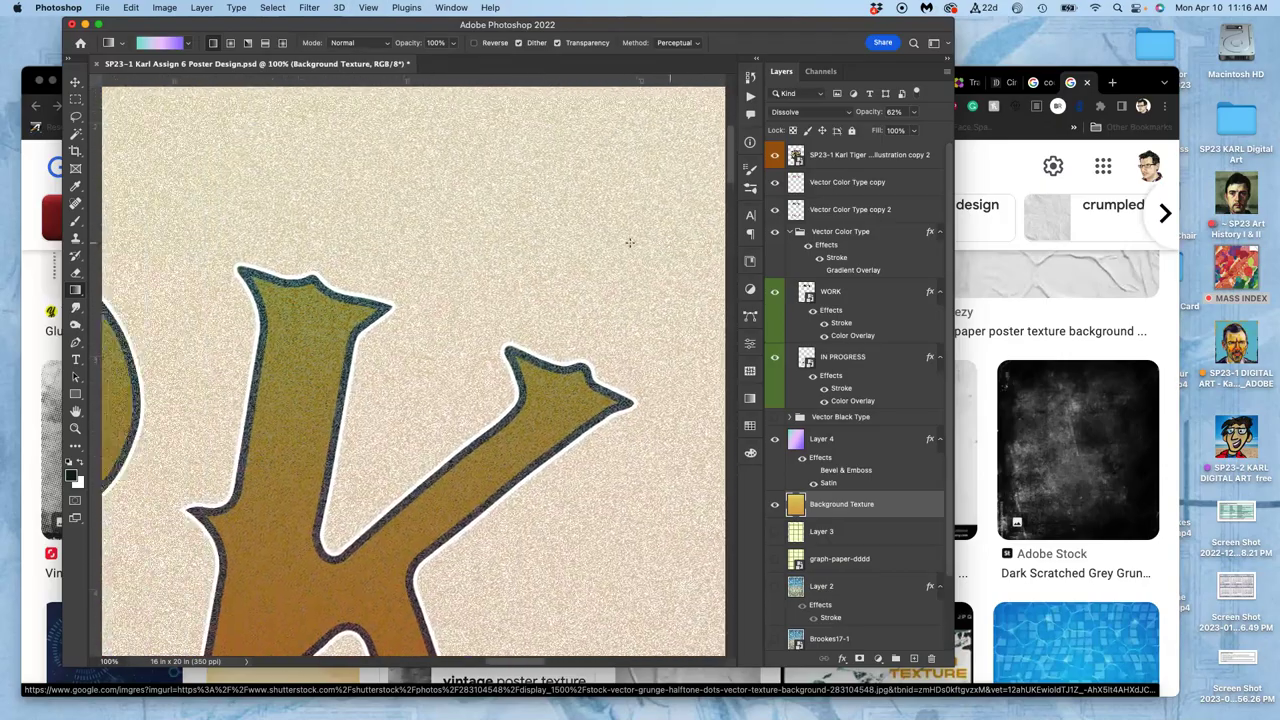
scroll(629, 242, left, 10)
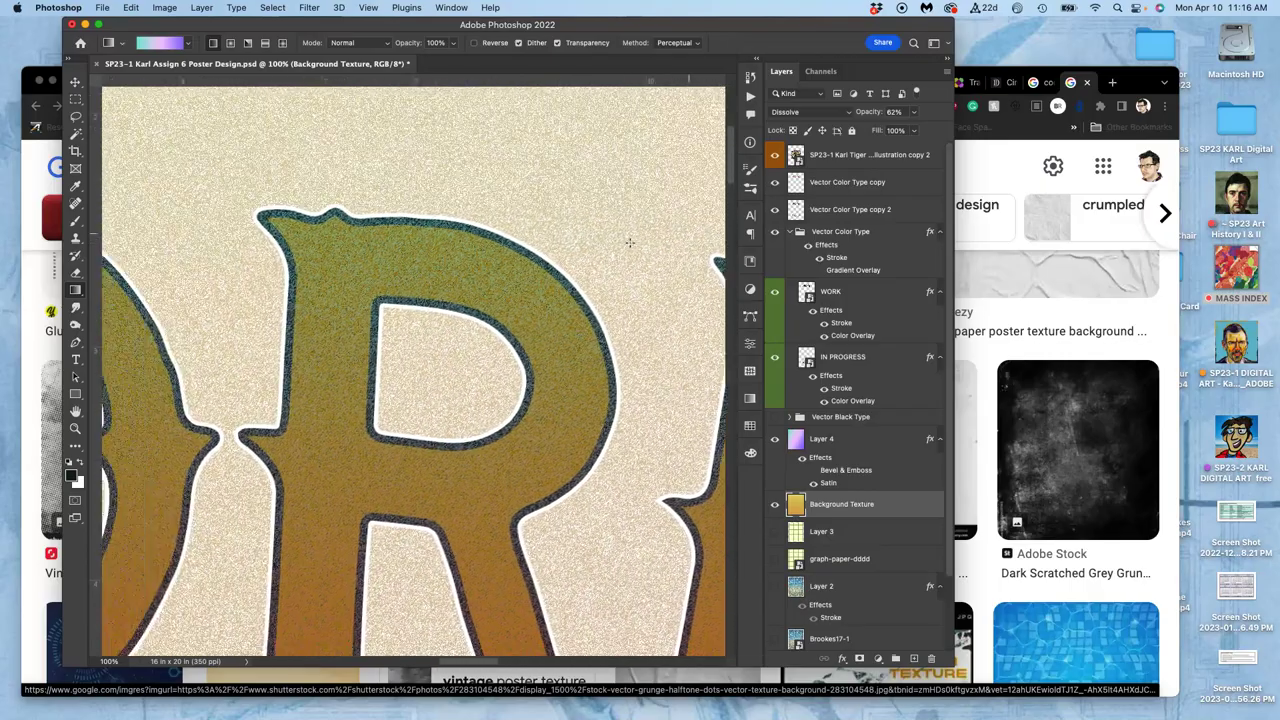
scroll(629, 242, left, 5)
scroll(629, 242, down, 8)
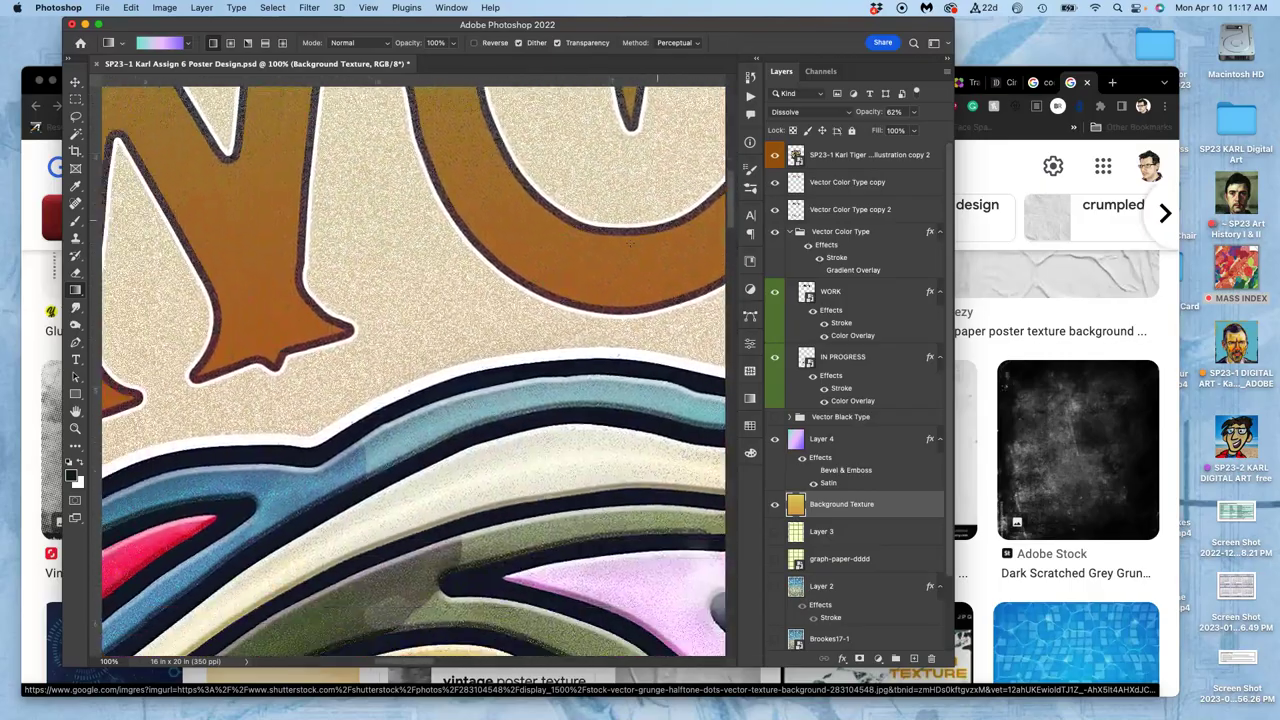
scroll(629, 242, down, 10)
scroll(629, 242, left, 3)
click(838, 272)
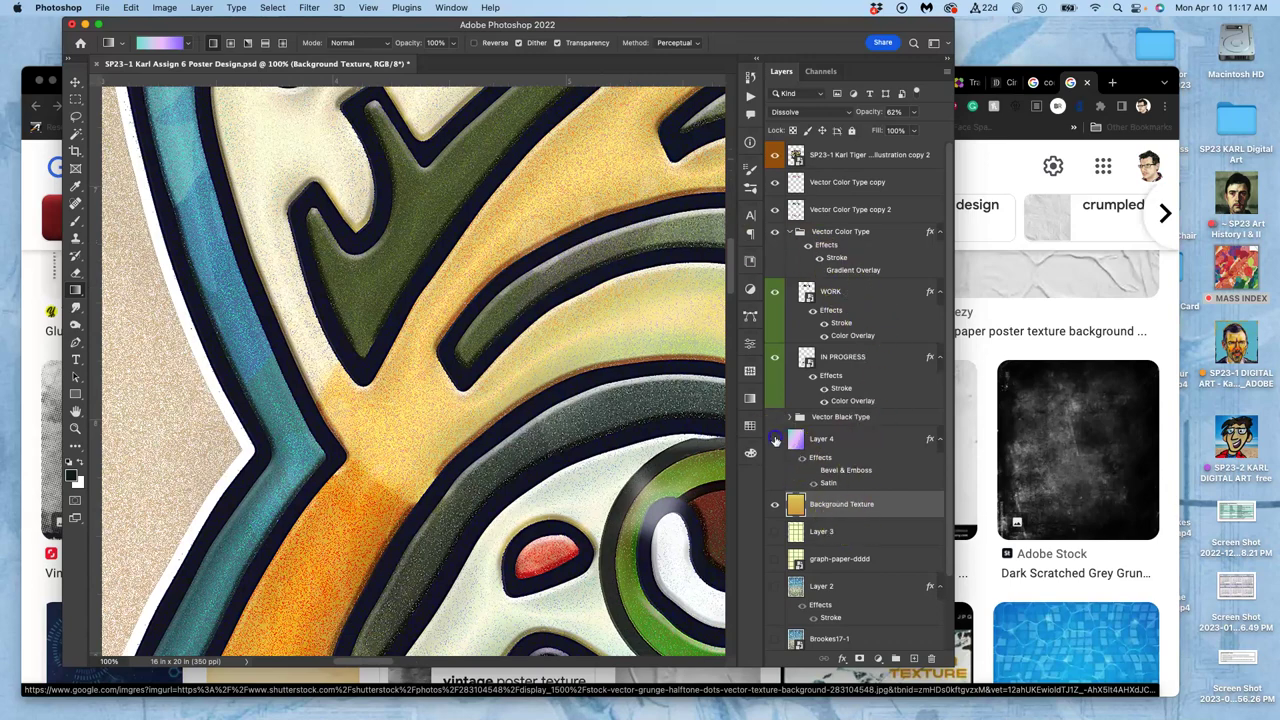
- Review the overall poster composition with the grainy gradient background behind the tiger and lettering
key(super+minus)
key(super+minus)
key(super+minus)
key(super+minus)
key(super+minus)
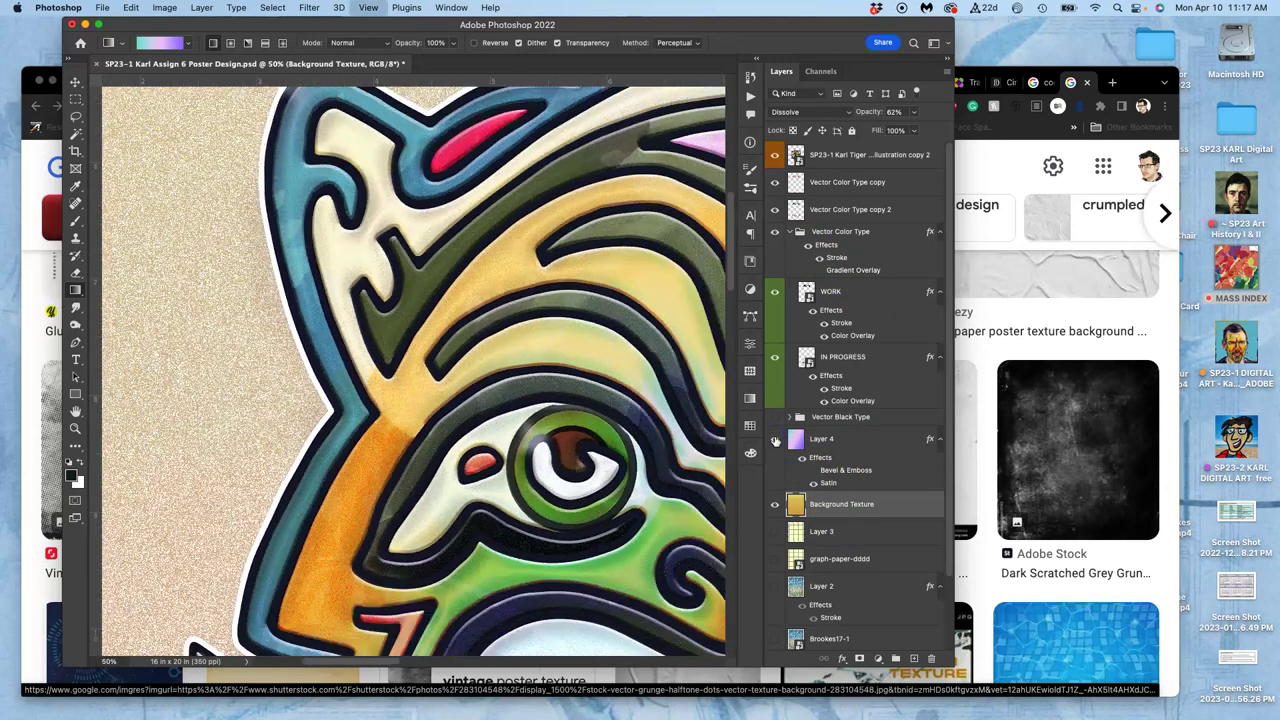
scroll(680, 410, down, 6)
scroll(680, 410, right, 8)
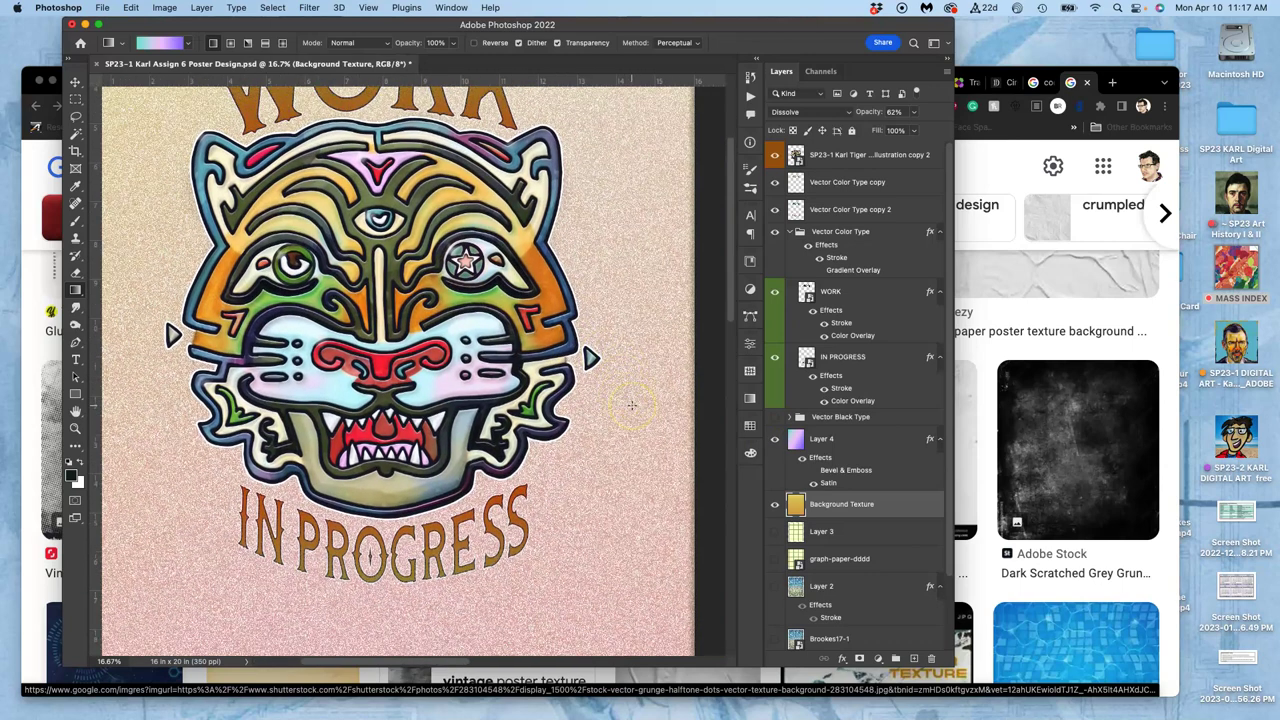
key(super+minus)
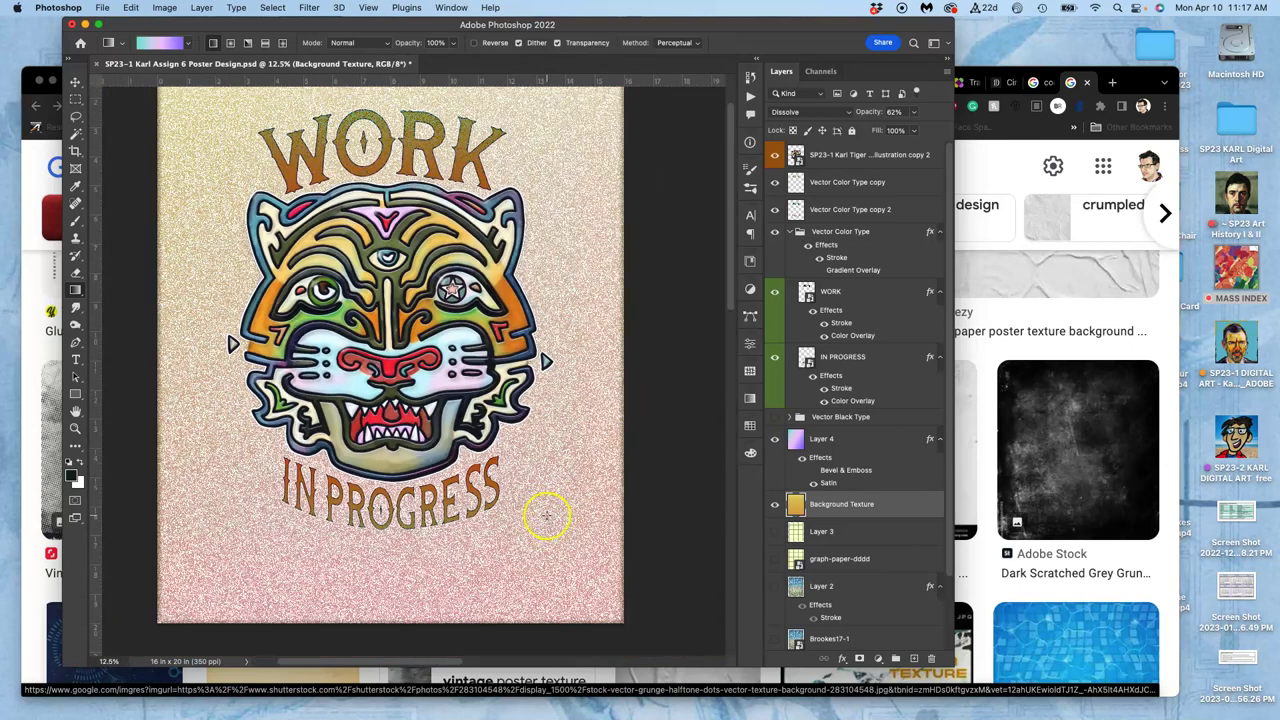
scroll(339, 410, down, 1)
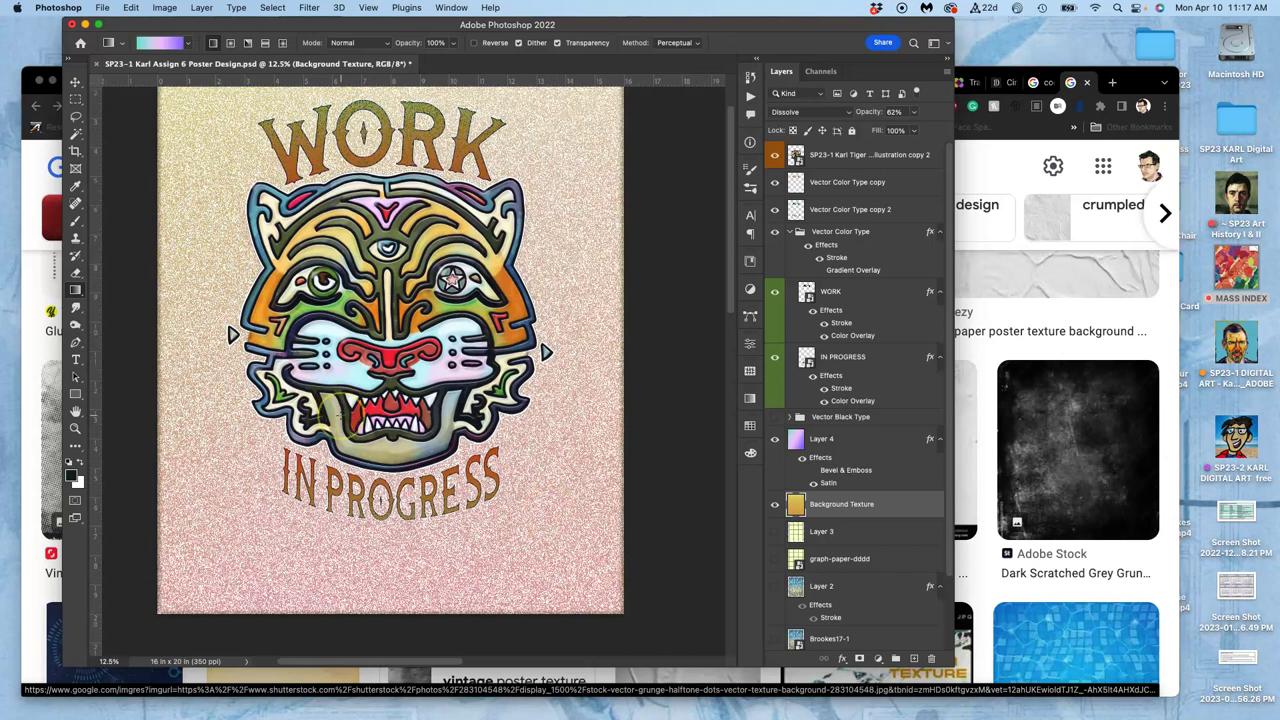
key(super+minus)
key(super+minus)
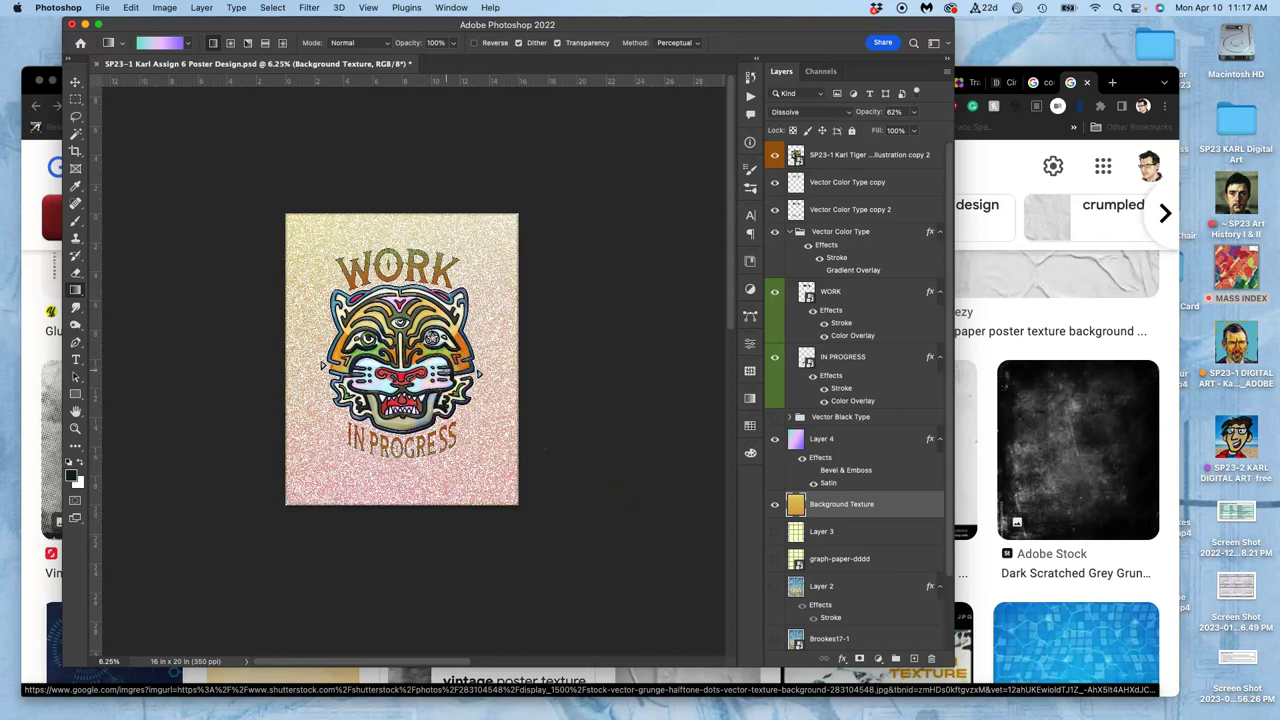
drag(432, 338, 432, 386)
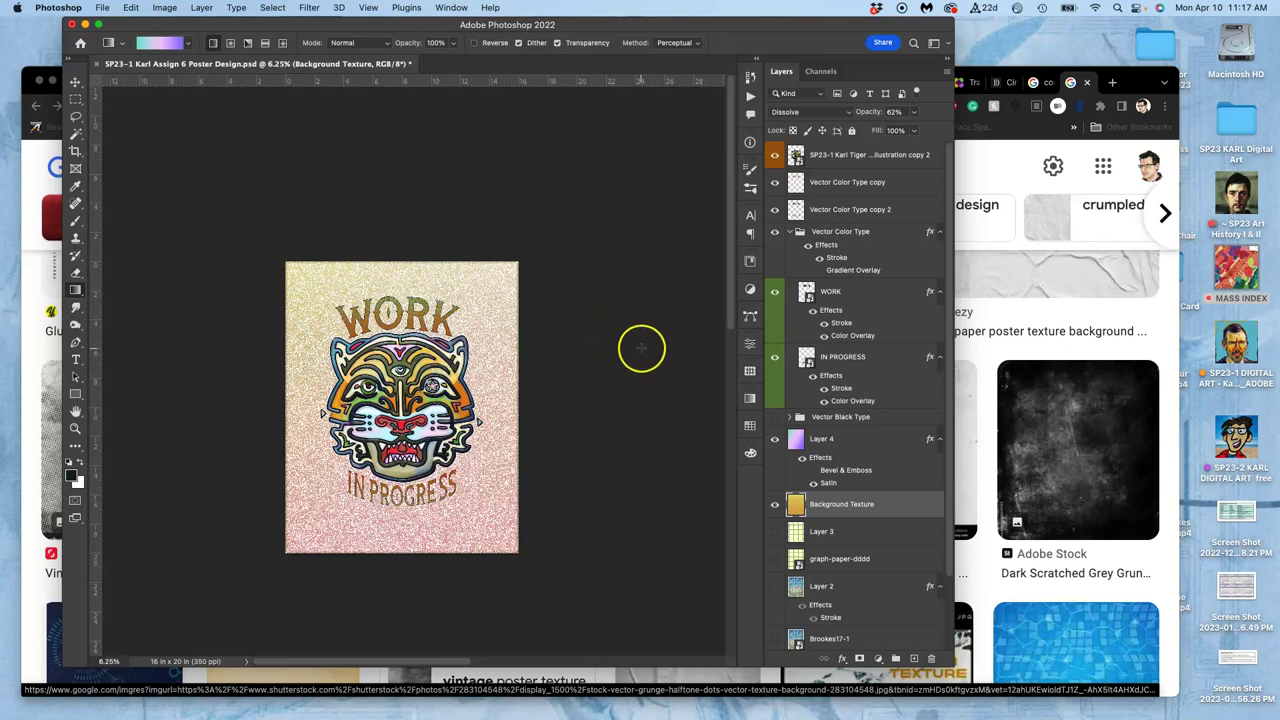
- Show the guides and add a new layer named Border Frame above the tiger illustration layer
key(super+semicolon)
key(super+semicolon)
key(super+semicolon)
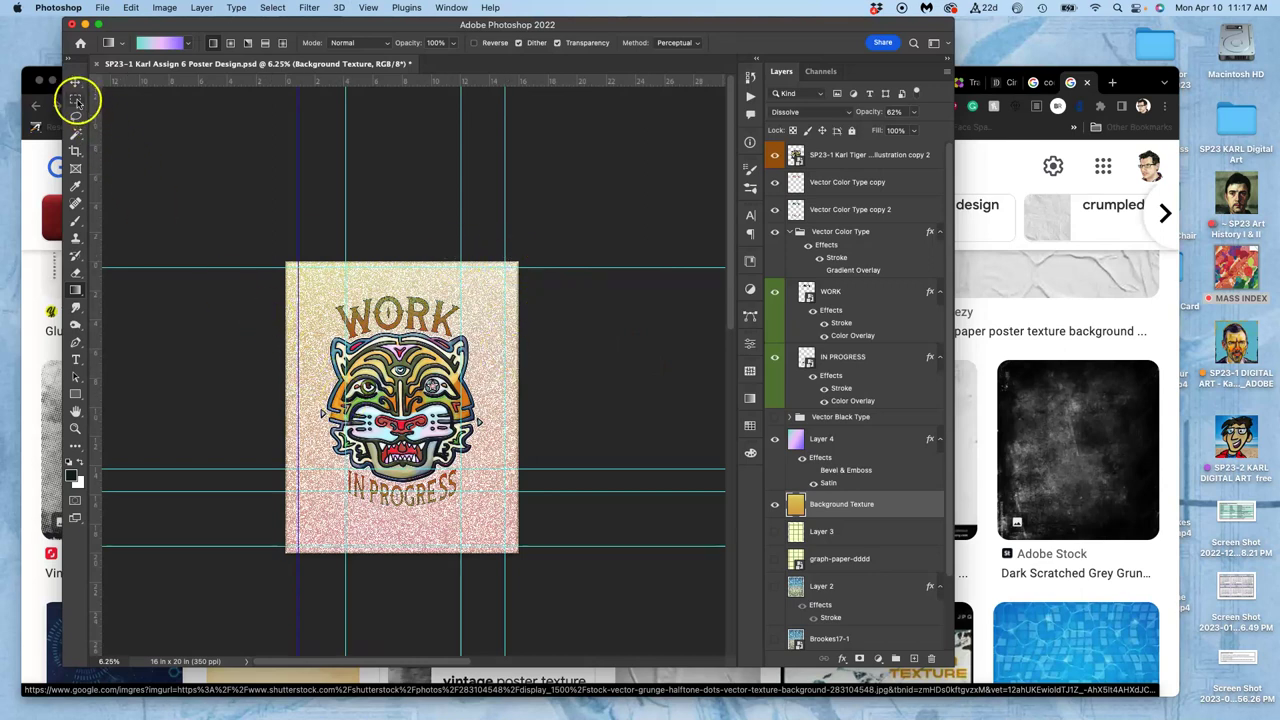
click(842, 156)
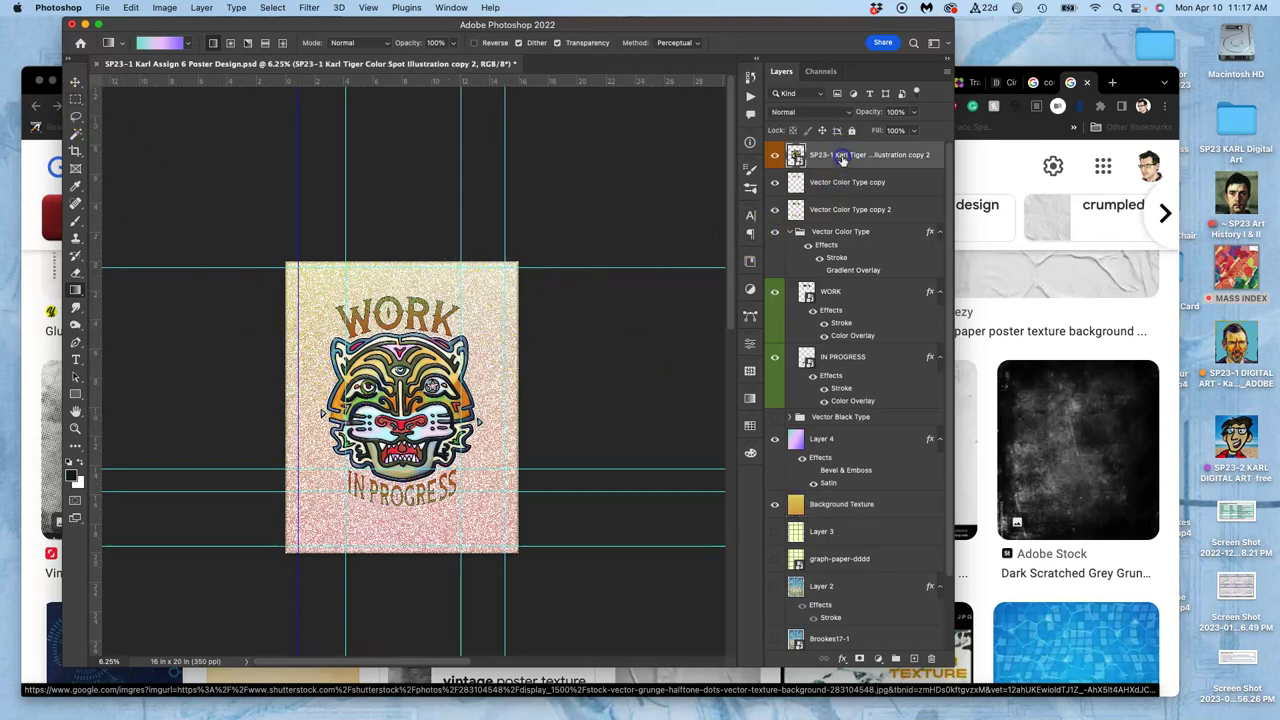
click(913, 658)
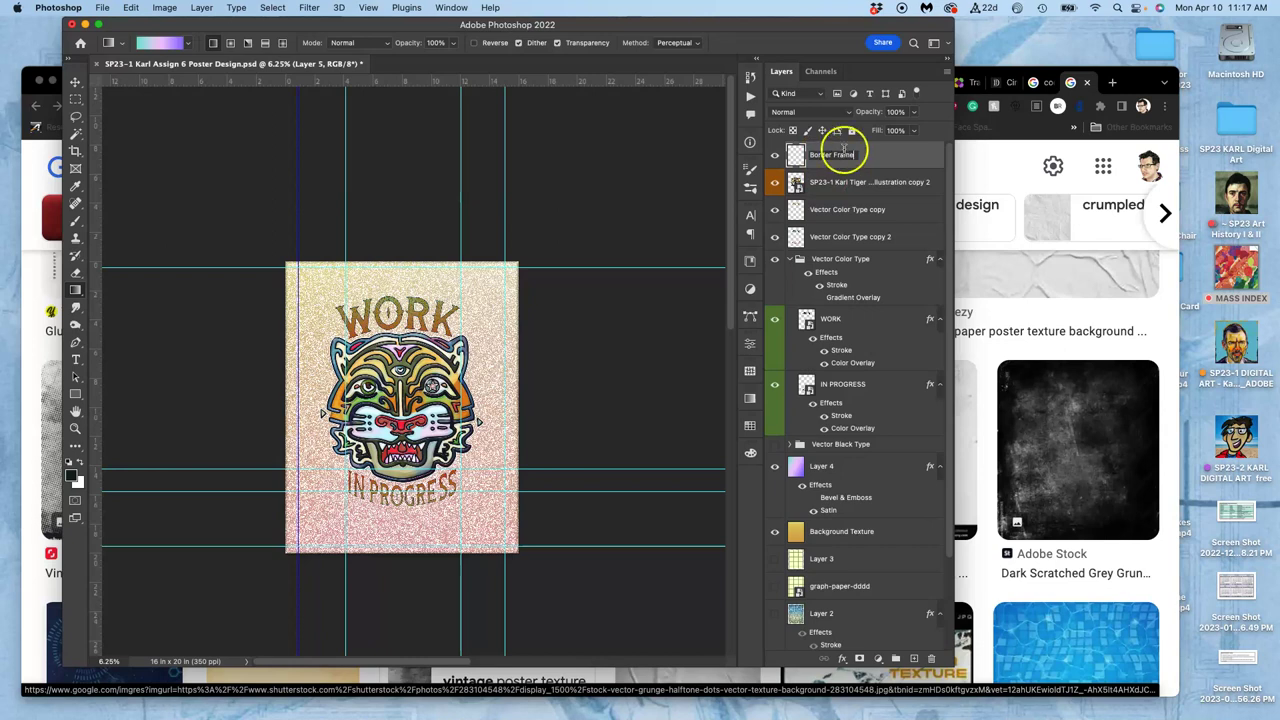
key(Return)
- Make a rectangular marquee selection of the frame-shaped area between the poster's outer edges and the margin guides
click(77, 100)
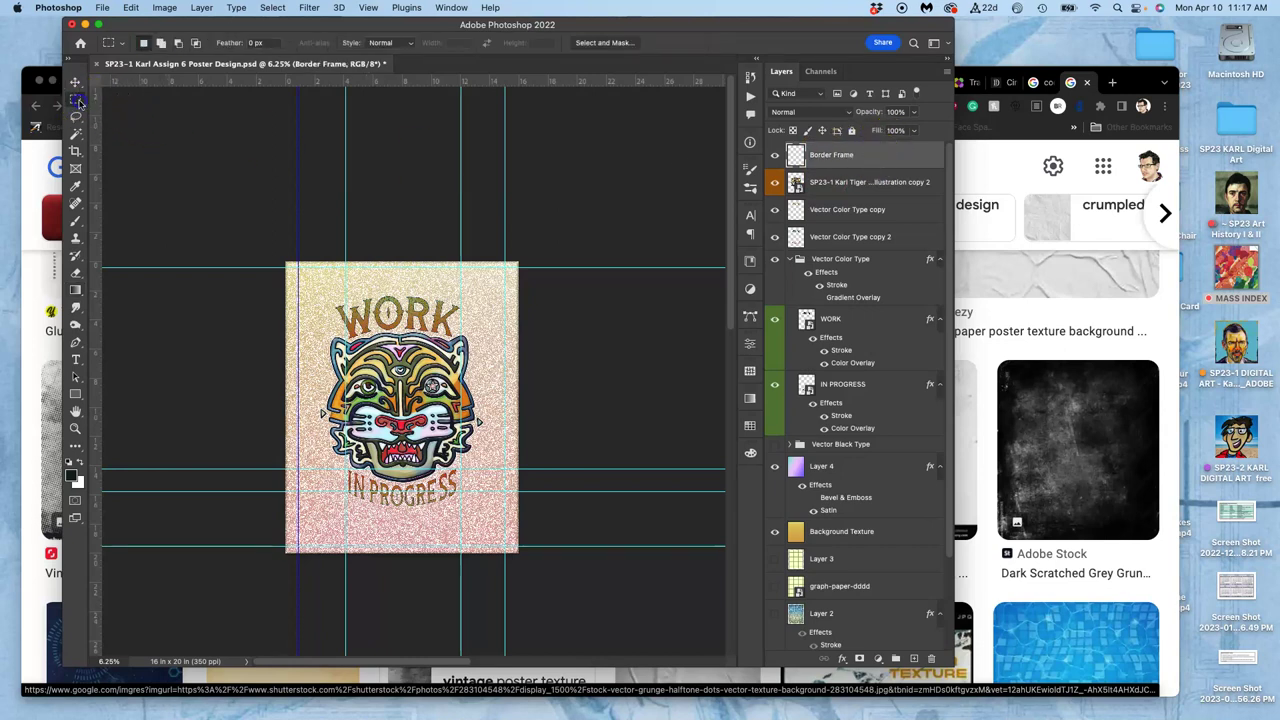
drag(286, 263, 248, 541)
drag(251, 227, 296, 608)
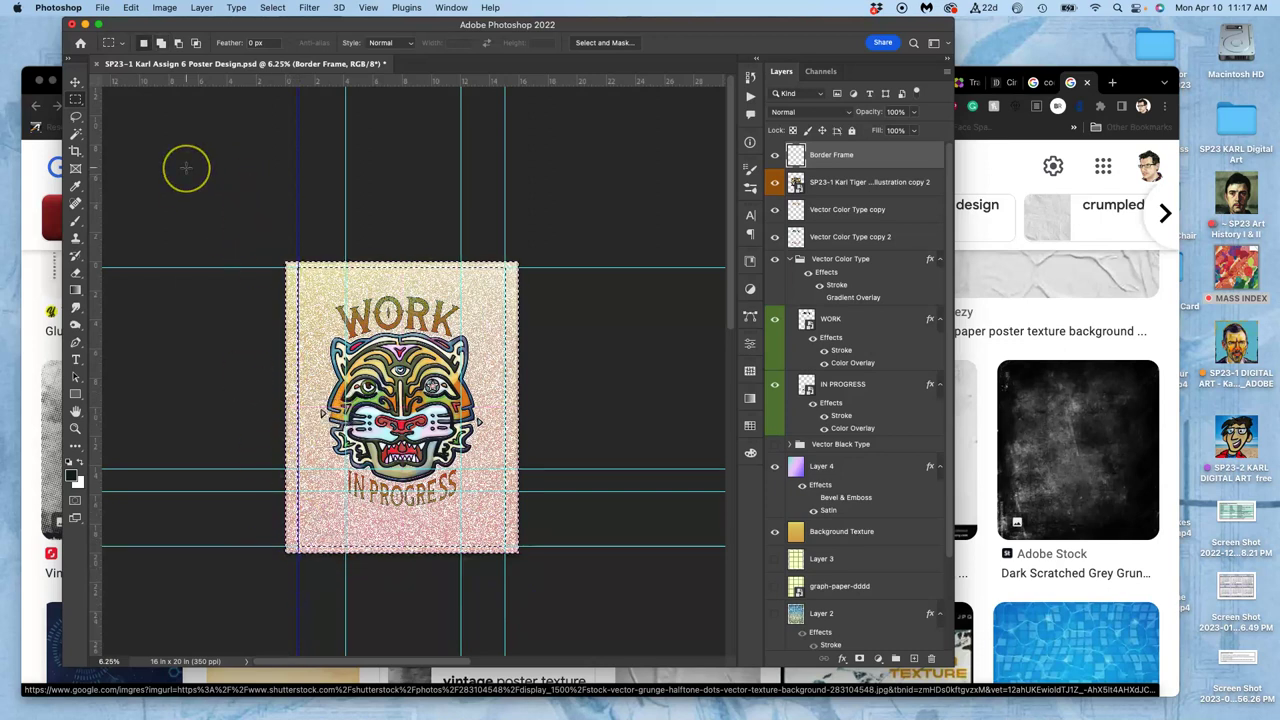
- Fill the frame selection on the Border Frame layer with White at 100% opacity, then deselect and hide the guides
click(131, 7)
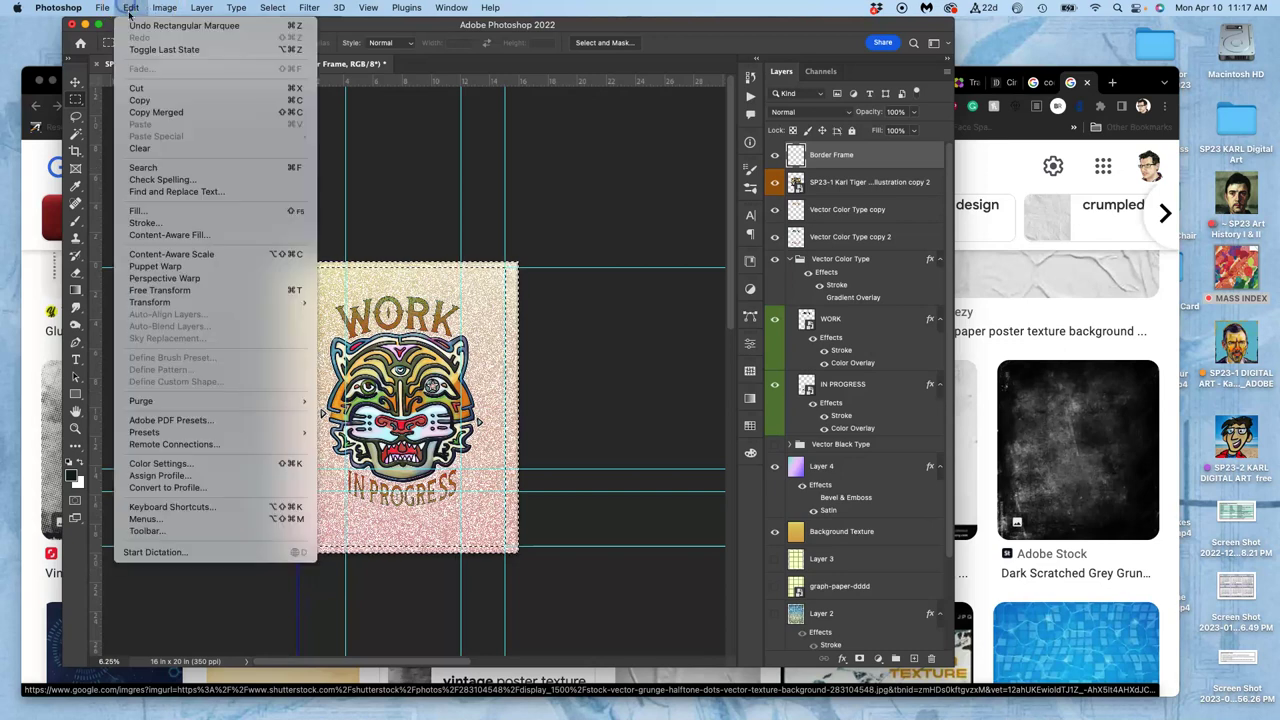
click(150, 211)
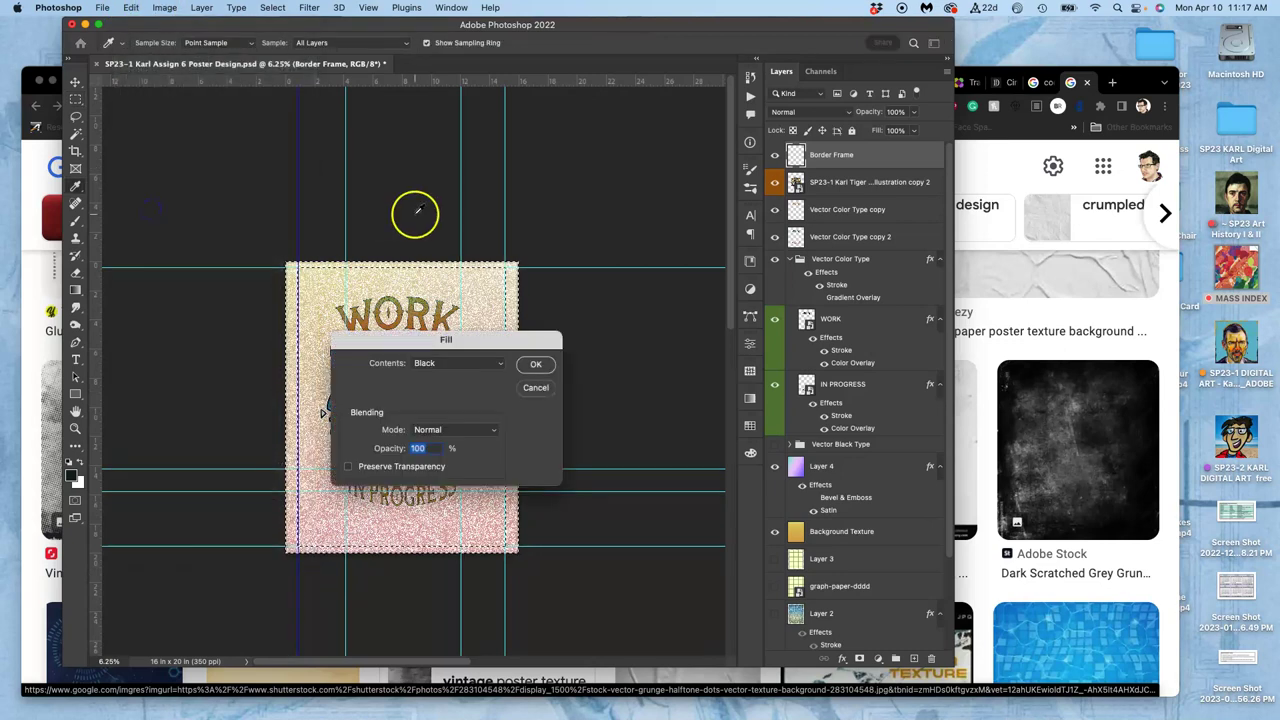
click(491, 363)
click(470, 391)
click(533, 366)
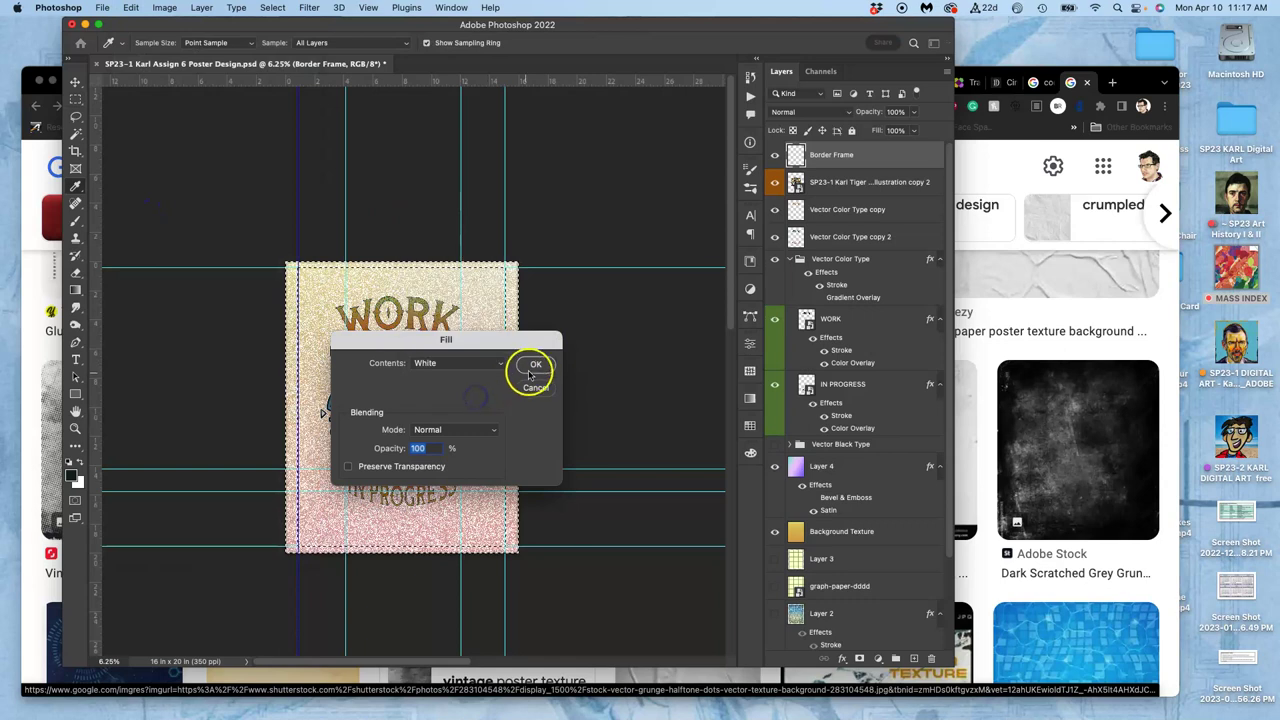
key(super+d)
key(super+semicolon)
- Compare the poster with the Border Frame layer hidden and shown
key(super+equal)
key(super+equal)
key(super+equal)
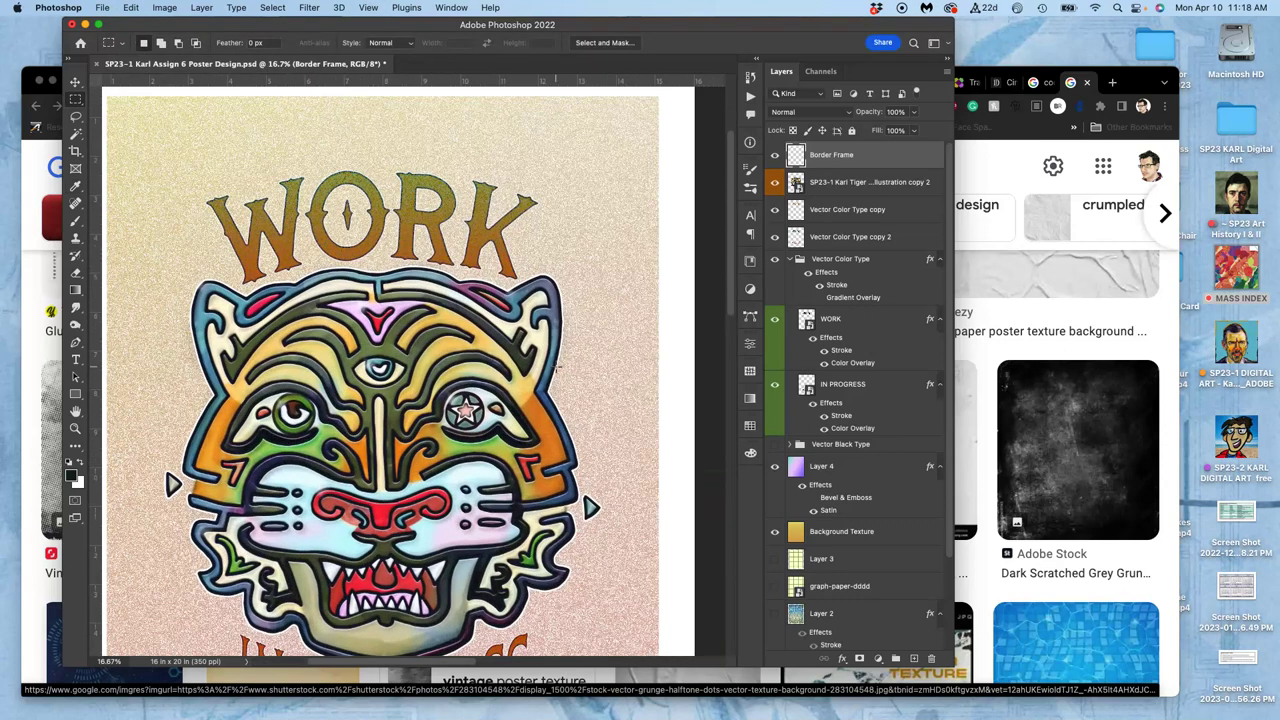
scroll(555, 370, down, 2)
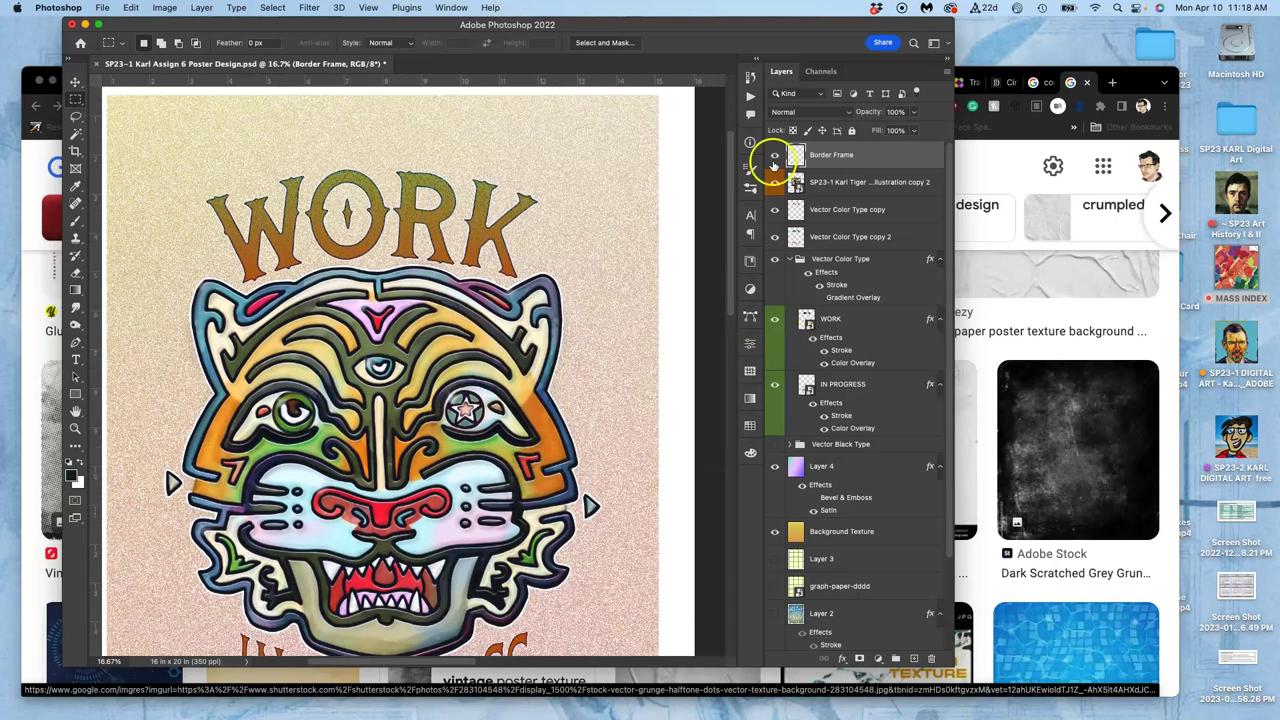
click(774, 155)
click(774, 155)
key(super+minus)
key(super+minus)
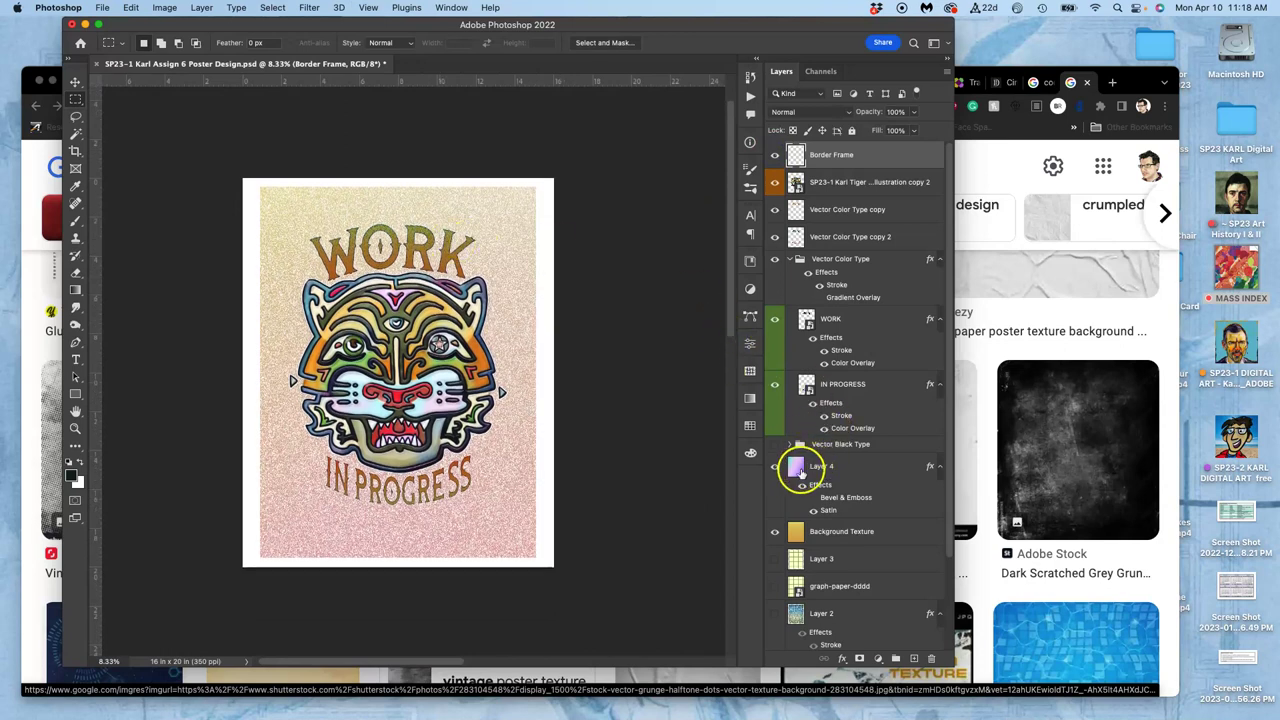
- Group Layer 4 and Background Texture as Gradient Background and check the group's effect by toggling its visibility
click(816, 468)
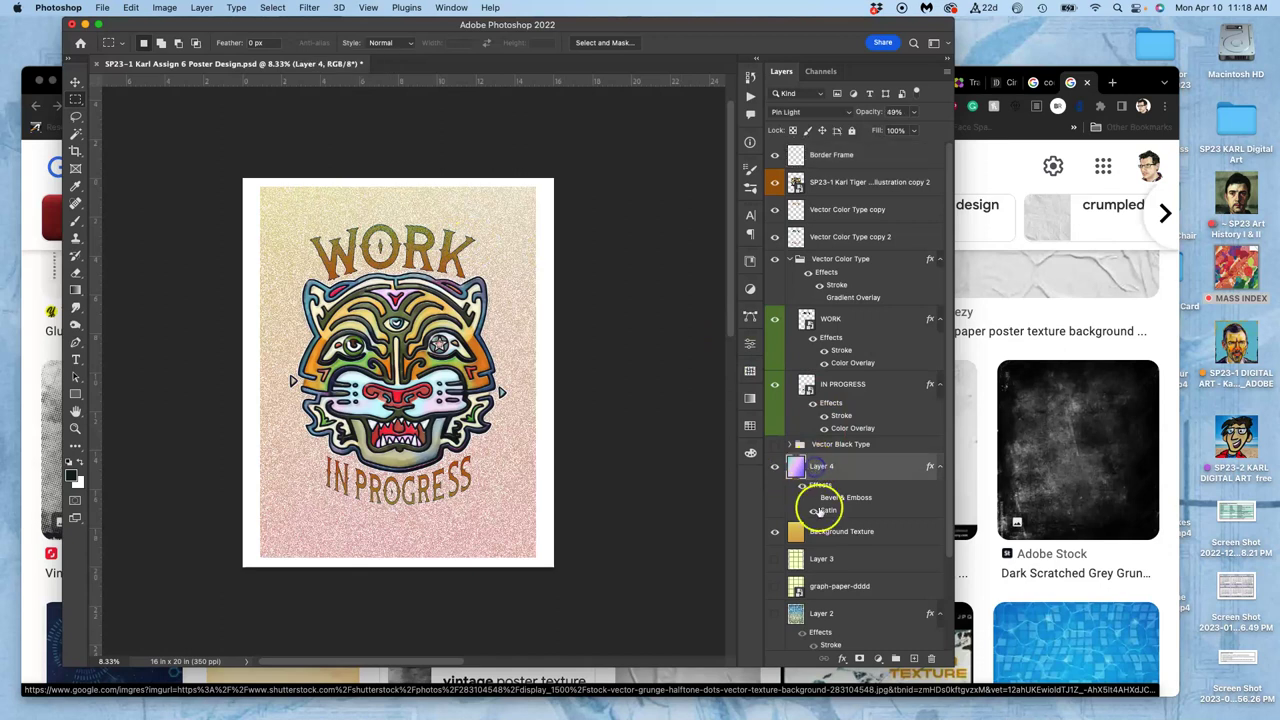
shift+click(823, 531)
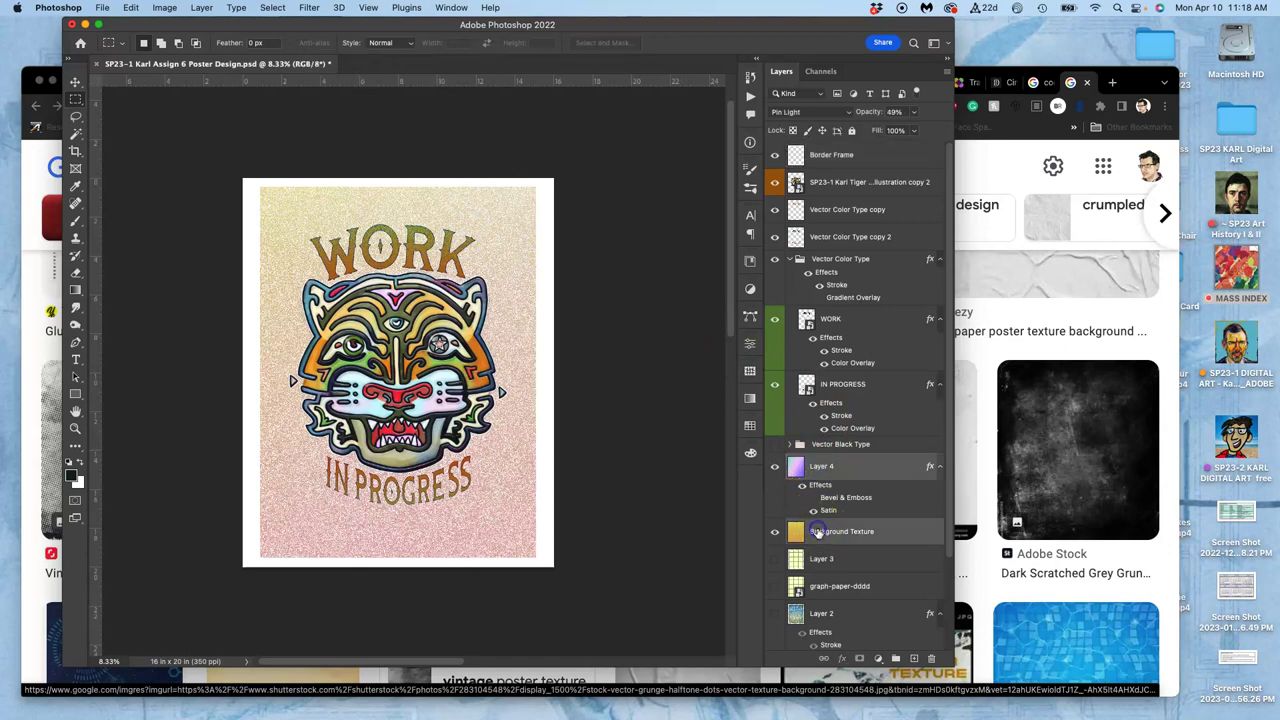
click(897, 658)
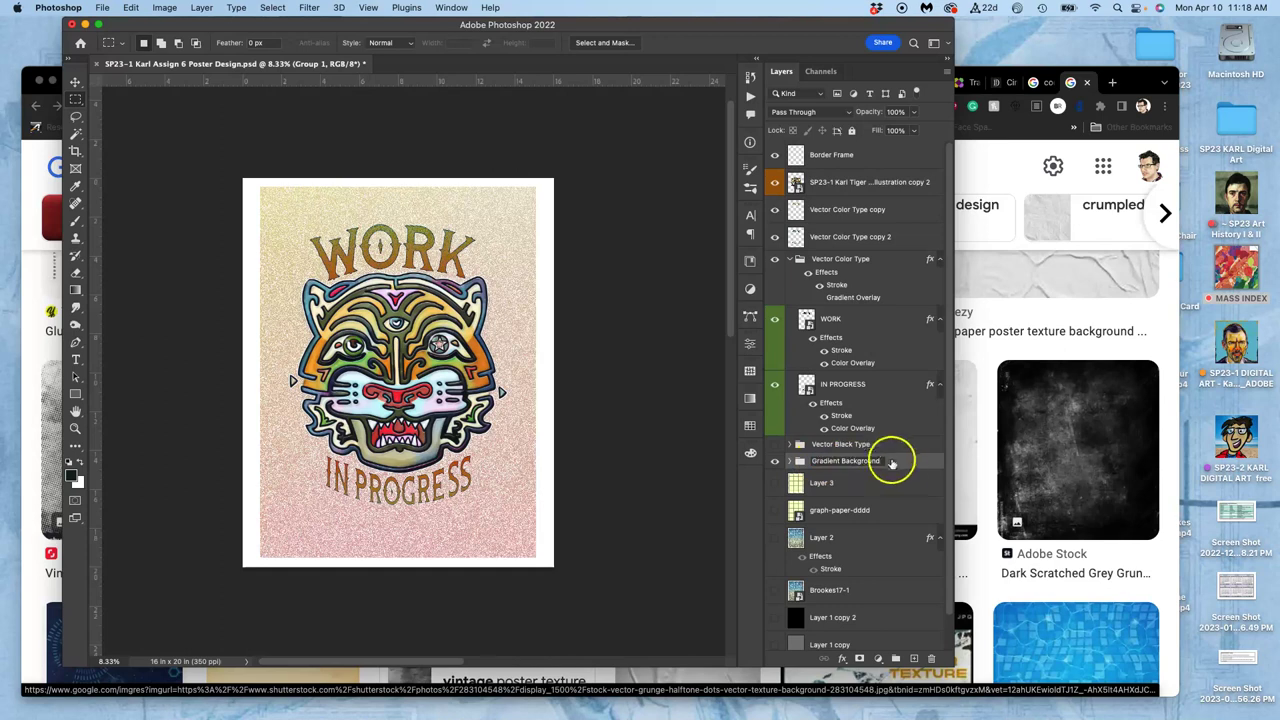
key(Return)
click(773, 461)
click(773, 461)
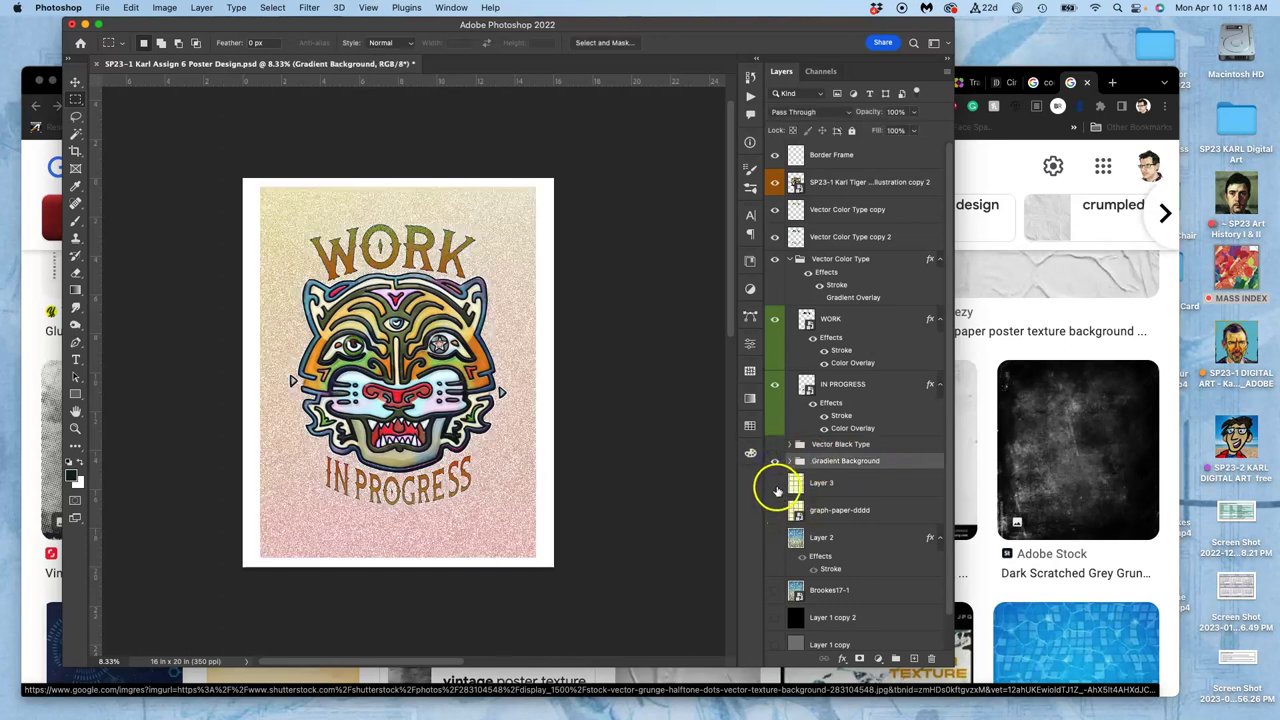
- Hide the Gradient Background group, show Layer 2, and compare it with Layer 3 on and off, leaving Layer 3 hidden
click(777, 463)
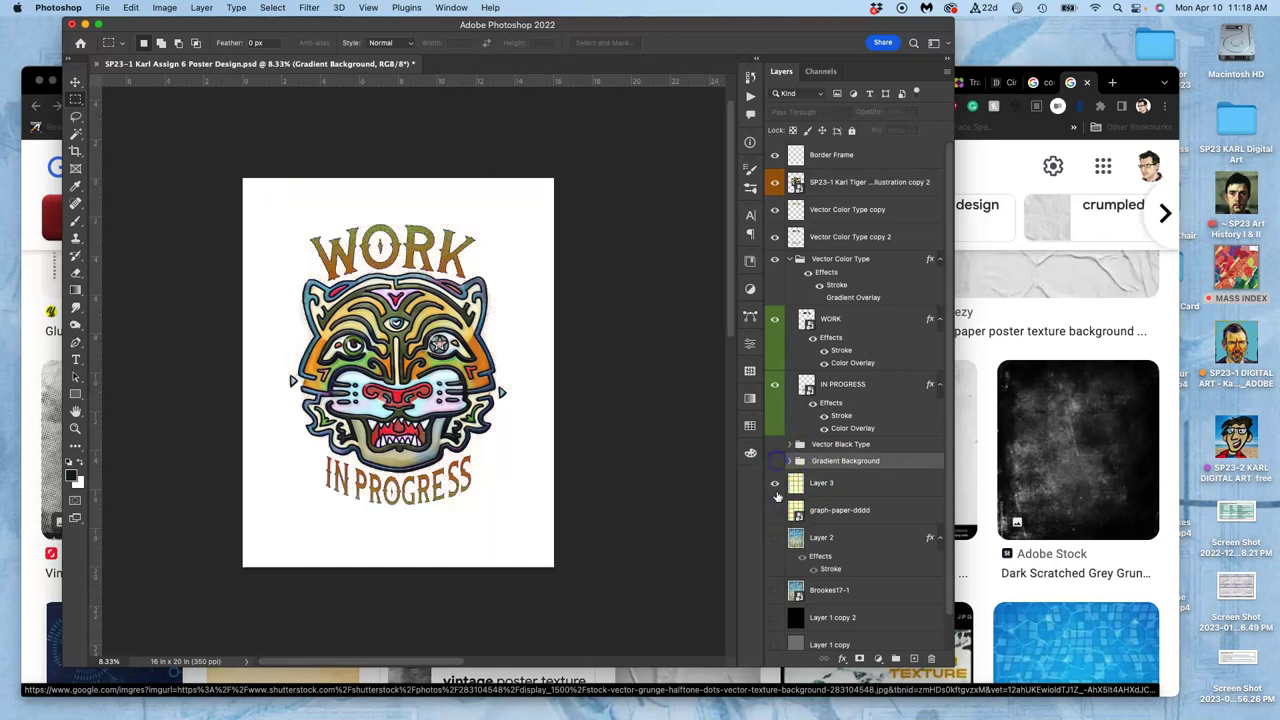
click(773, 540)
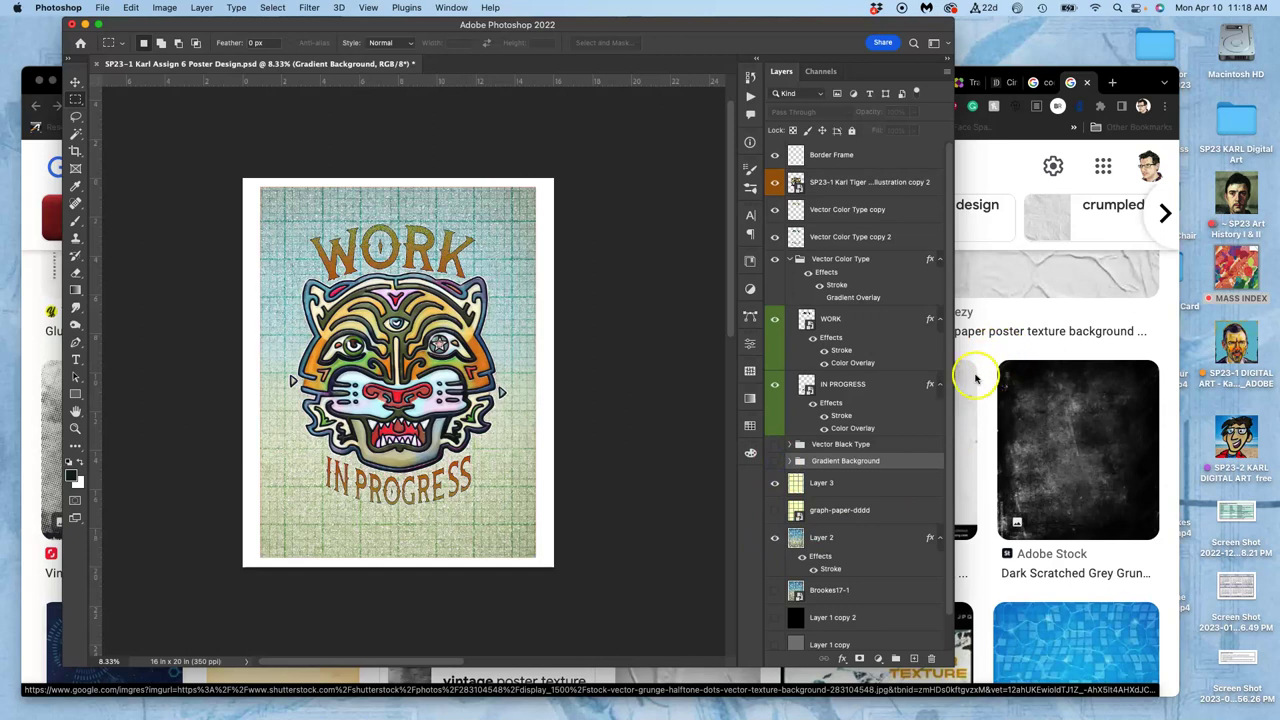
click(775, 484)
click(775, 484)
click(775, 484)
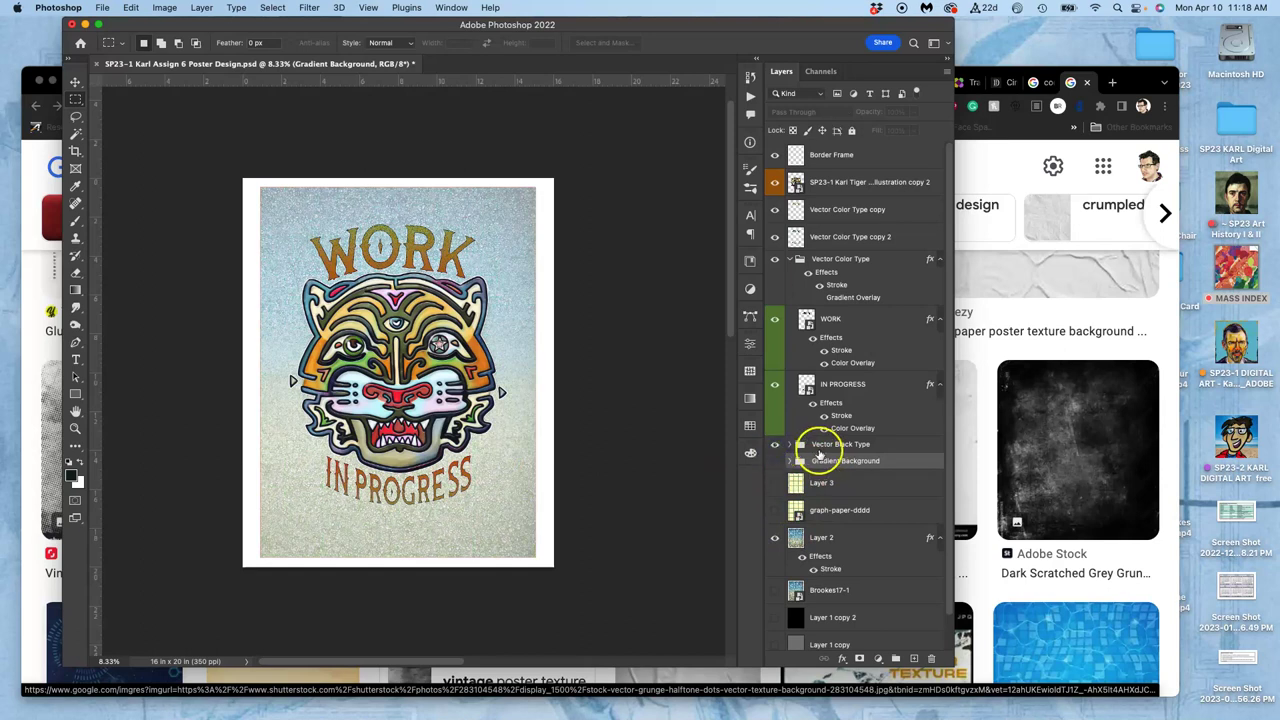
- Hide the Vector Black Type group, show the Gradient Background group over Layer 2, and set its opacity to 54%
click(775, 449)
click(775, 461)
click(818, 462)
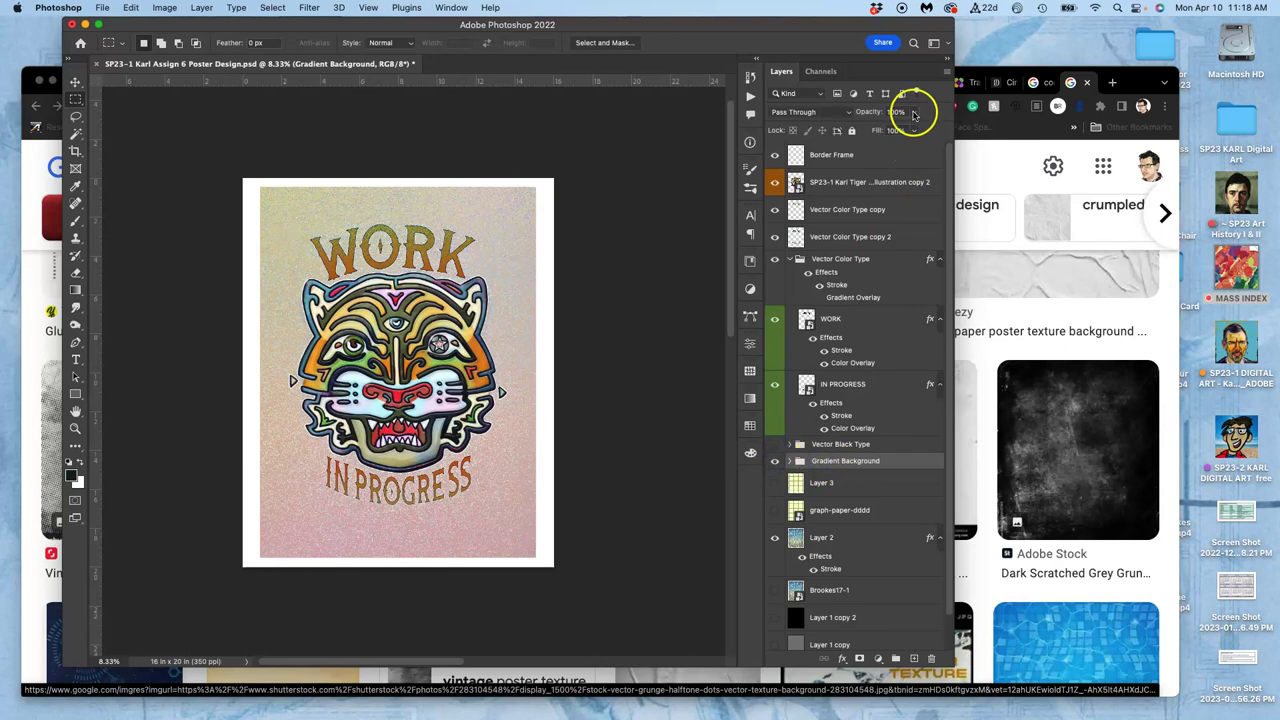
click(885, 129)
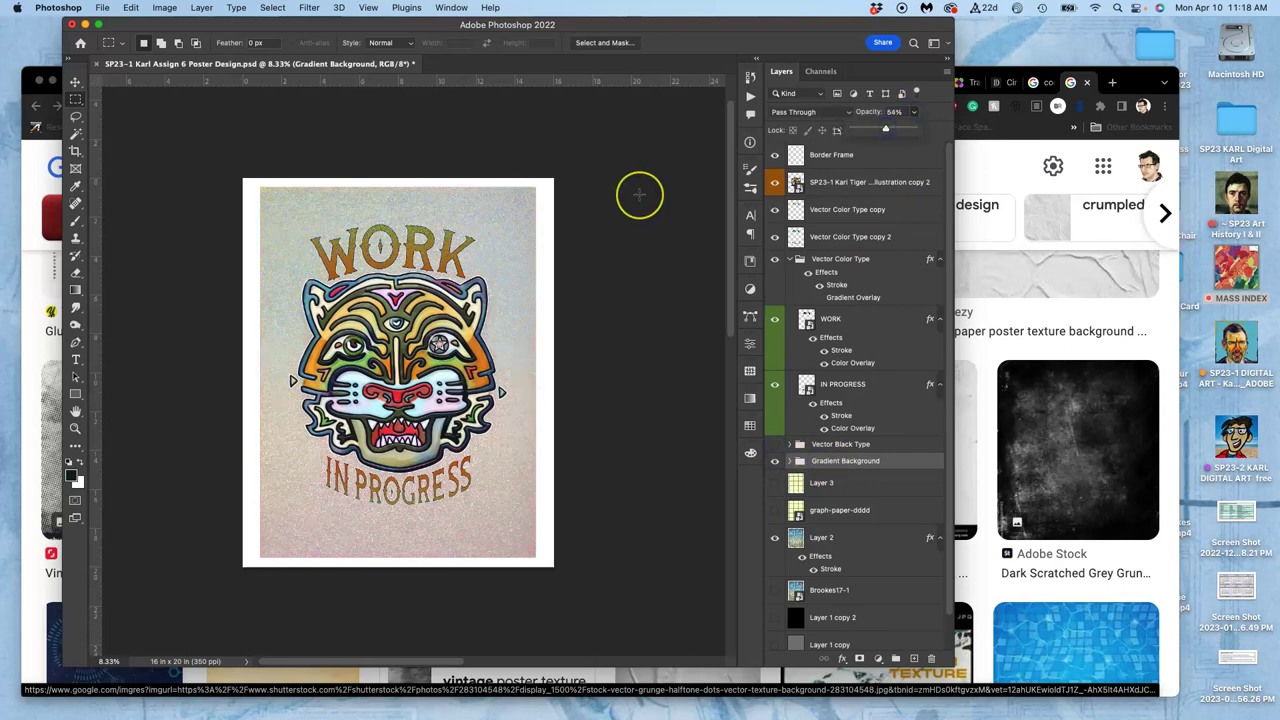
- Inspect the blended background texture up close beside the tiger's face and the WORK lettering
key(super+equal)
key(super+equal)
key(super+equal)
scroll(636, 160, right, 10)
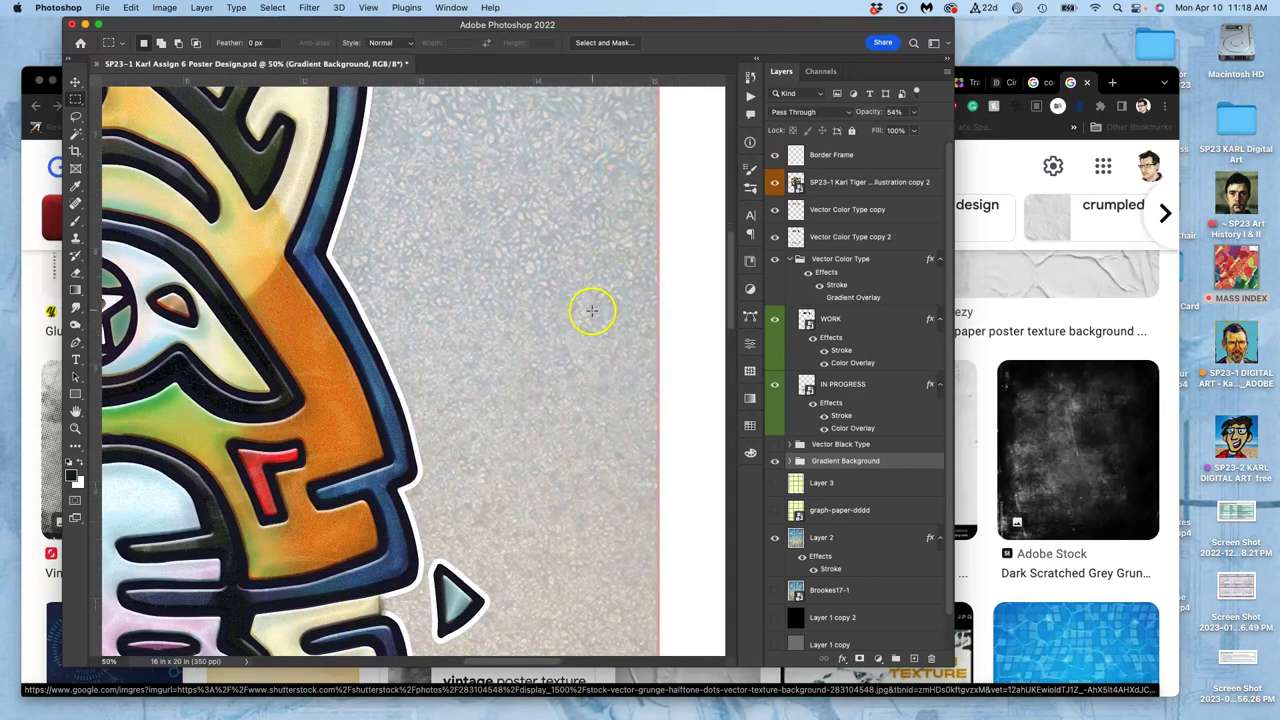
scroll(522, 218, up, 10)
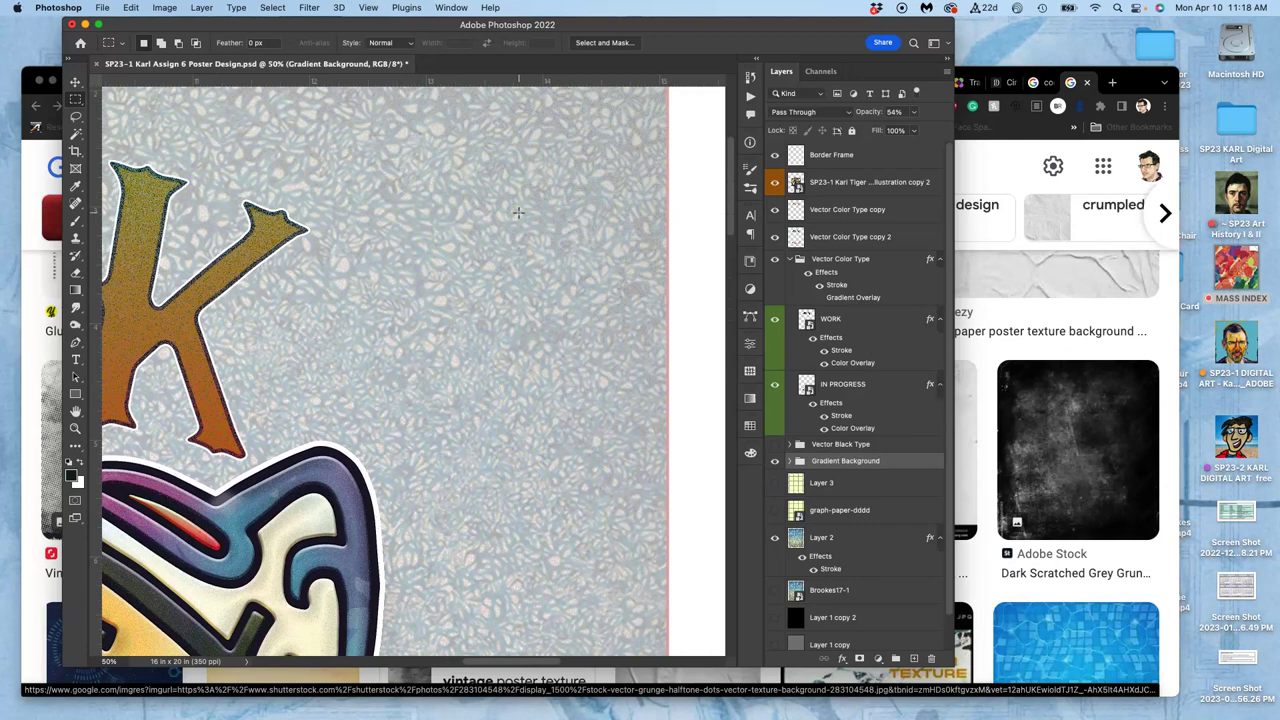
- Examine the blended background texture along the poster's edges, beside the tiger and around the WORK and IN PROGRESS lettering
scroll(518, 212, left, 10)
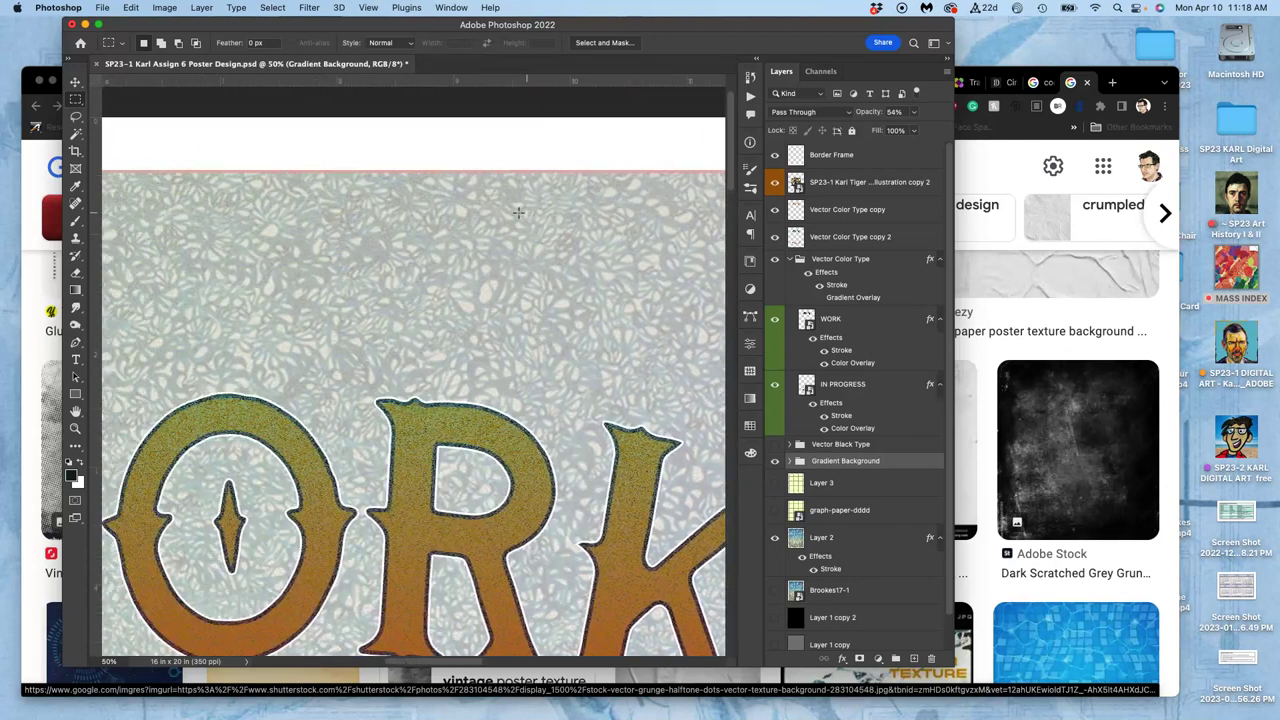
scroll(518, 212, left, 5)
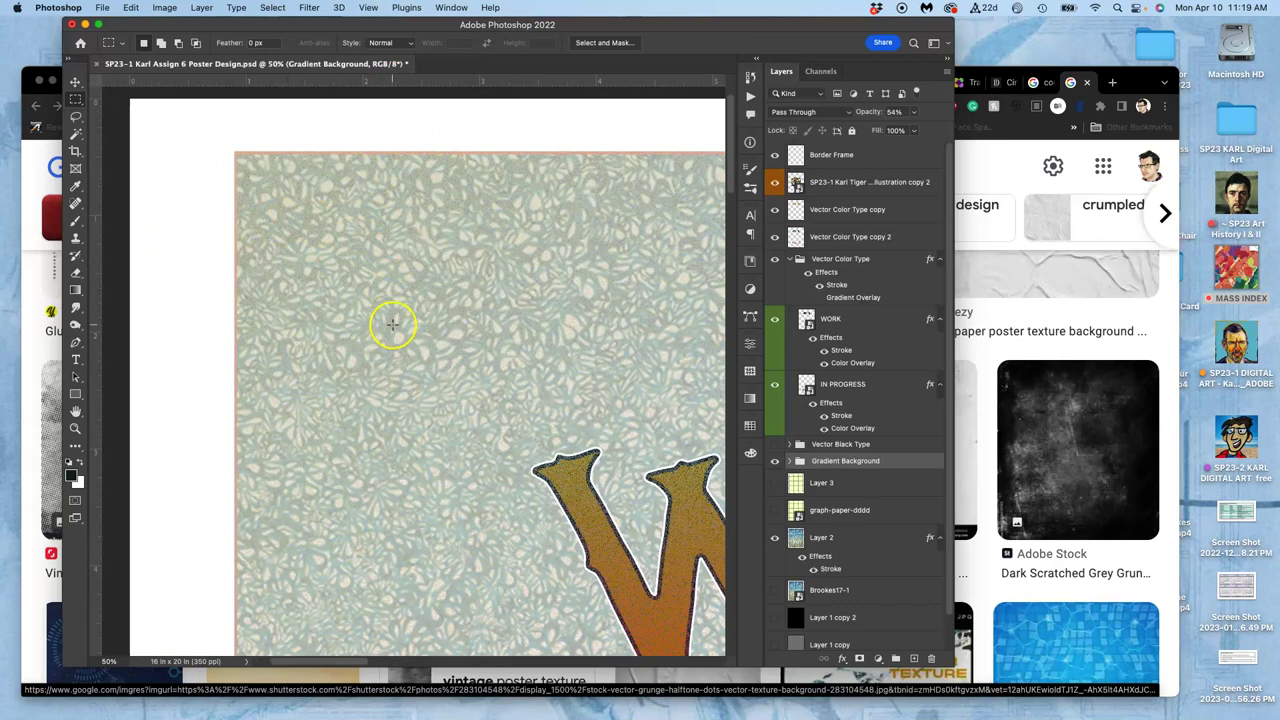
scroll(392, 324, down, 5)
scroll(345, 441, down, 20)
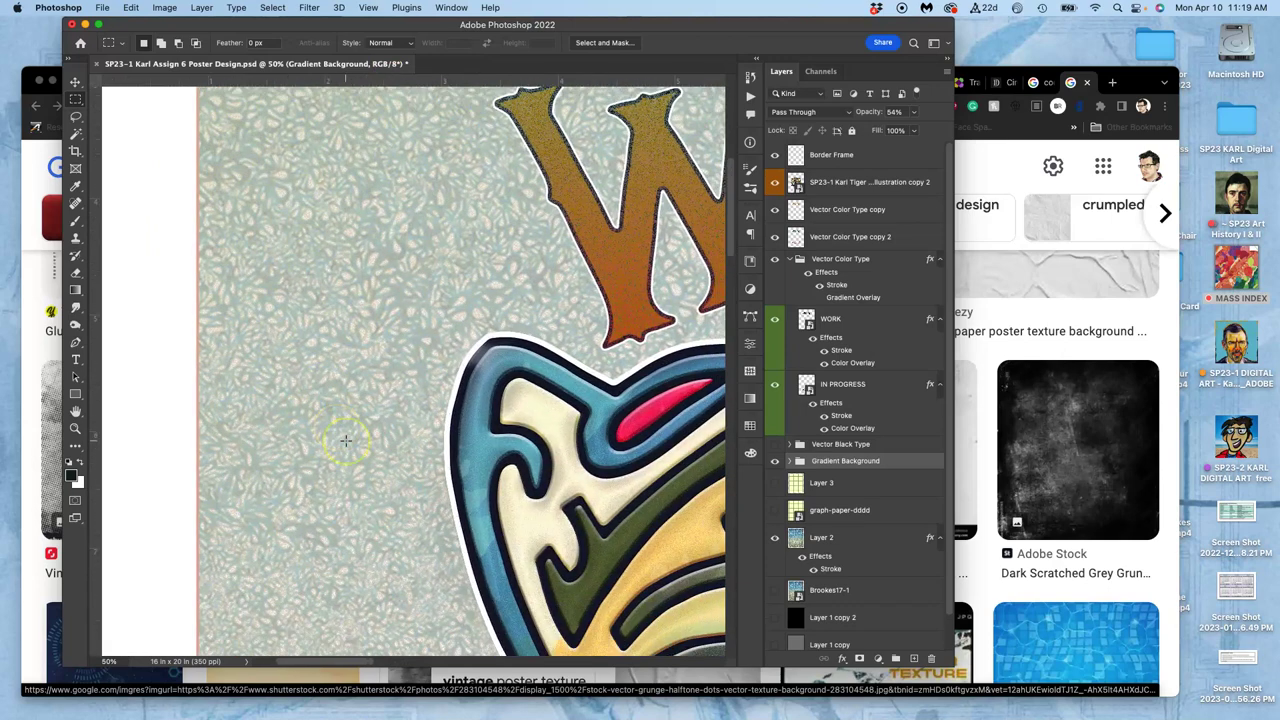
scroll(220, 537, down, 20)
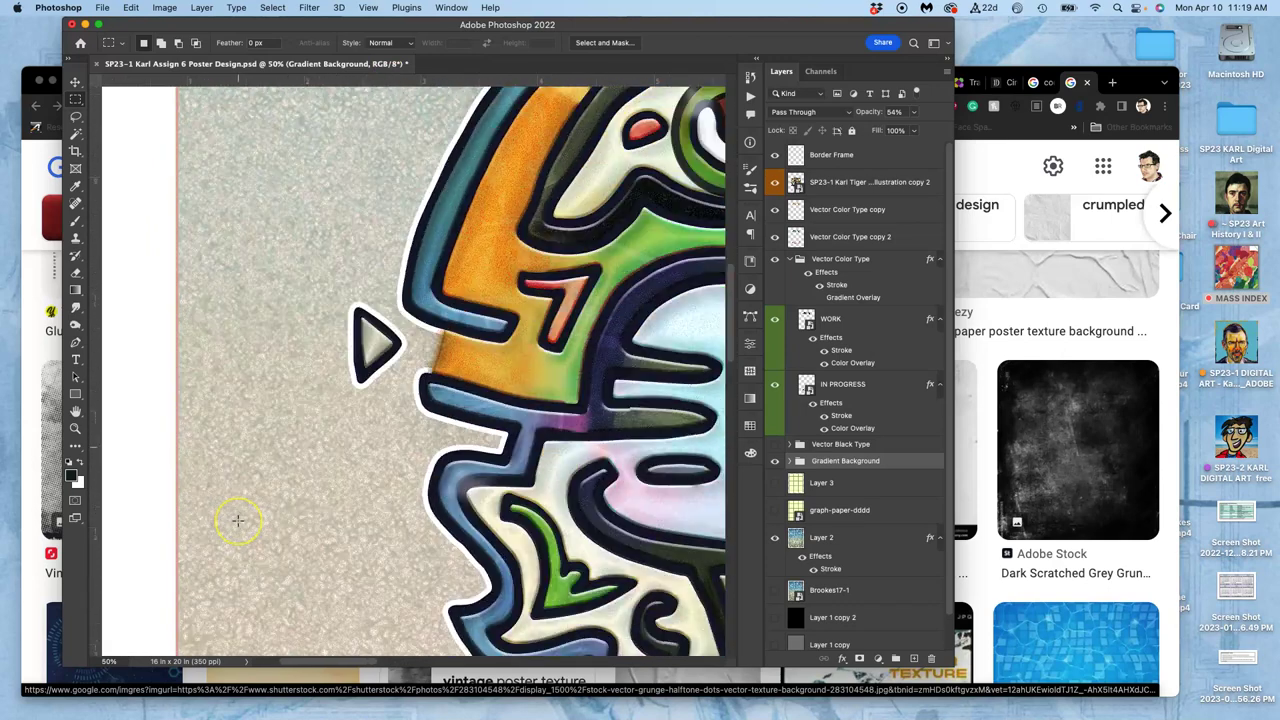
scroll(237, 520, down, 5)
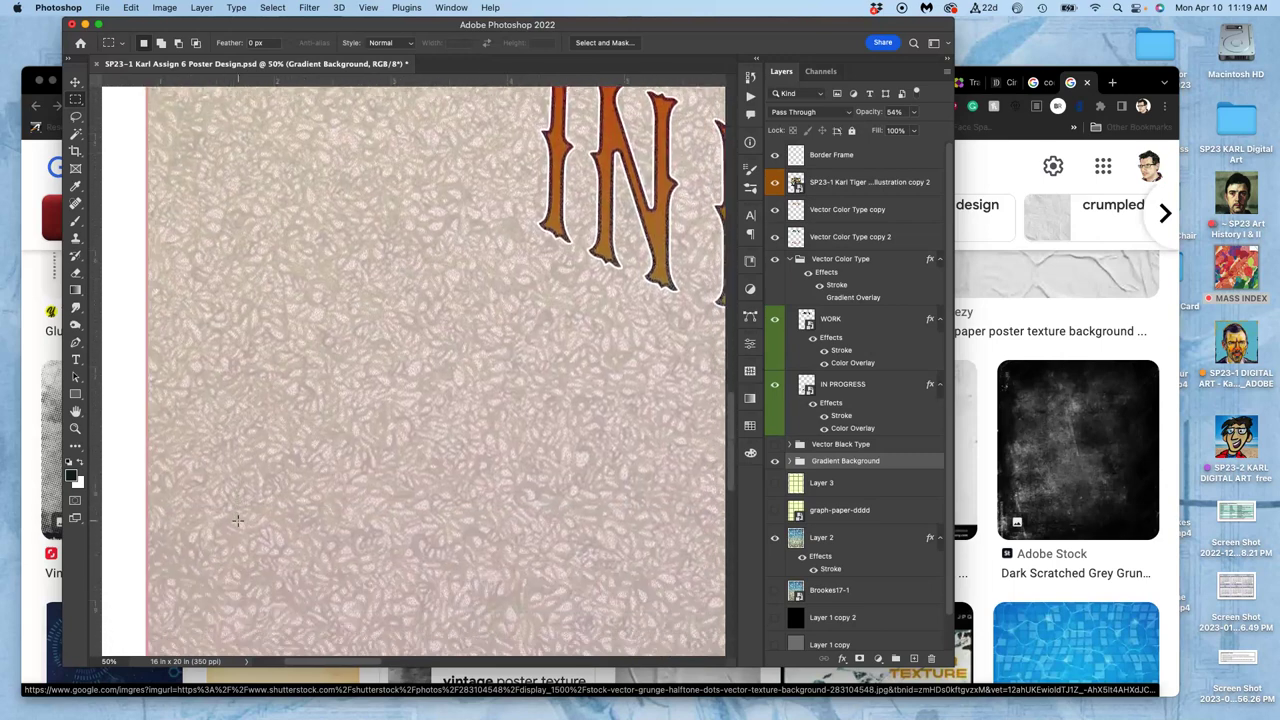
scroll(237, 520, right, 10)
scroll(237, 520, right, 5)
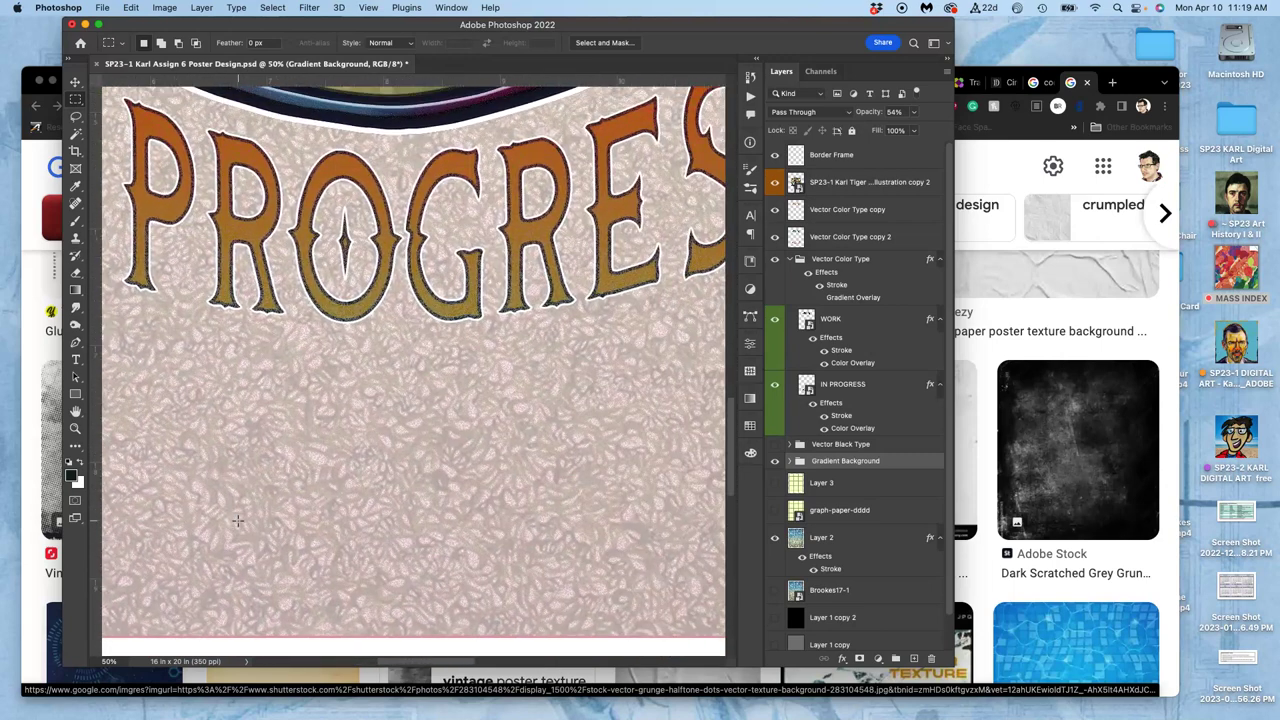
scroll(237, 520, up, 10)
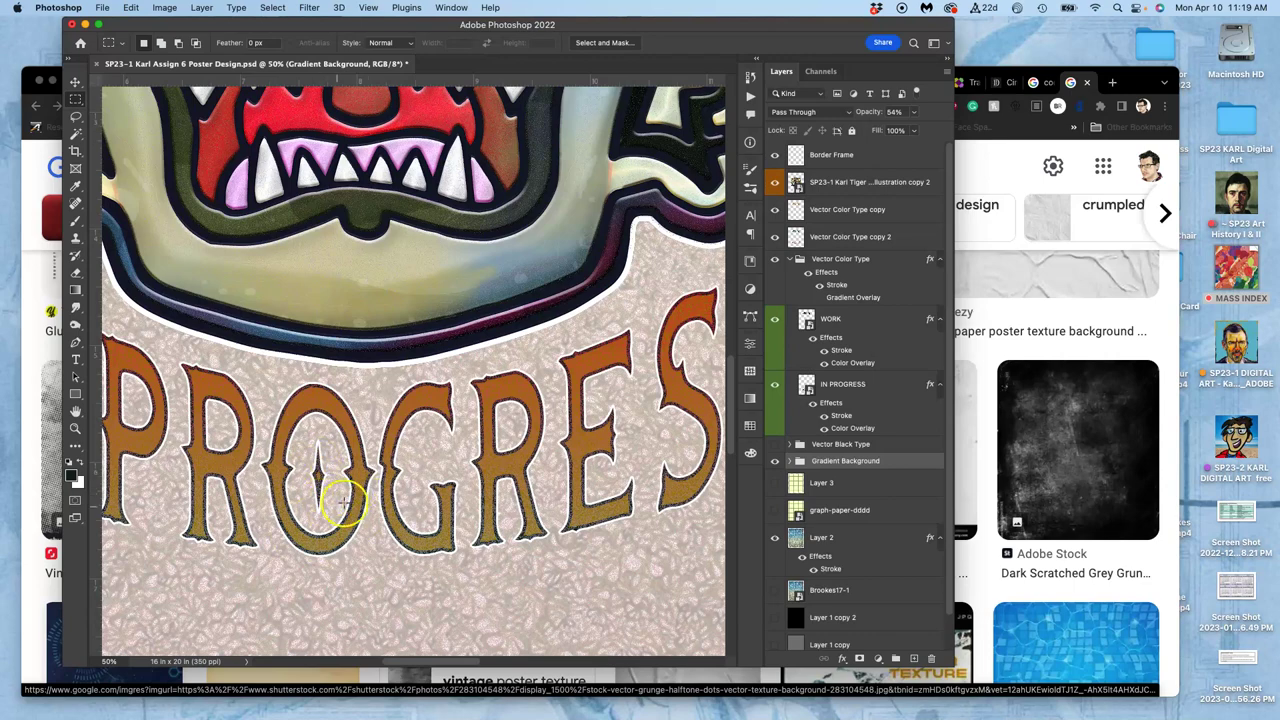
scroll(343, 505, up, 15)
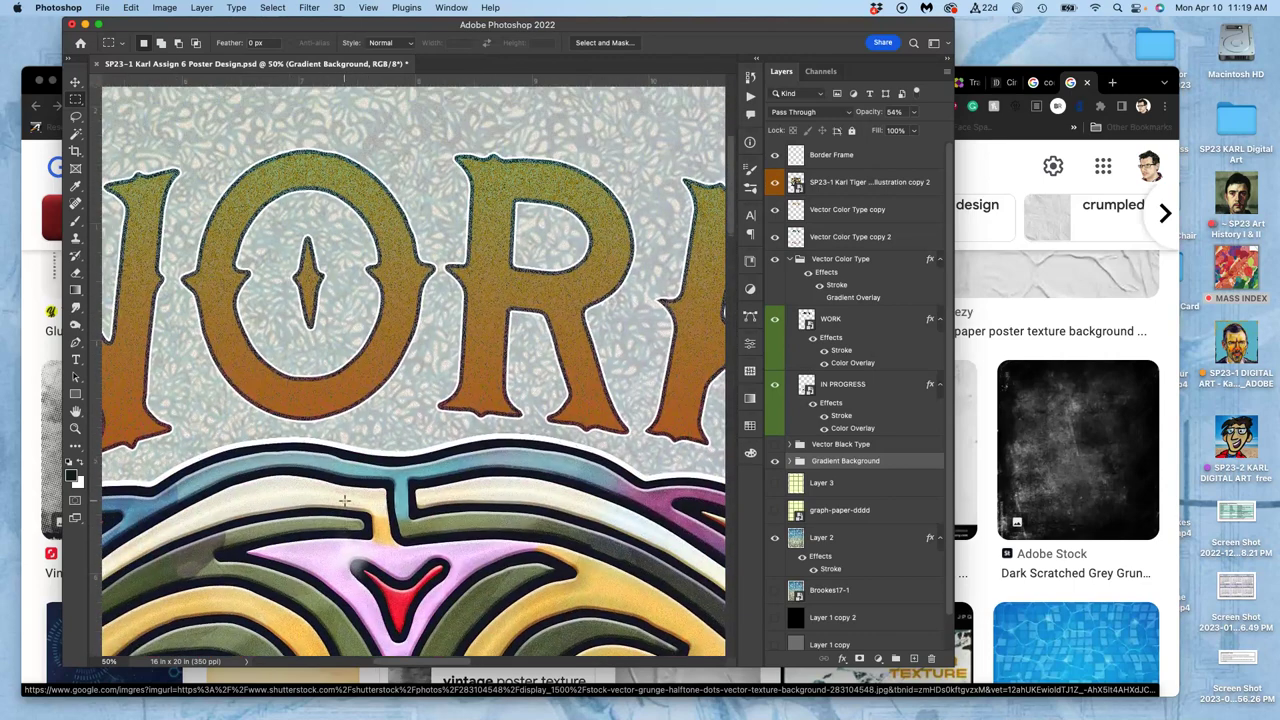
scroll(343, 500, up, 5)
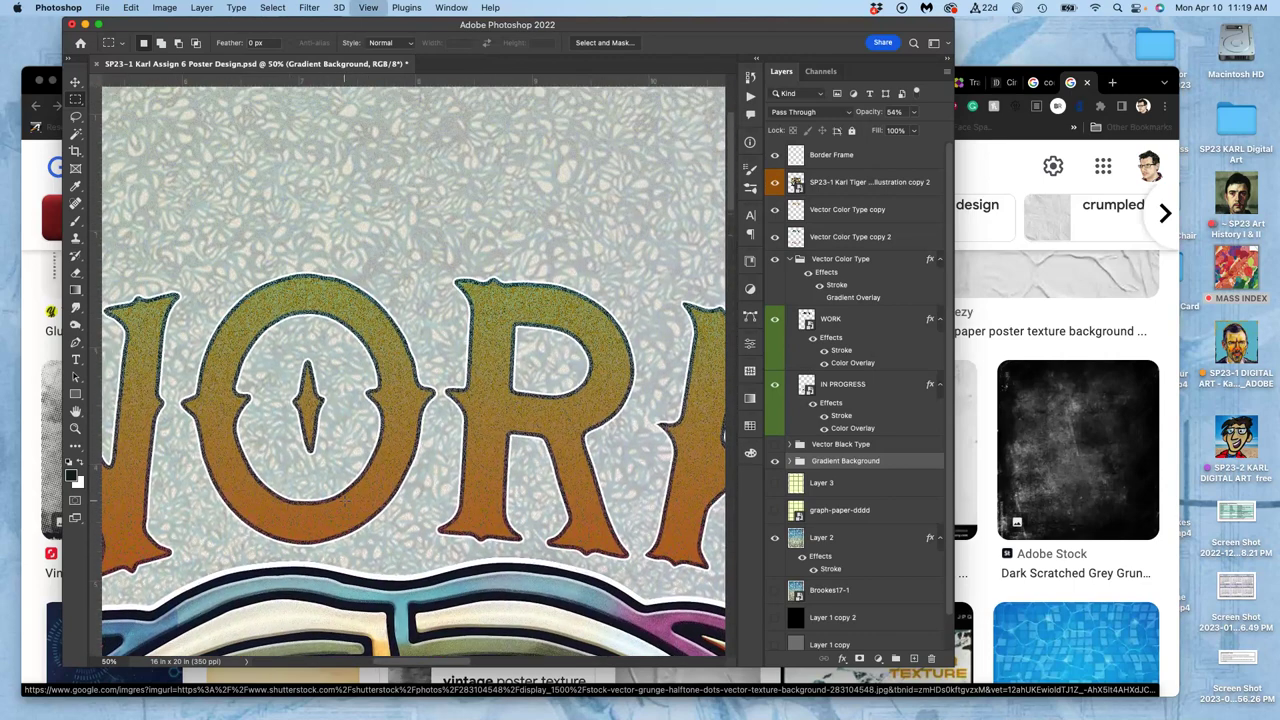
scroll(343, 500, down, 5)
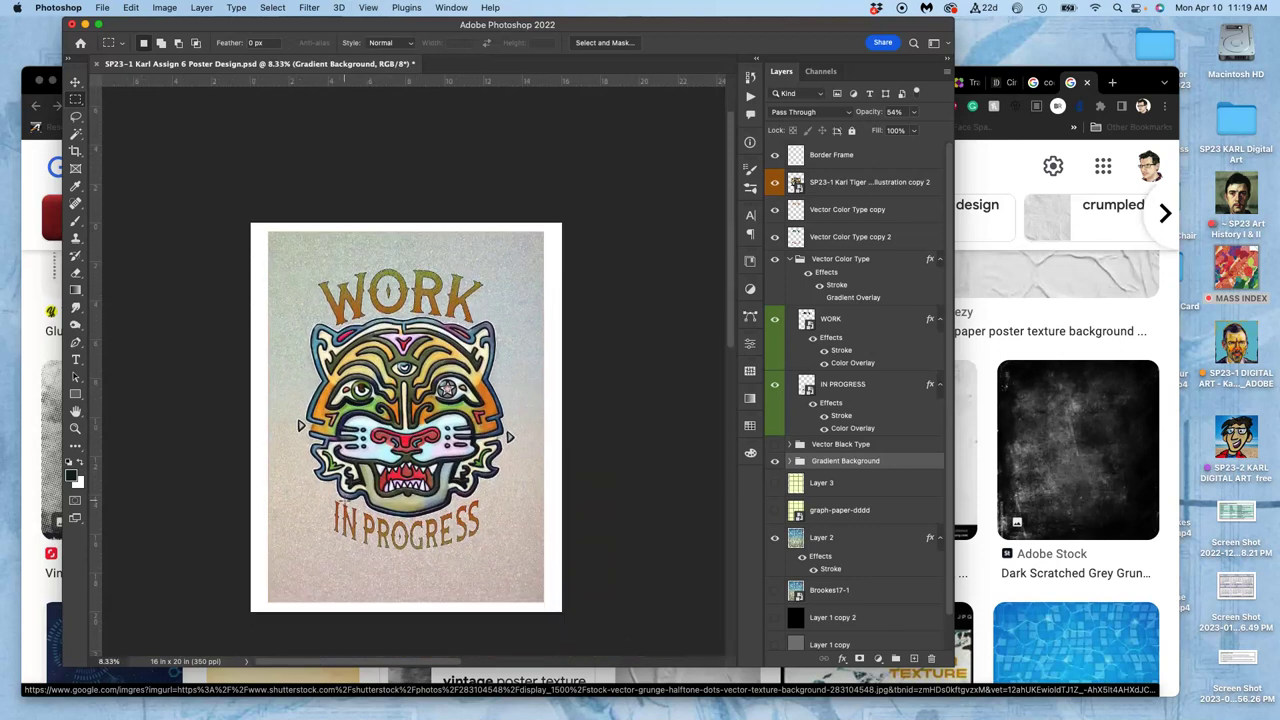
- Save the poster and show Layer 3's graph-paper grid, comparing the background with the layer on and off
key(super+s)
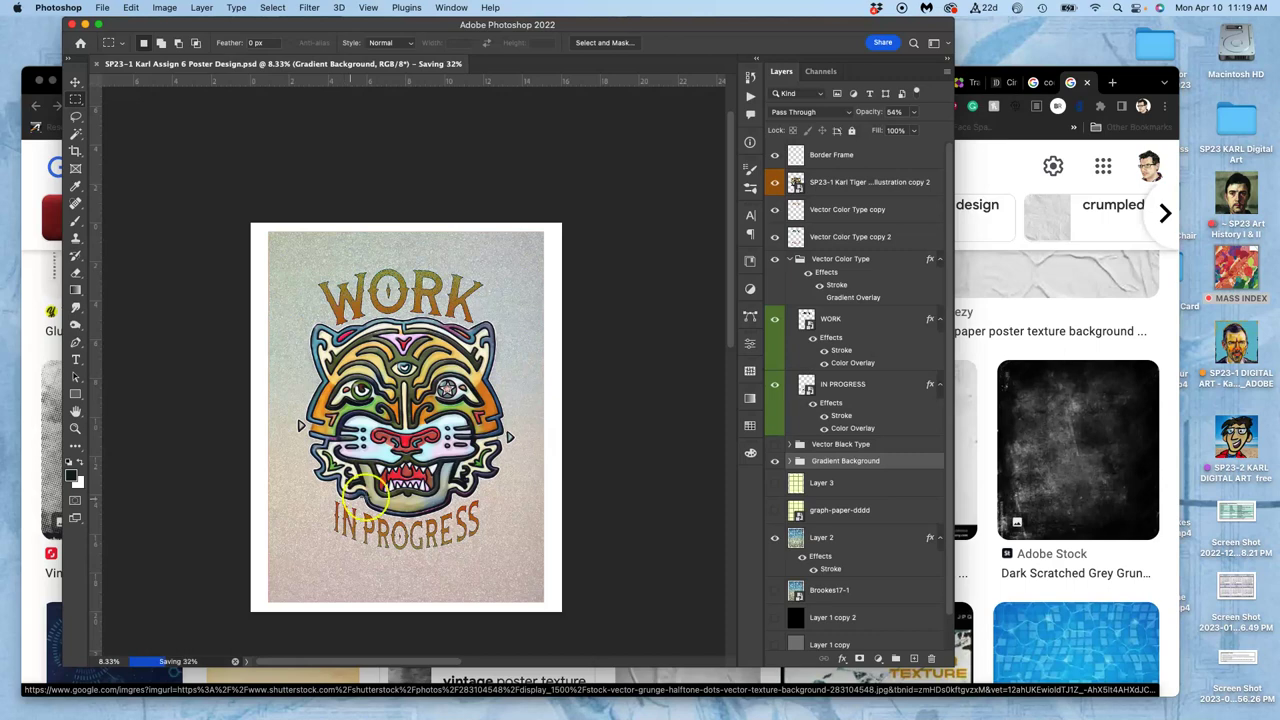
click(776, 484)
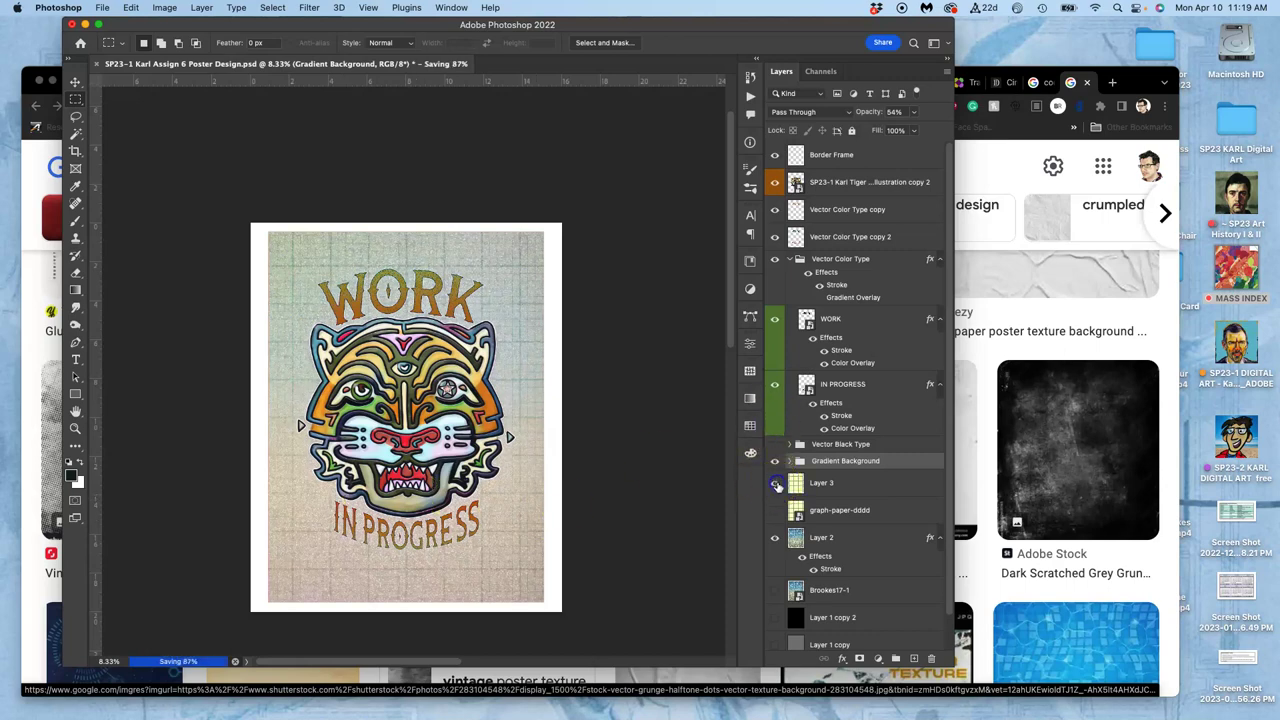
key(super+equal)
key(super+equal)
key(super+equal)
key(super+equal)
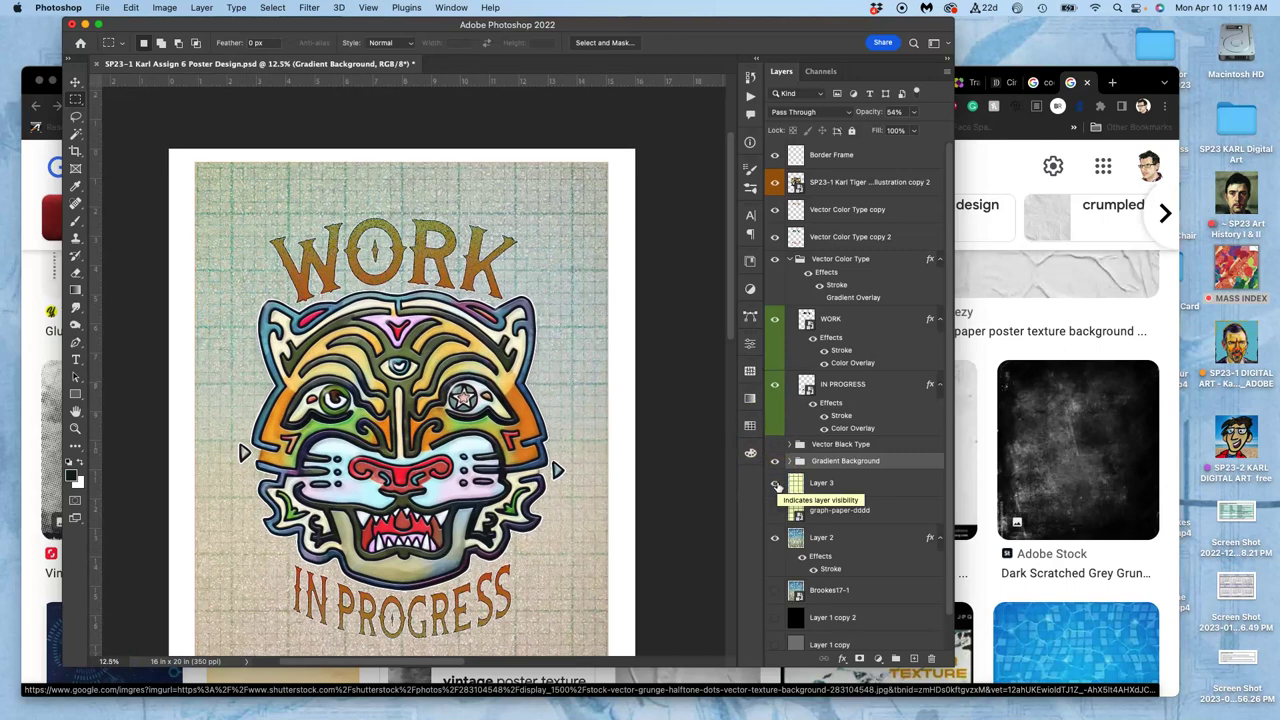
scroll(680, 432, up, 5)
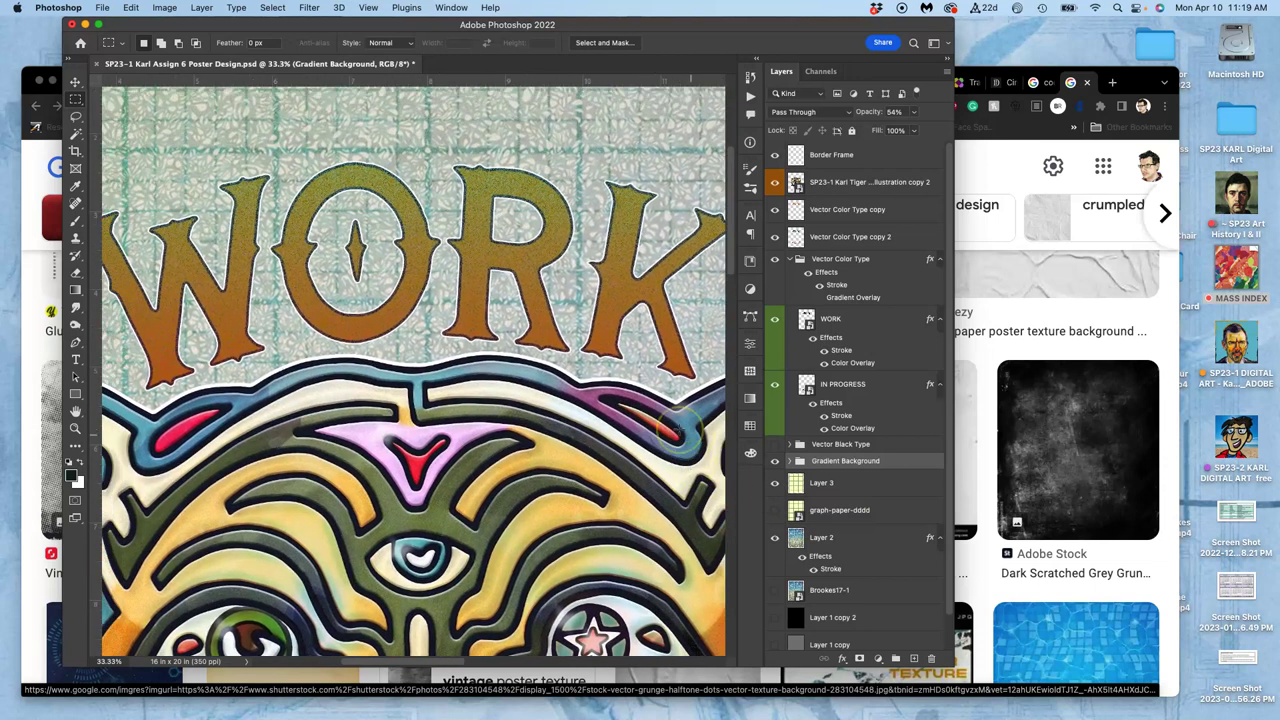
key(super+0)
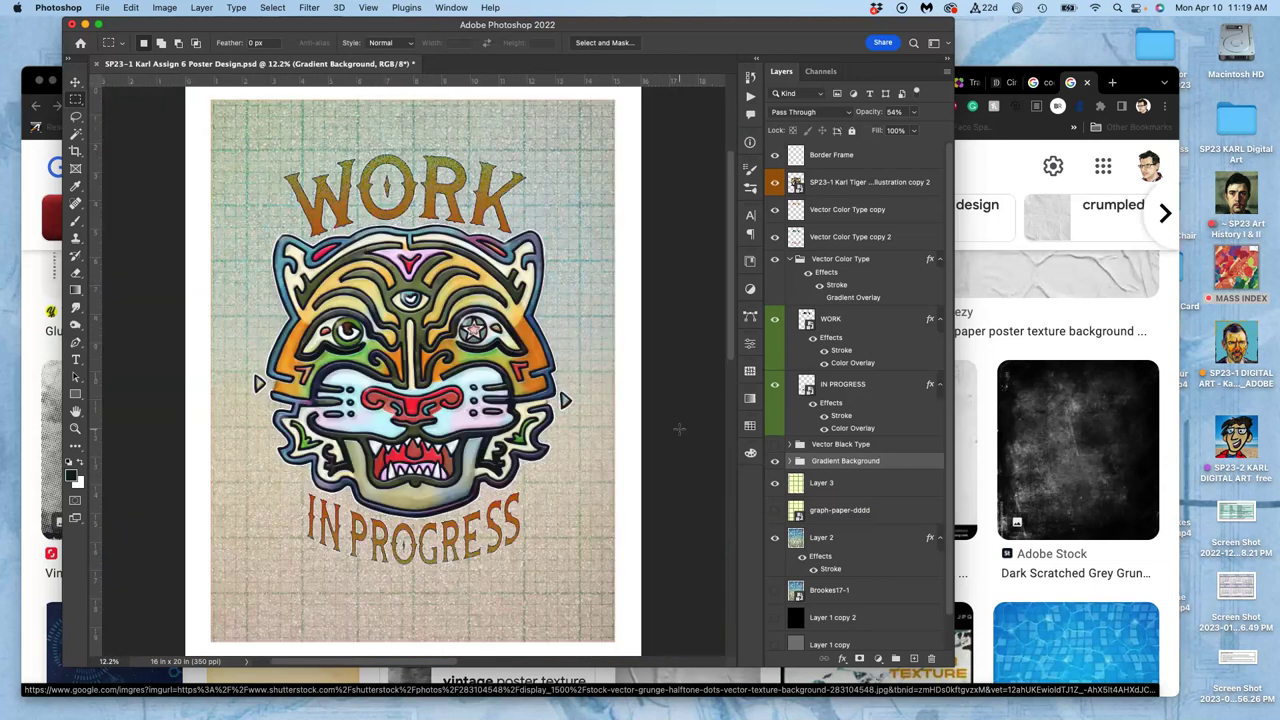
click(774, 483)
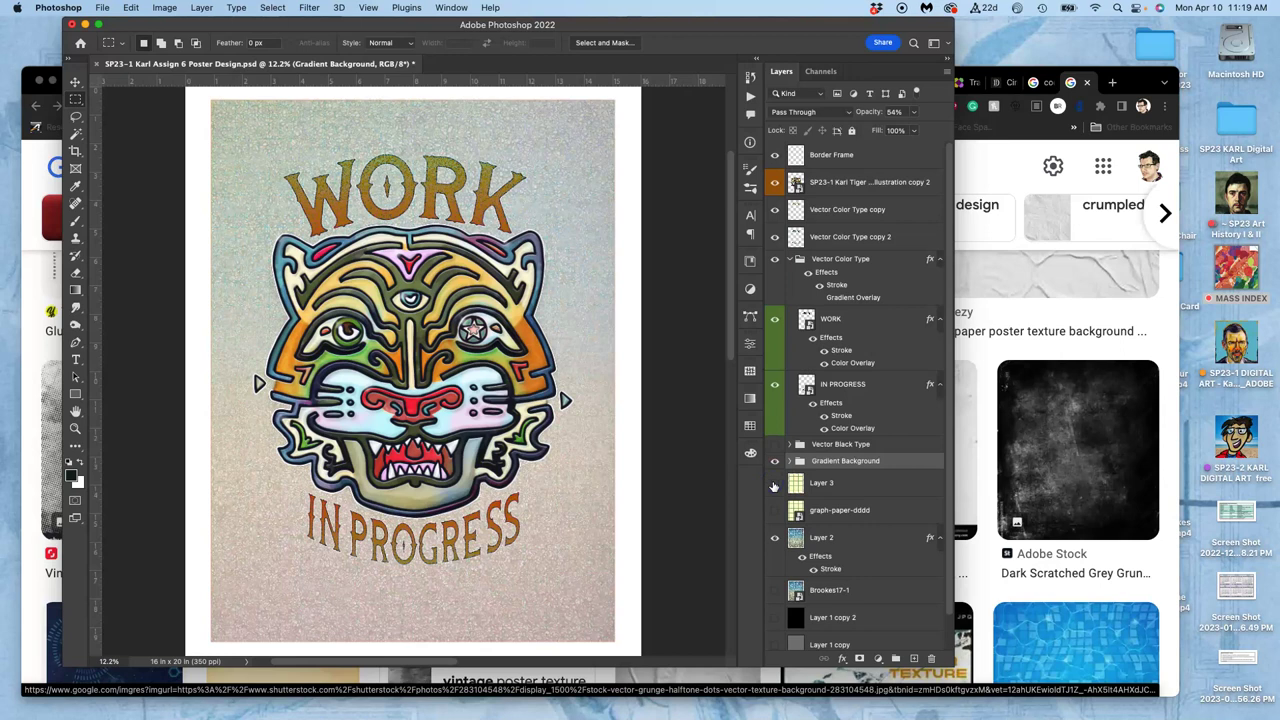
click(774, 484)
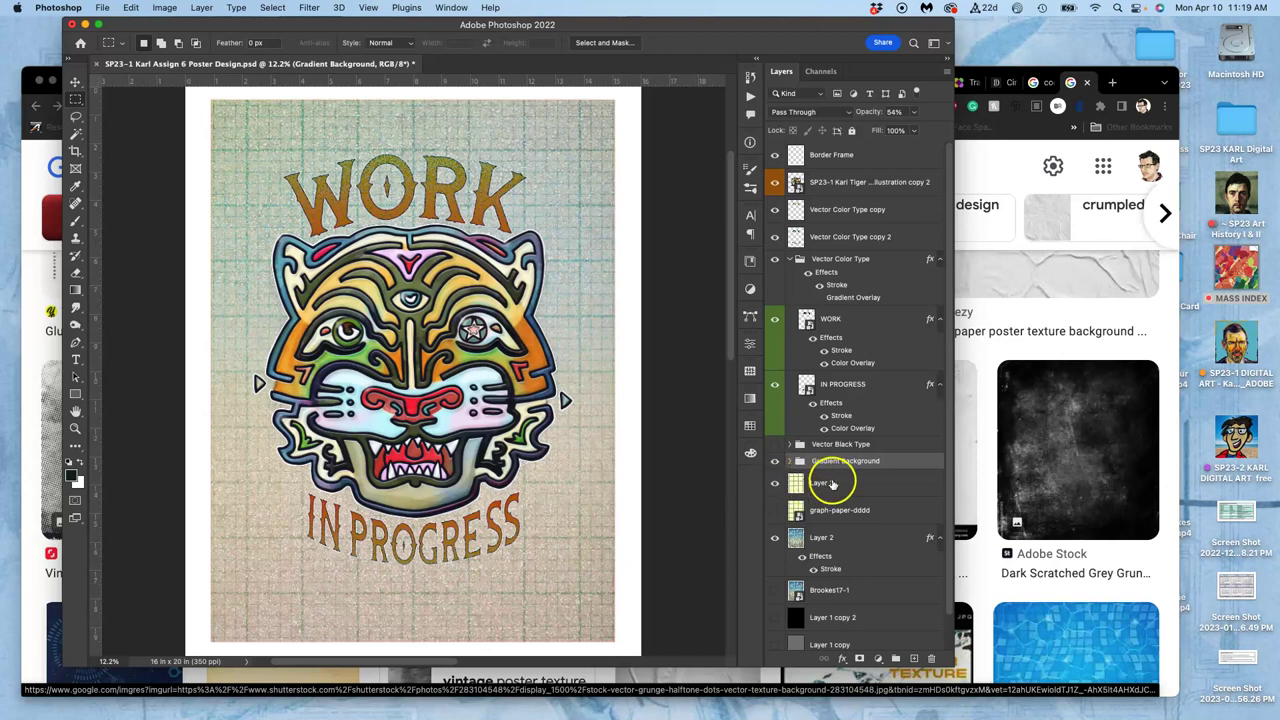
- Set Layer 3's opacity to 50% and save the poster file
click(826, 483)
click(912, 115)
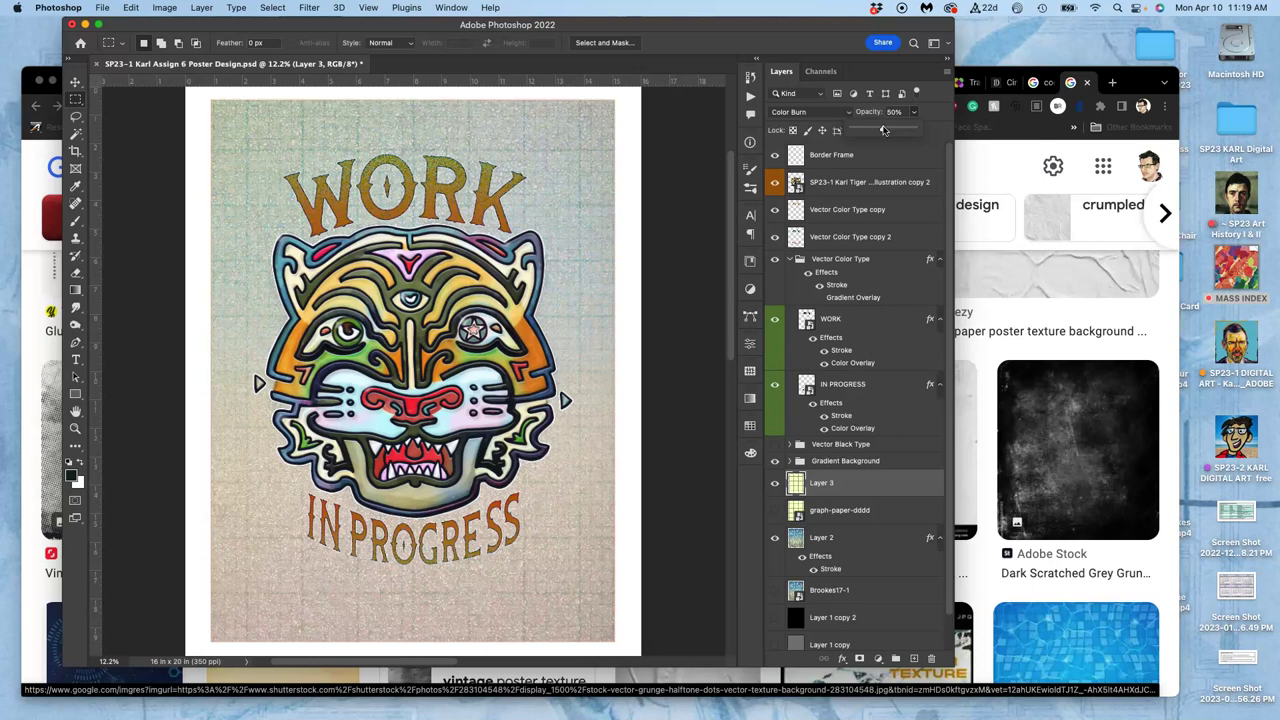
key(super+s)
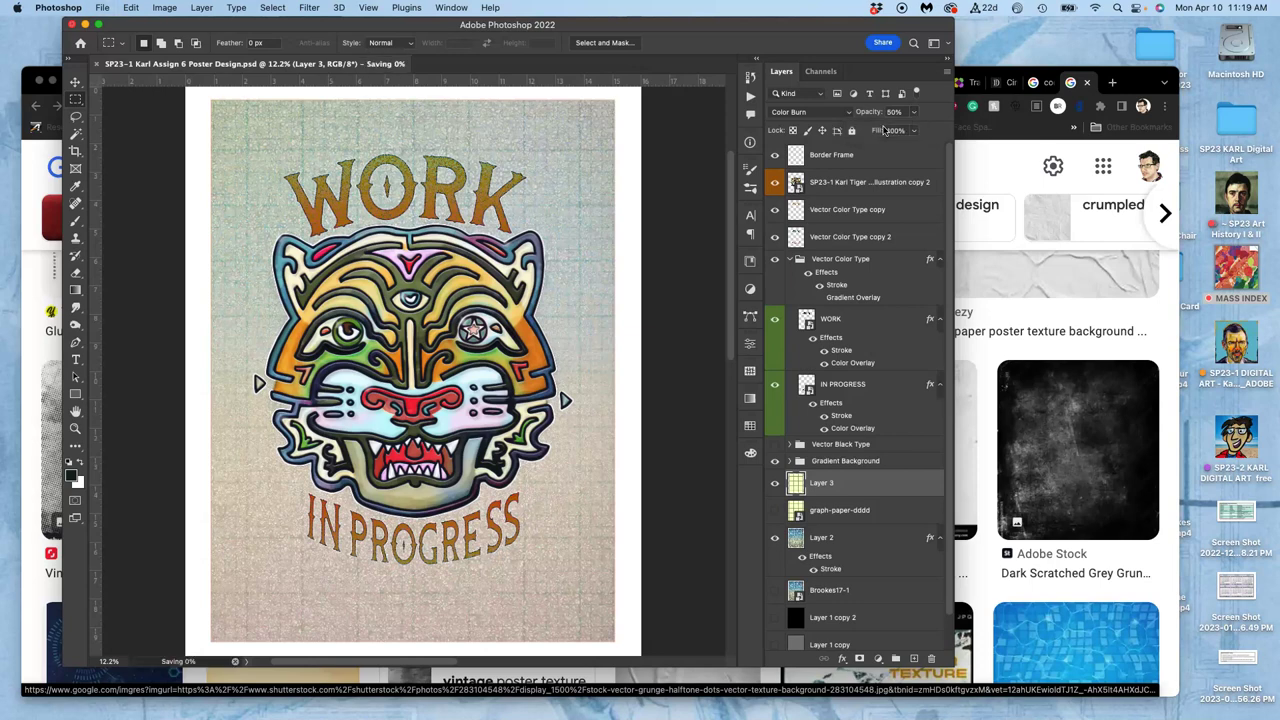
- Examine the softened grid texture up close around the WORK lettering and down to the poster's lower edge
key(super+equal)
key(super+equal)
key(super+equal)
key(super+equal)
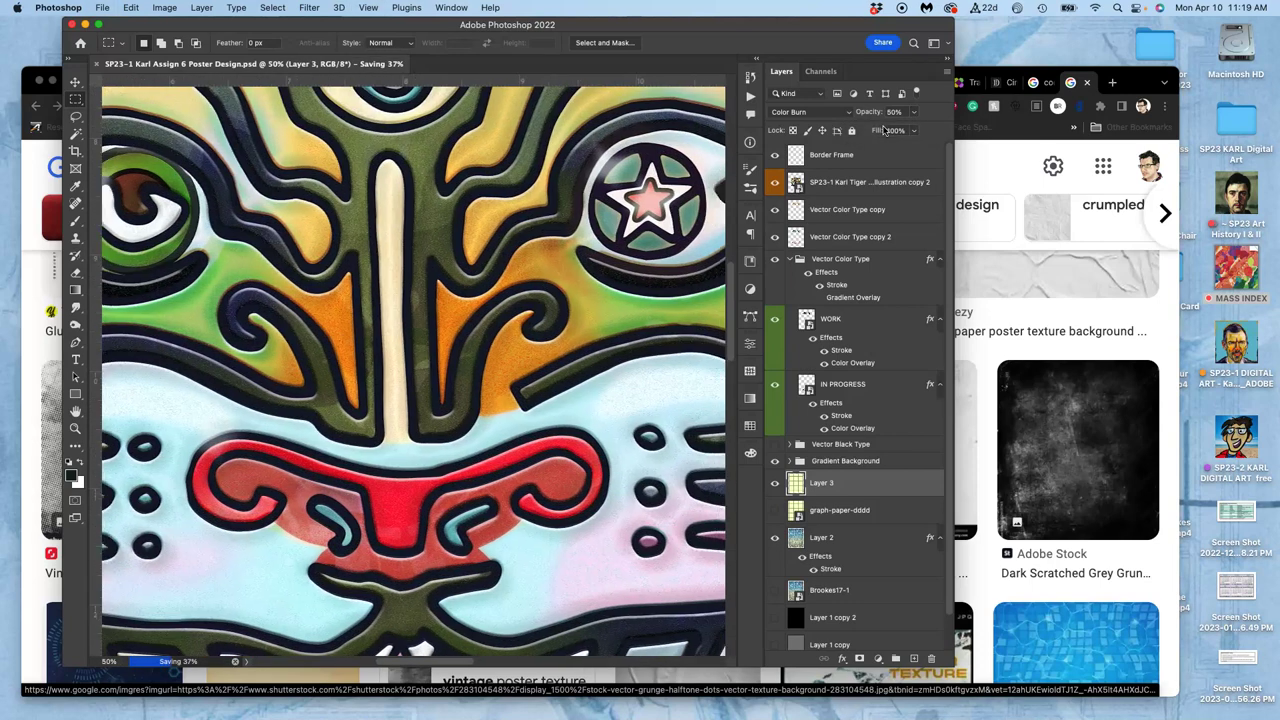
scroll(884, 130, up, 10)
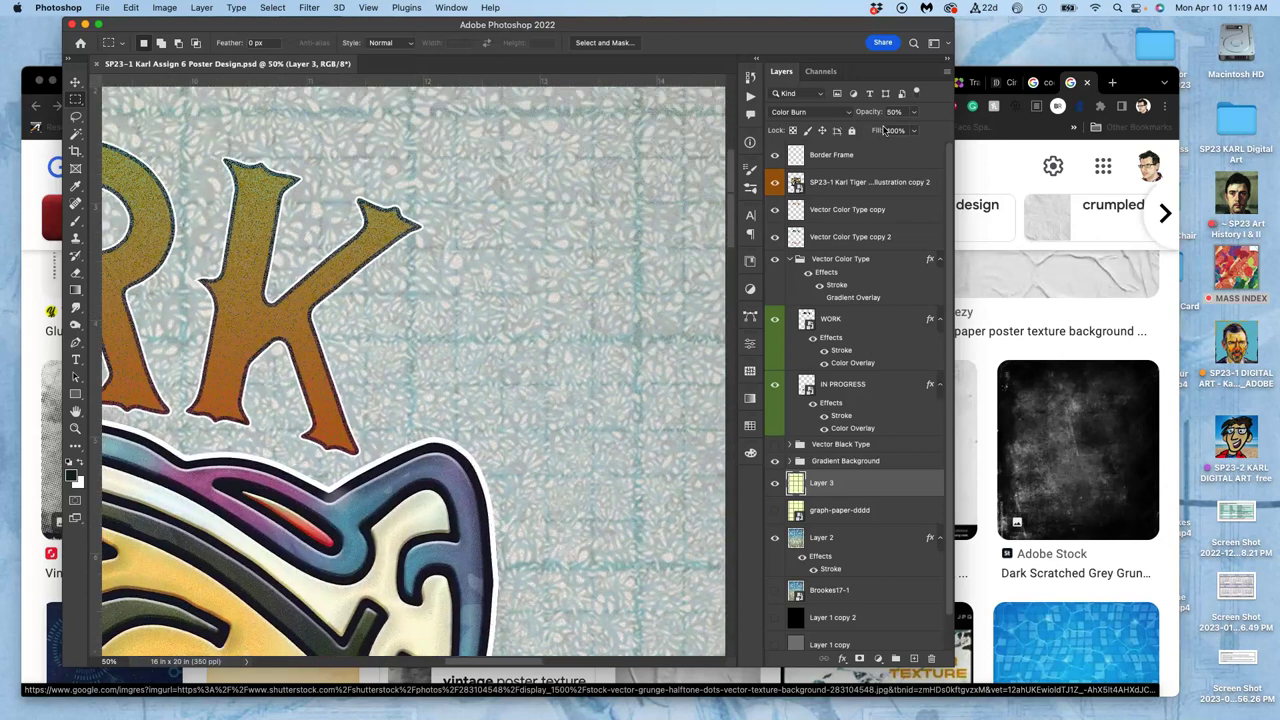
scroll(884, 130, left, 10)
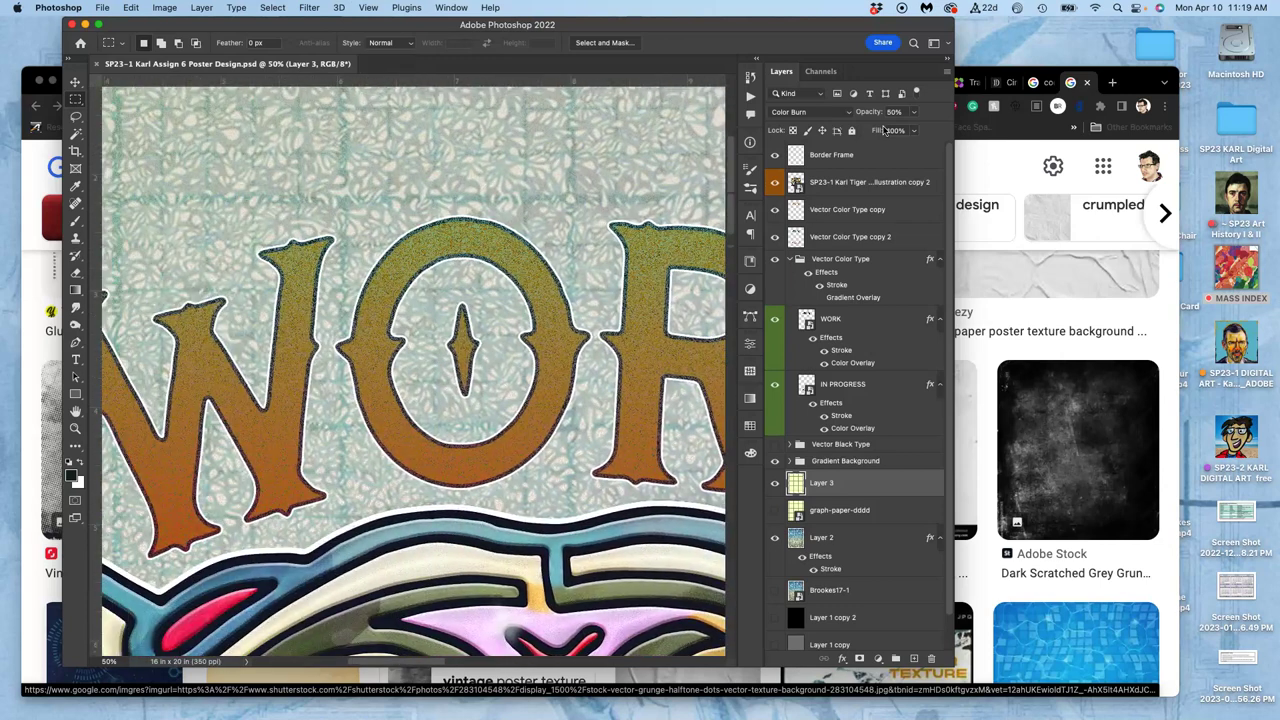
scroll(884, 130, up, 5)
scroll(884, 130, left, 5)
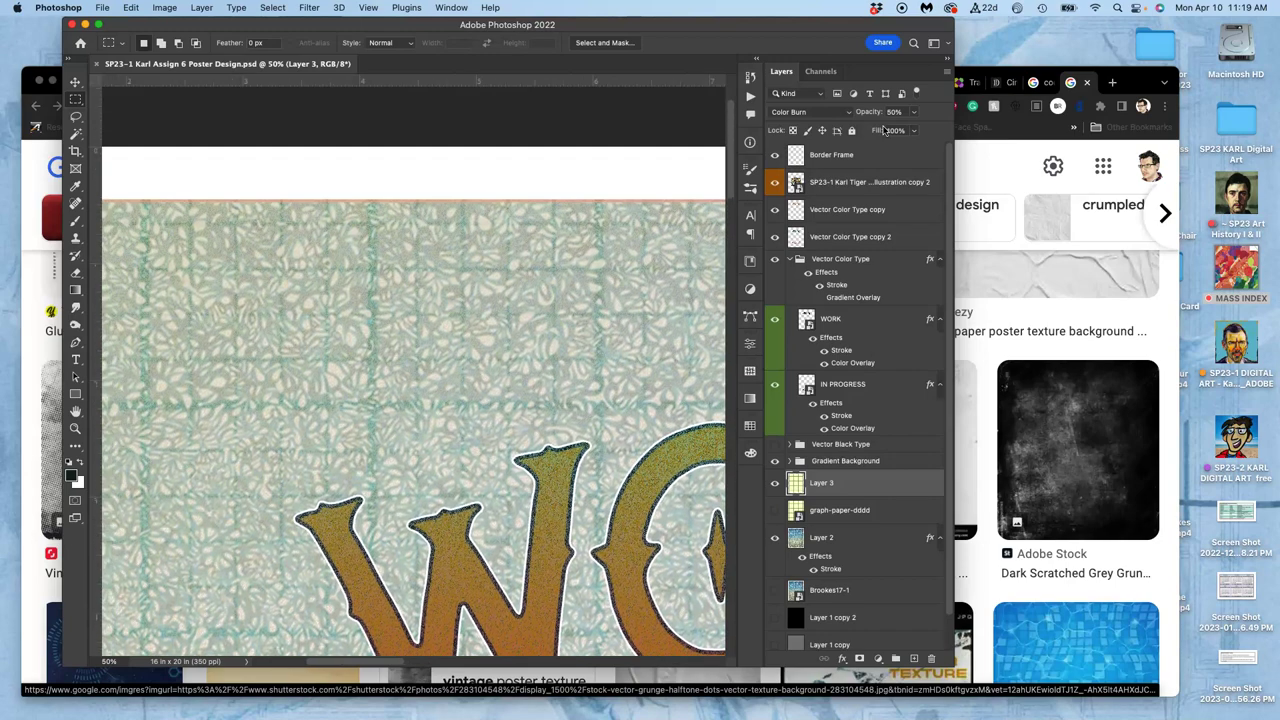
scroll(884, 130, down, 15)
scroll(884, 130, left, 3)
scroll(884, 130, down, 10)
scroll(884, 130, right, 3)
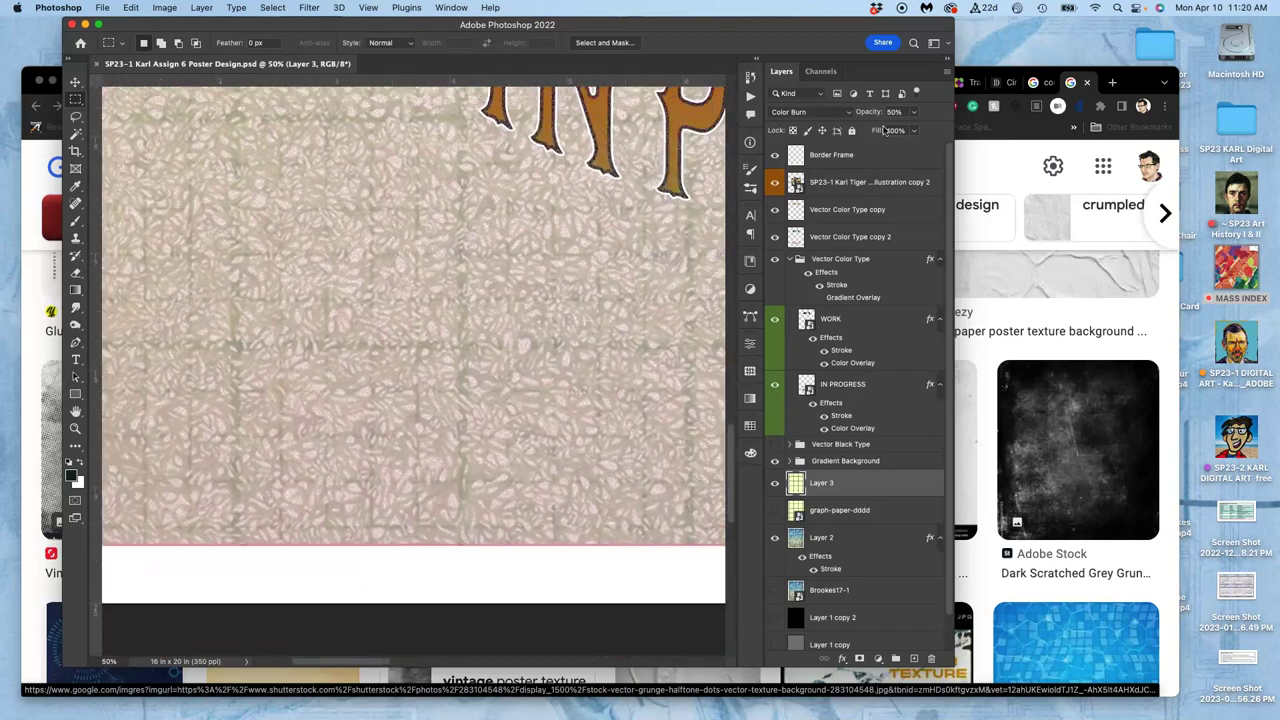
key(super+minus)
key(super+minus)
key(super+minus)
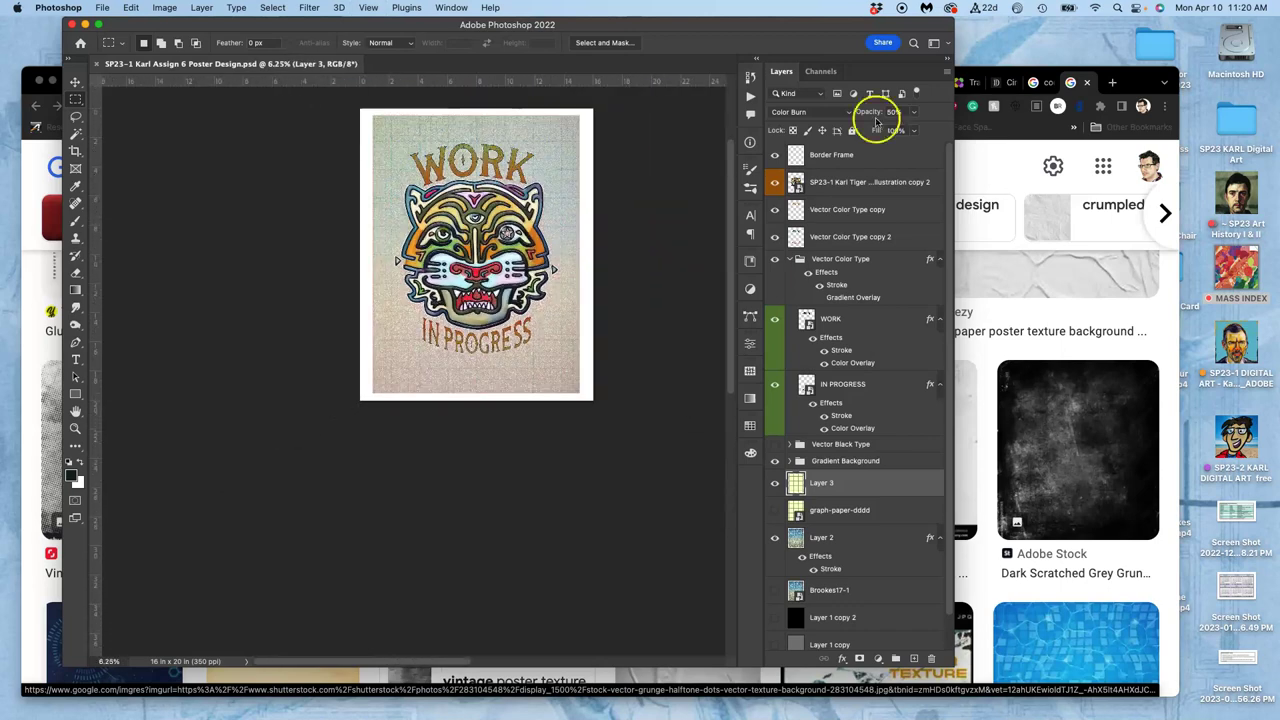
- View the poster at 100% and examine the texture detail around PROGRESS, across the tiger's face and behind WORK
click(369, 8)
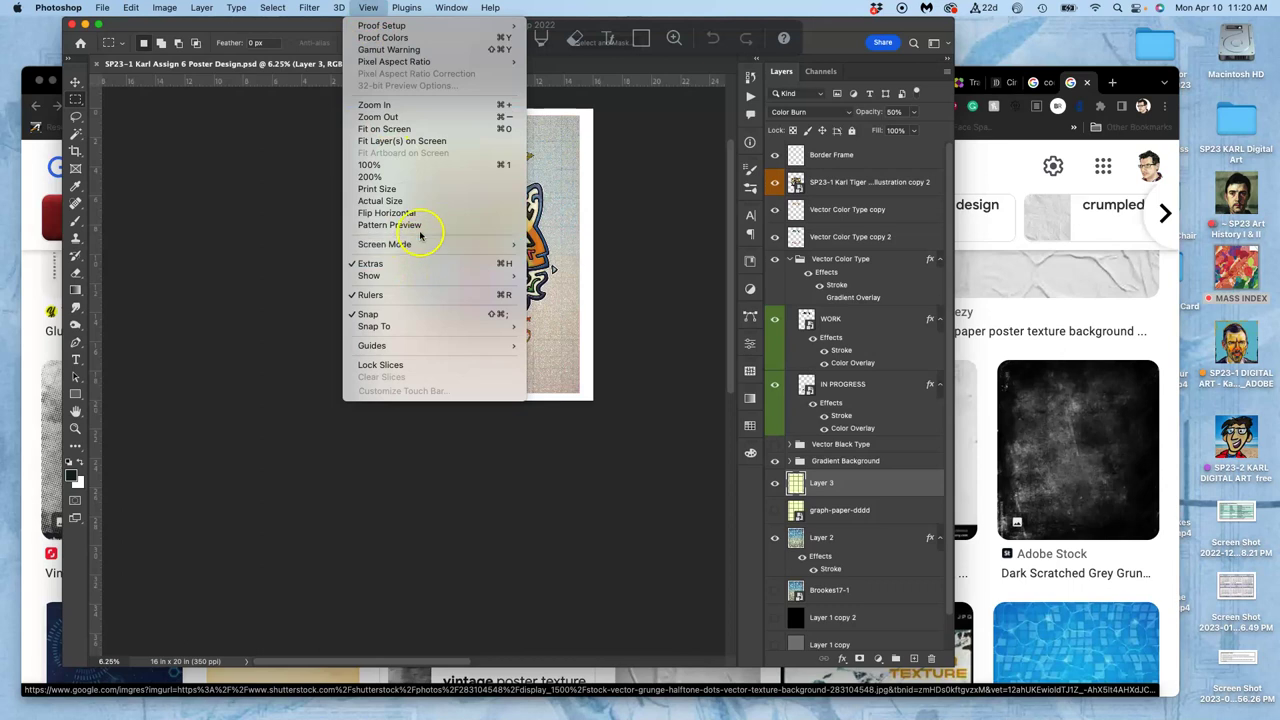
click(390, 167)
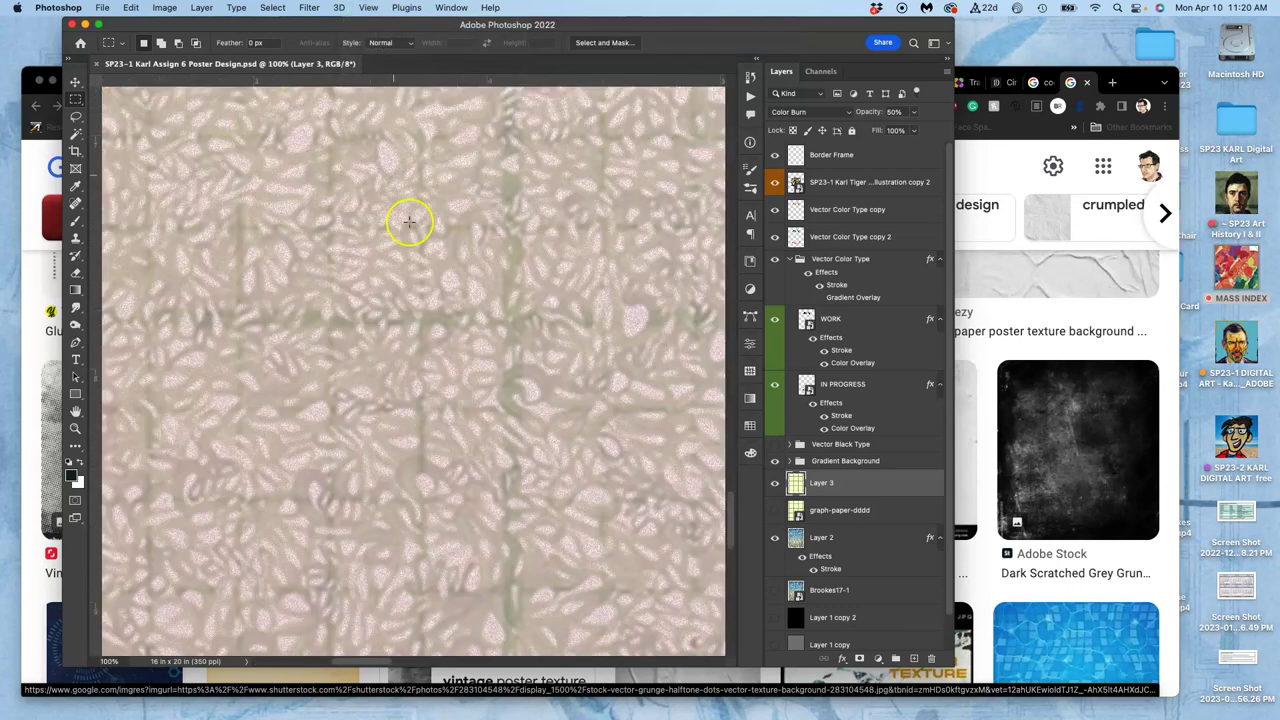
scroll(433, 376, right, 3)
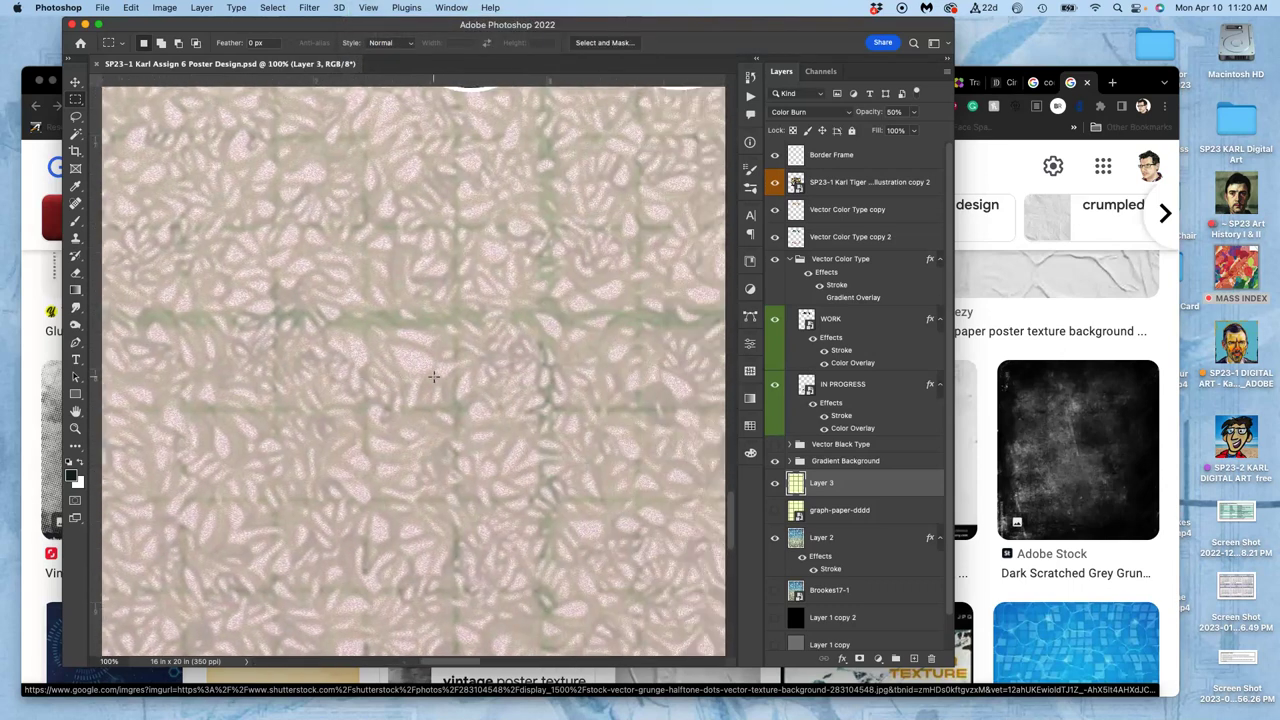
scroll(433, 376, down, 10)
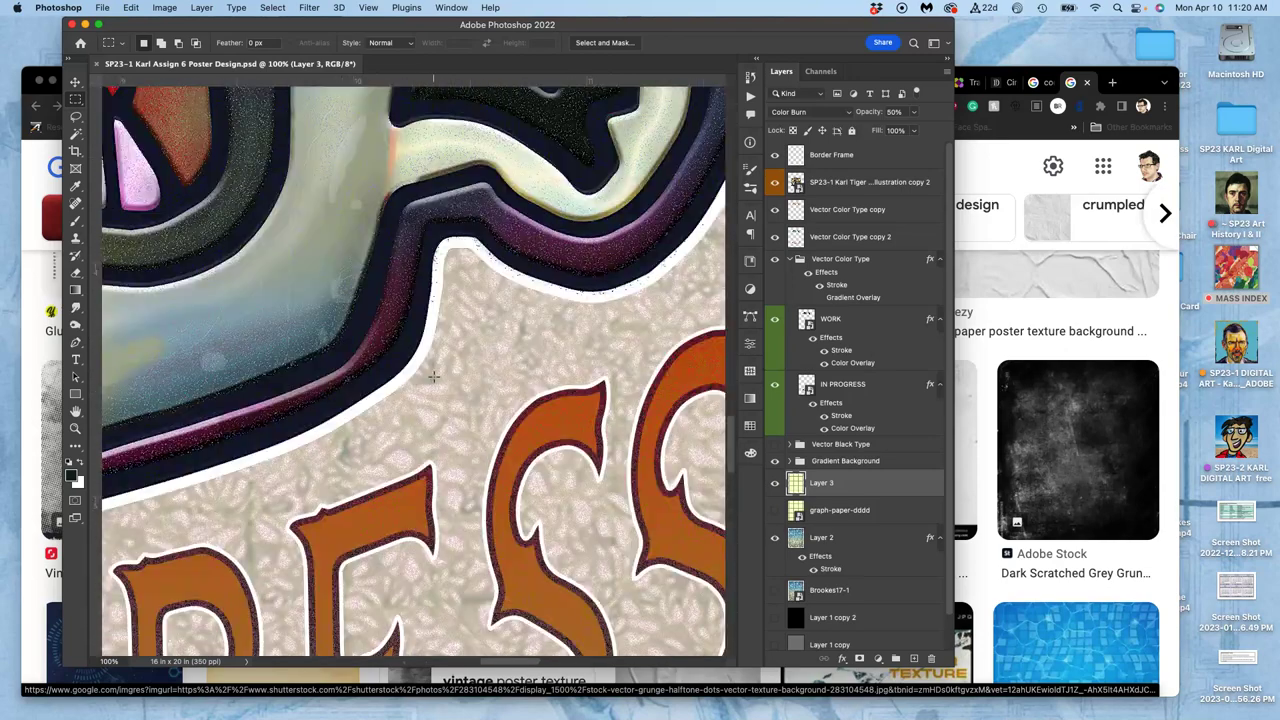
scroll(433, 376, down, 8)
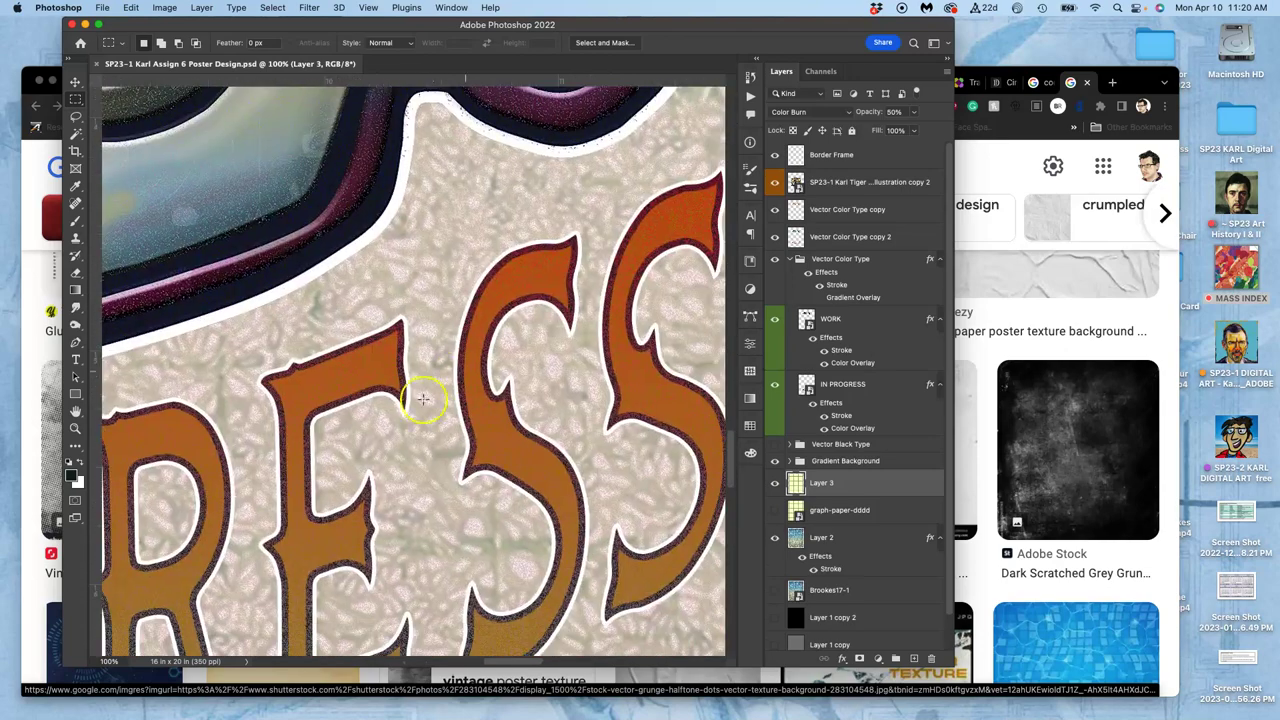
scroll(388, 343, up, 10)
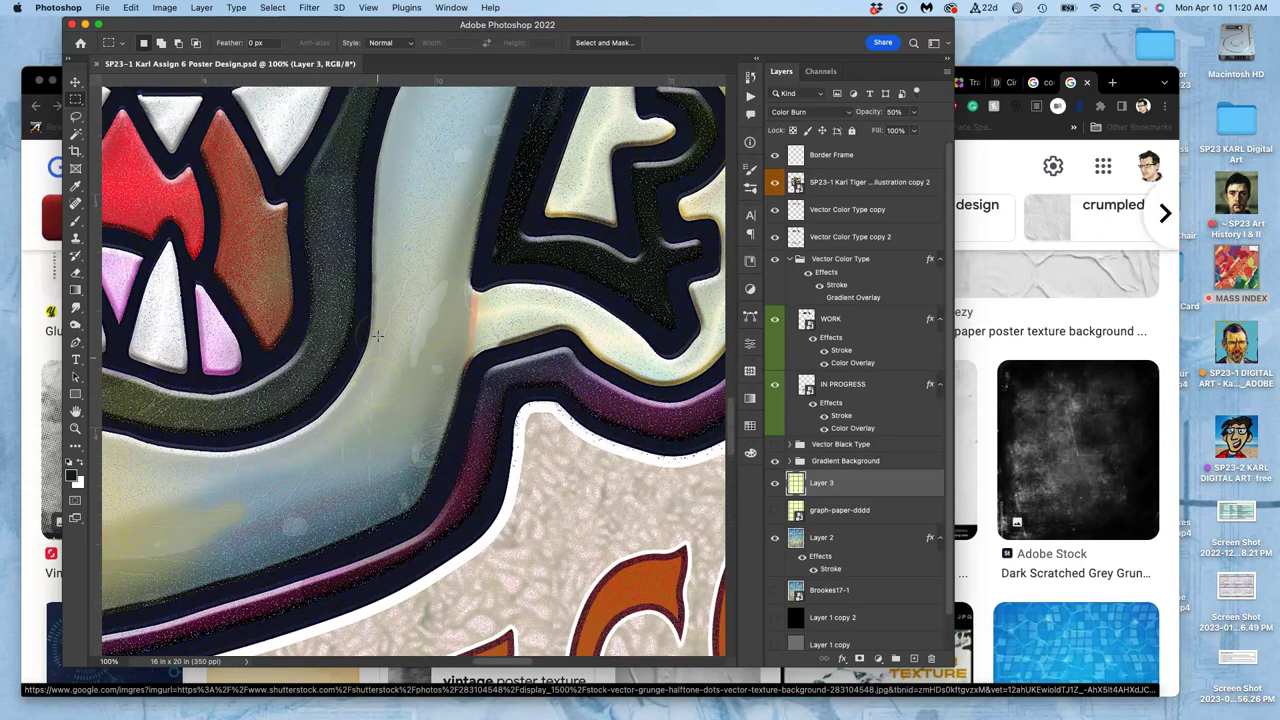
scroll(378, 337, up, 10)
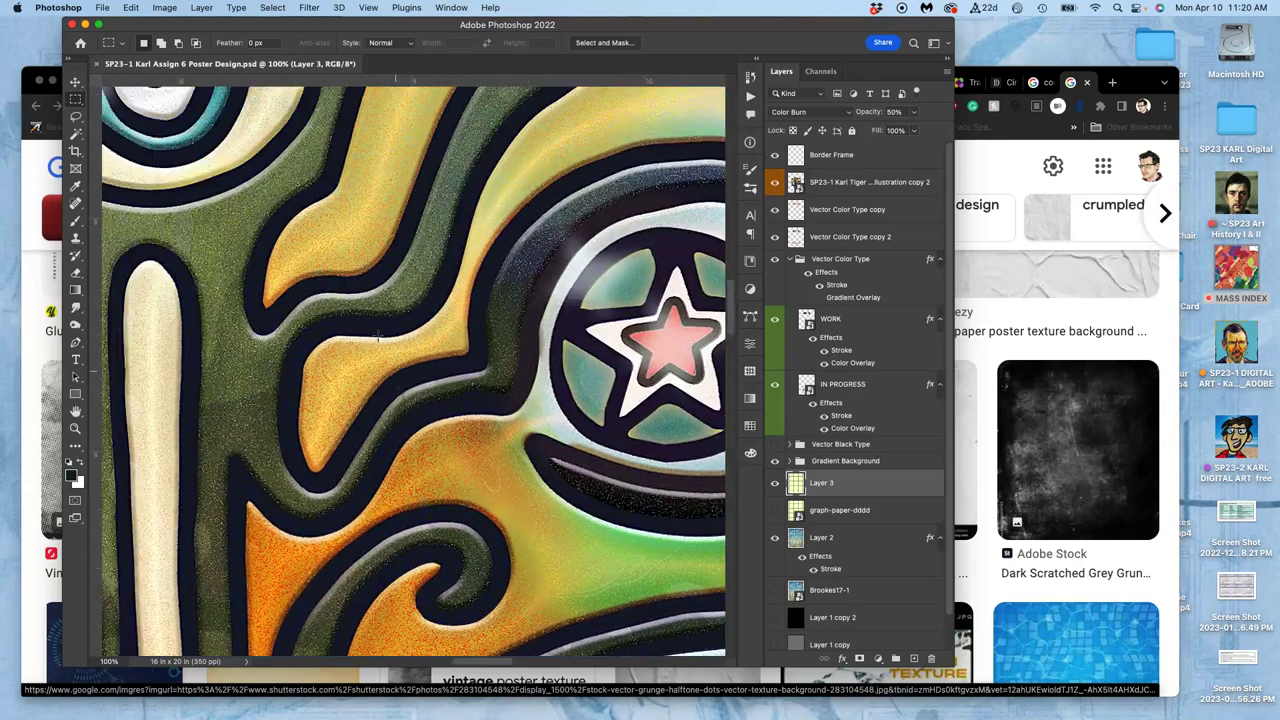
scroll(388, 340, up, 5)
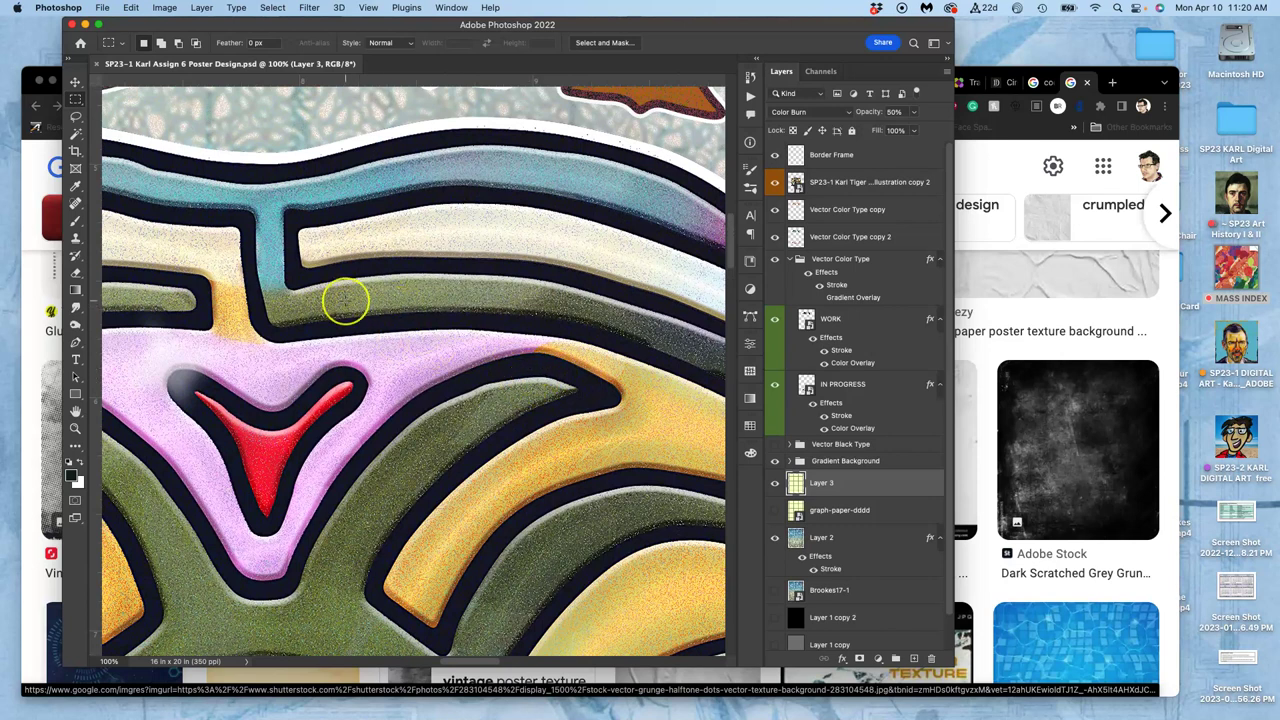
scroll(345, 300, up, 12)
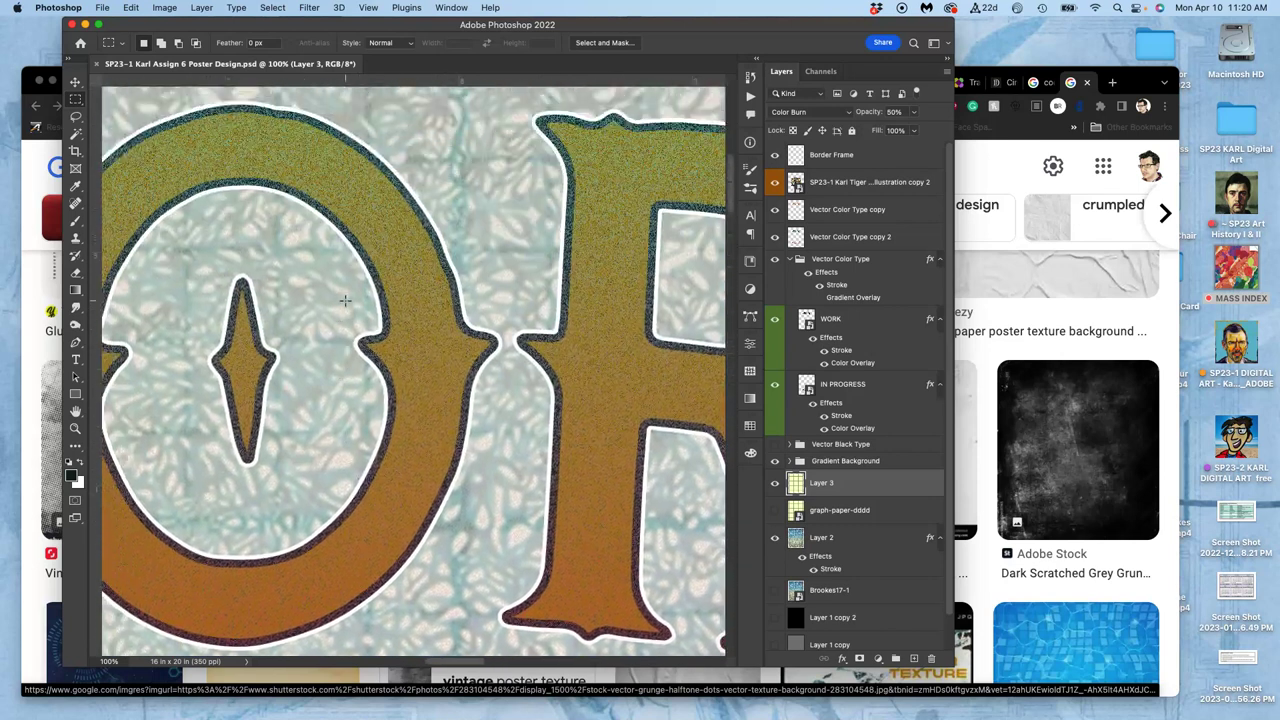
scroll(345, 300, up, 8)
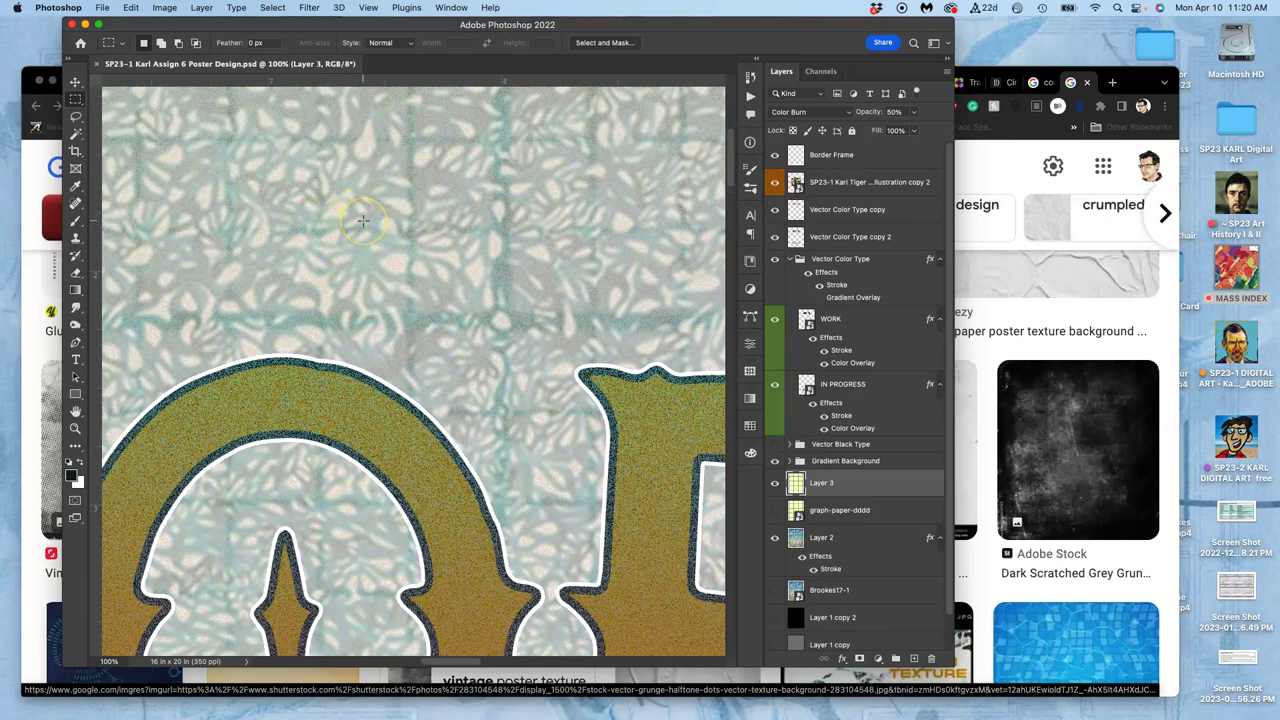
- Save a JPEG copy of the poster to the Assignment #6 folder with the quality set to 12 (Maximum)
scroll(363, 220, down, 10)
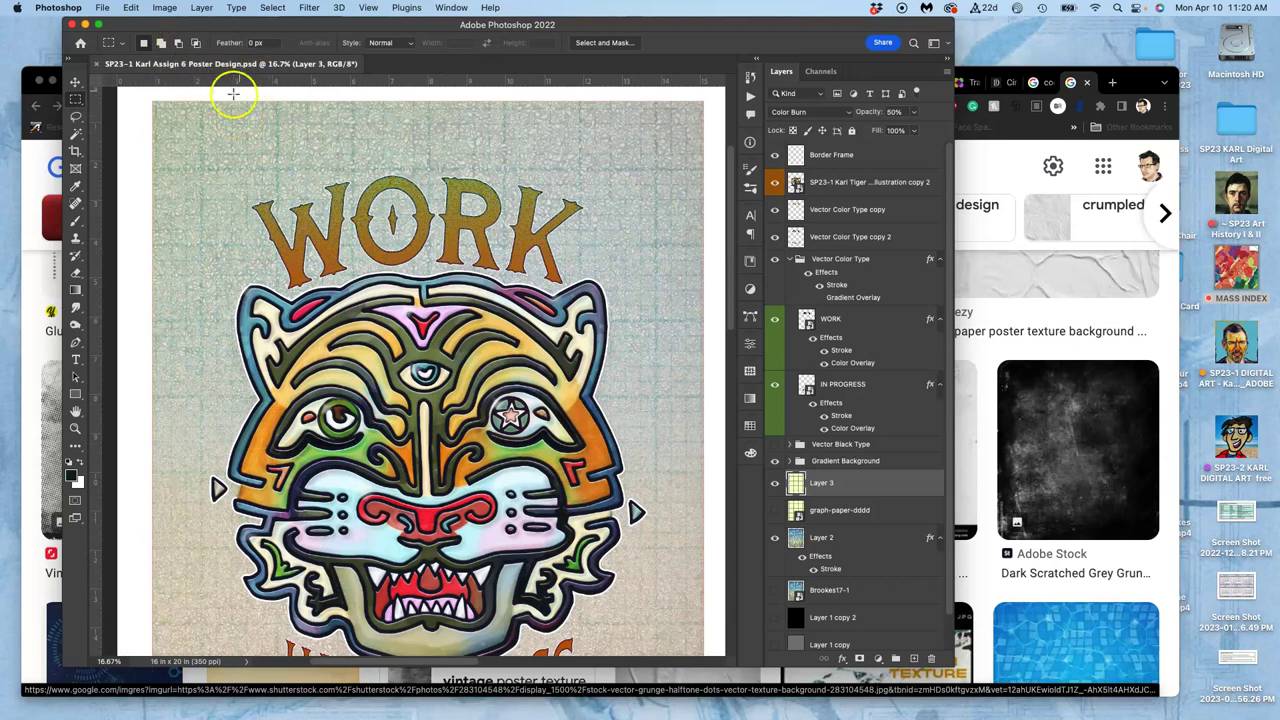
click(102, 7)
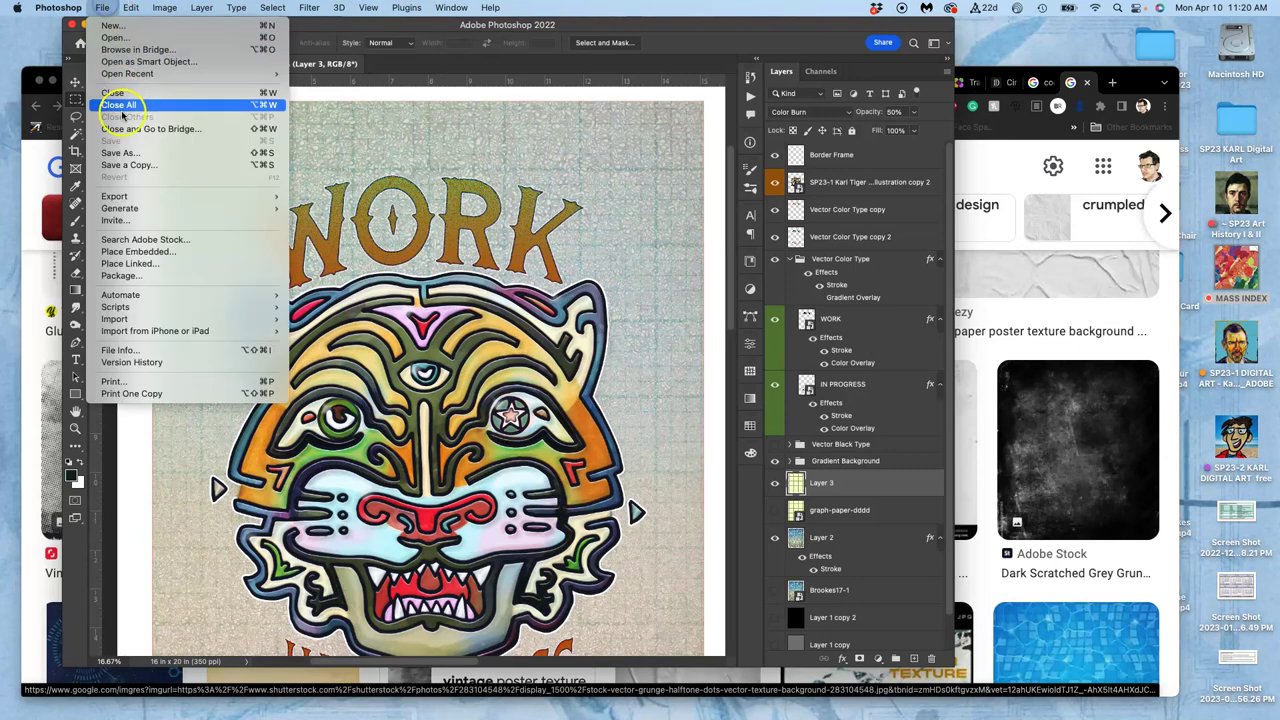
click(342, 209)
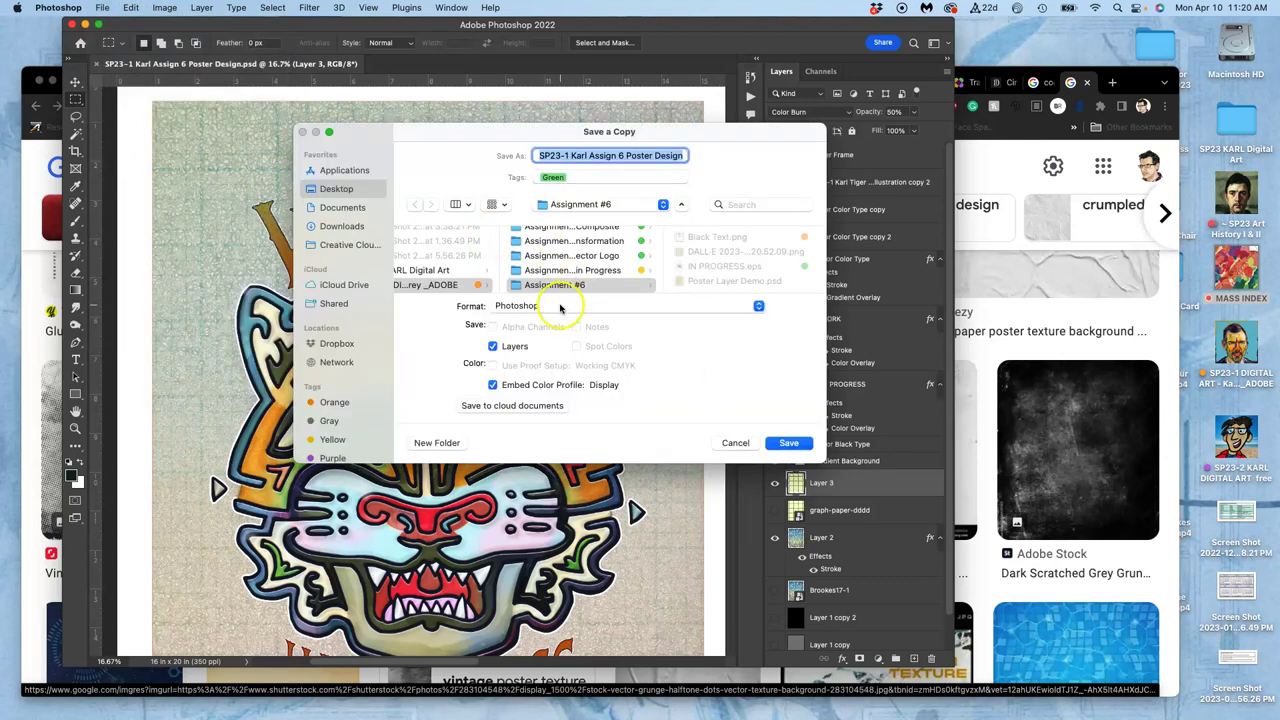
click(560, 307)
click(540, 410)
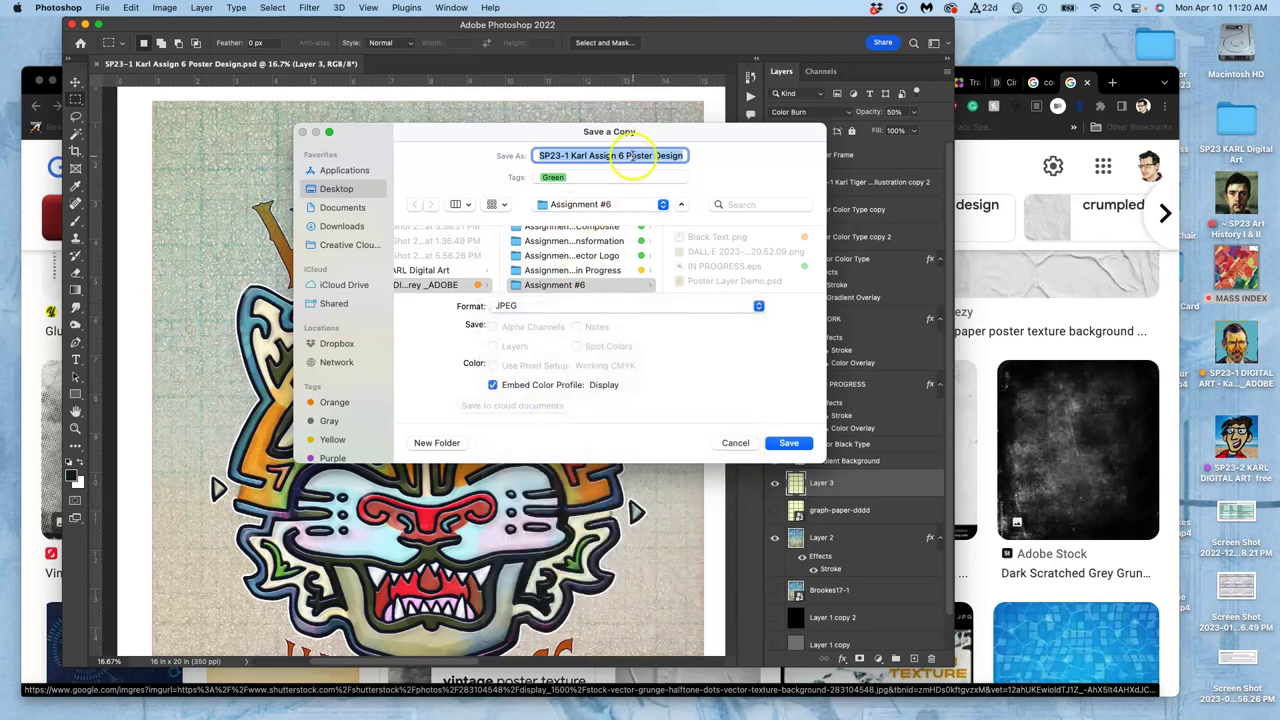
click(788, 443)
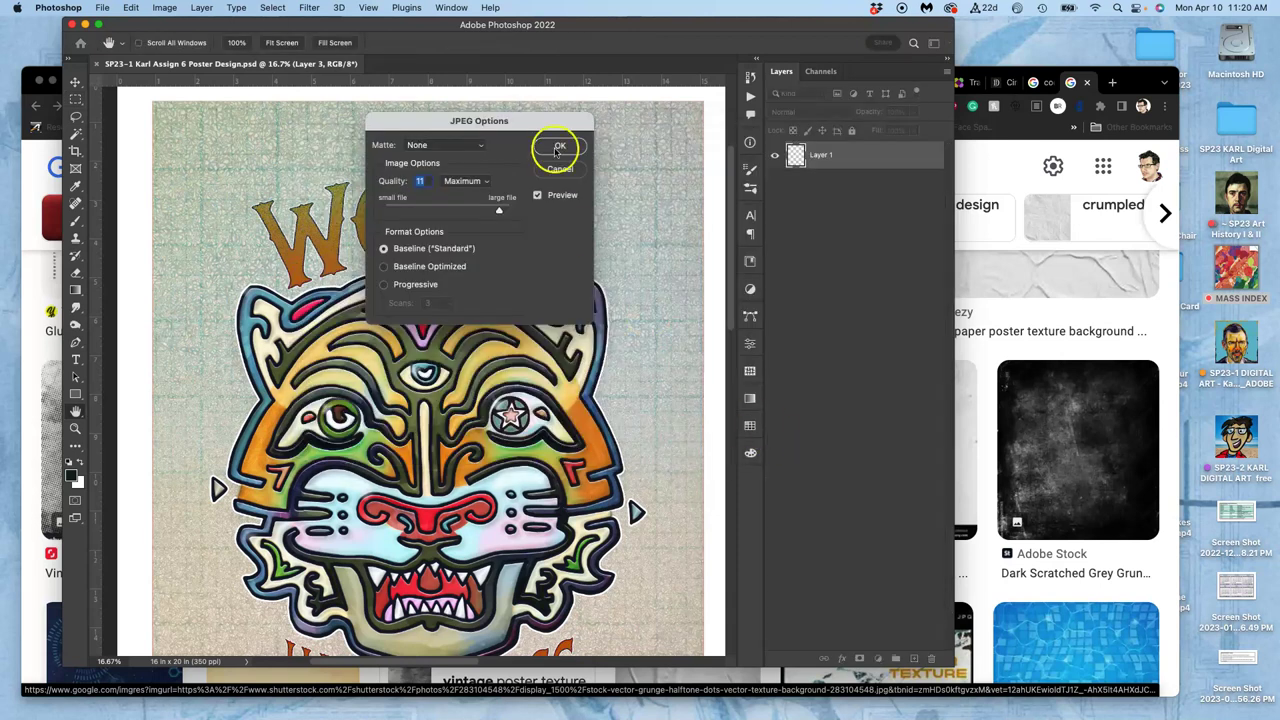
drag(500, 208, 513, 213)
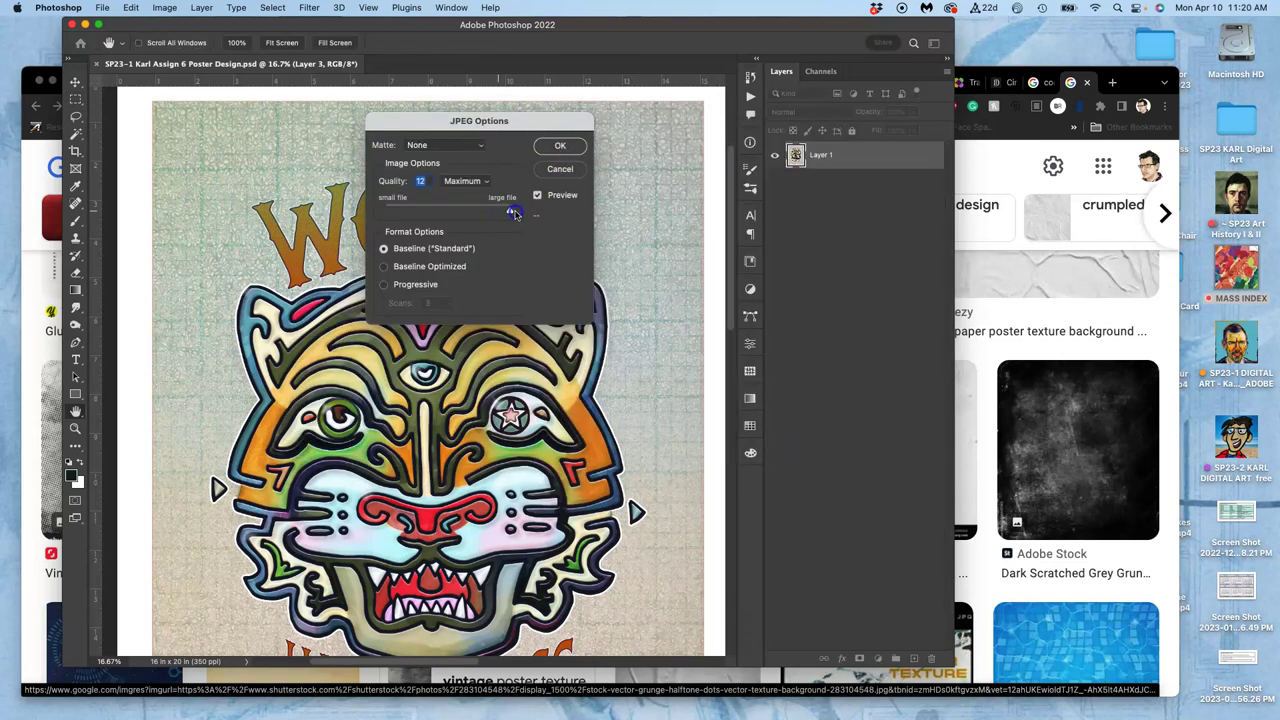
click(561, 150)
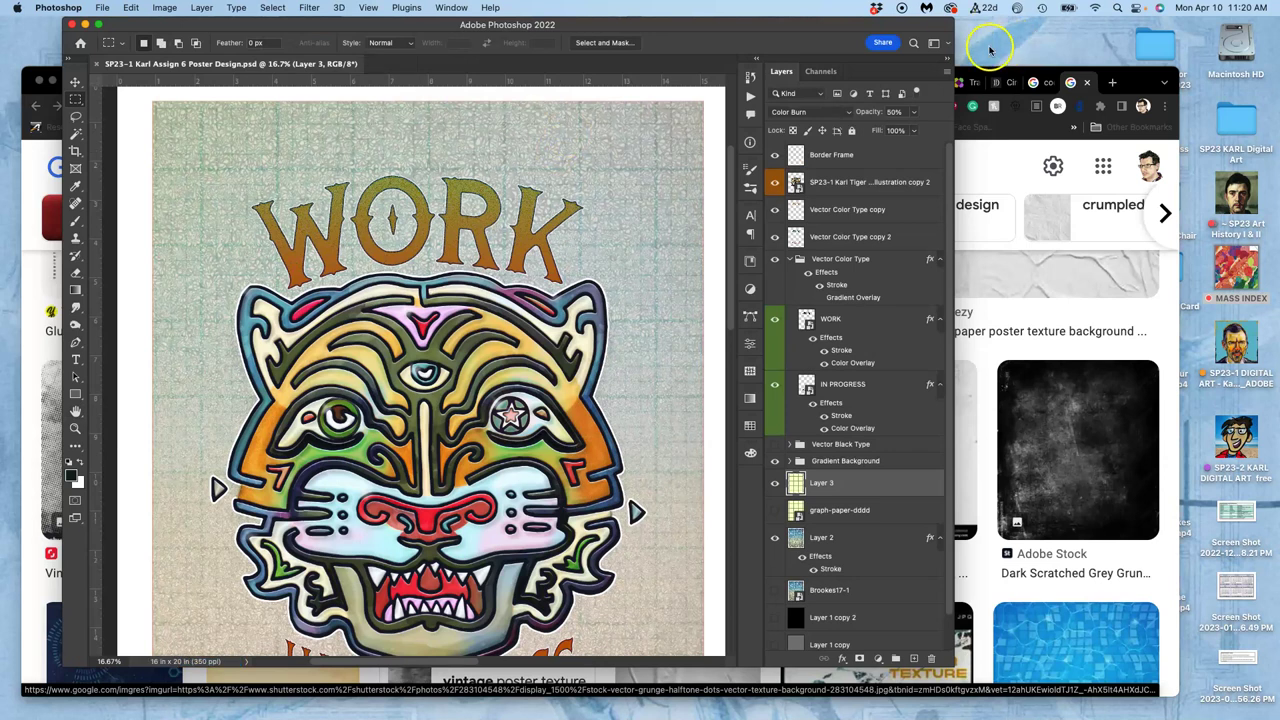
- Switch to Chrome and close the image-search and reference tabs, leaving the Etsy tattoo poster listing as the last tab
click(1139, 80)
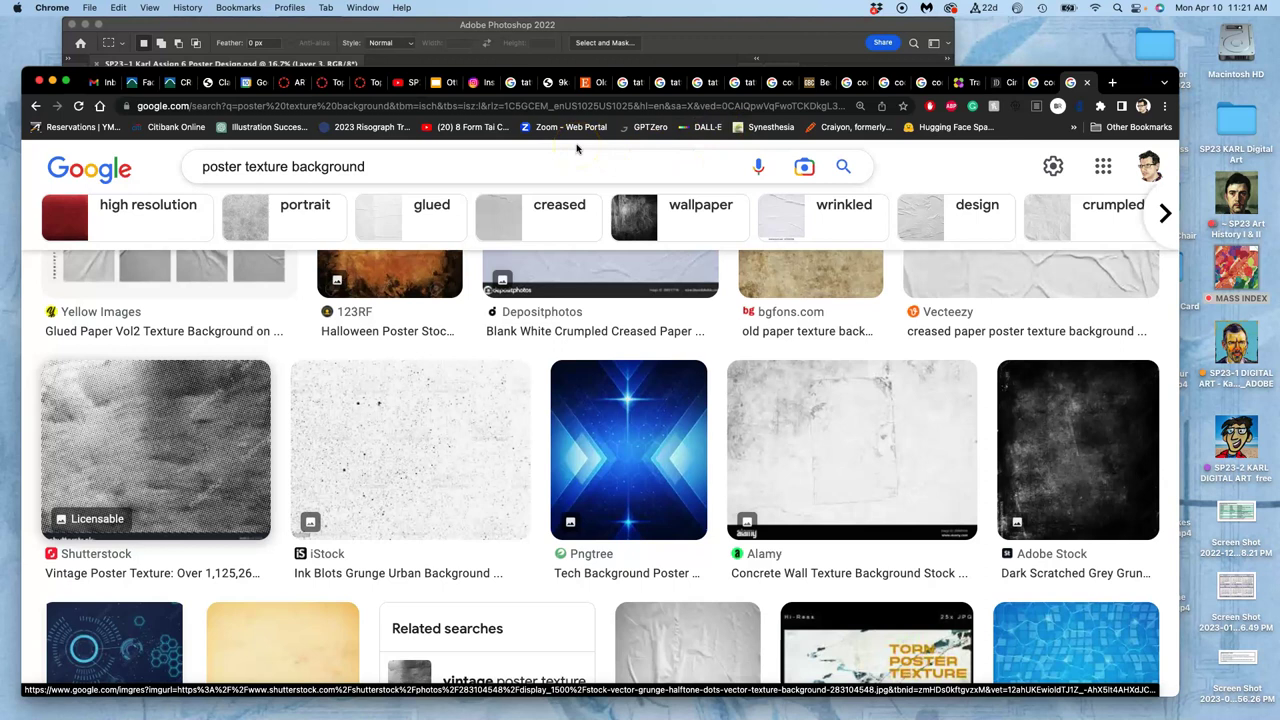
click(634, 87)
click(638, 84)
click(638, 84)
click(638, 84)
click(638, 84)
click(638, 84)
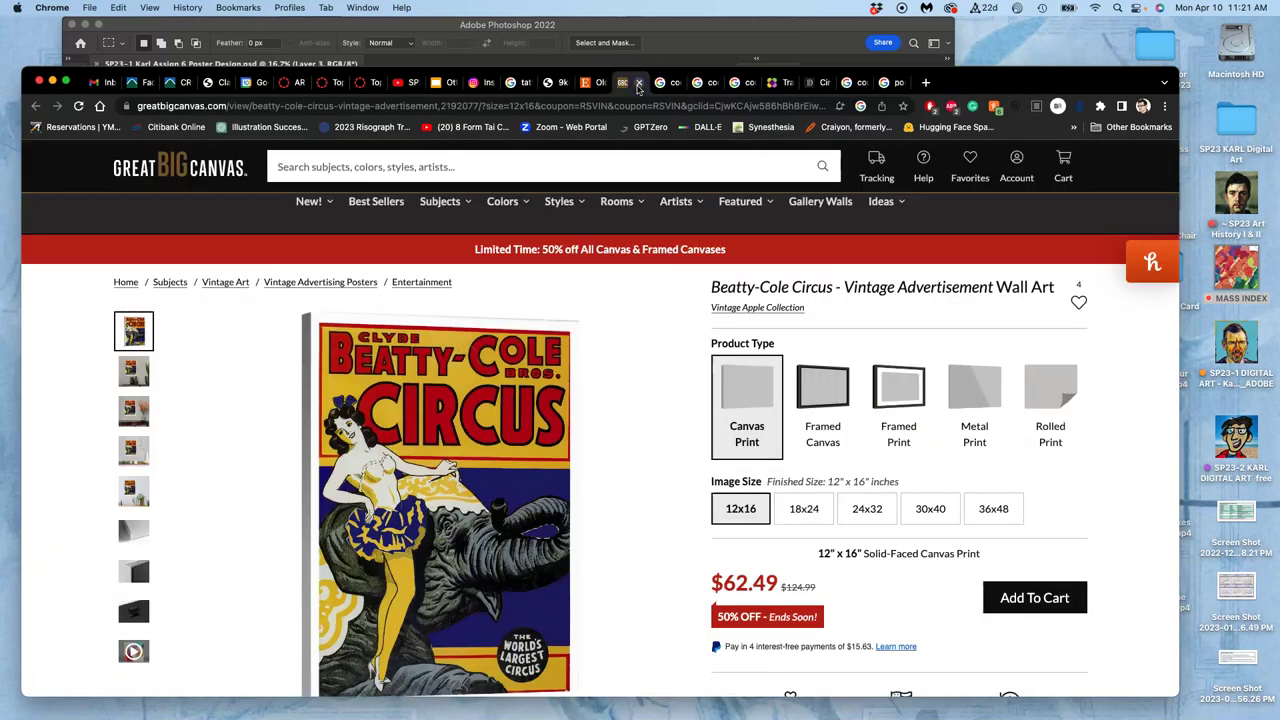
click(638, 84)
click(638, 84)
click(638, 84)
click(638, 84)
click(638, 84)
click(638, 84)
click(638, 84)
click(638, 84)
click(638, 84)
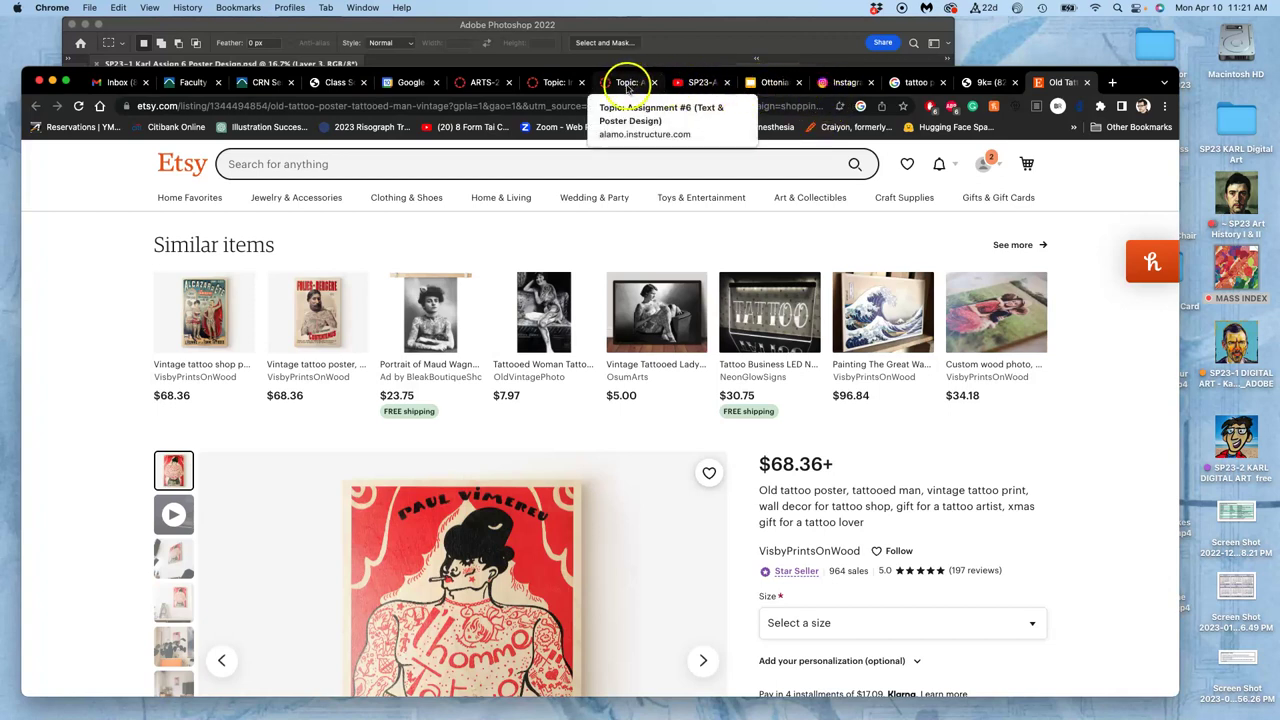
- Review the course outline's April schedule, the presentation discussion and the Assignment #6 past student example
click(490, 86)
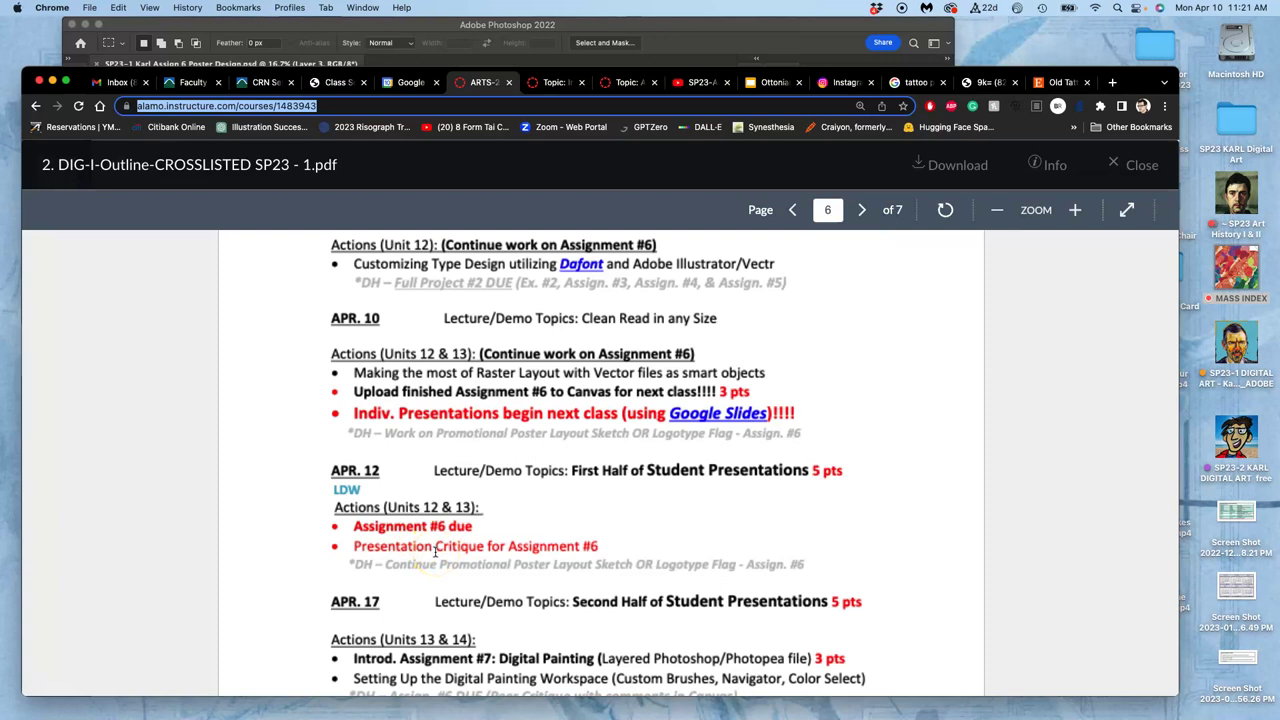
scroll(436, 549, down, 3)
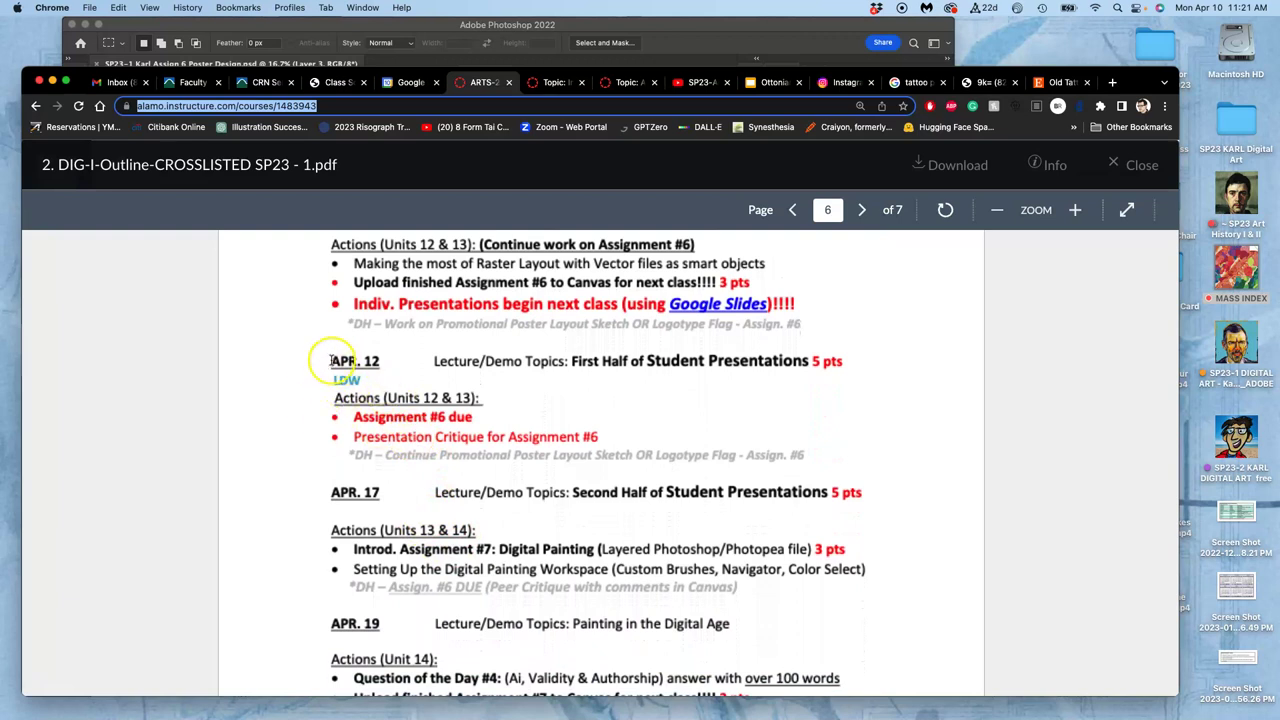
click(560, 83)
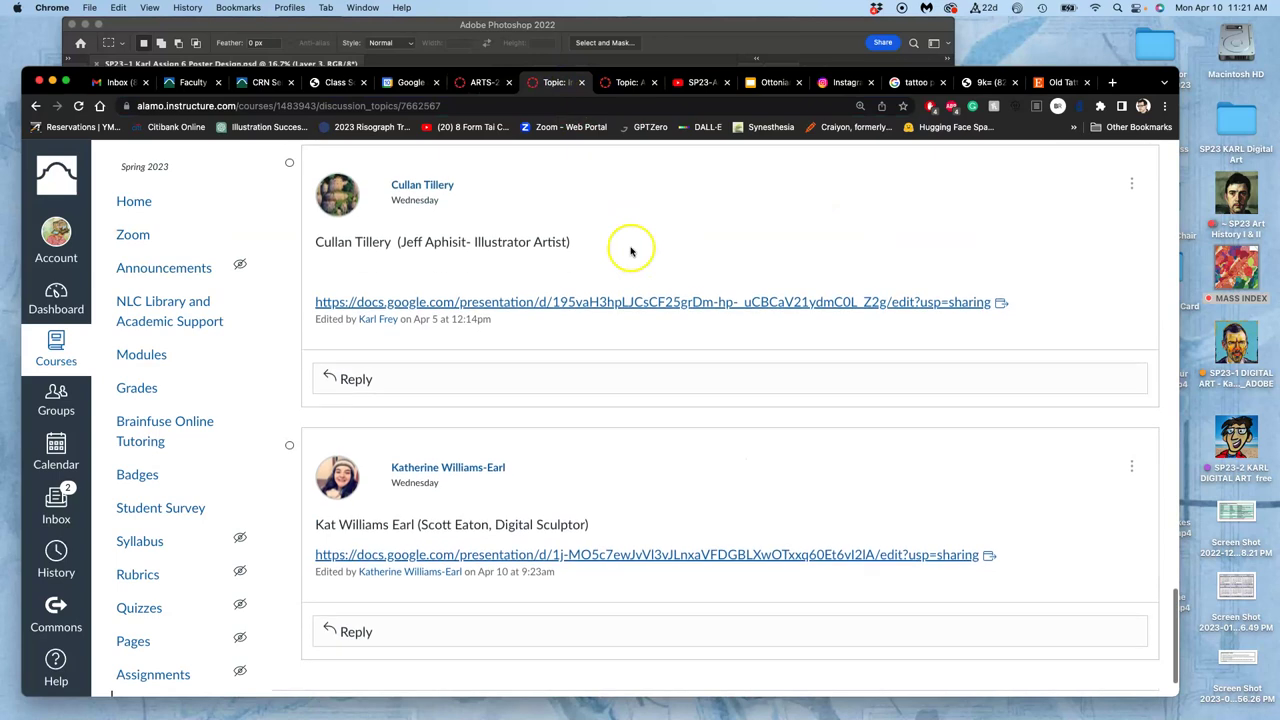
click(627, 84)
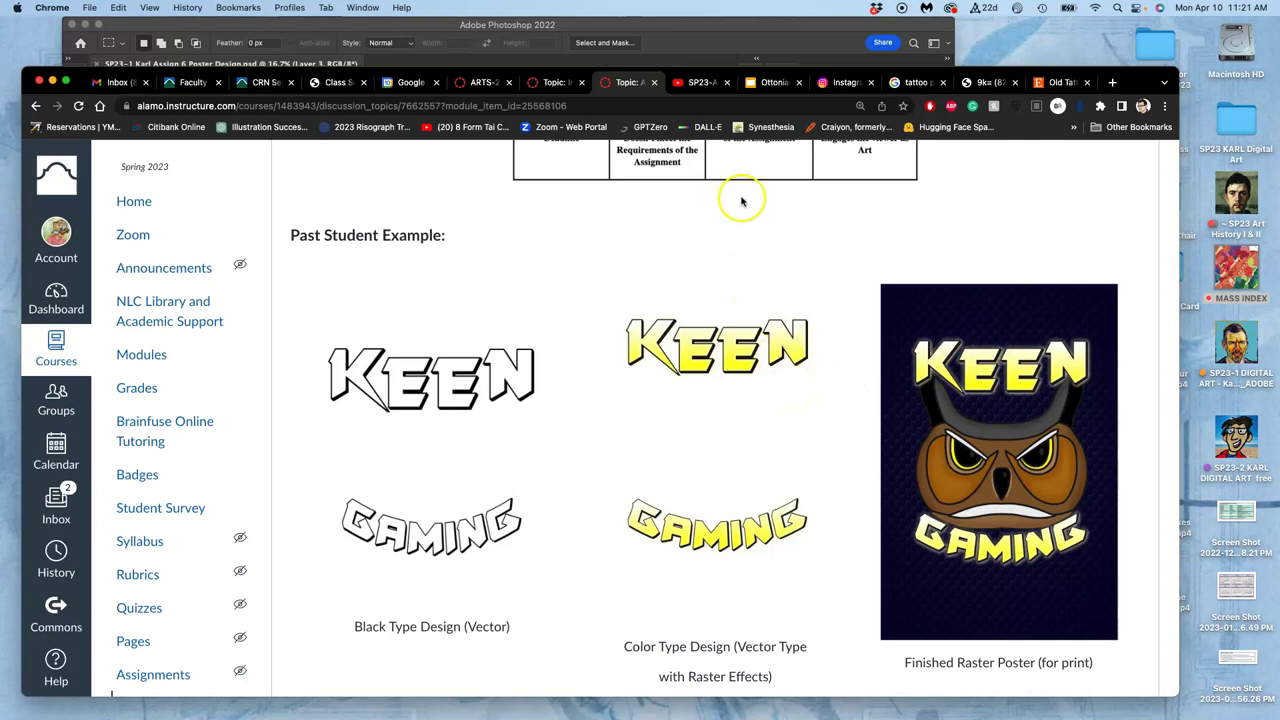
- Return to Photoshop and delete the hidden graph-paper-dddd and Brookes17-1 layers from the poster
click(402, 22)
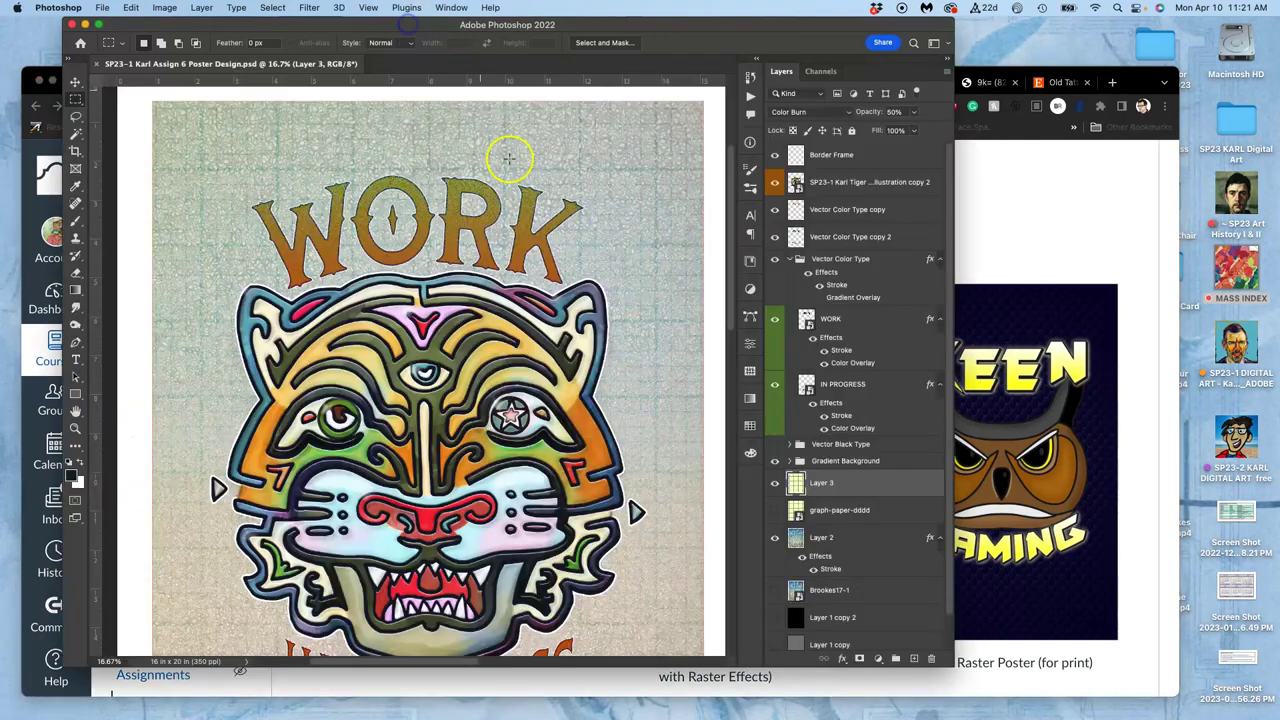
key(super+minus)
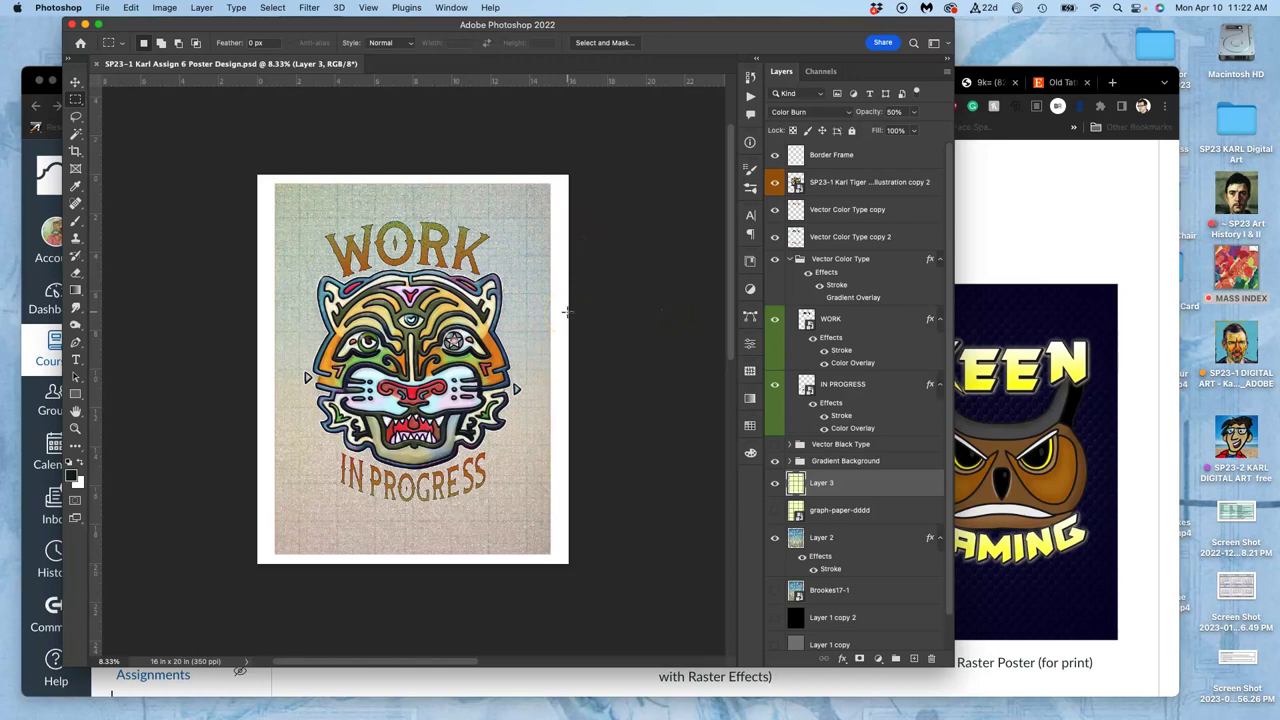
click(836, 510)
key(BackSpace)
click(838, 563)
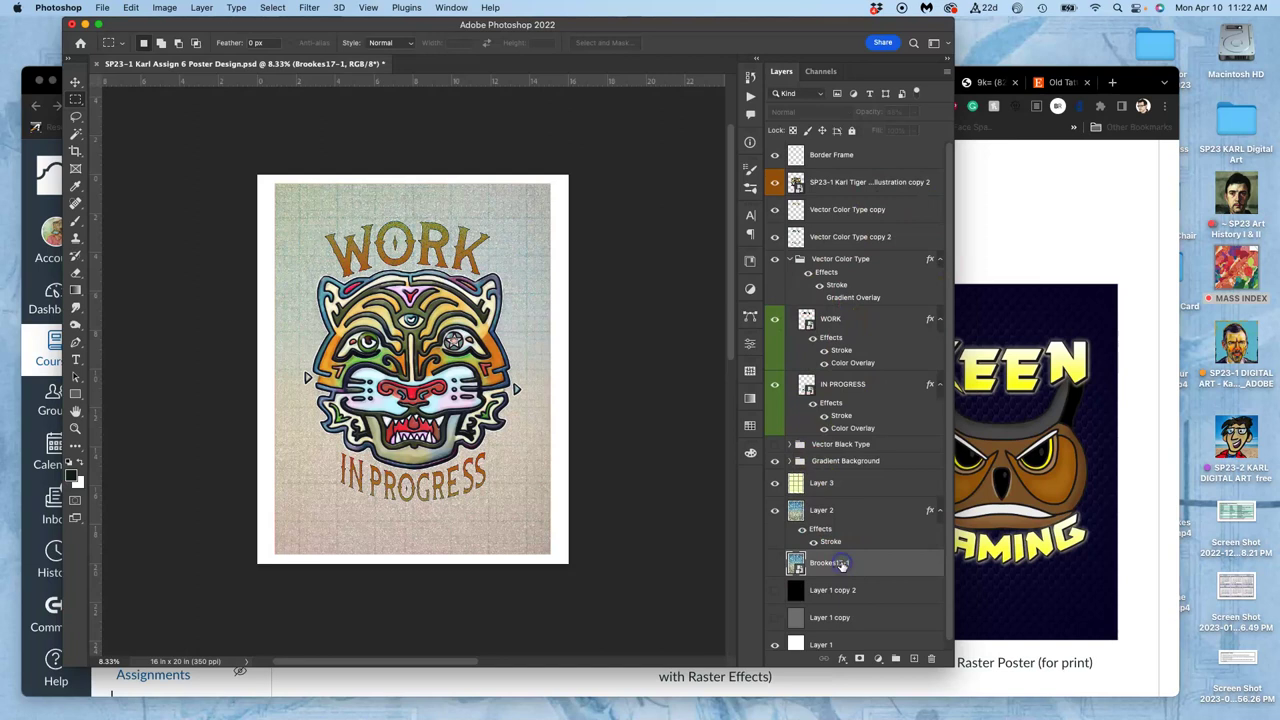
key(BackSpace)
- Preview the poster over the black and grey backdrops, and delete Layer 1 copy 2 and Layer 1 copy
click(774, 565)
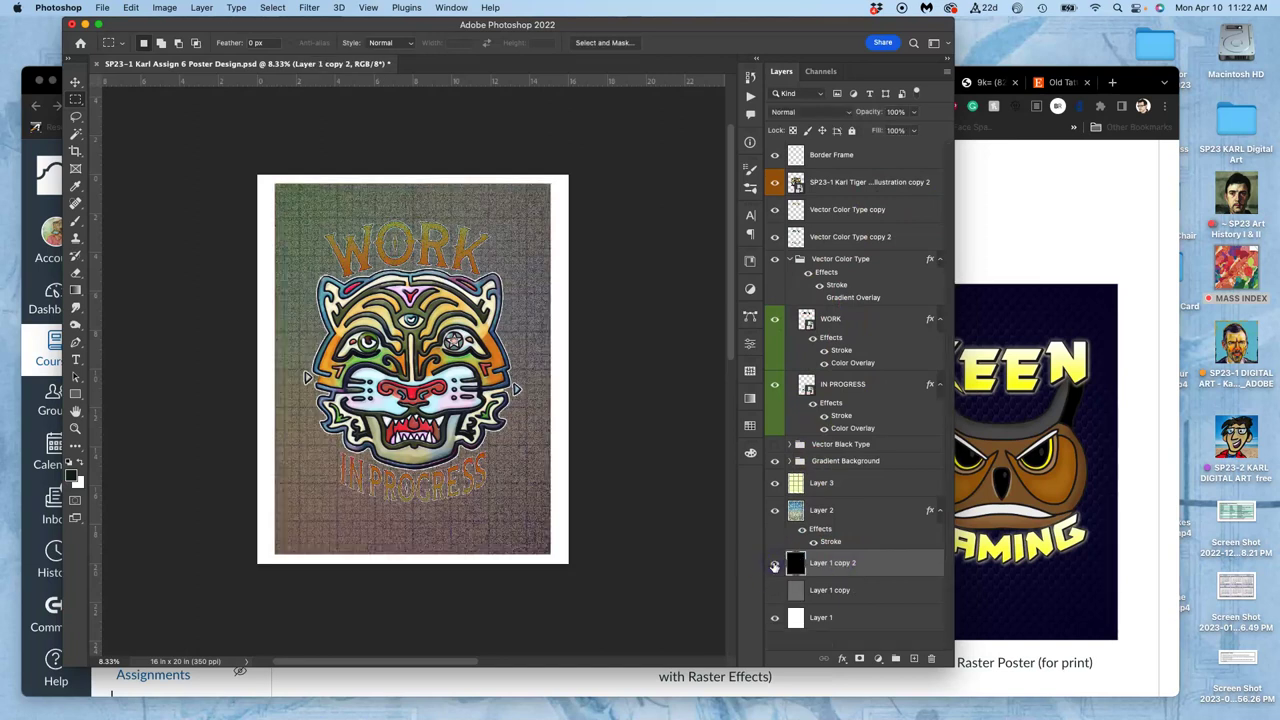
click(774, 565)
click(774, 591)
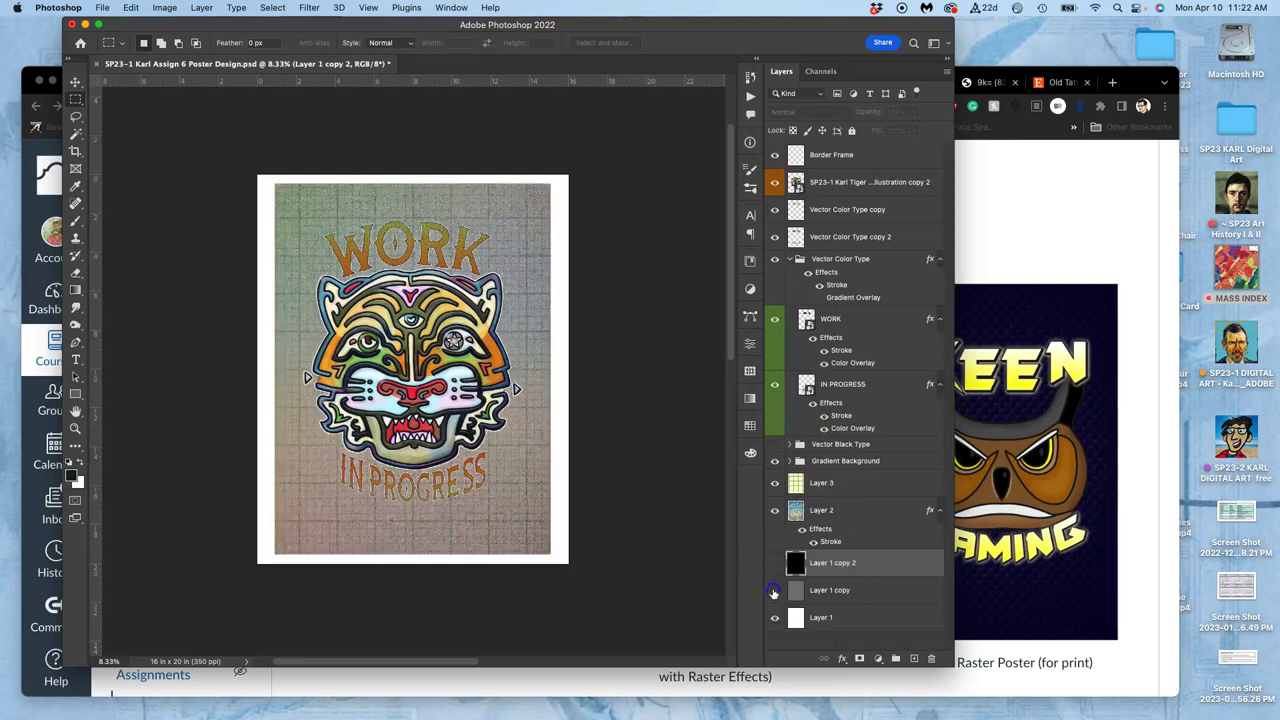
click(774, 591)
key(BackSpace)
key(BackSpace)
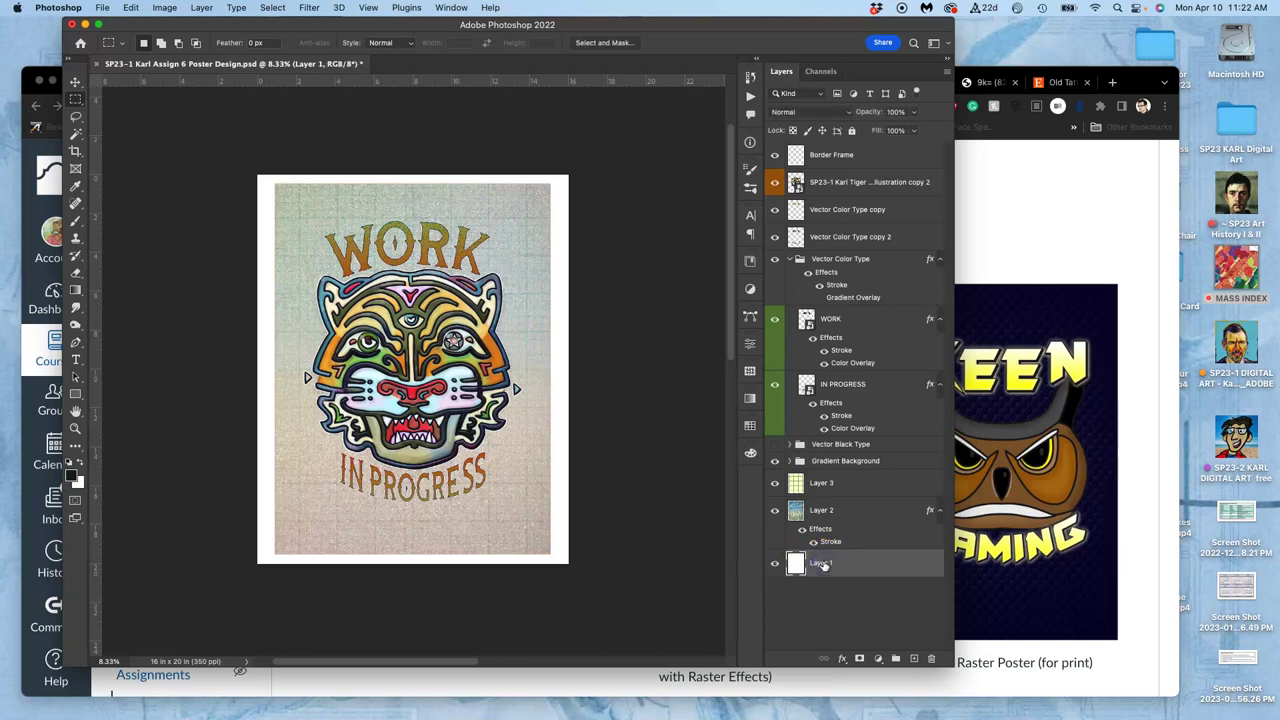
- Show the Vector Black Type group, check the IN PROGRESS lettering up close, and save the poster
key(super+s)
key(super+equal)
key(super+equal)
key(super+equal)
key(super+equal)
key(super+equal)
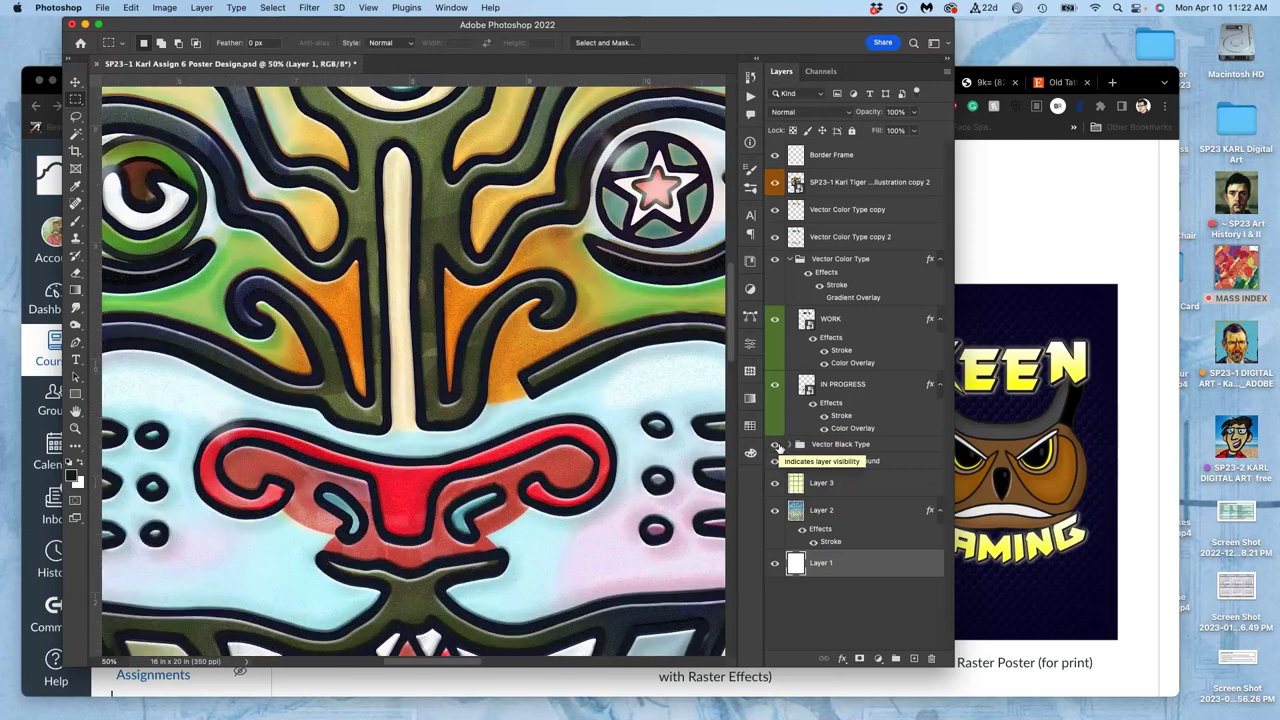
scroll(534, 487, down, 10)
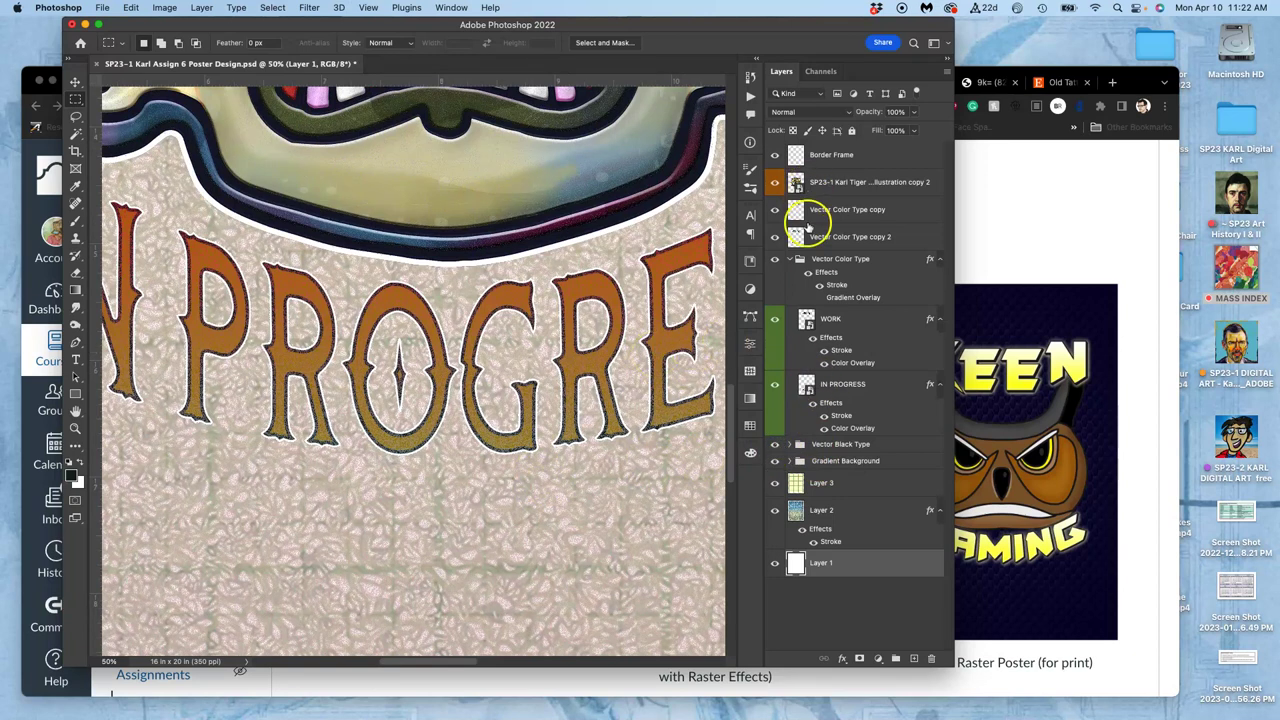
key(super+minus)
key(super+s)
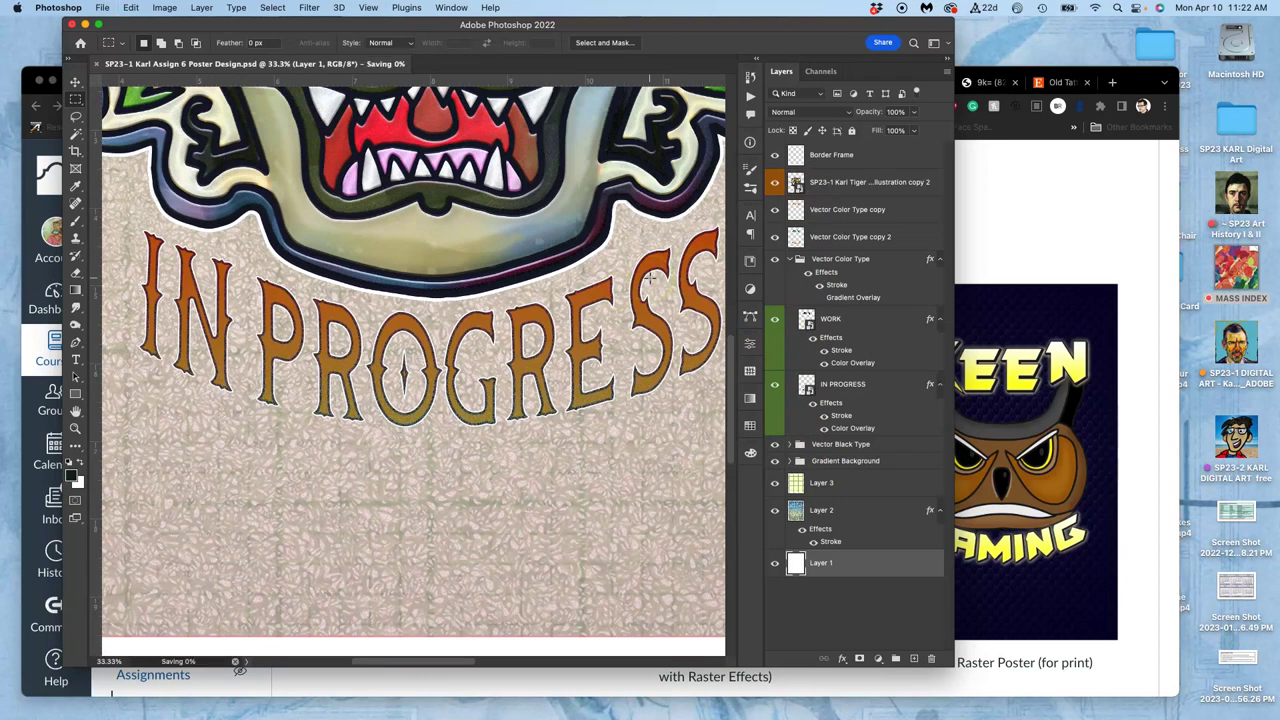
key(super+minus)
key(super+minus)
key(super+minus)
key(super+minus)
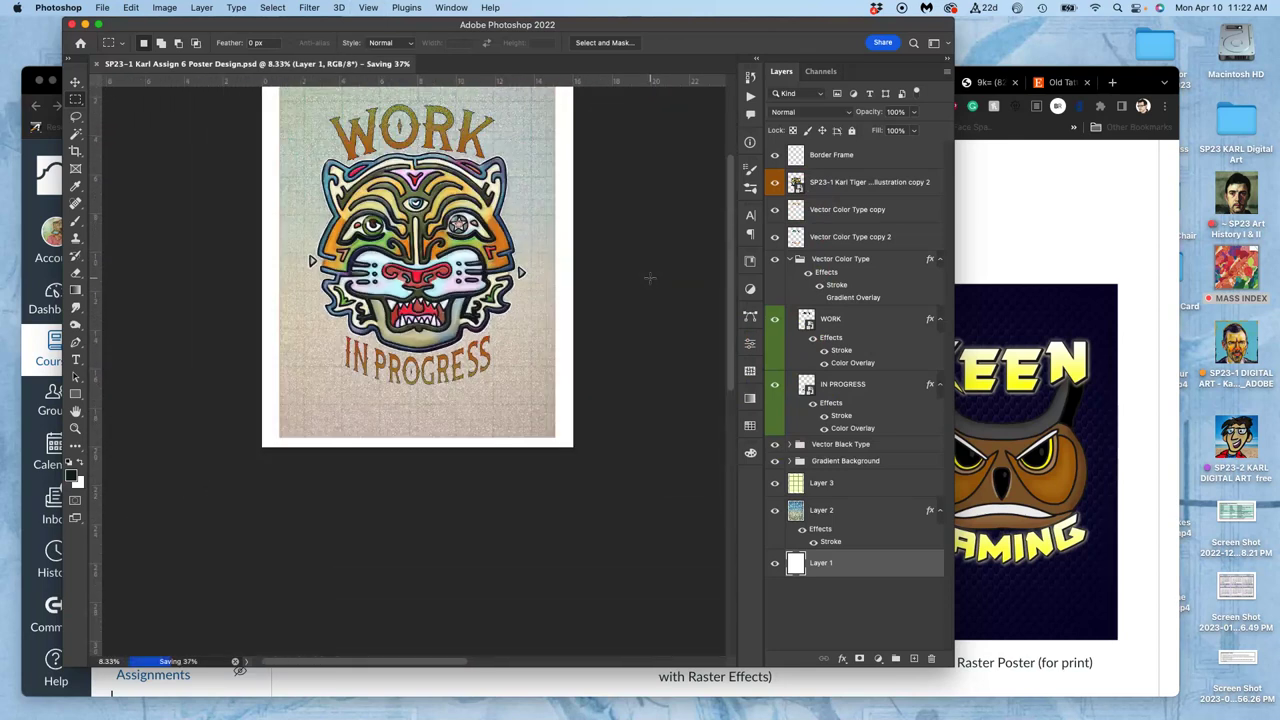
scroll(650, 278, up, 2)
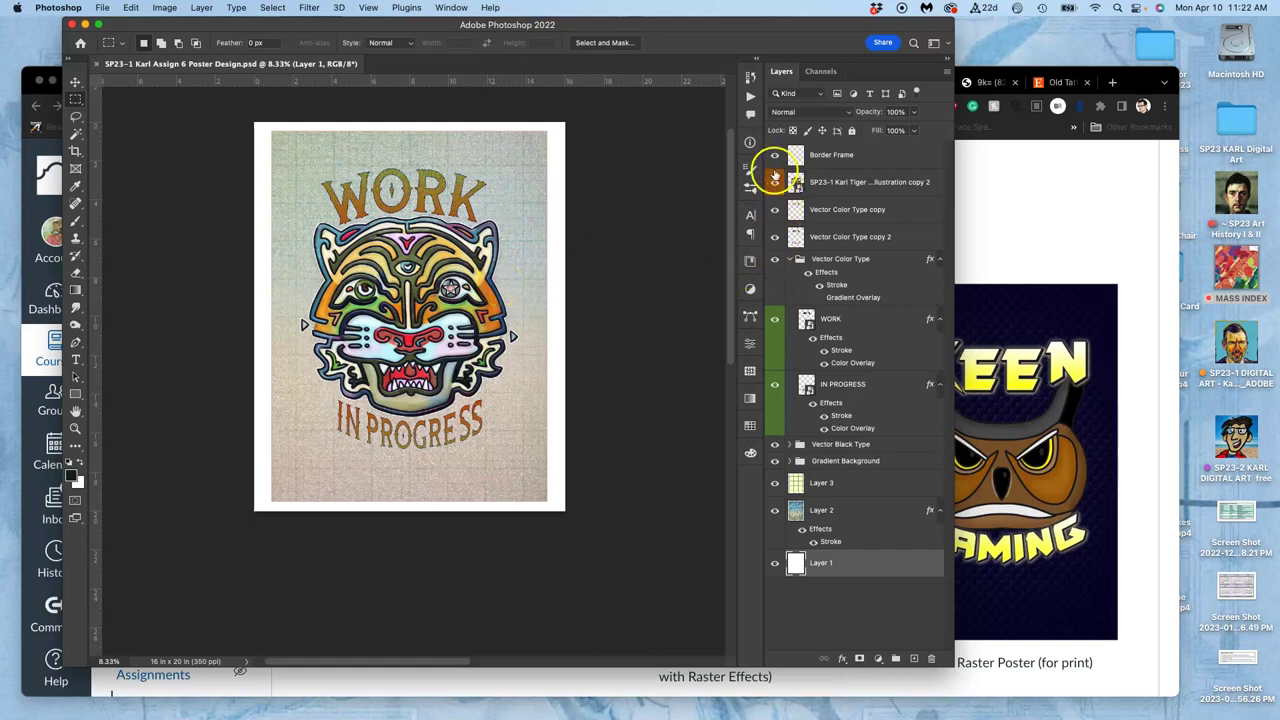
- Hide the tiger illustration layer and the Vector Color Type copy and Vector Color Type copy 2 layers
click(773, 183)
click(775, 209)
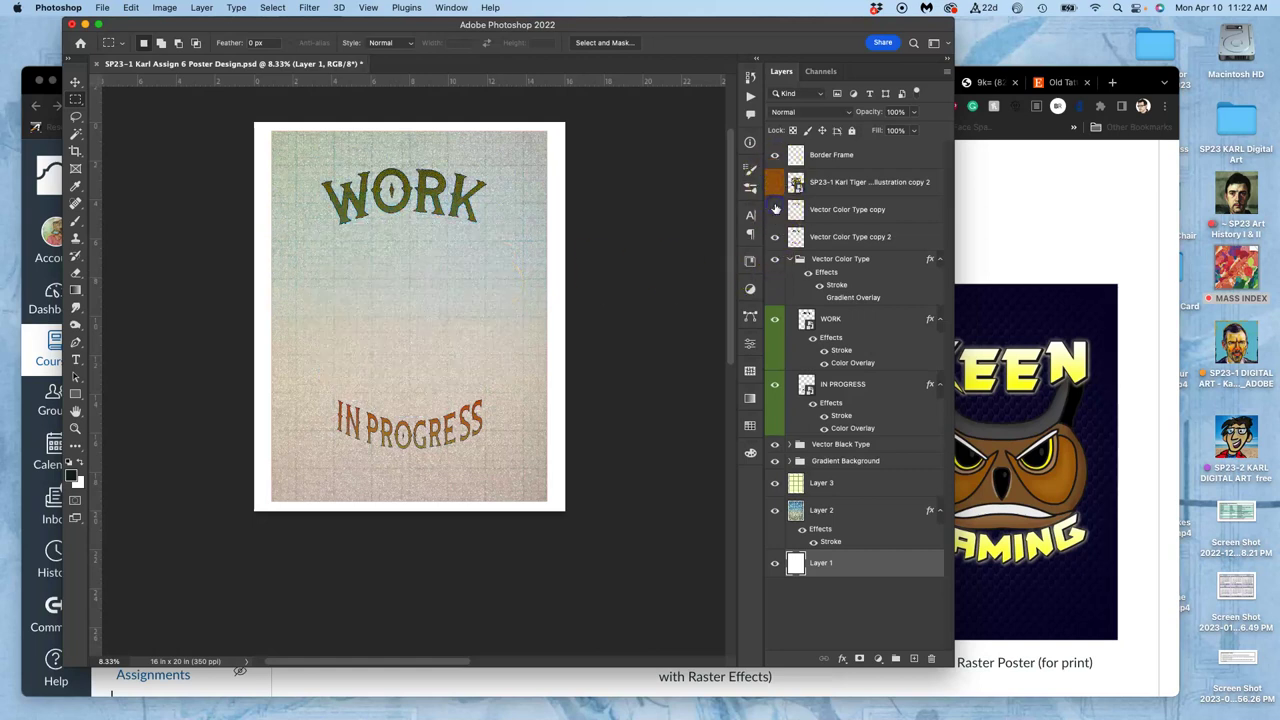
click(775, 209)
click(775, 209)
click(774, 241)
- Compare the lettering with the Vector Color Type group and its WORK and IN PROGRESS layers on and off
click(774, 259)
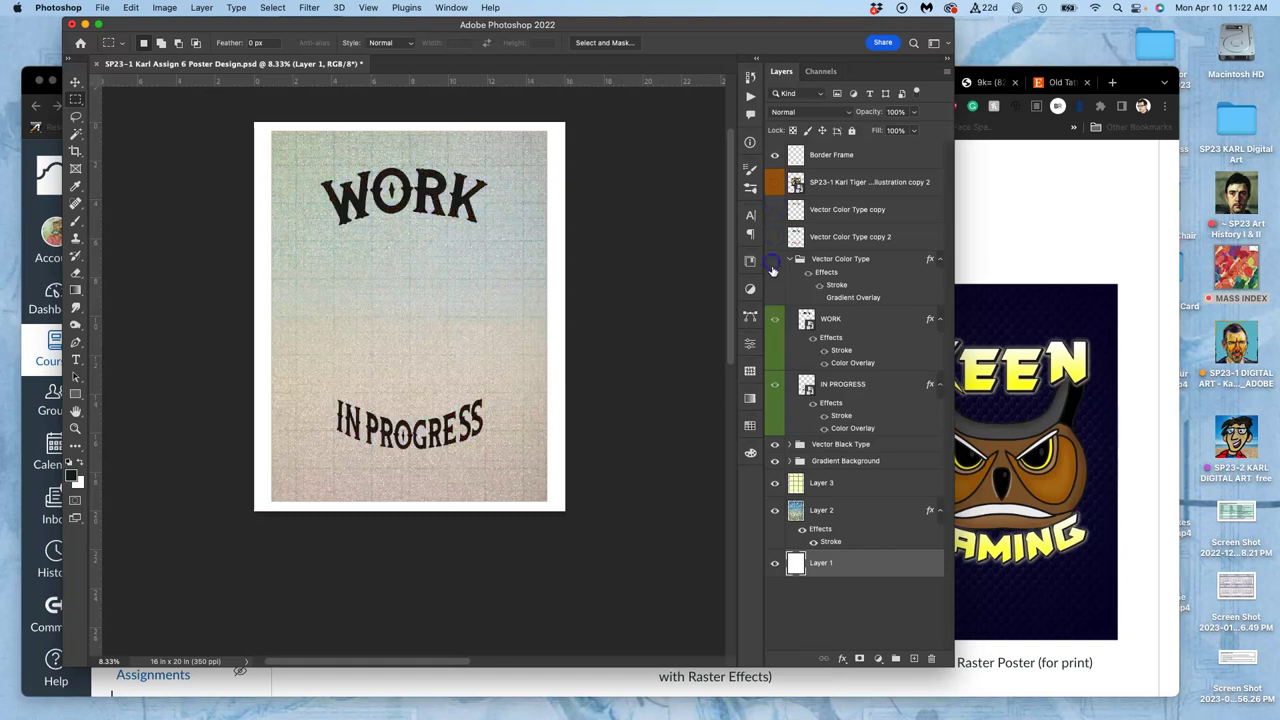
click(775, 318)
click(775, 378)
click(775, 318)
click(775, 318)
click(776, 384)
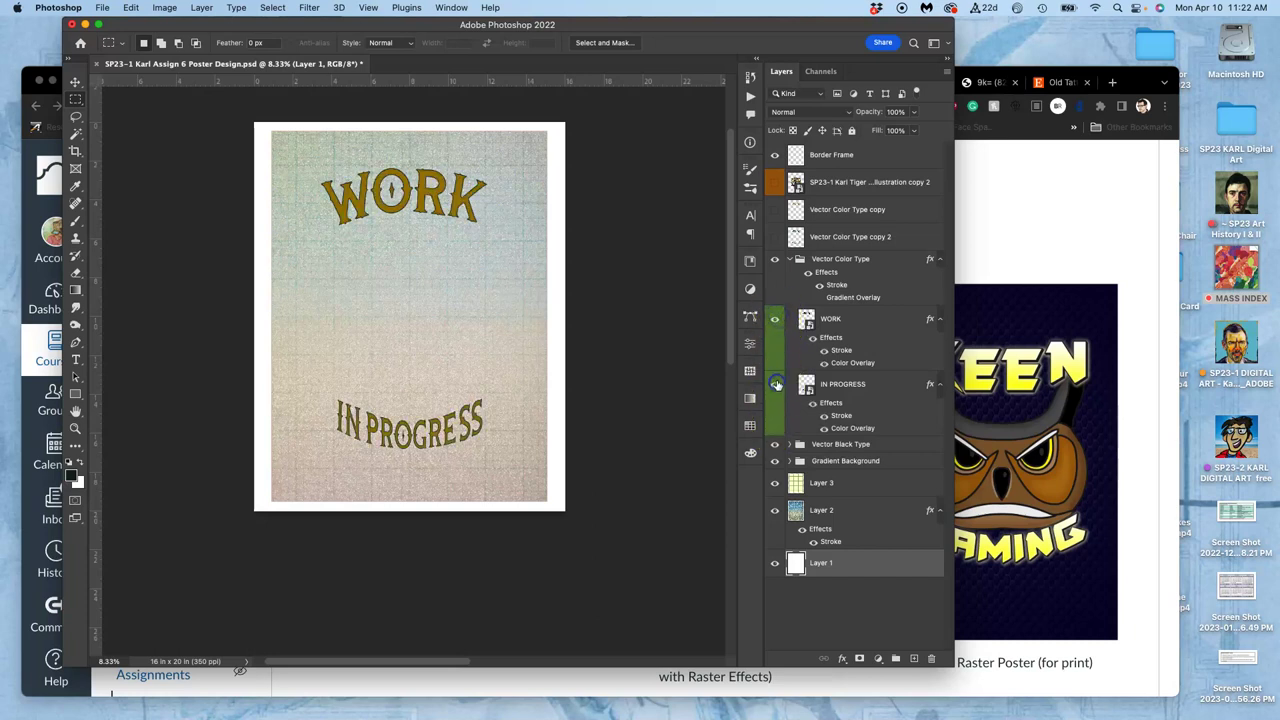
- Hide and collapse the Vector Color Type group and hide Vector Black Type, checking the Gradient Background and Border Frame by toggling them
click(774, 259)
click(790, 259)
click(775, 313)
click(775, 331)
click(775, 331)
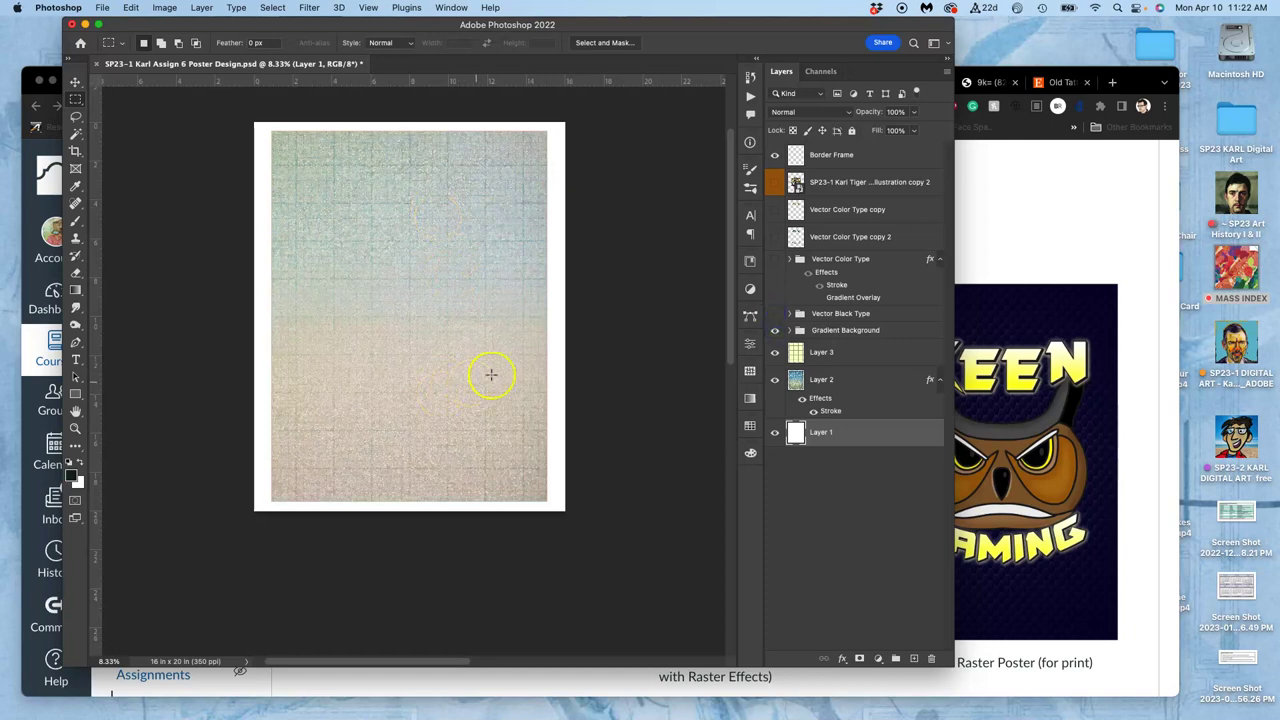
click(775, 155)
click(775, 155)
scroll(589, 114, up, 2)
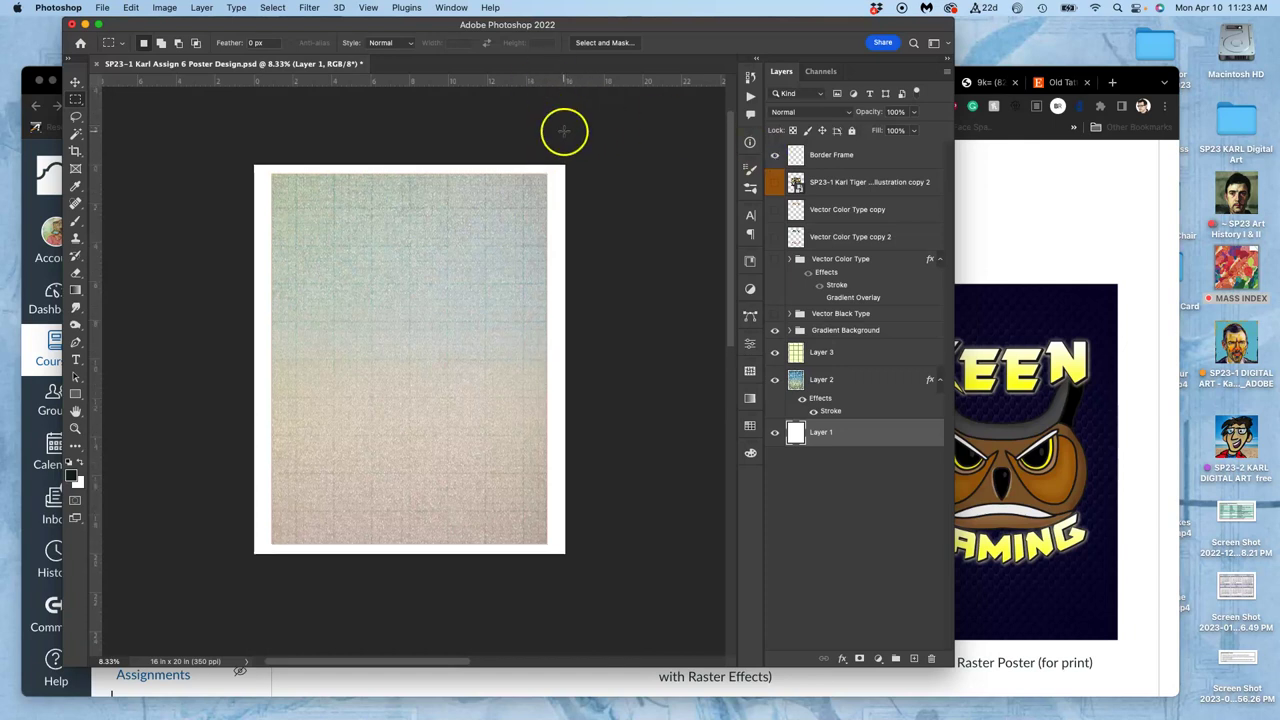
- Merge a copy of the visible background and border layers into a new layer directly above Border Frame
drag(407, 26, 405, 64)
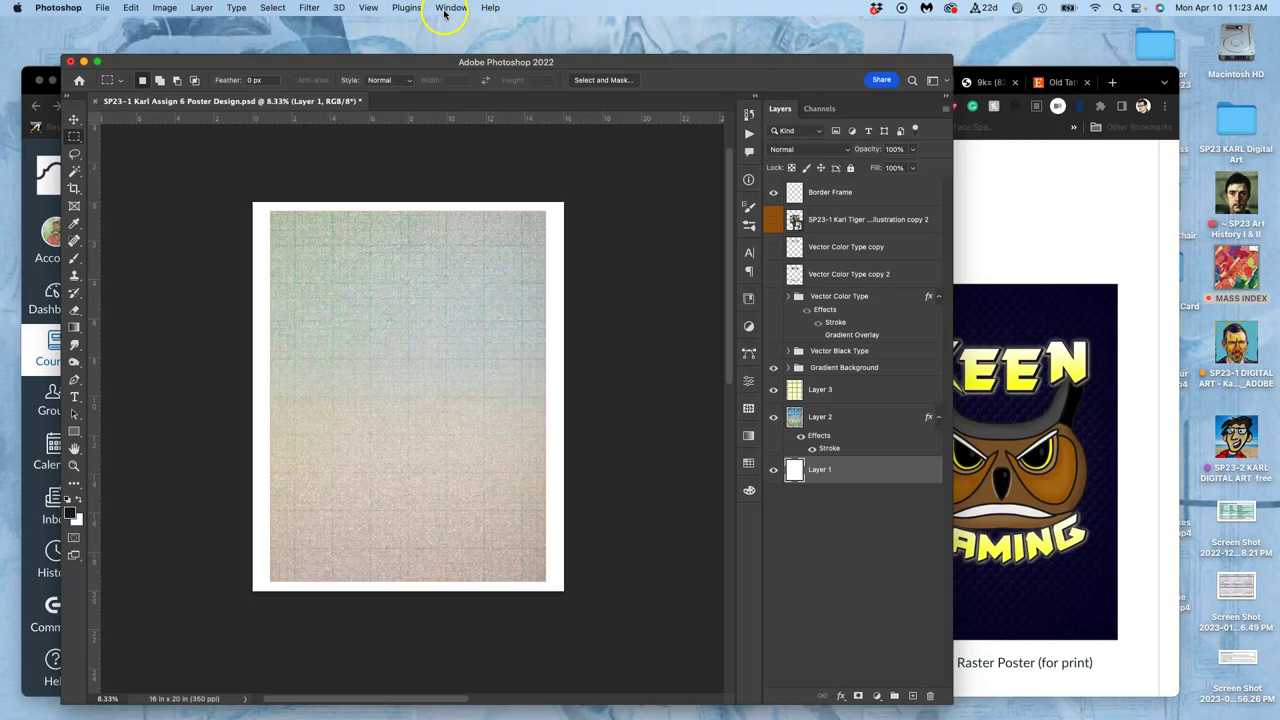
click(843, 194)
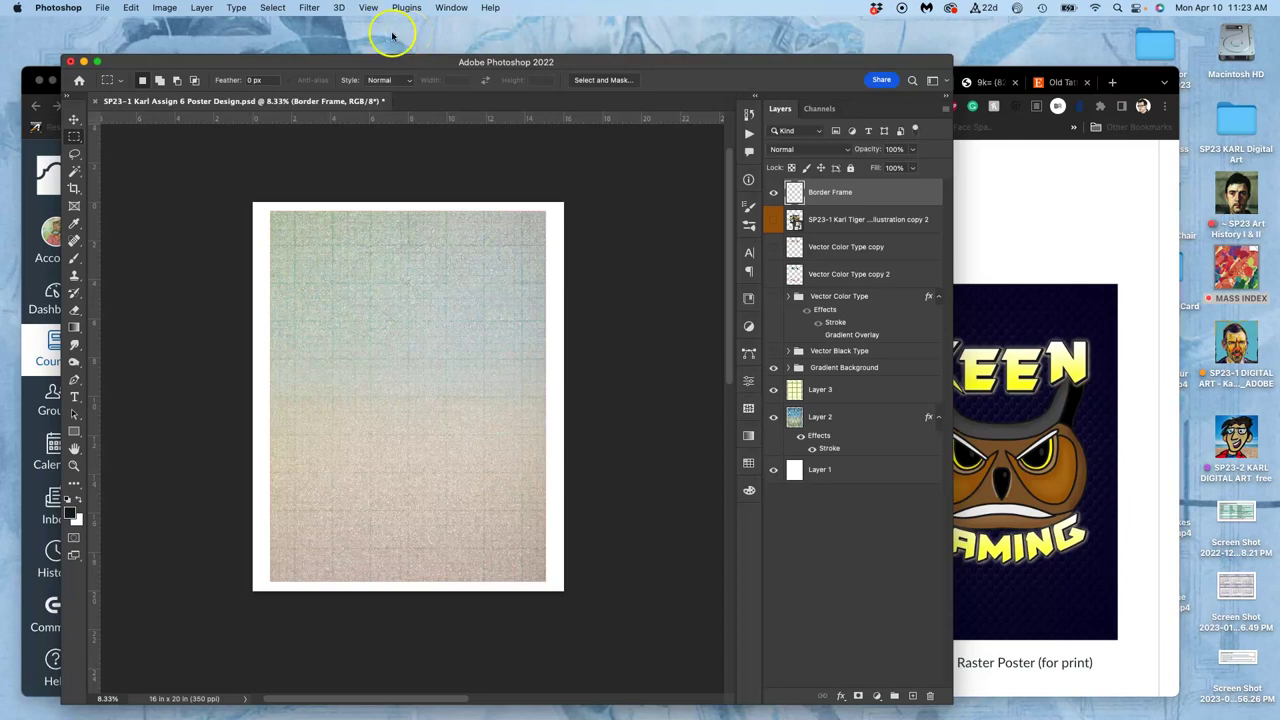
click(201, 8)
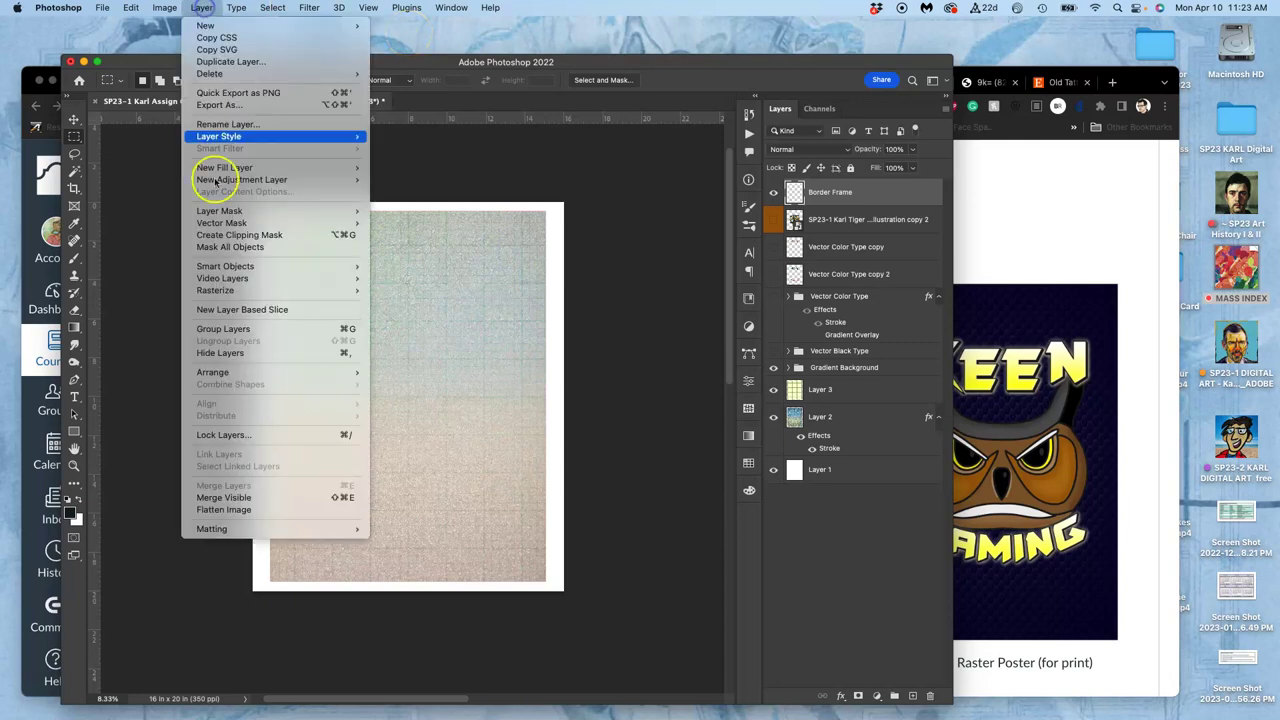
click(254, 498)
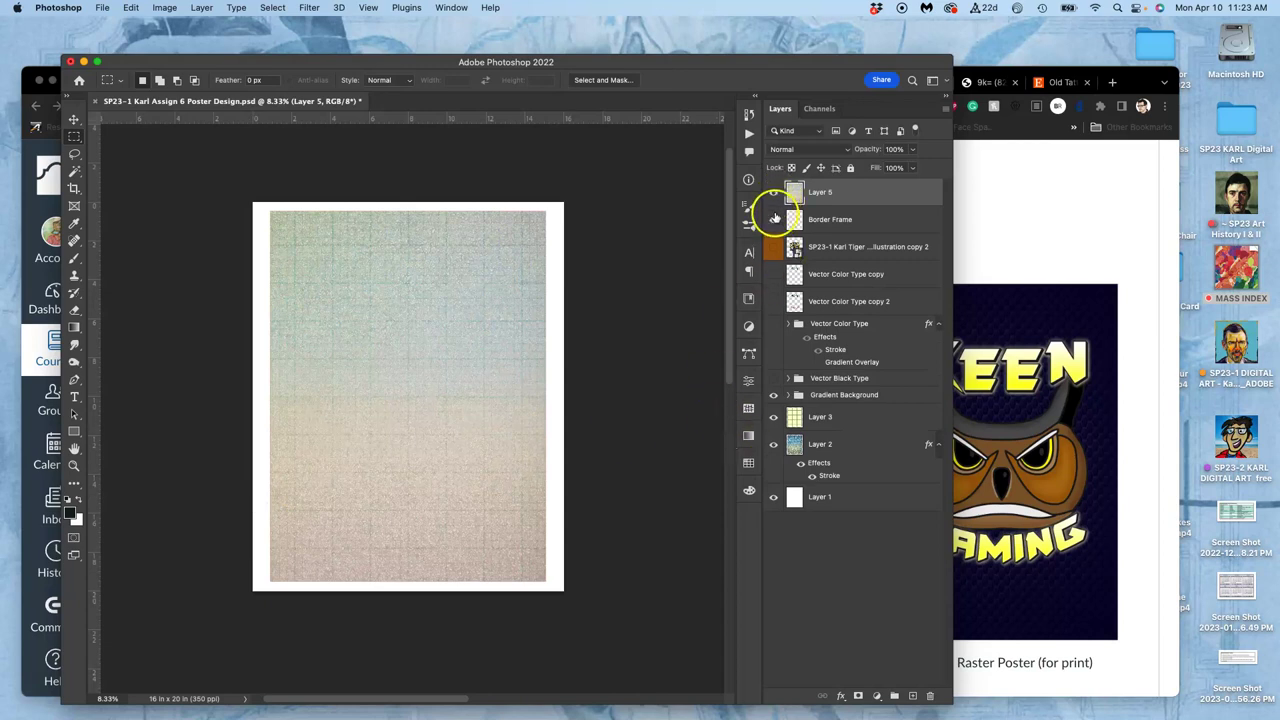
- Hide Border Frame, Gradient Background, Layer 3, Layer 2 and Layer 1, and toggle the merged layer to check it alone
drag(775, 240, 773, 416)
click(773, 497)
click(773, 192)
click(773, 193)
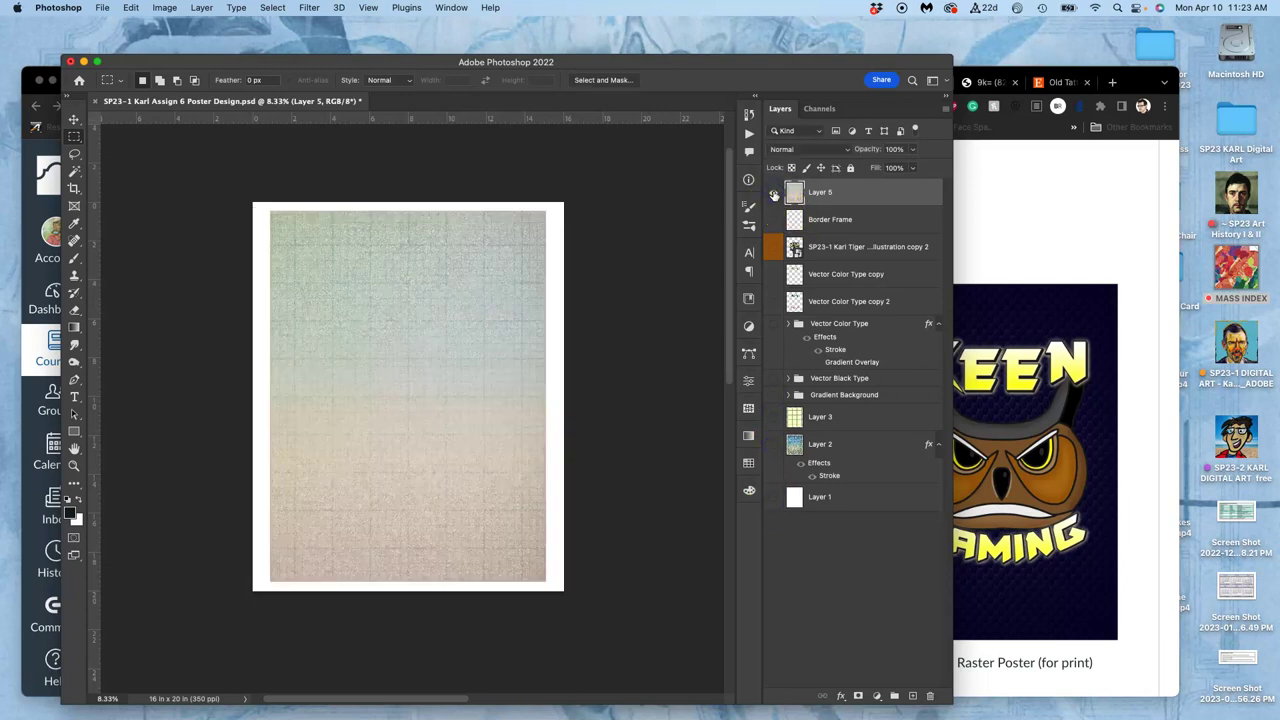
- Open Layer 5 in the Filter Gallery, inspect the Plastic Wrap preview, and choose the Halftone Pattern sketch filter instead
click(314, 7)
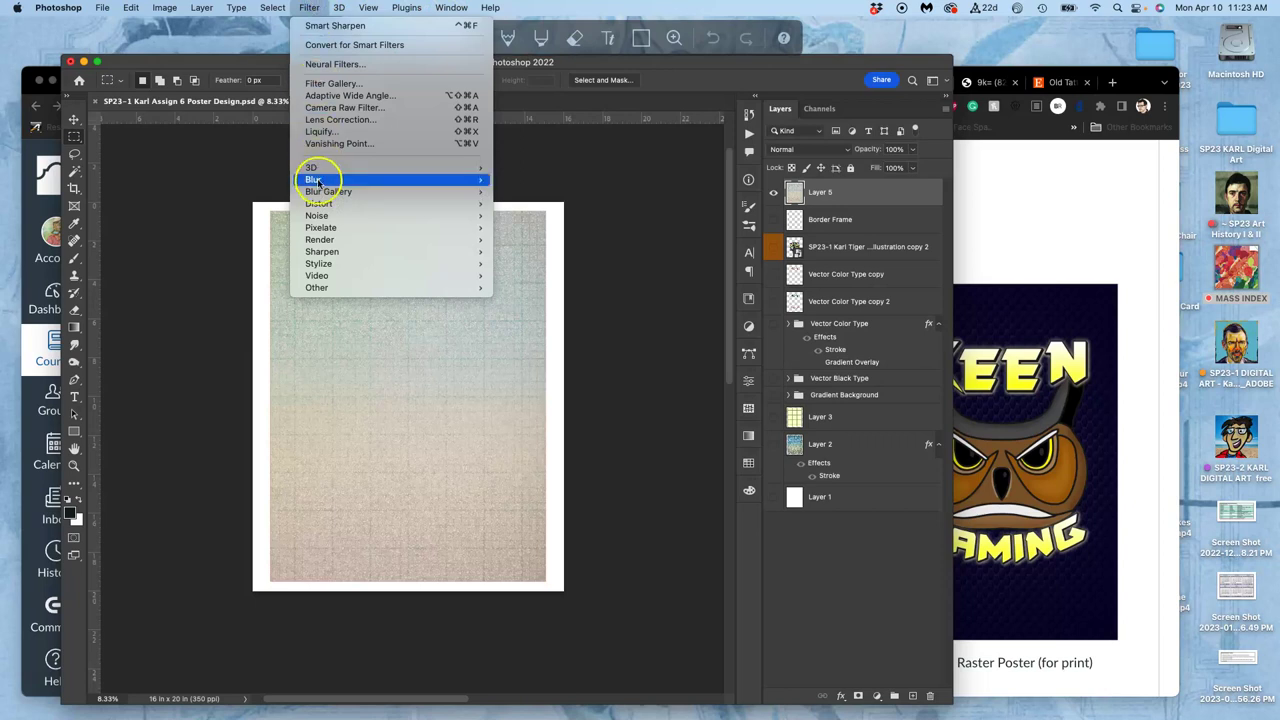
click(323, 87)
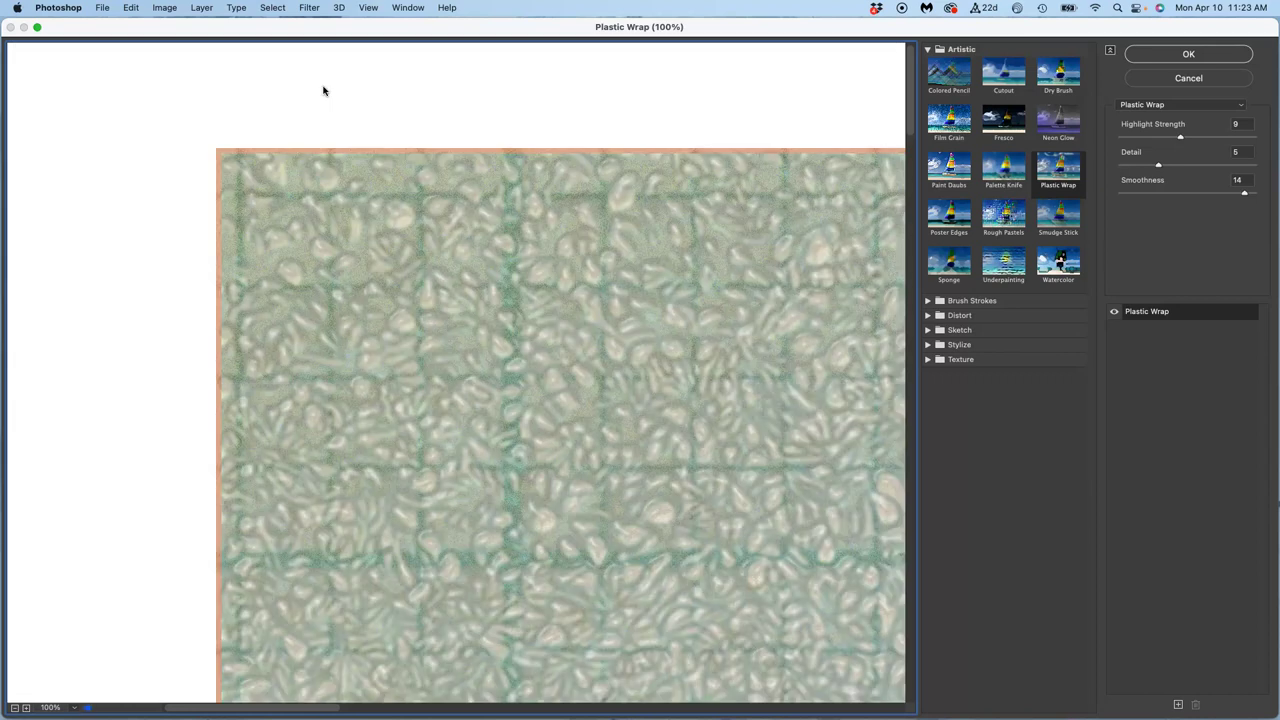
drag(367, 221, 414, 300)
scroll(414, 304, down, 3)
scroll(414, 304, right, 5)
scroll(413, 307, down, 3)
scroll(413, 307, left, 2)
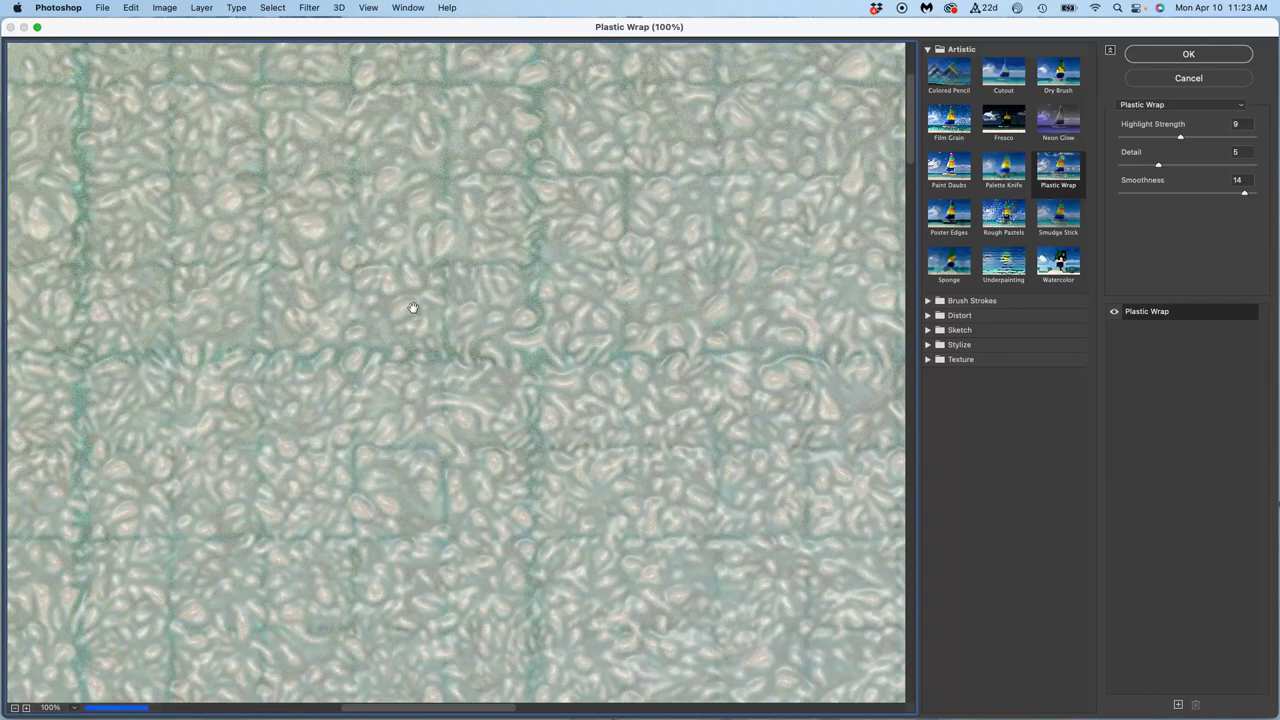
drag(421, 322, 645, 330)
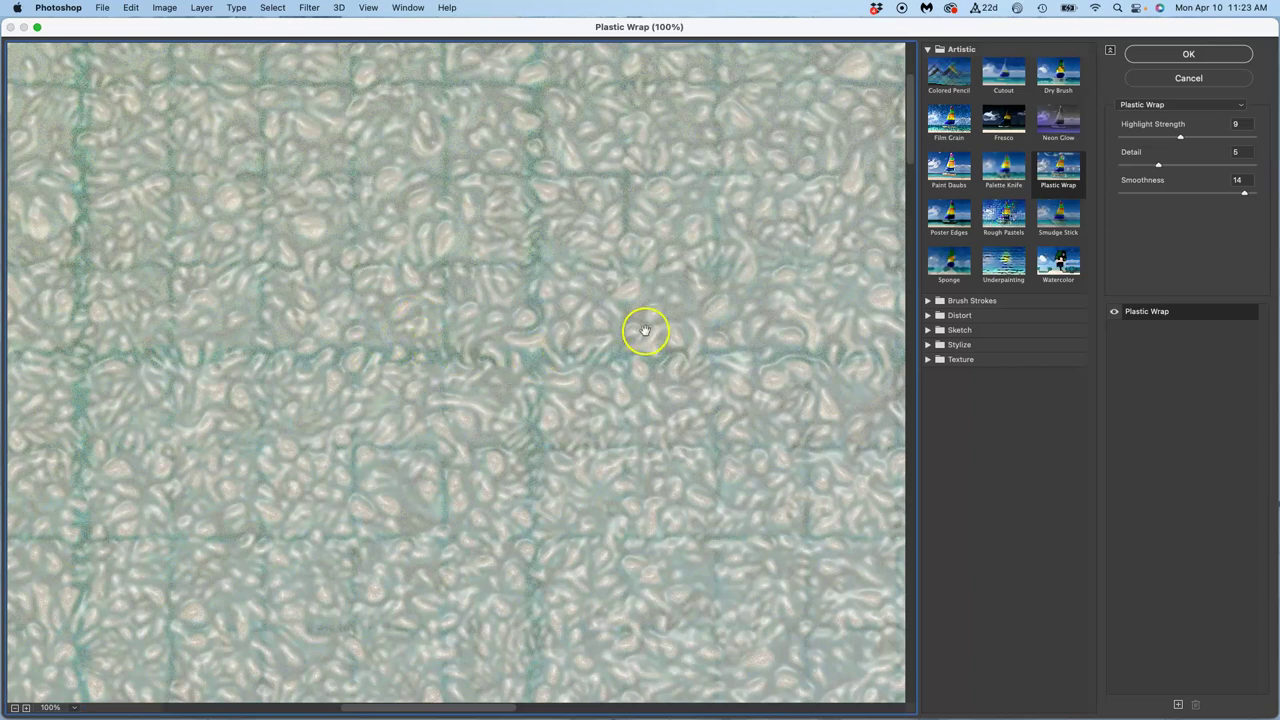
click(926, 330)
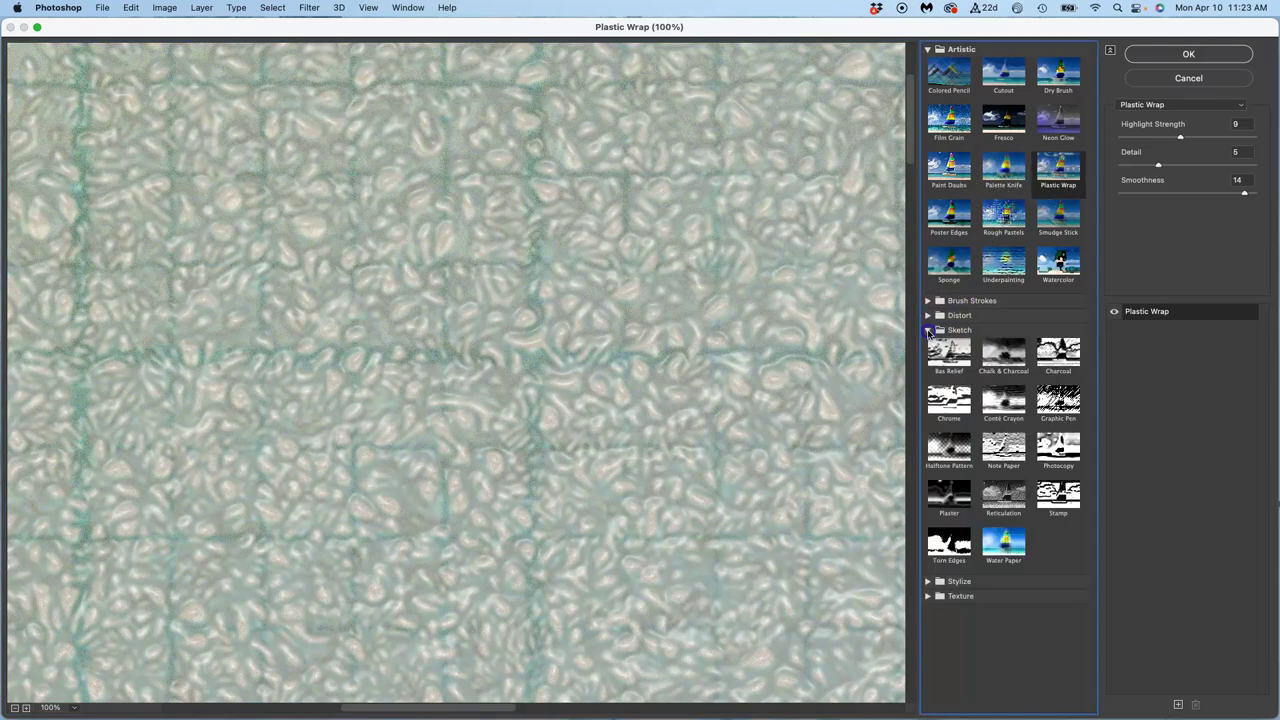
click(957, 452)
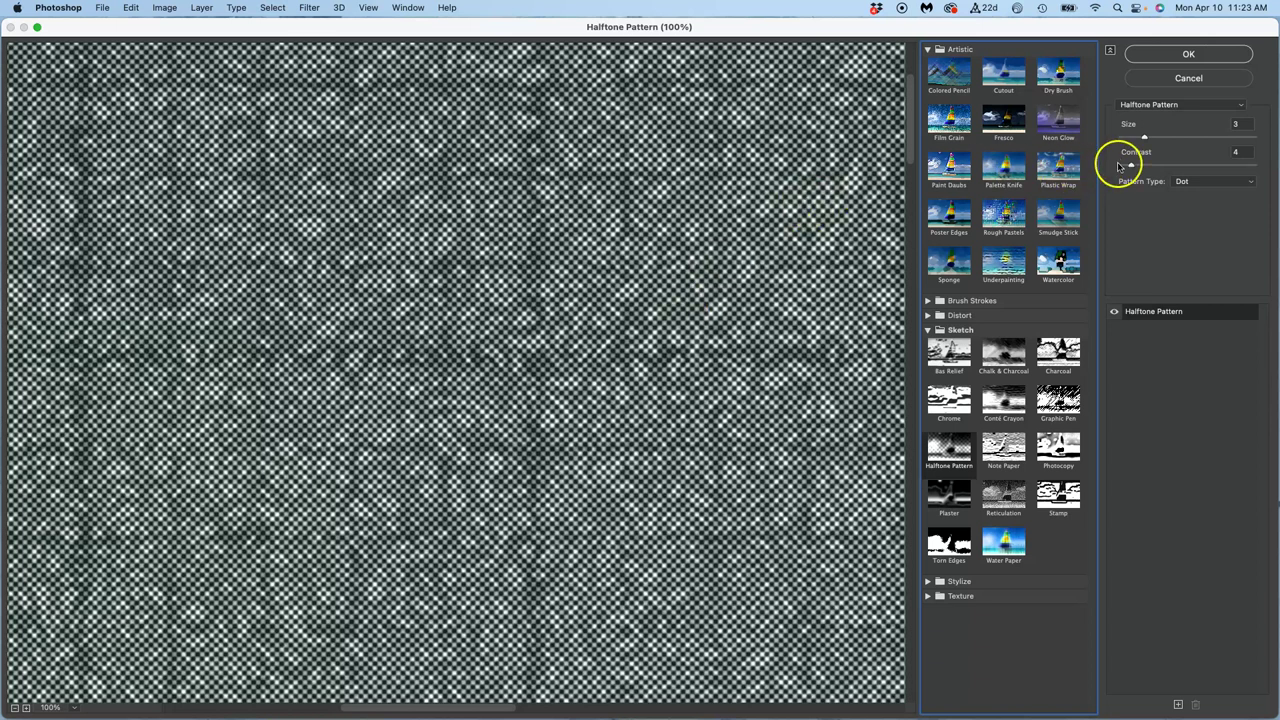
- Try the Circle pattern type for the halftone and inspect its preview across the background and border
click(1191, 182)
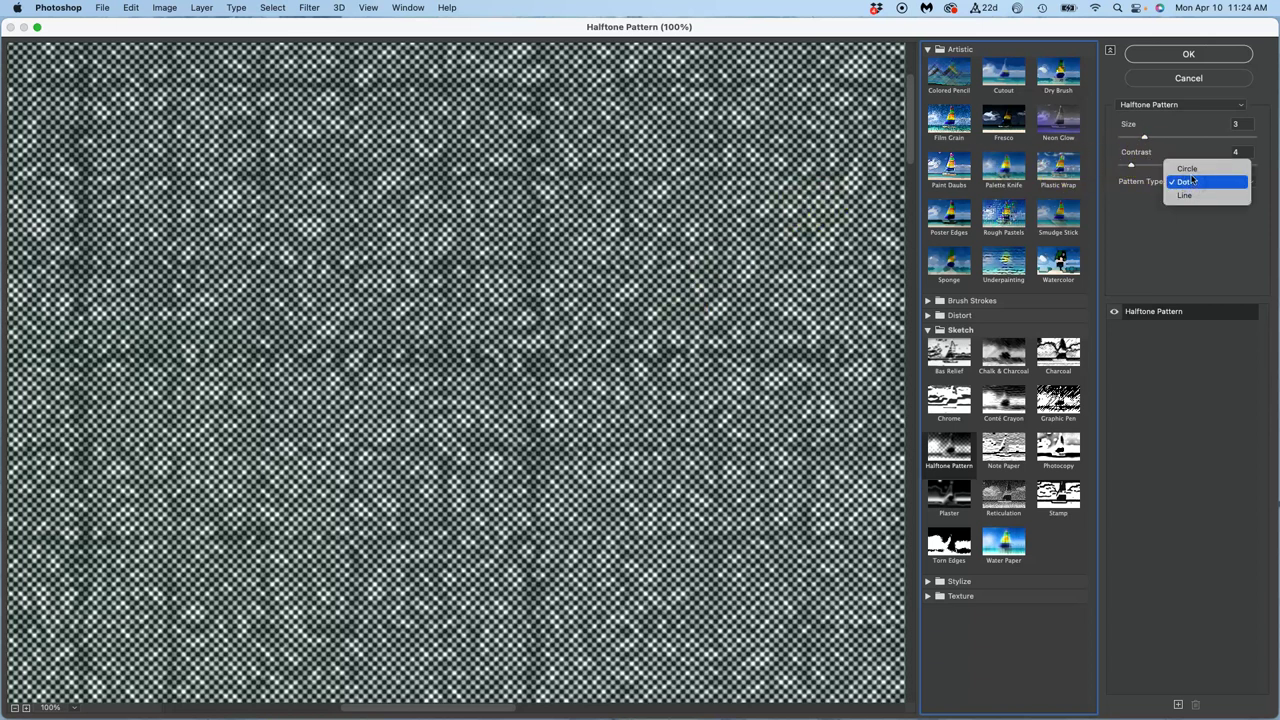
click(1187, 168)
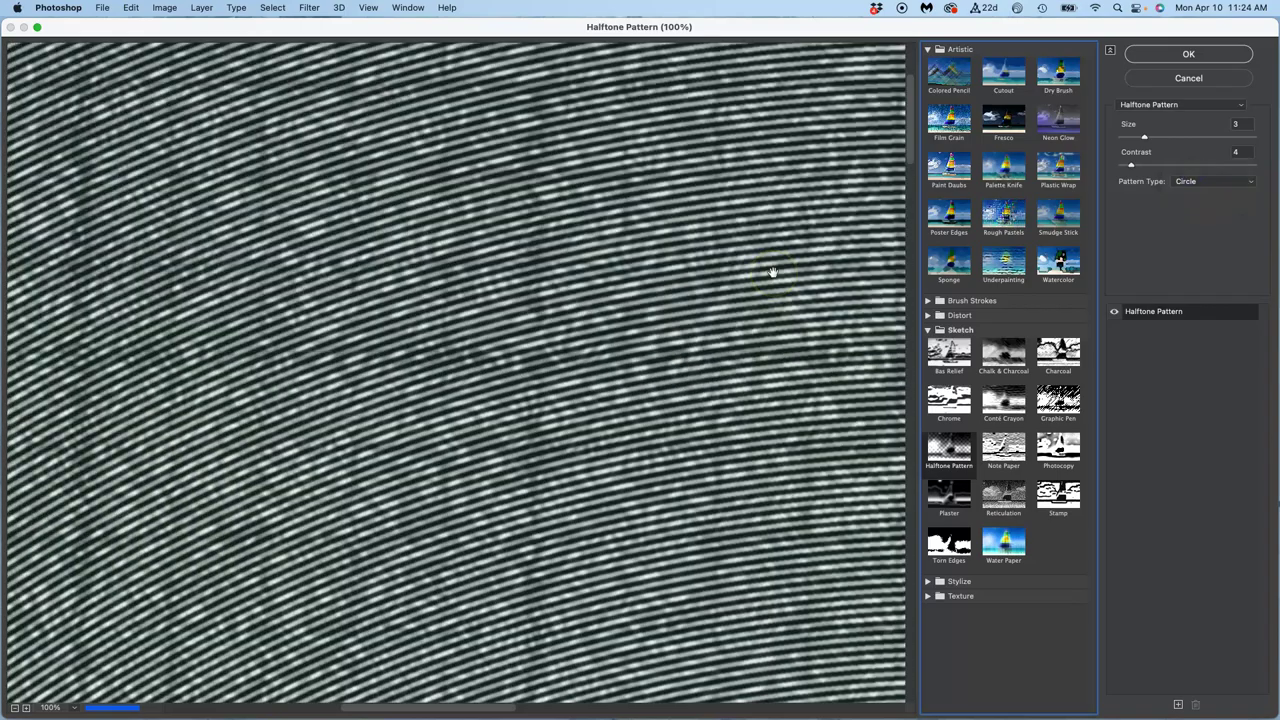
key(super+minus)
key(super+minus)
key(super+minus)
key(super+minus)
scroll(771, 271, down, 5)
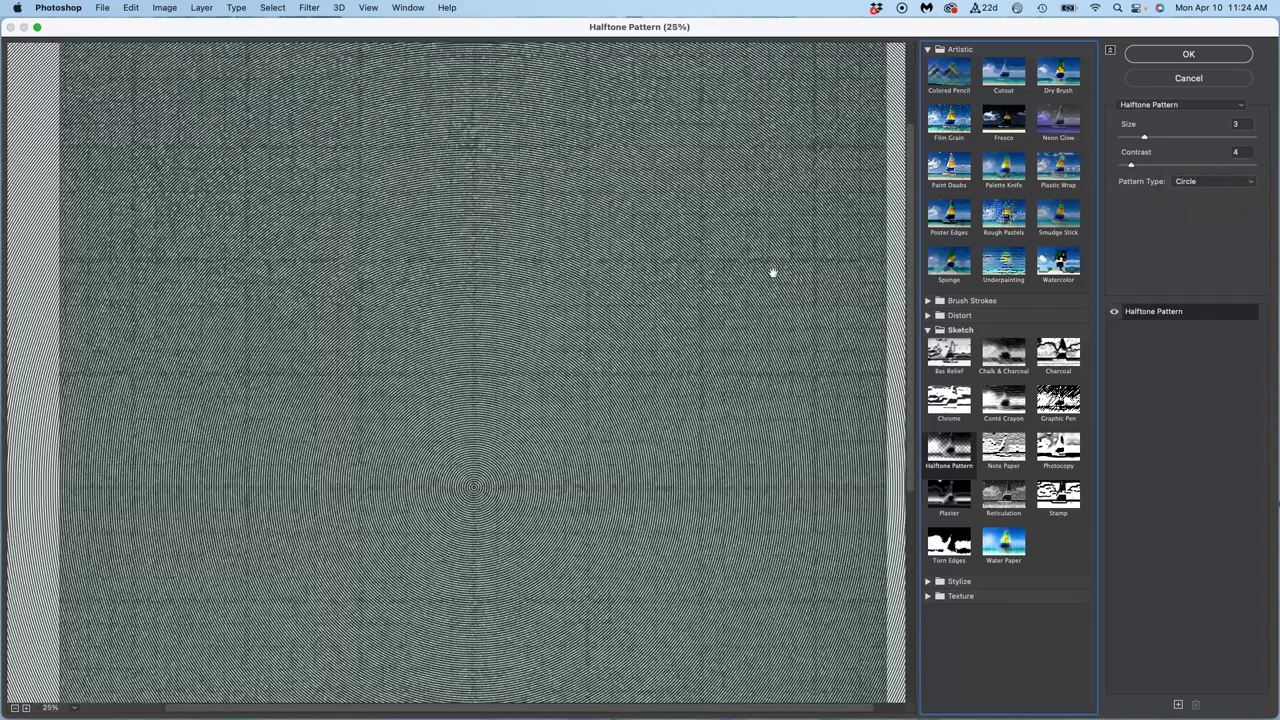
drag(771, 271, 650, 272)
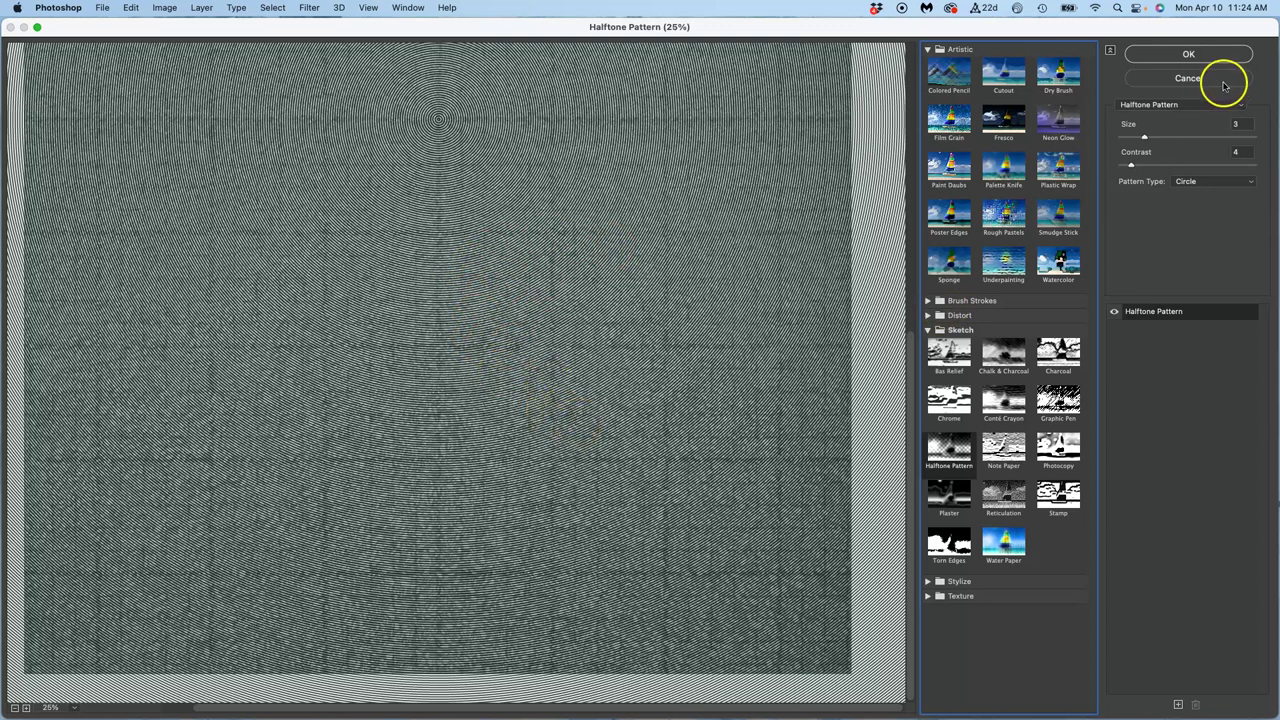
- Try the Line pattern type for the halftone and inspect its preview up close
click(1200, 181)
click(1197, 207)
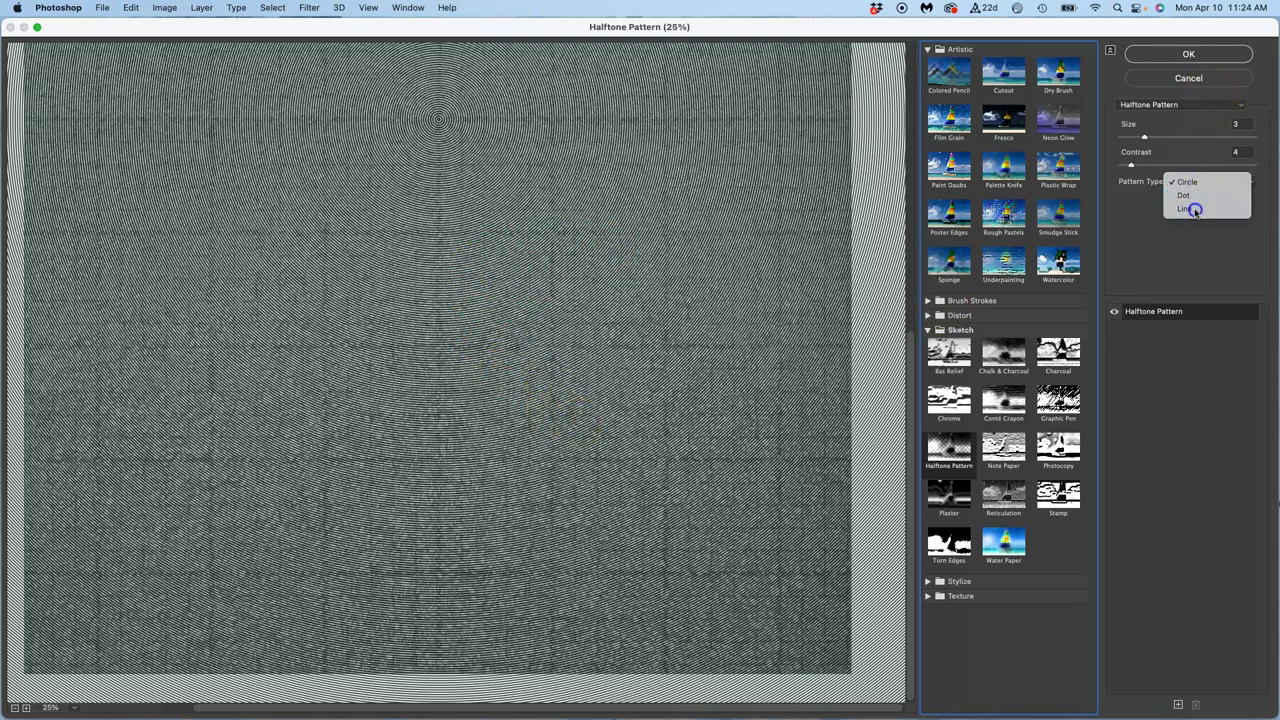
key(super+equal)
key(super+equal)
key(super+equal)
key(super+equal)
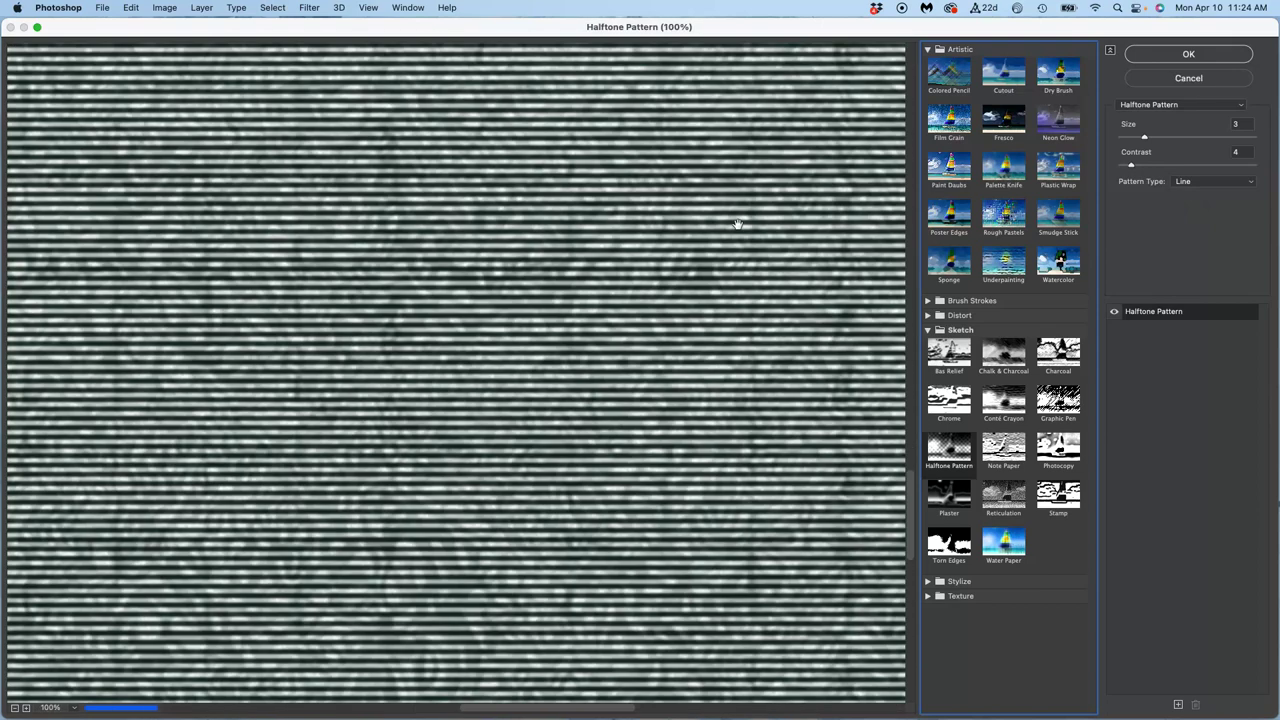
key(super+minus)
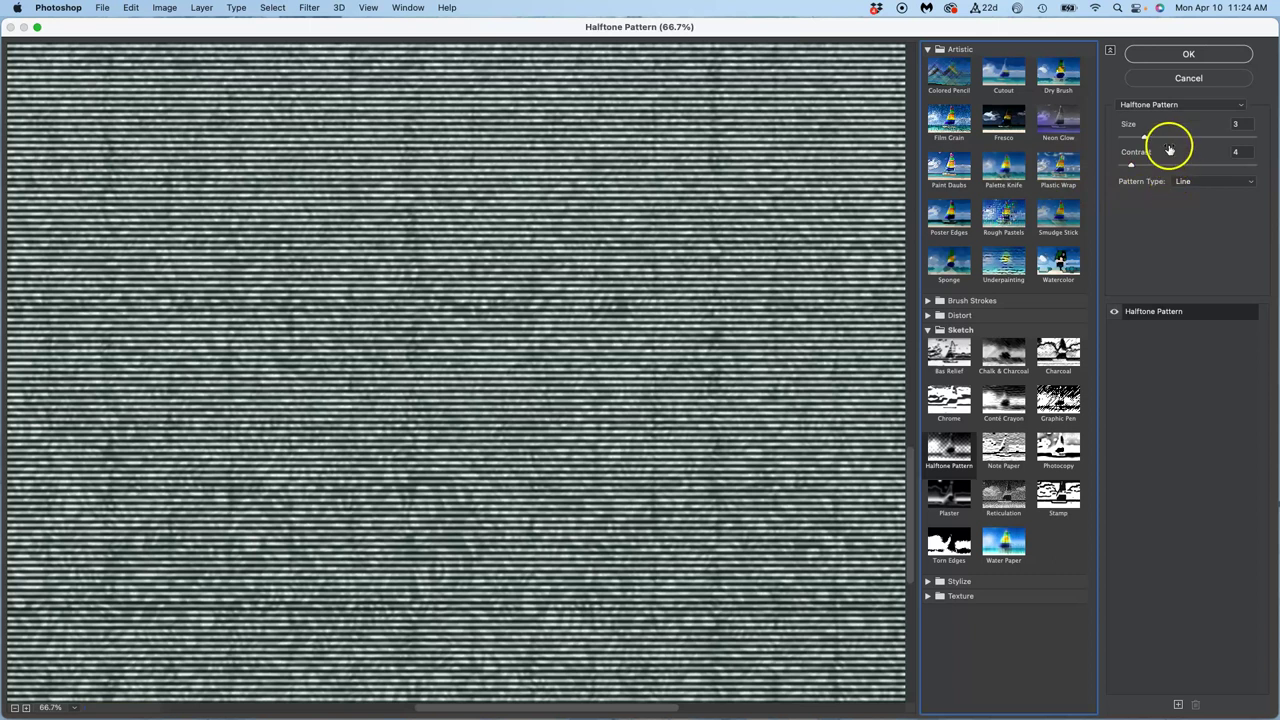
- Set the halftone to the Dot pattern type with size 7 and contrast 18, and apply it to Layer 5
click(1186, 183)
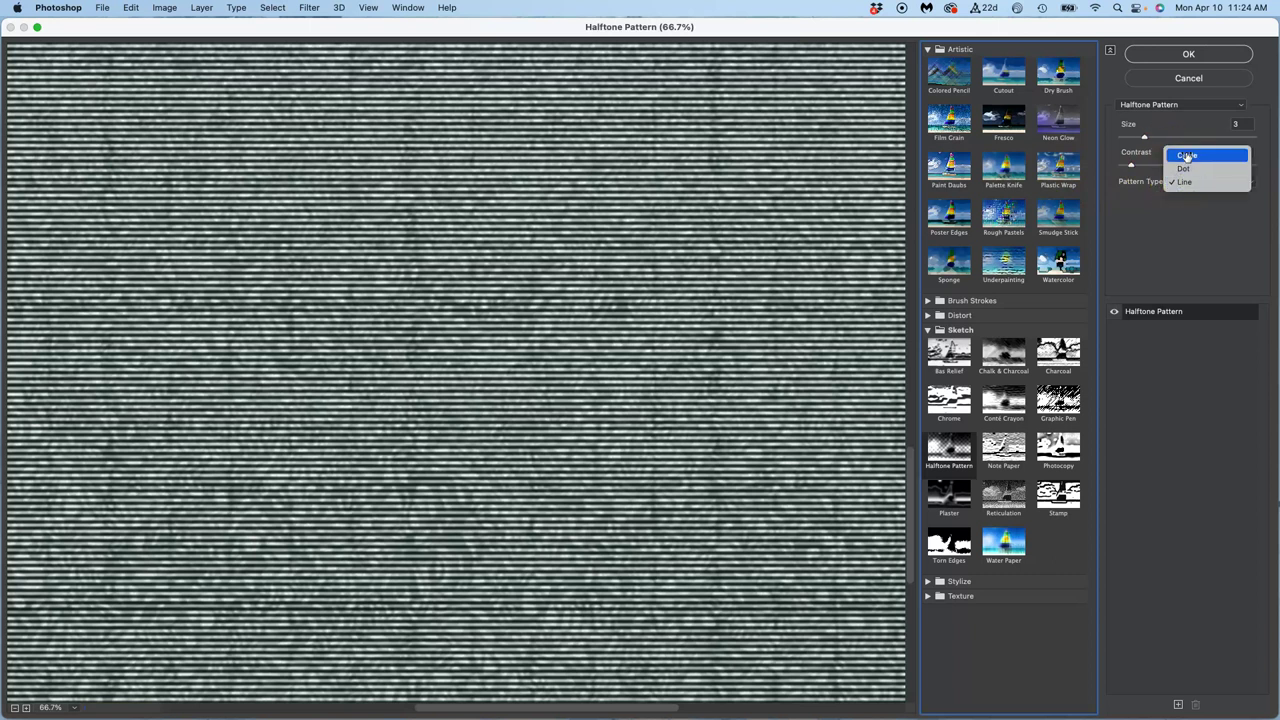
click(1185, 167)
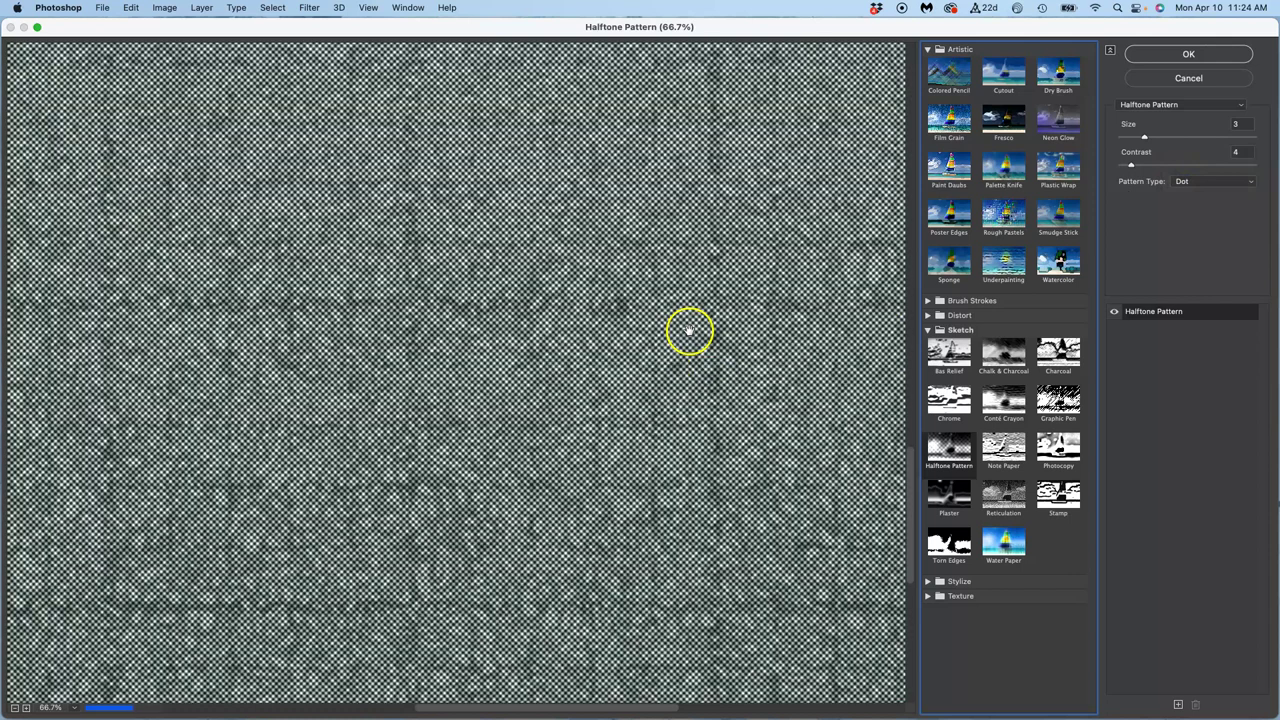
scroll(603, 327, up, 2)
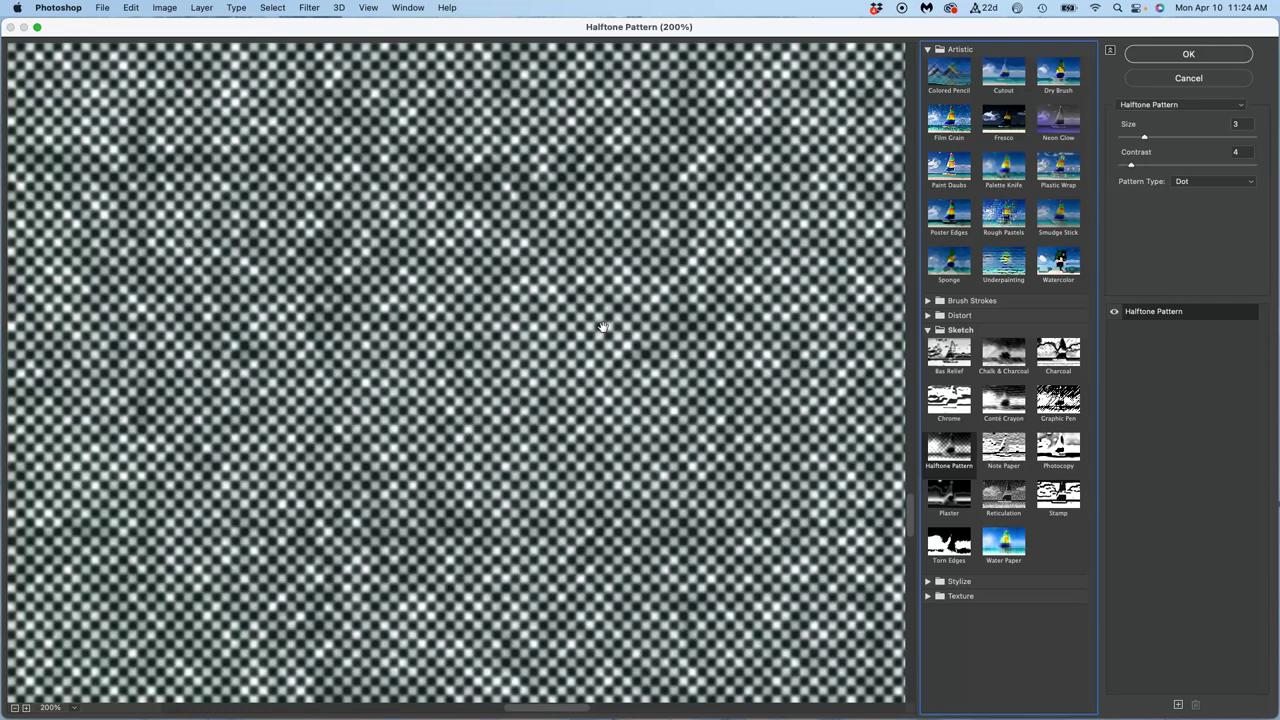
scroll(603, 327, down, 3)
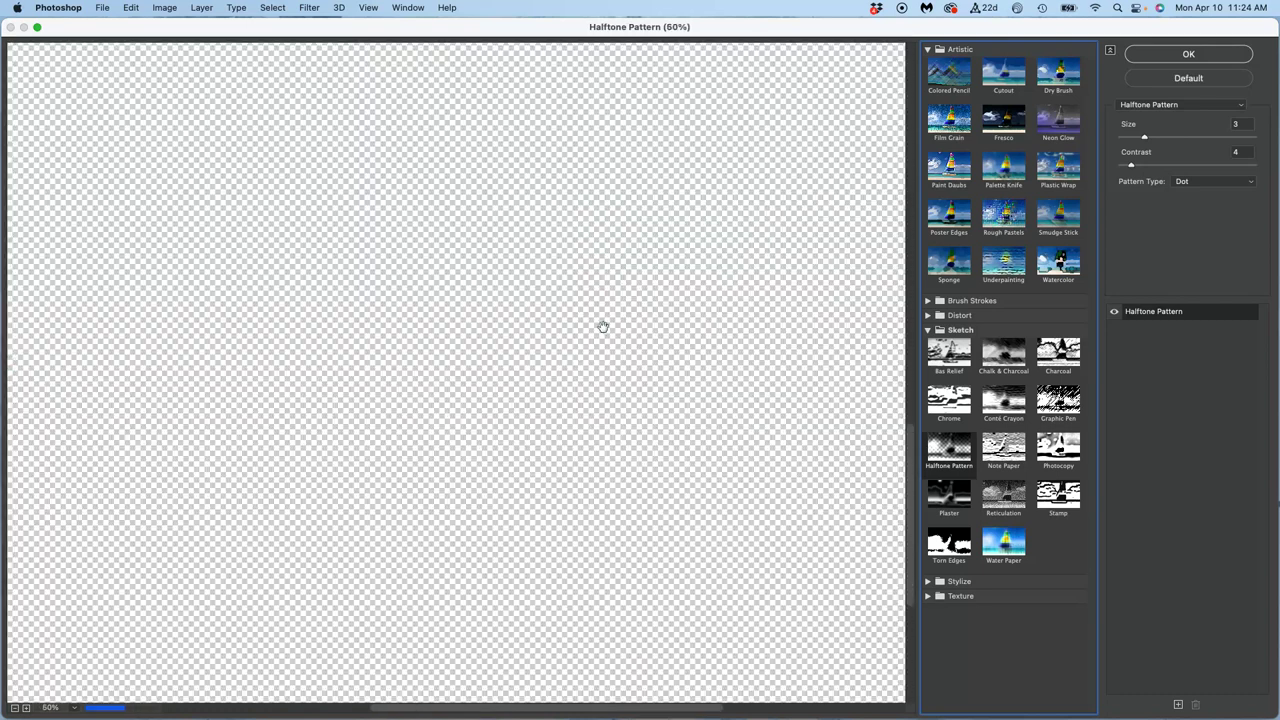
drag(1146, 137, 1164, 137)
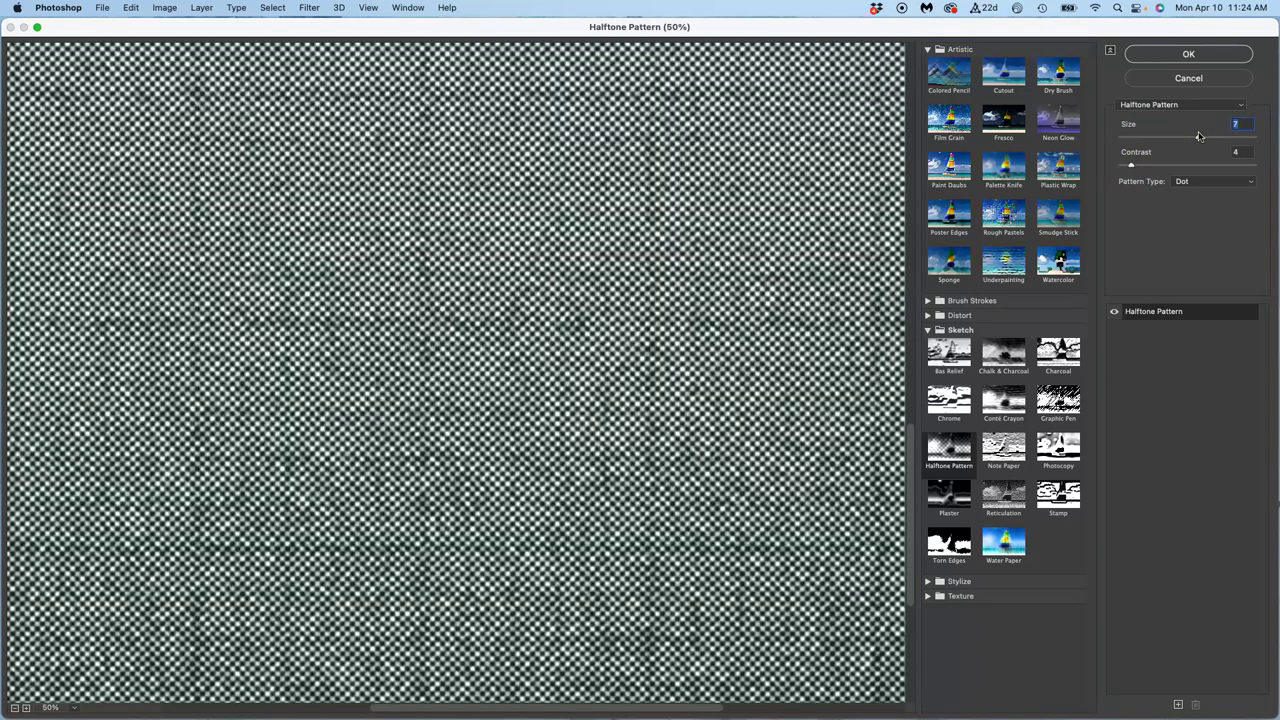
drag(1134, 165, 1169, 167)
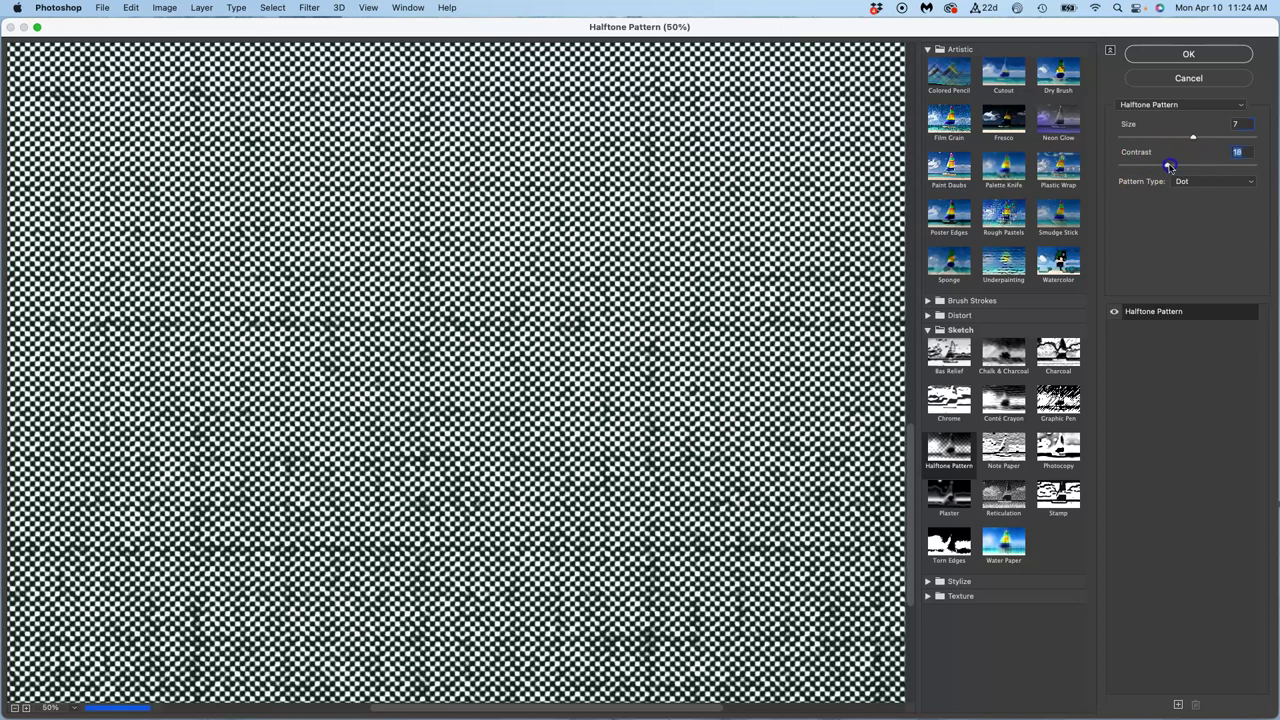
click(1186, 53)
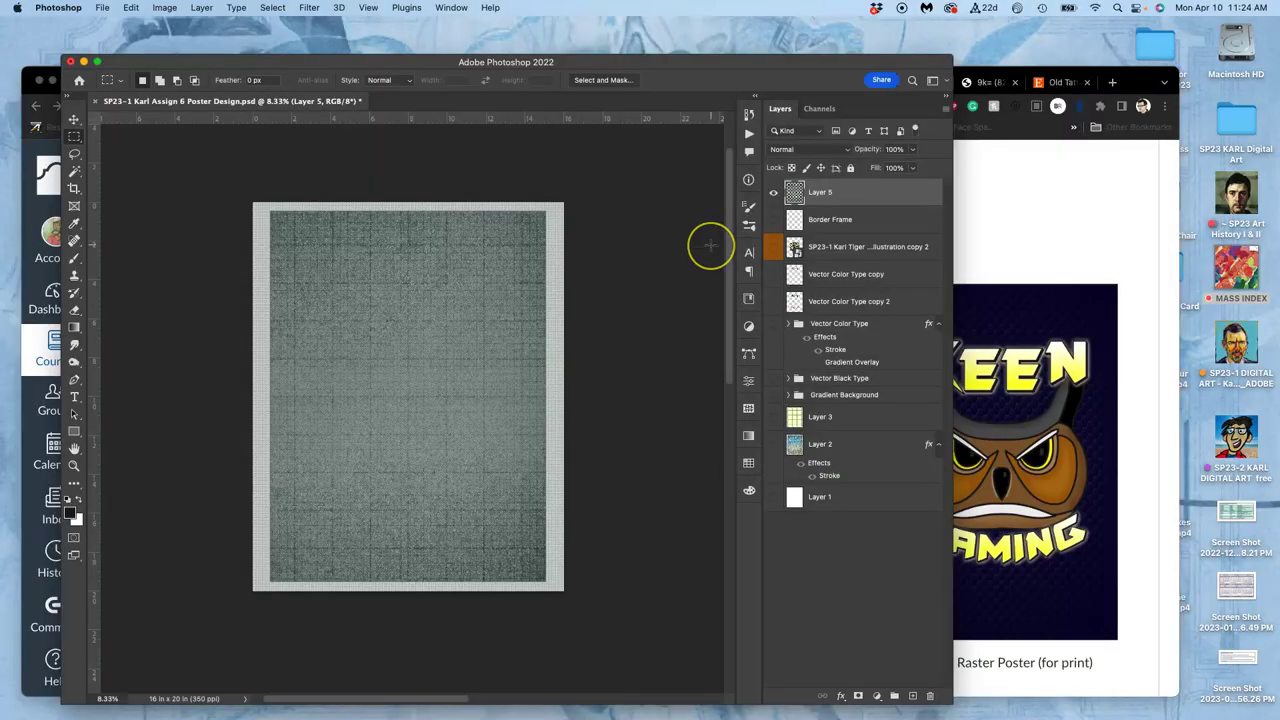
- Toggle the halftone layer to check it, move it directly below Border Frame, and show Border Frame
click(772, 193)
click(772, 193)
drag(820, 193, 818, 236)
click(774, 193)
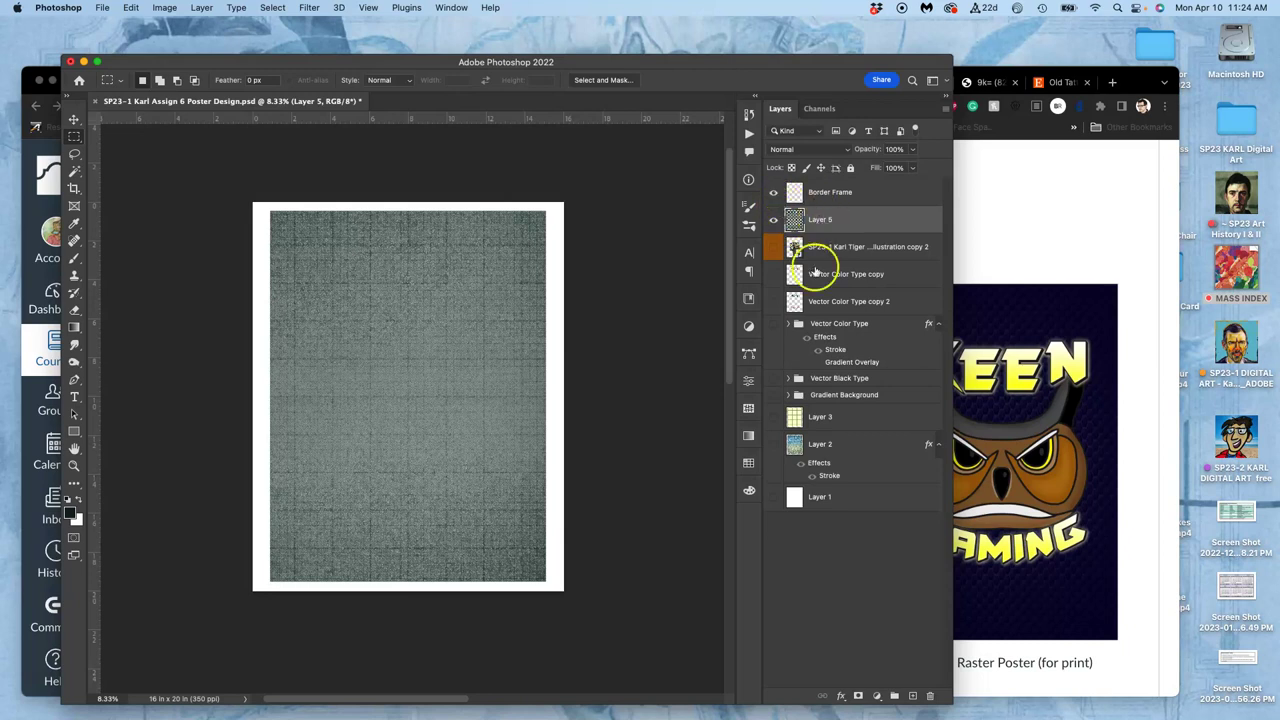
- Show Gradient Background, Layers 1 to 3, the tiger illustration and all vector lettering layers, toggling Layer 5 to compare and keeping it selected
click(773, 396)
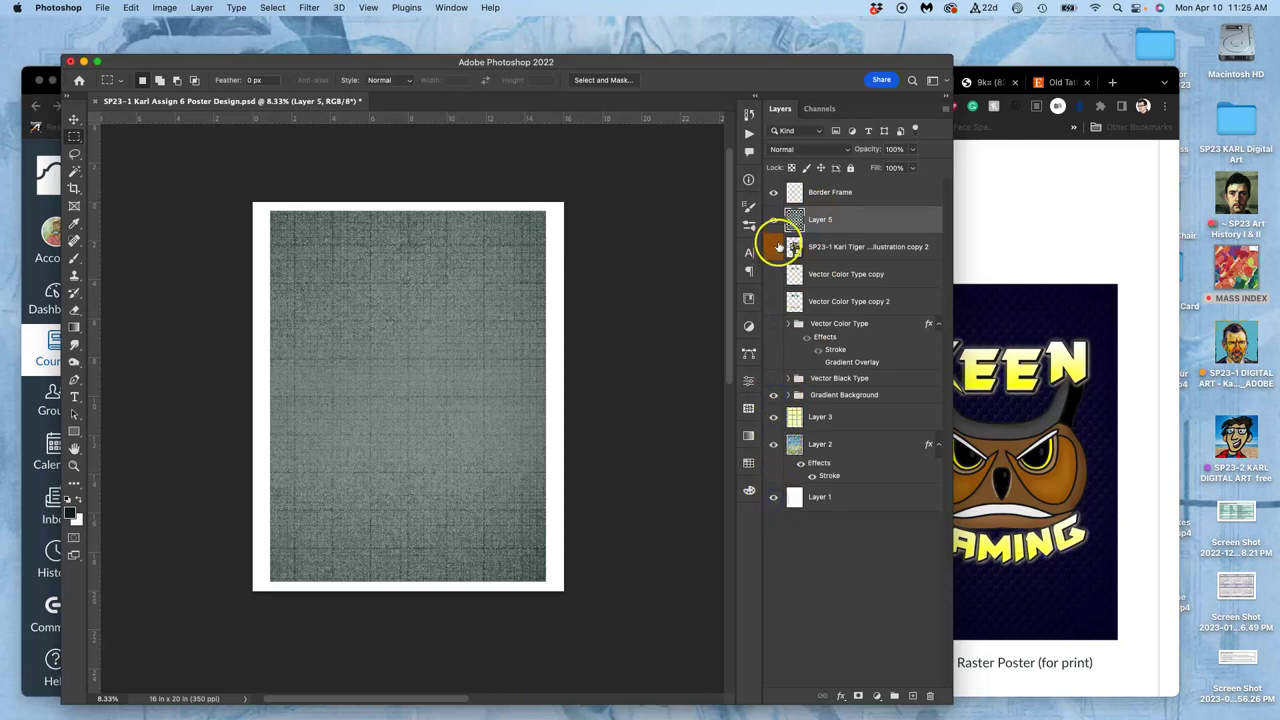
click(773, 219)
click(773, 219)
click(829, 219)
click(403, 320)
key(super+equal)
key(super+equal)
key(super+equal)
scroll(412, 400, up, 5)
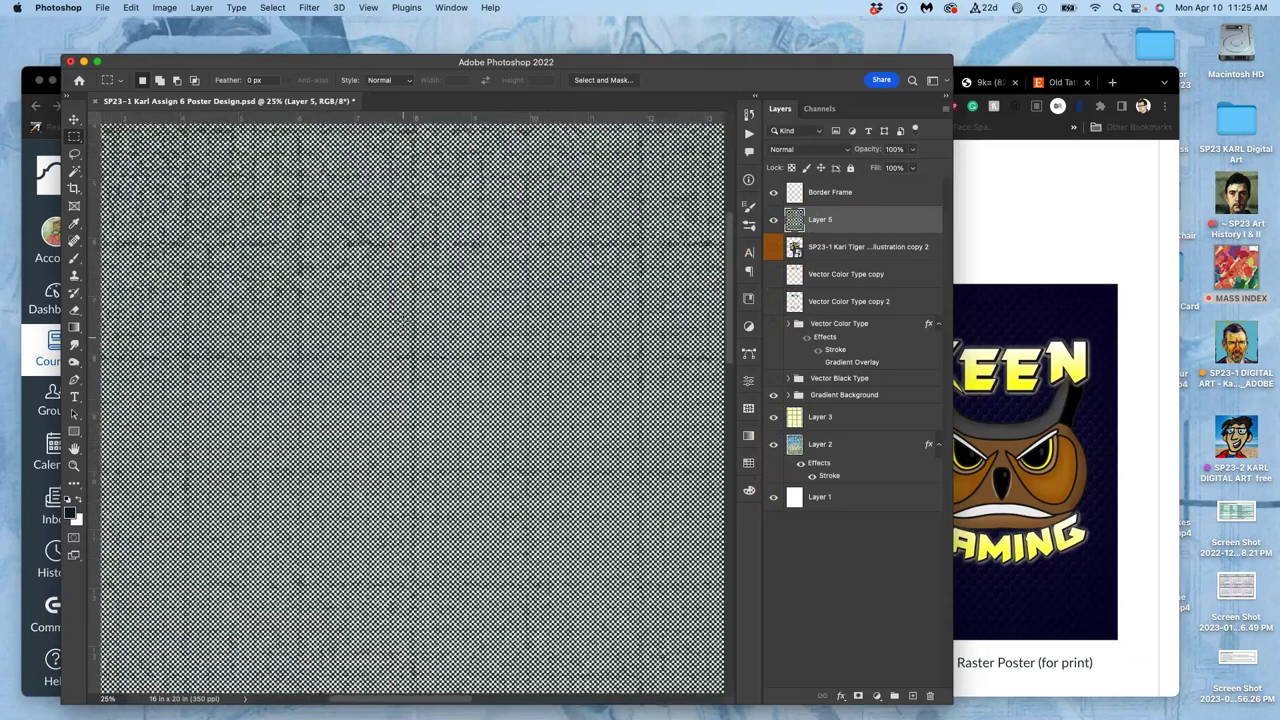
click(775, 247)
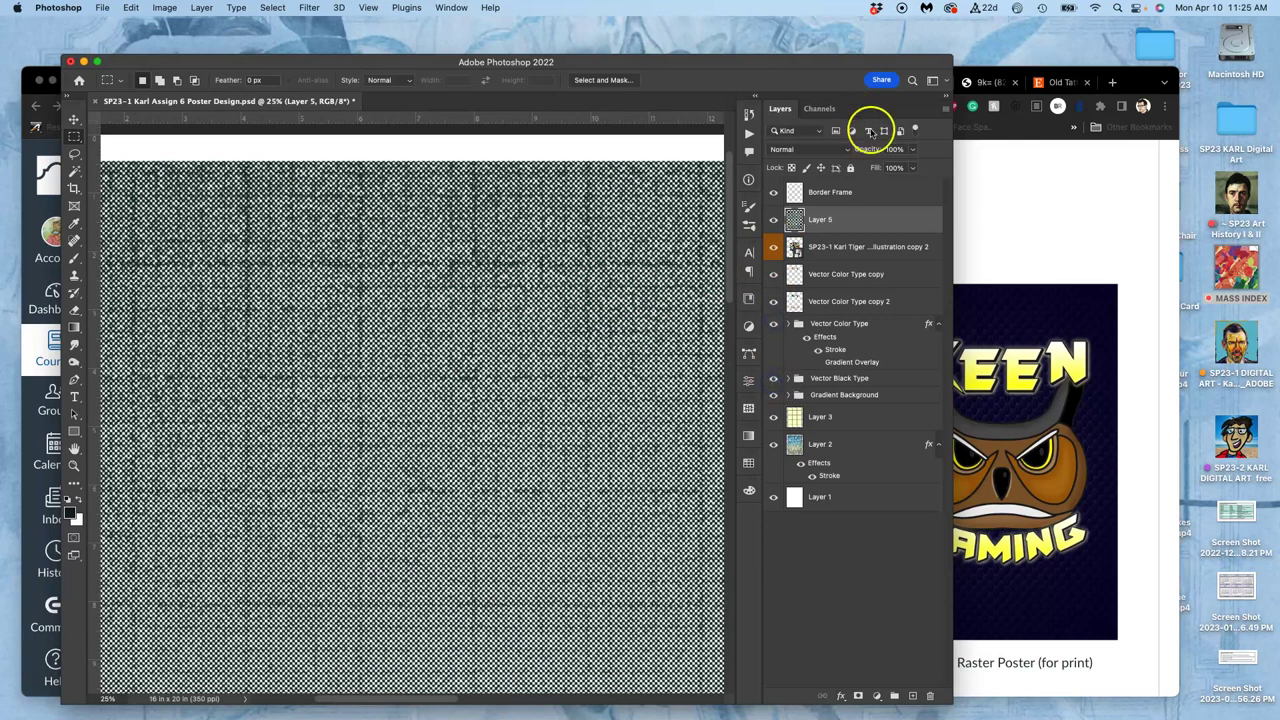
- Set Layer 5 to the Lighten blend mode at 36% opacity
click(824, 150)
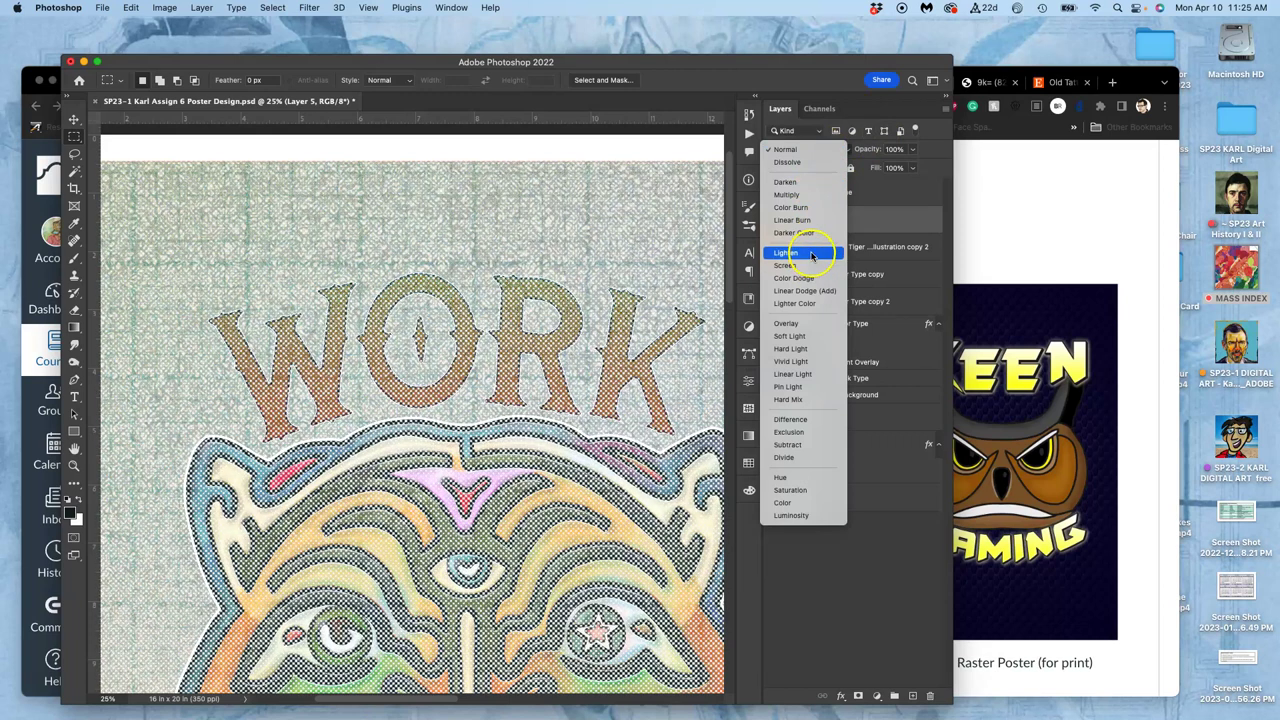
click(810, 255)
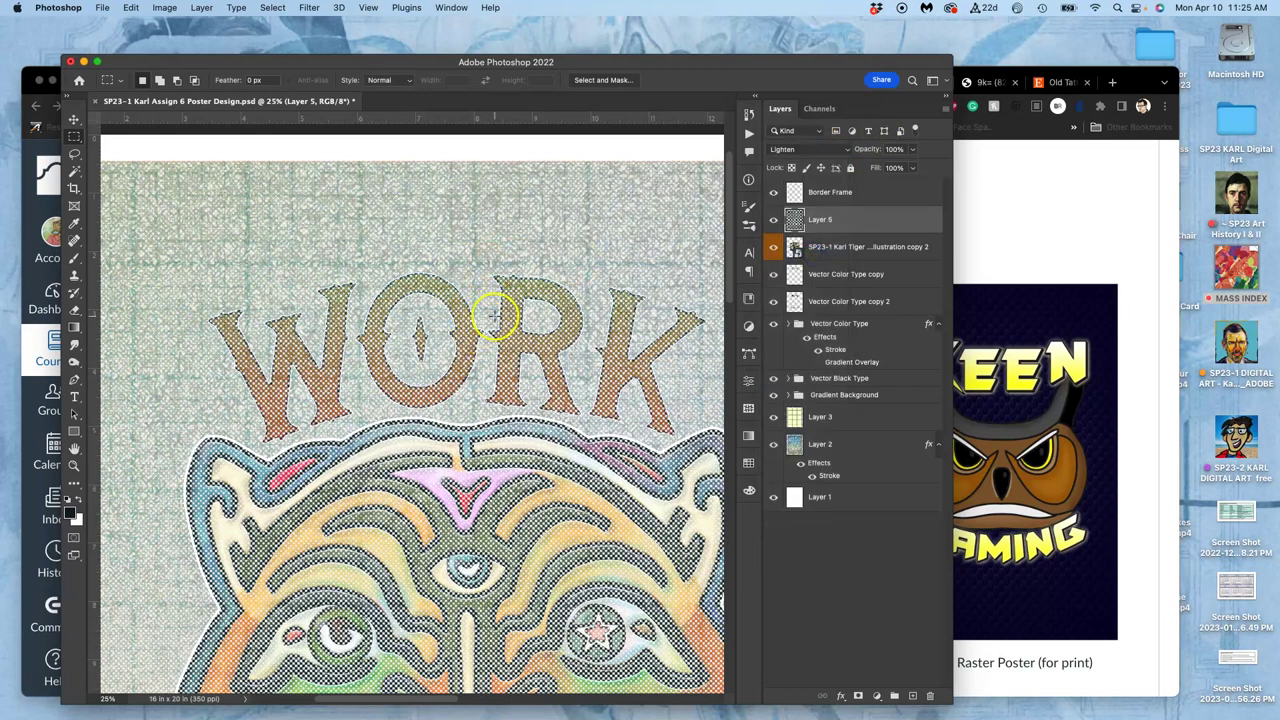
click(913, 150)
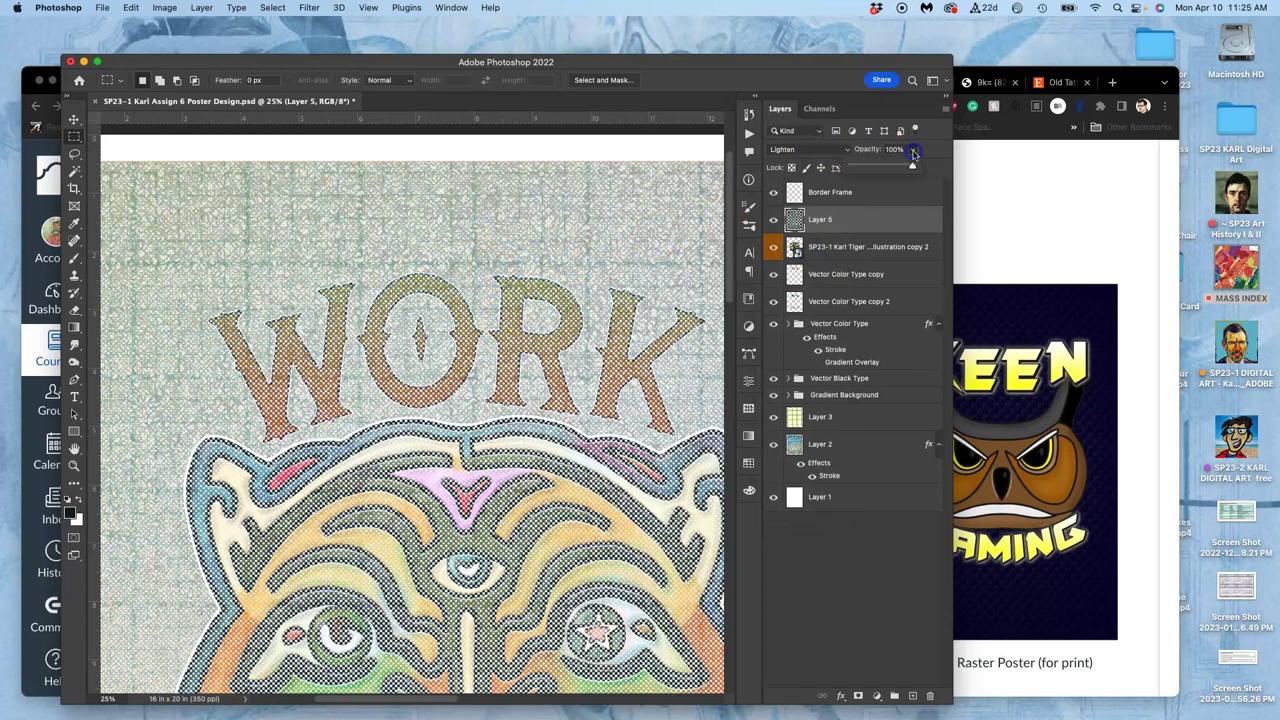
drag(885, 168, 874, 168)
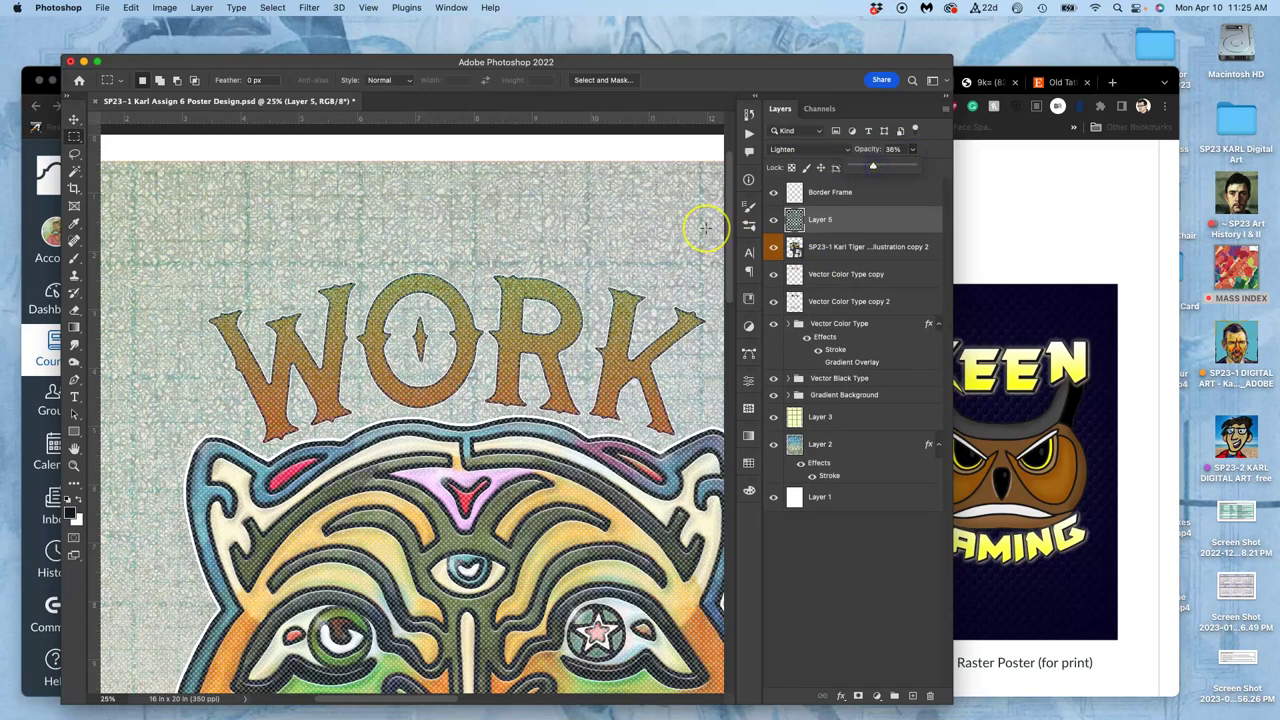
- Examine the halftone dots up close over the lettering and the tiger's outlines and fills
click(705, 228)
key(super+equal)
key(super+equal)
key(super+equal)
key(super+equal)
key(super+equal)
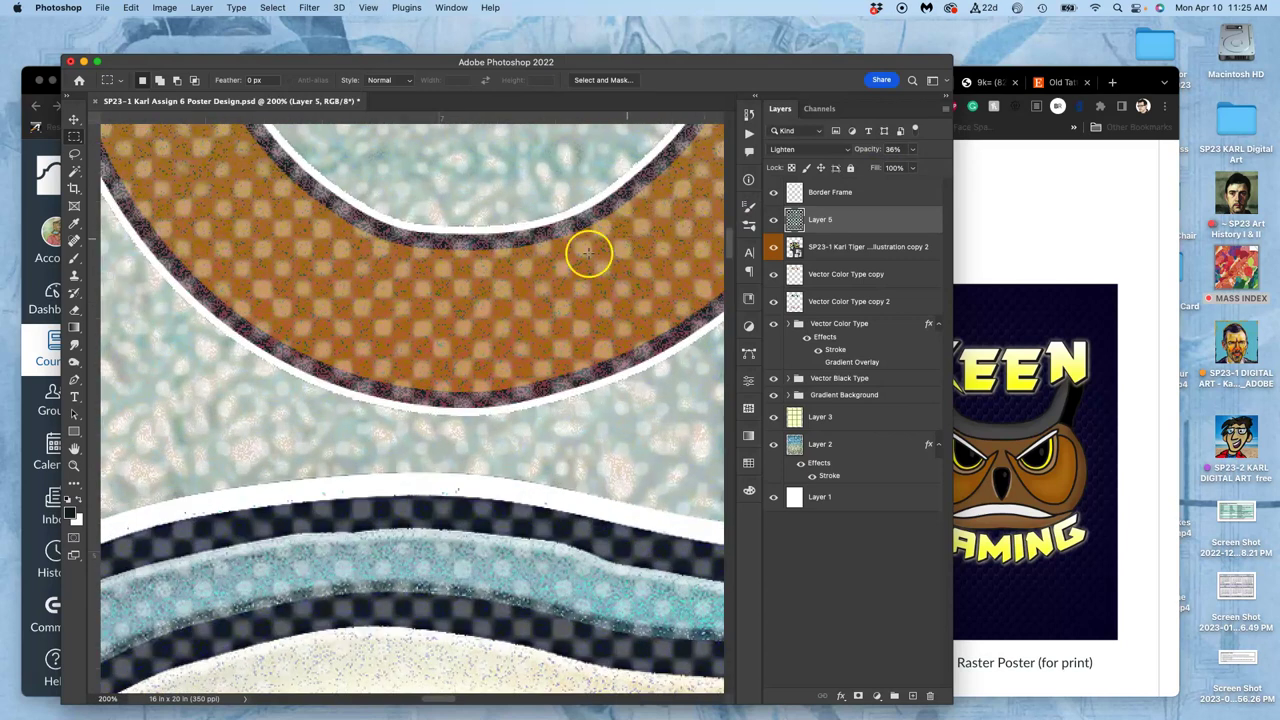
scroll(506, 296, down, 5)
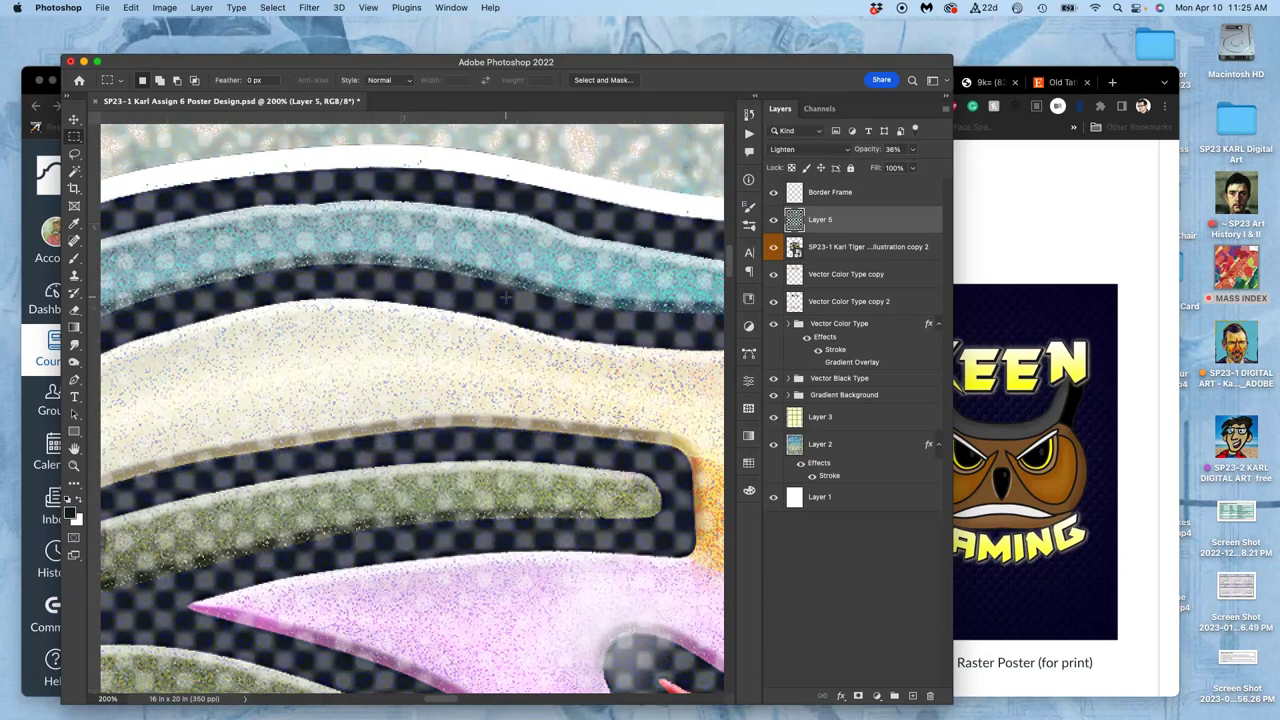
scroll(506, 296, up, 5)
scroll(505, 297, down, 5)
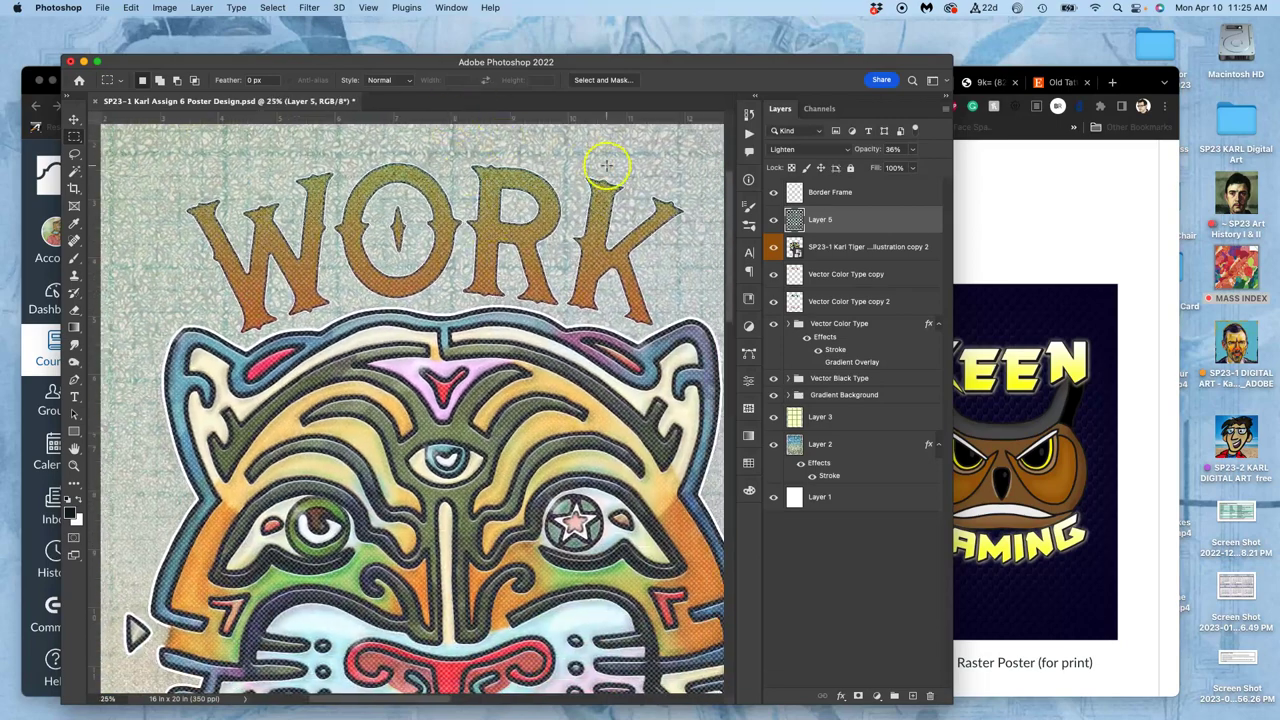
- Move Vector Color Type copy, Vector Color Type copy 2 and the Vector Color Type group above Layer 5, below Border Frame
drag(828, 281, 823, 202)
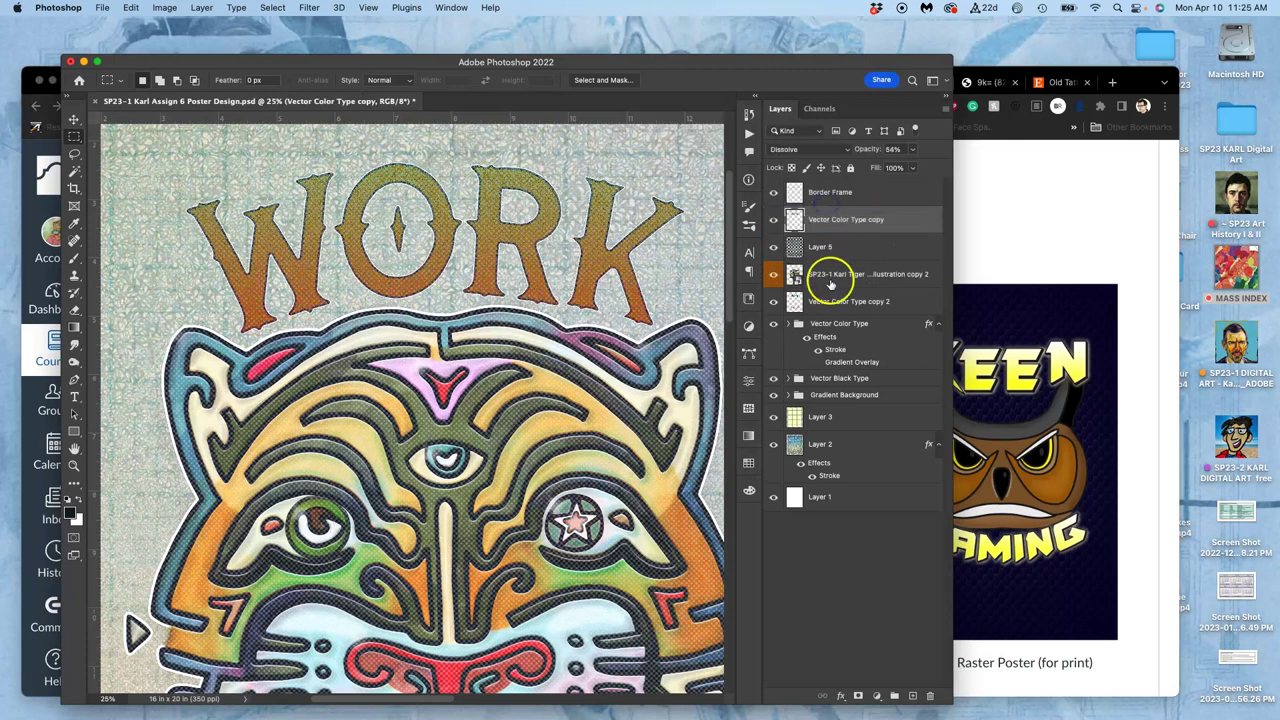
drag(820, 300, 820, 231)
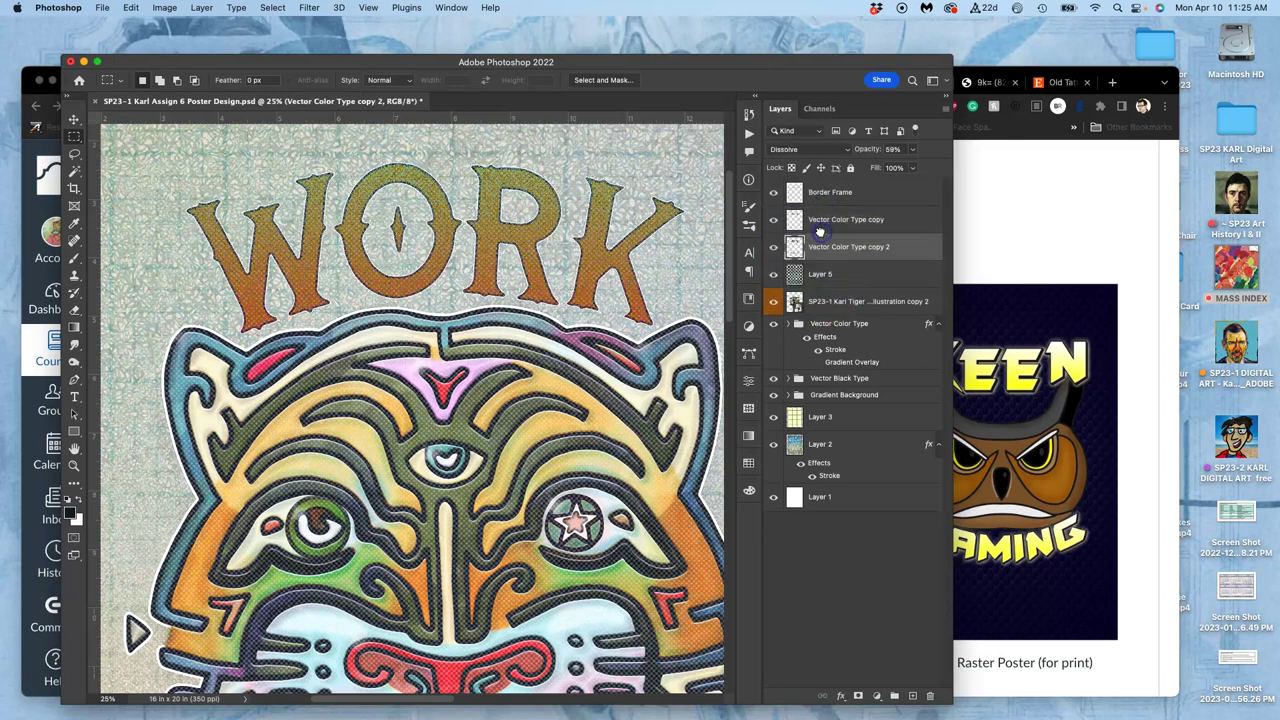
super+click(585, 322)
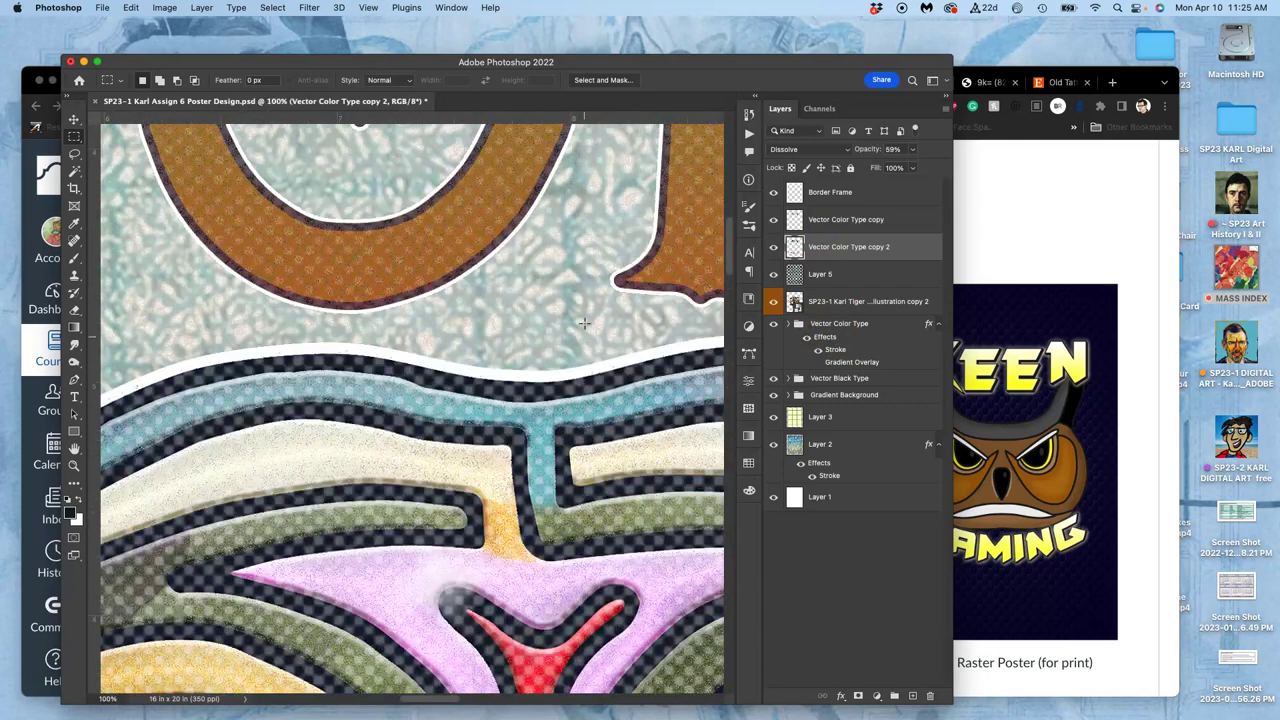
drag(827, 324, 820, 258)
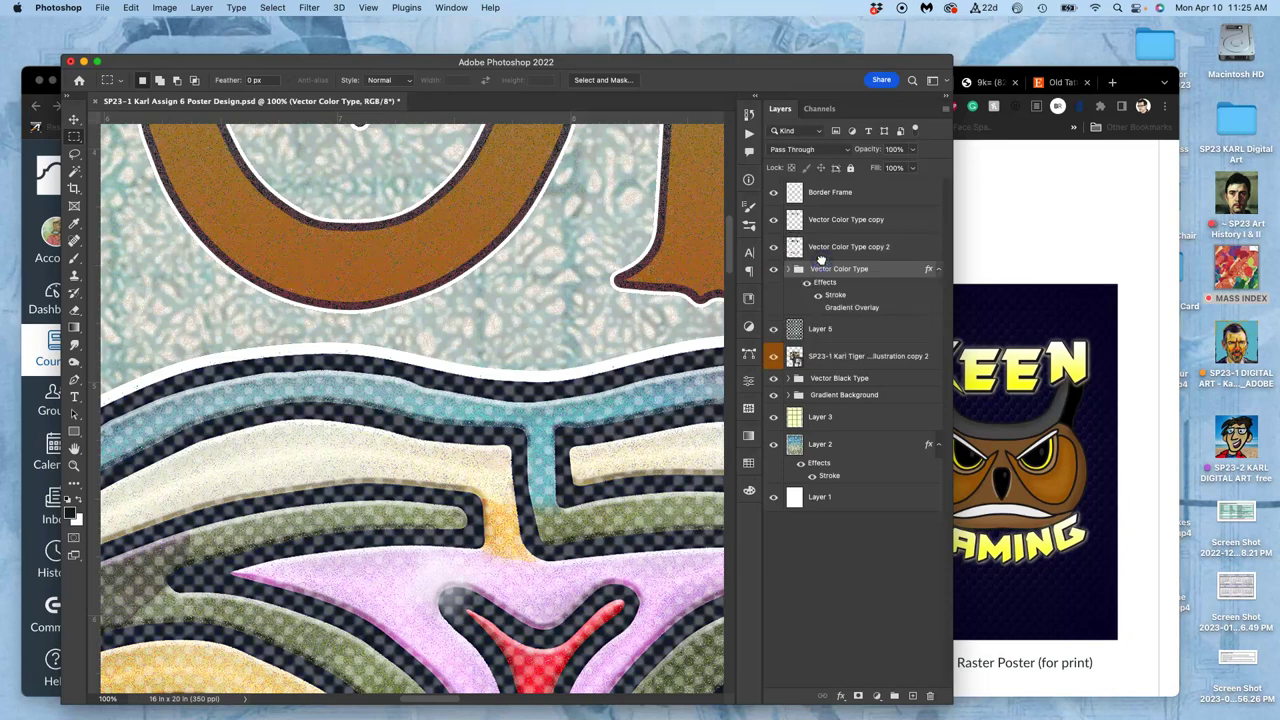
- Move the tiger illustration layer above Layer 5 and below the Vector Color Type group
alt+click(528, 260)
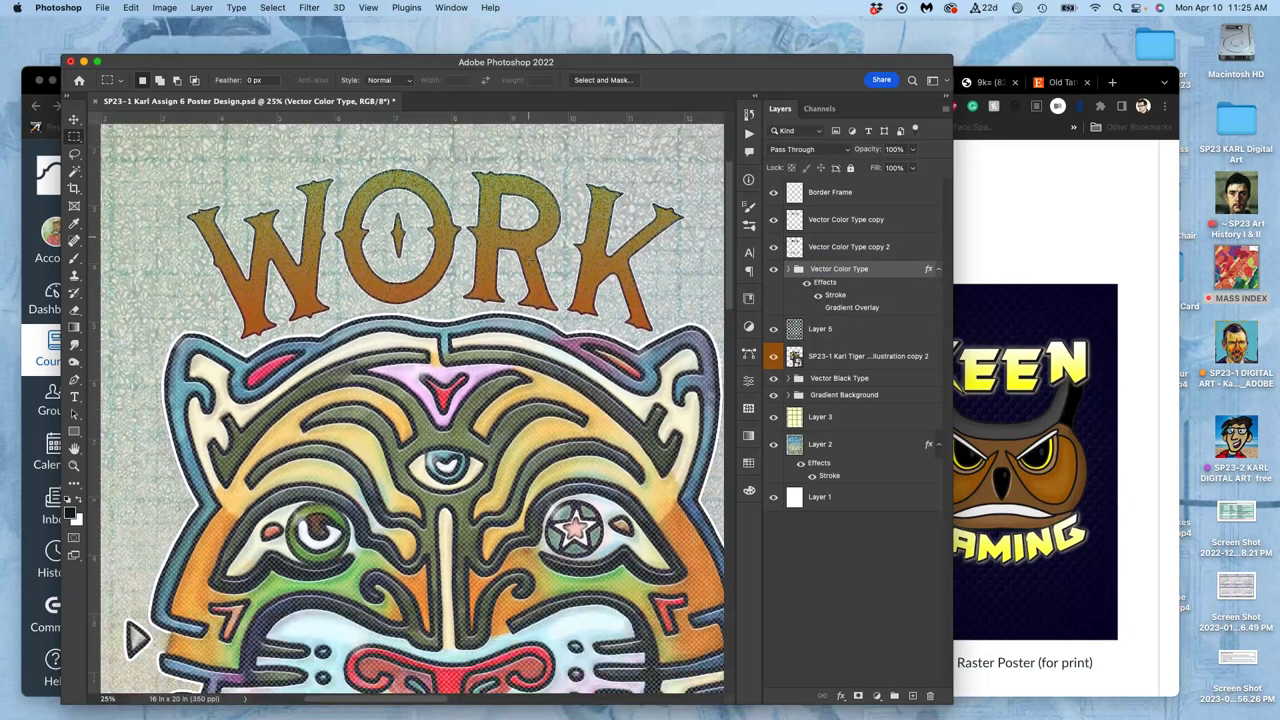
scroll(528, 260, down, 5)
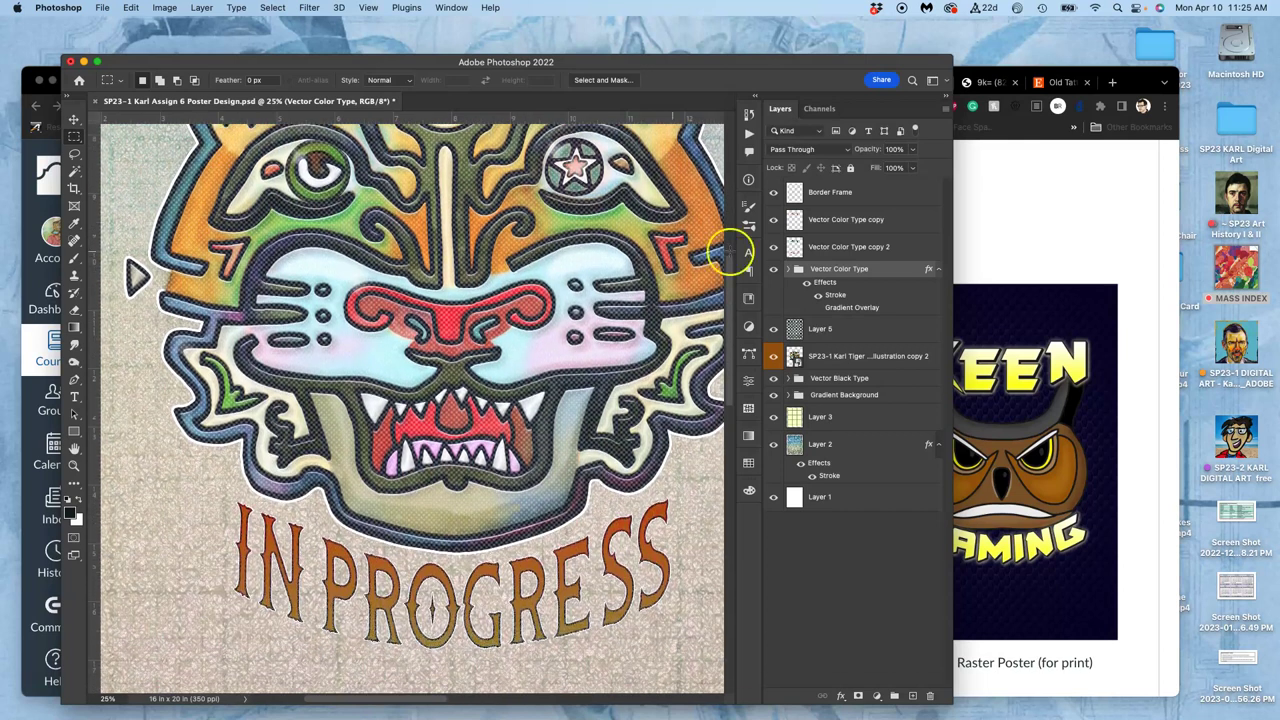
click(830, 331)
drag(828, 362, 826, 316)
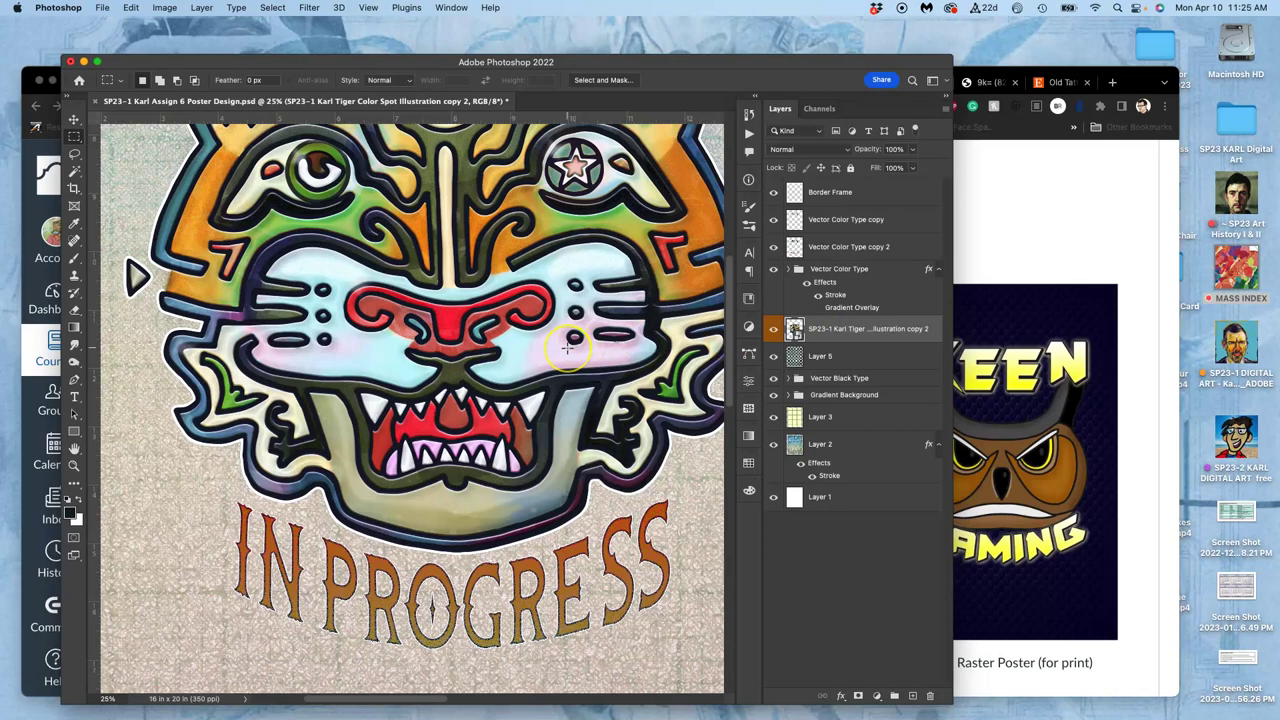
- Examine the whole poster, the tiger's face and edges, the K in the lettering and the halftone background at several magnifications
key(super+minus)
key(super+minus)
scroll(566, 347, up, 3)
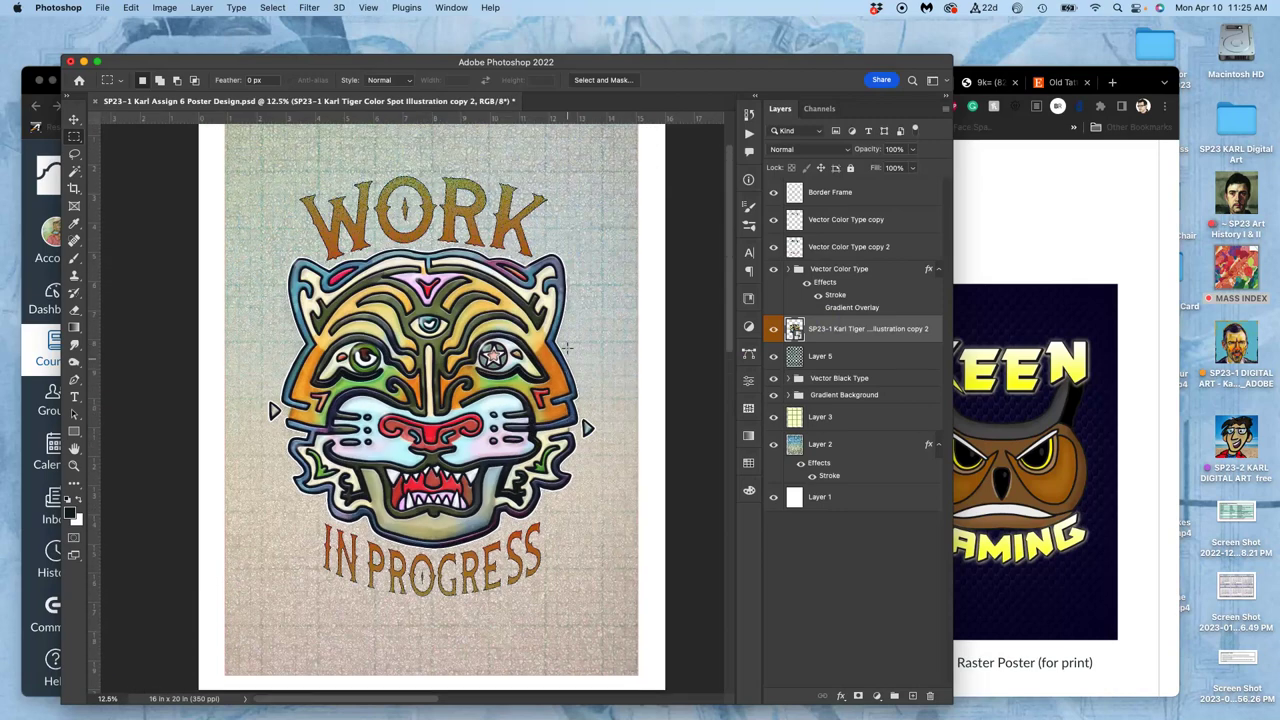
scroll(566, 347, up, 5)
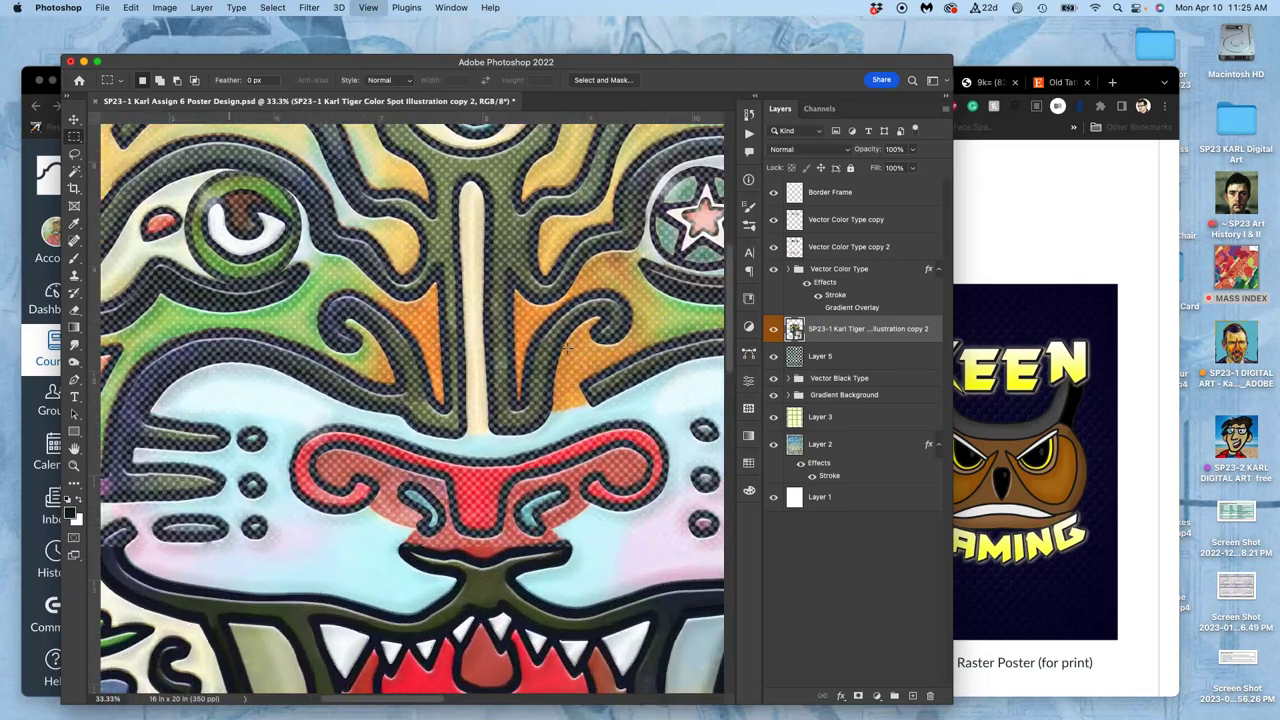
scroll(566, 347, right, 3)
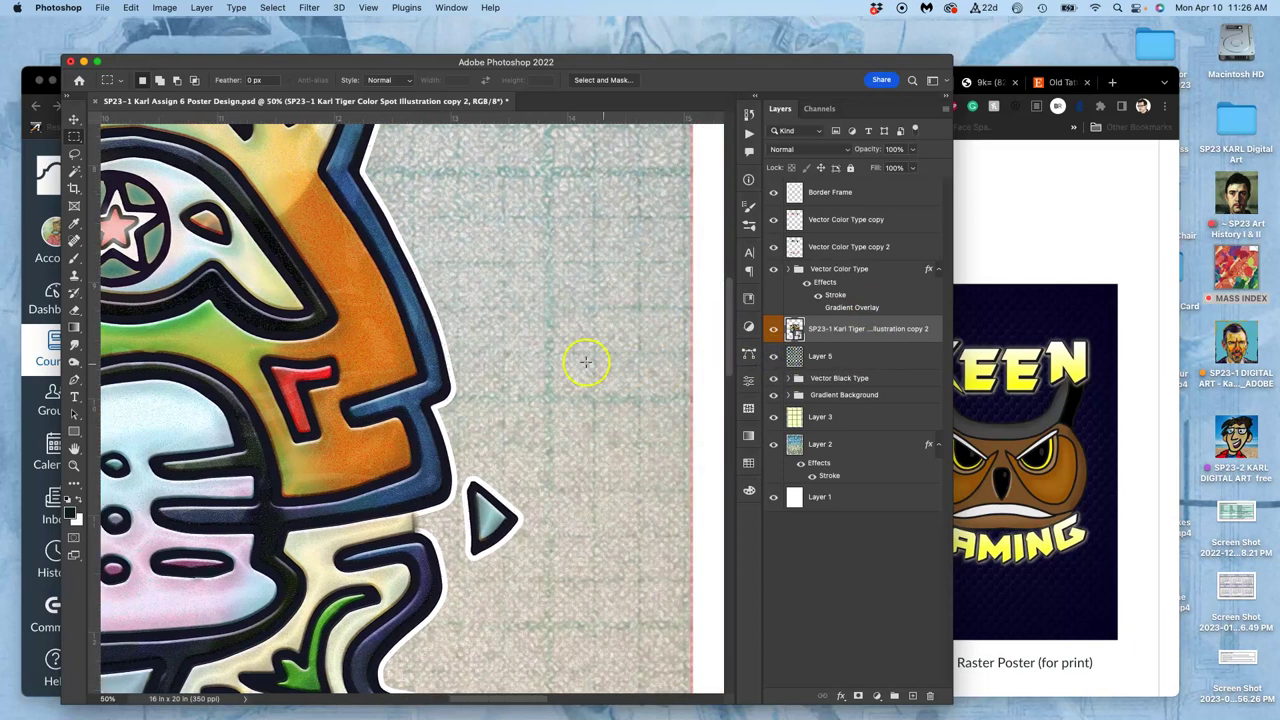
scroll(552, 342, up, 8)
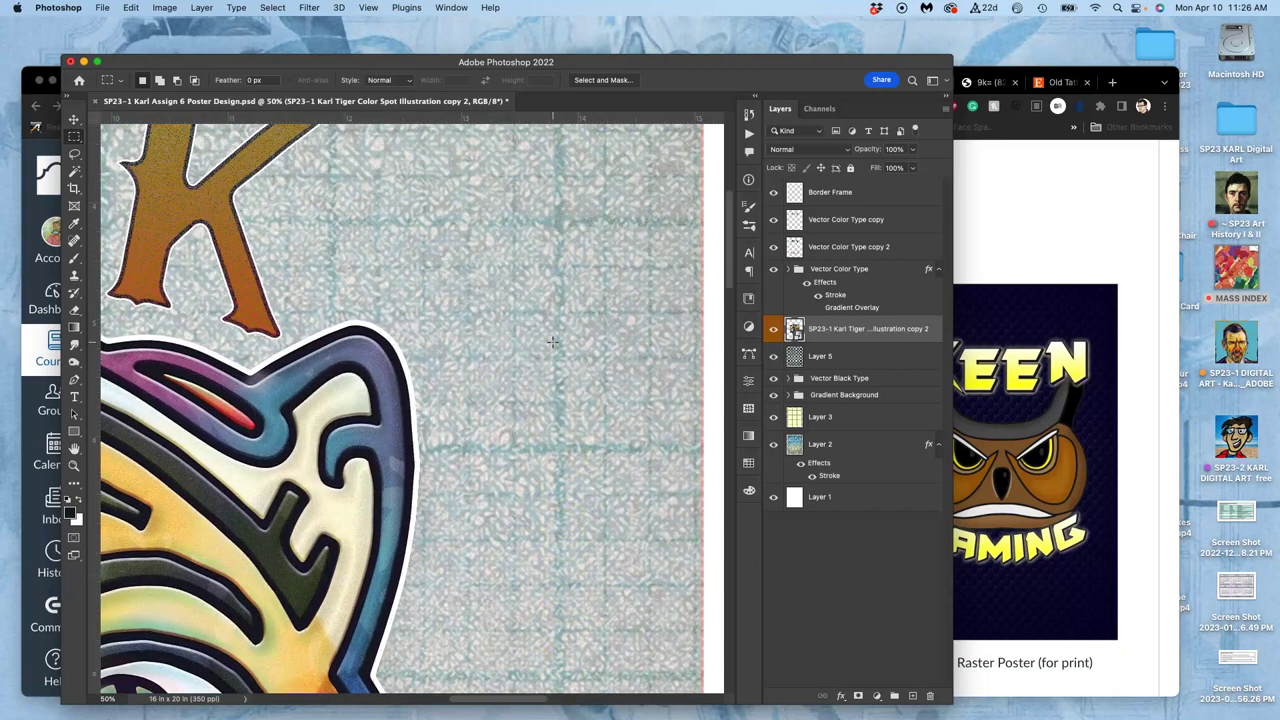
scroll(552, 342, up, 10)
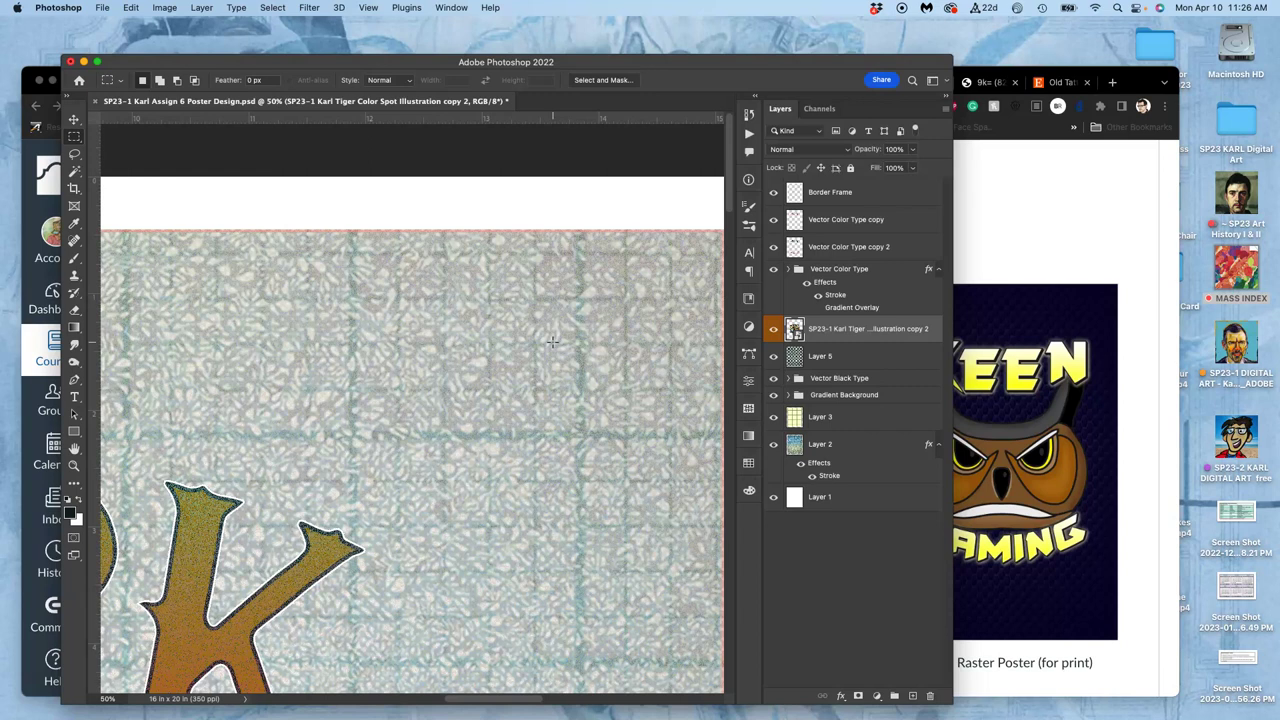
scroll(552, 342, up, 8)
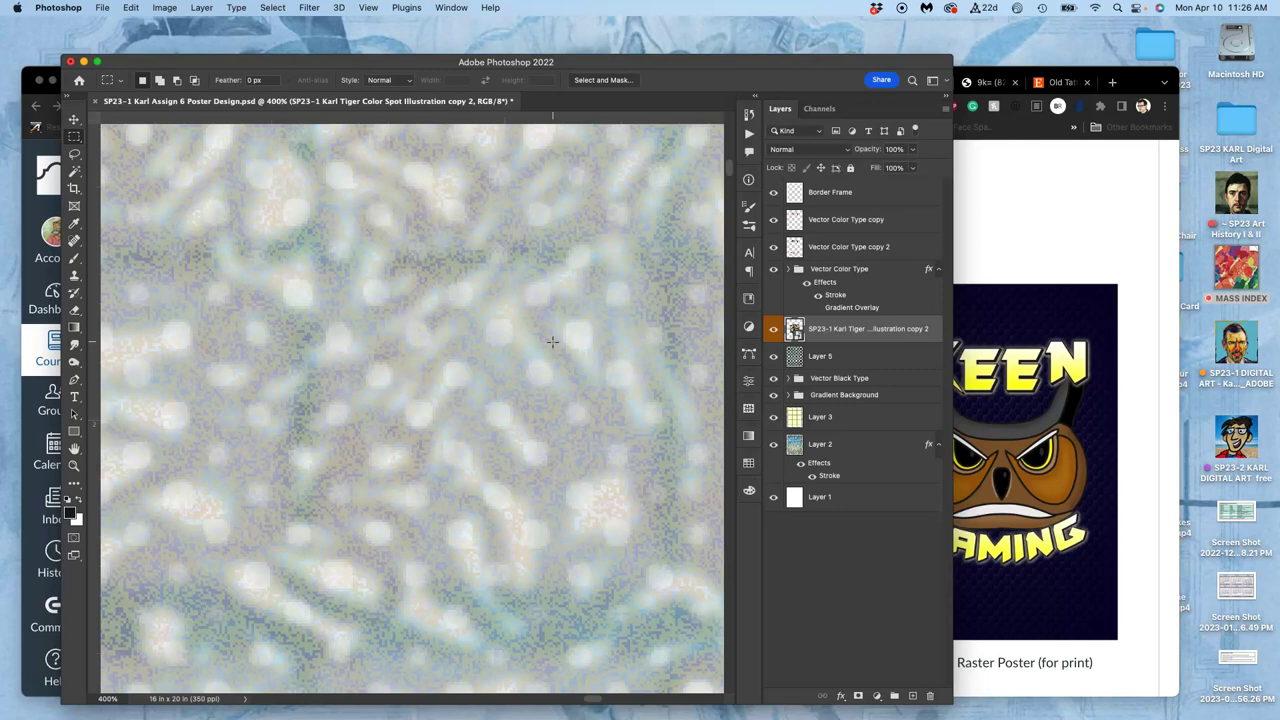
scroll(552, 342, down, 8)
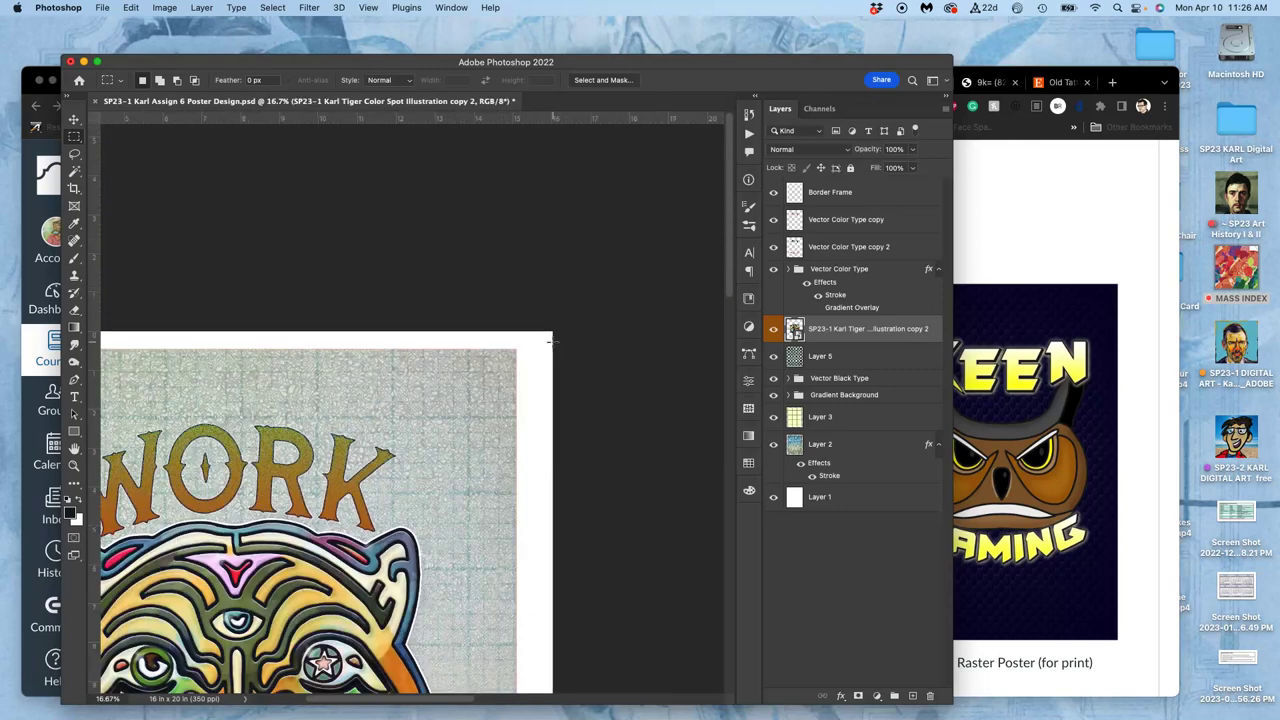
scroll(552, 342, down, 4)
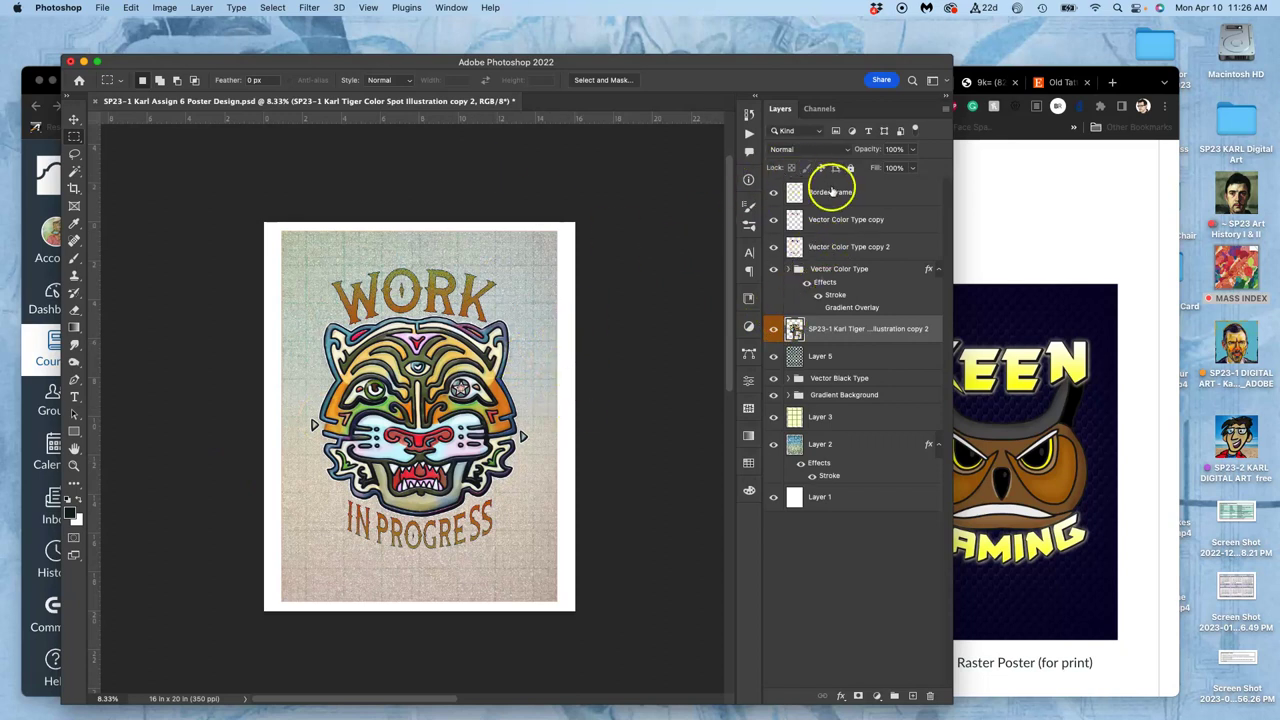
- Create a merged copy of all visible layers as a new layer above Border Frame, keeping the originals
click(832, 193)
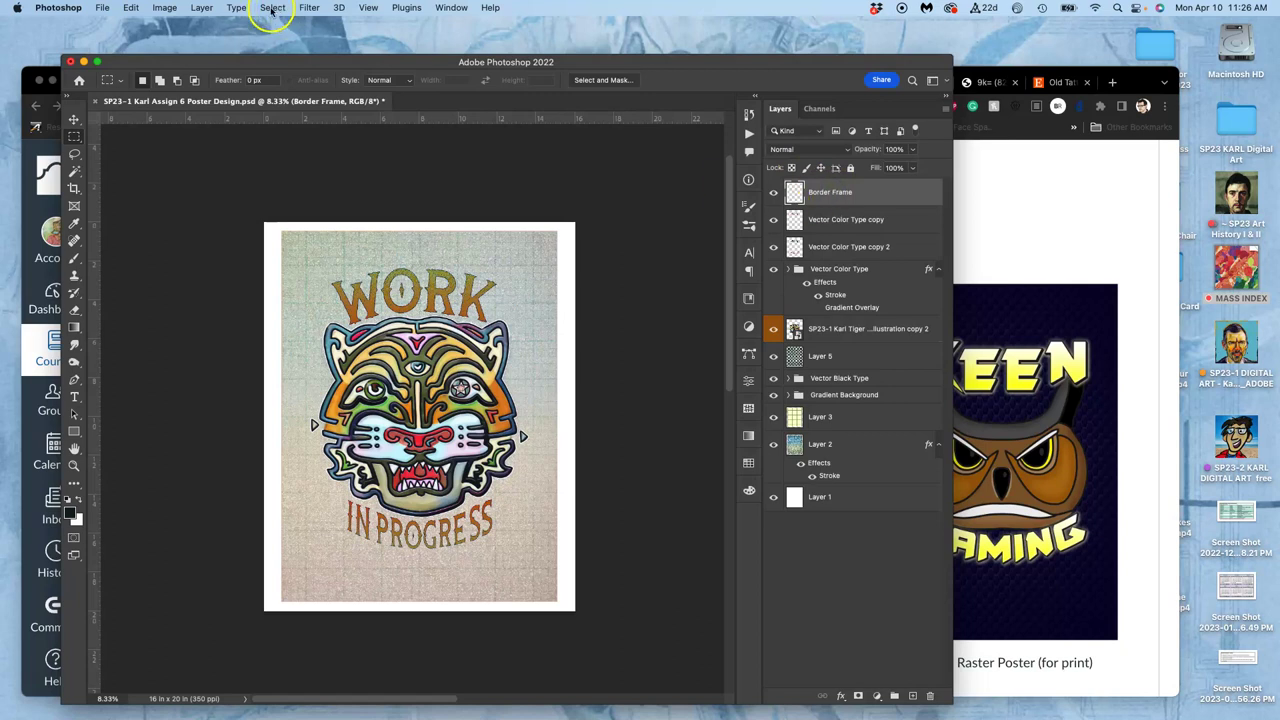
click(202, 8)
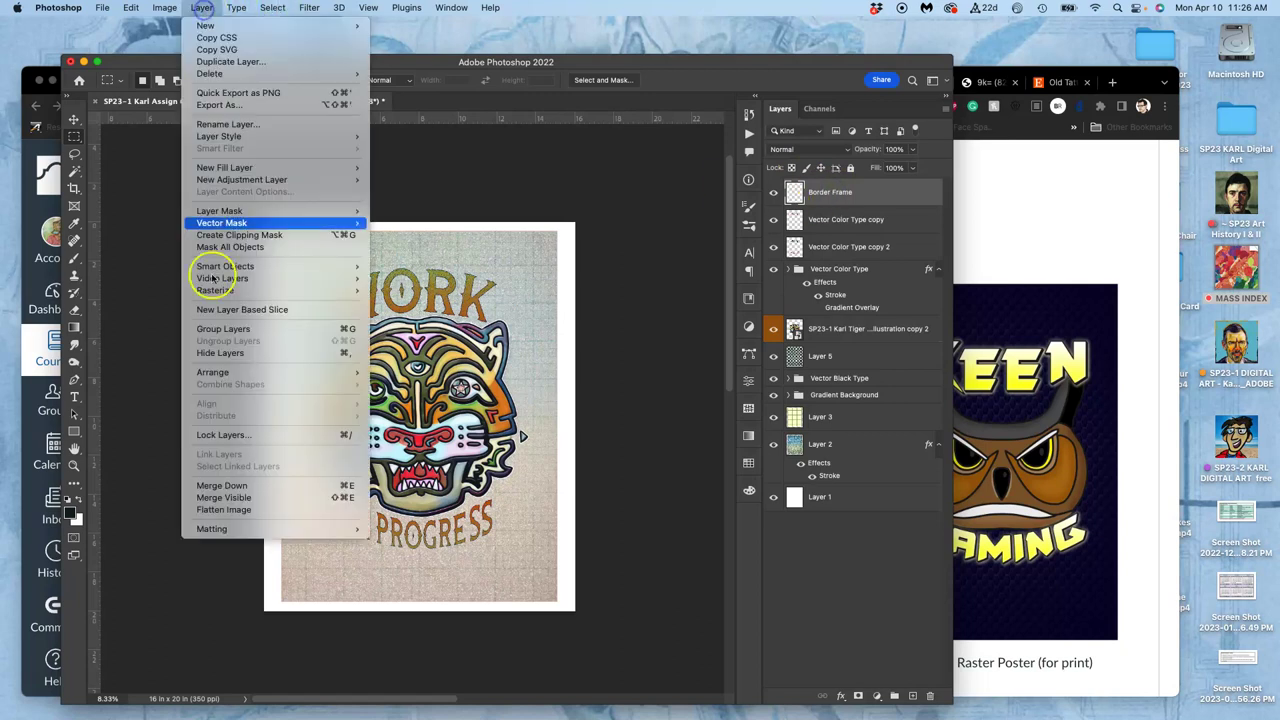
click(209, 500)
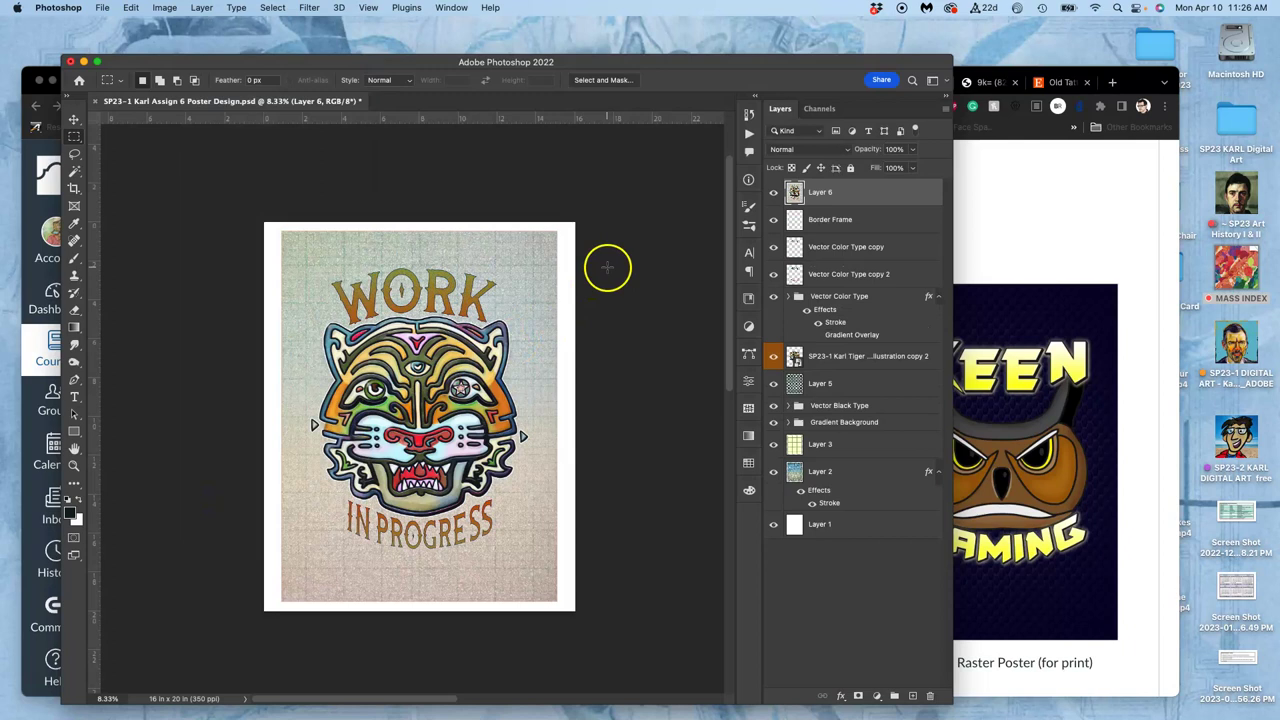
- Assign the Violet color label to both merged layers, Layer 6 and Layer 5
right_click(773, 193)
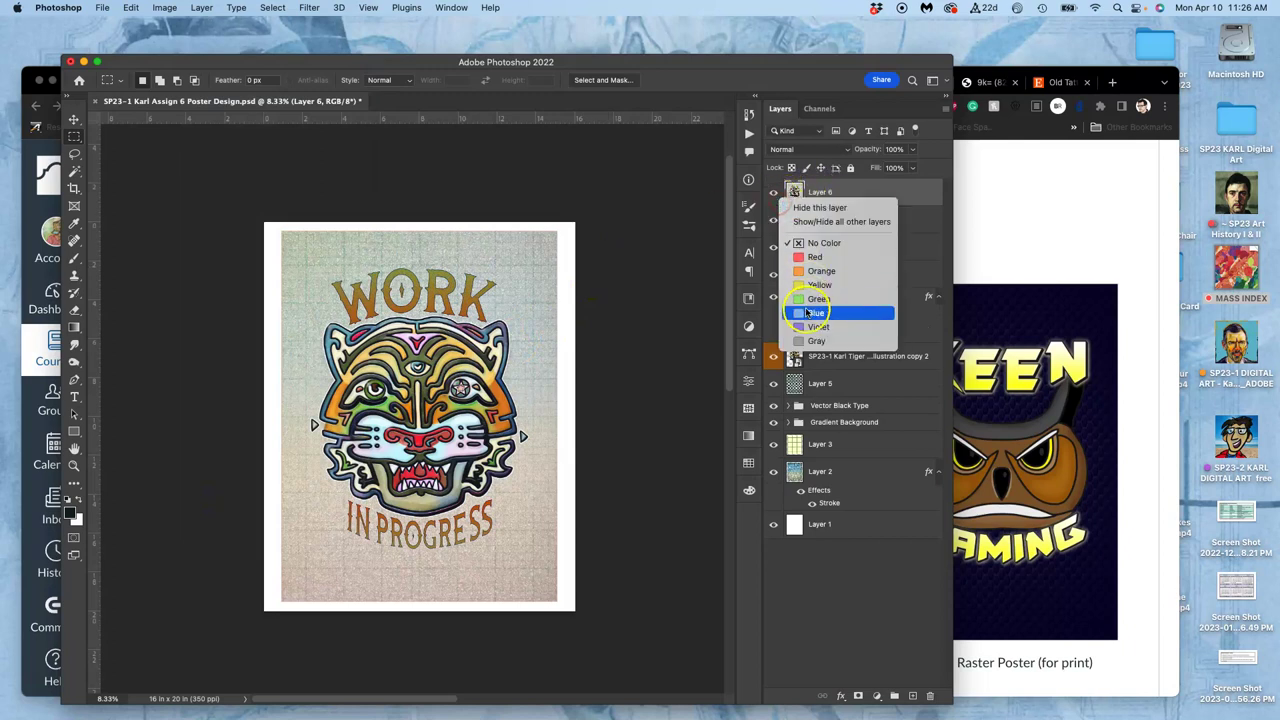
click(798, 328)
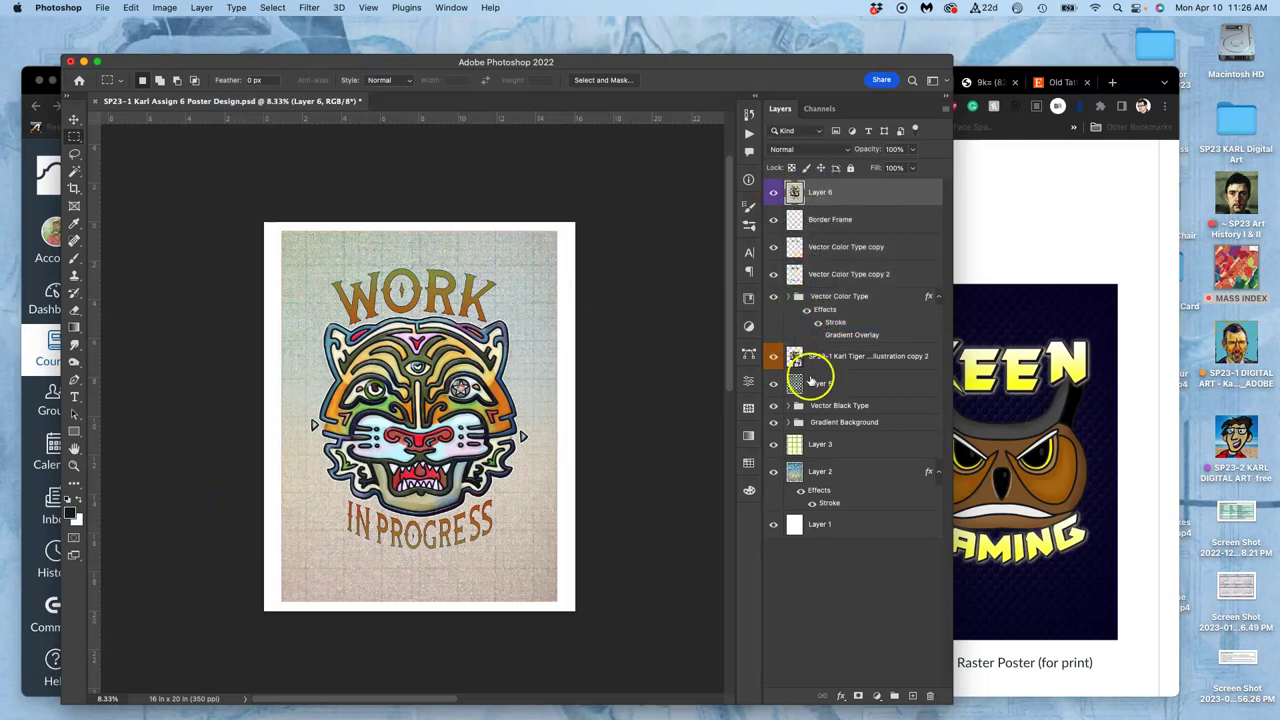
right_click(776, 386)
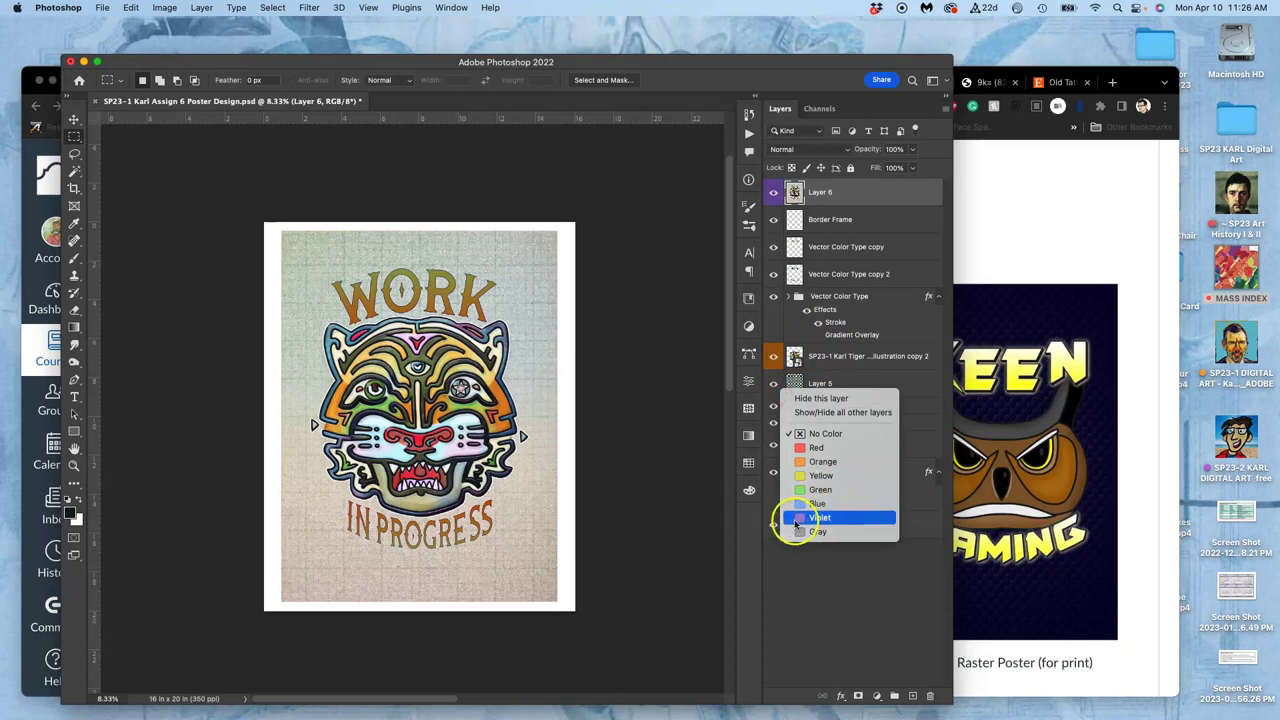
click(792, 519)
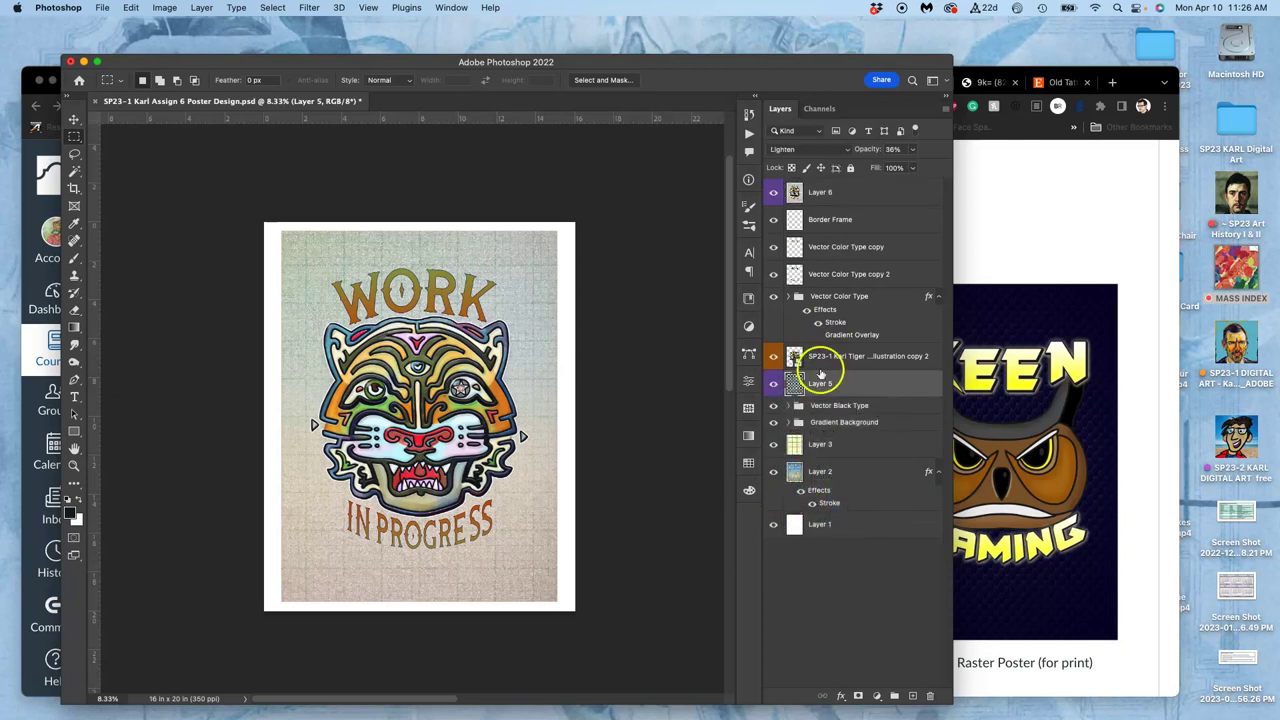
- Select Layer 6 and bring up the Actions for it
click(848, 204)
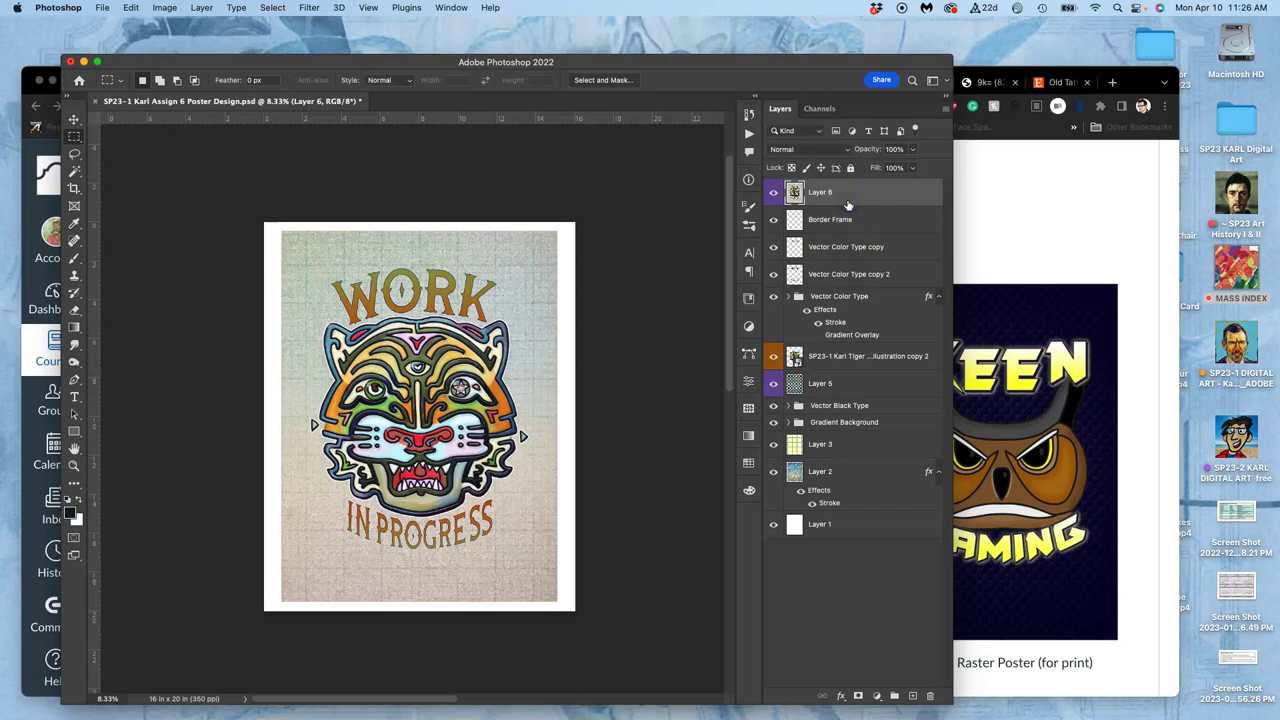
click(449, 8)
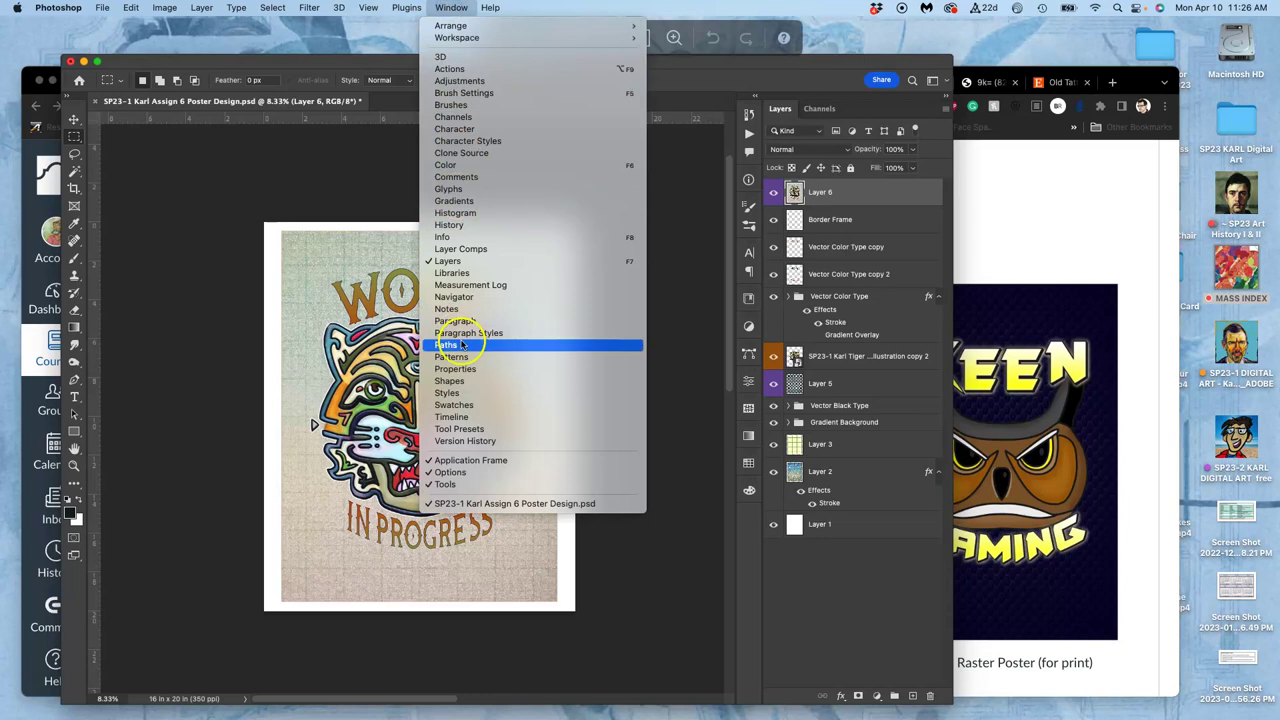
click(465, 70)
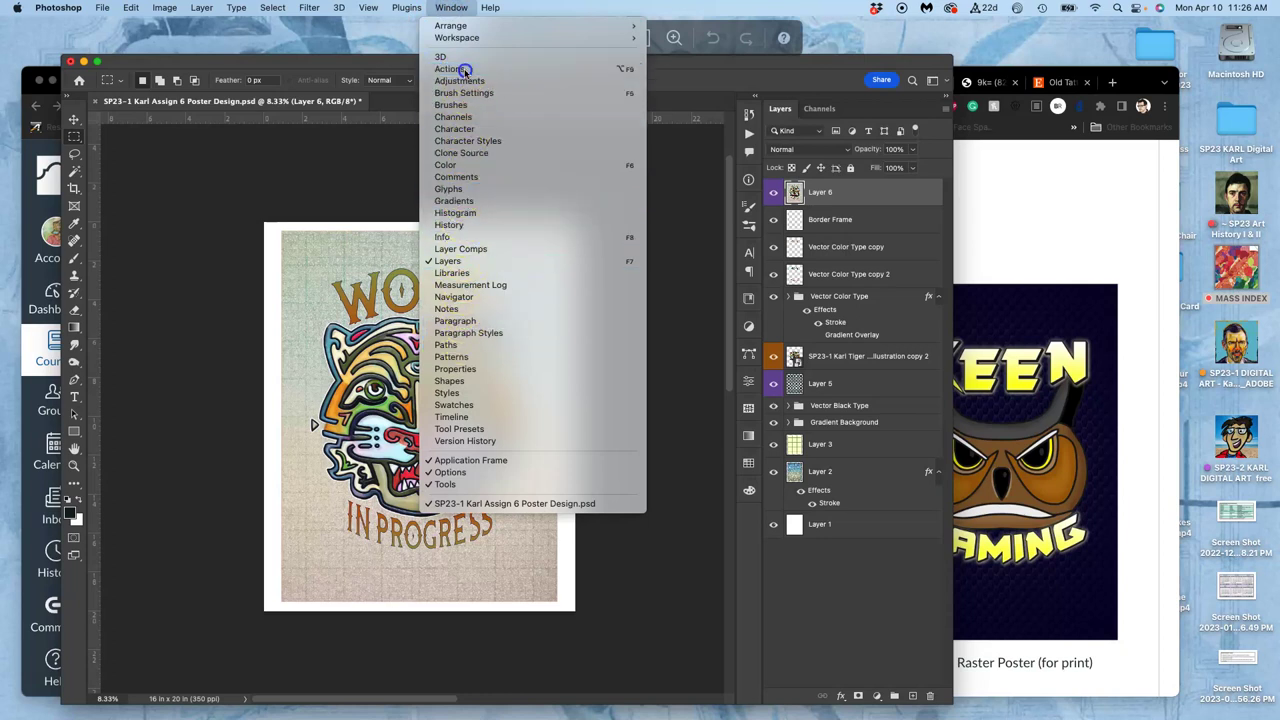